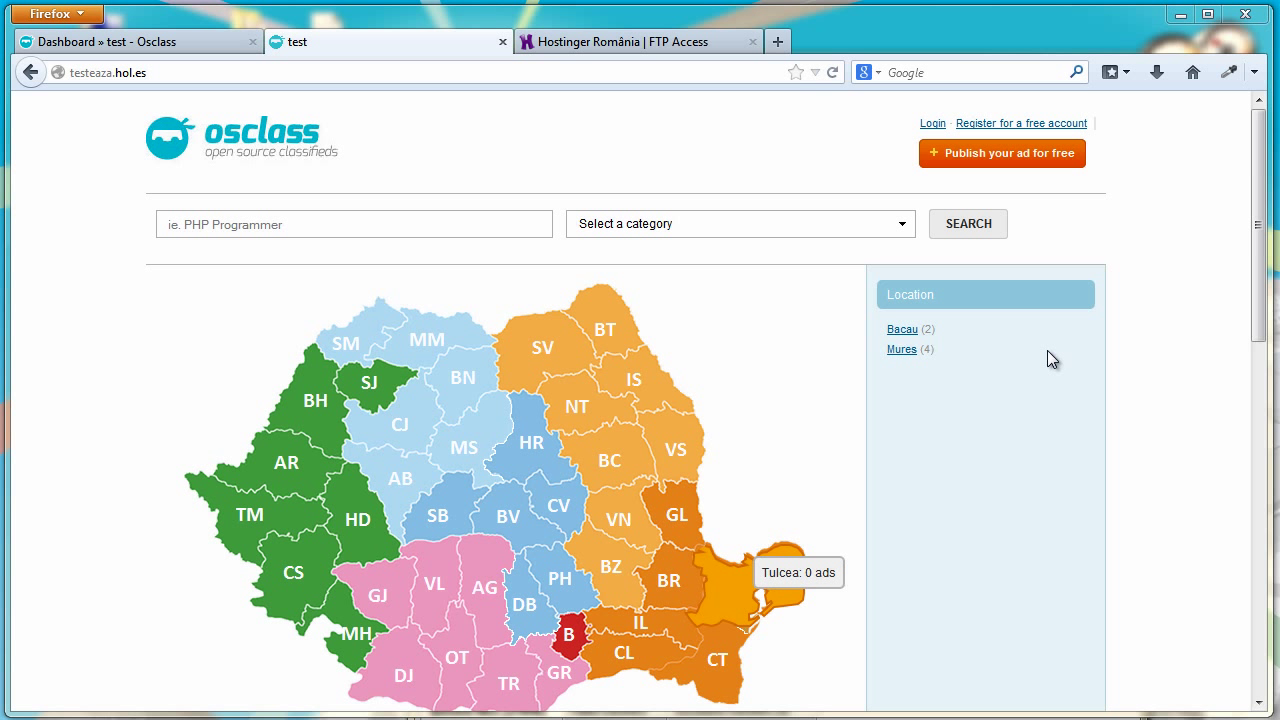
Open the new-listing form, look at the country list without choosing one, and return home
{"action": "left_click", "coordinate": [974, 163]}
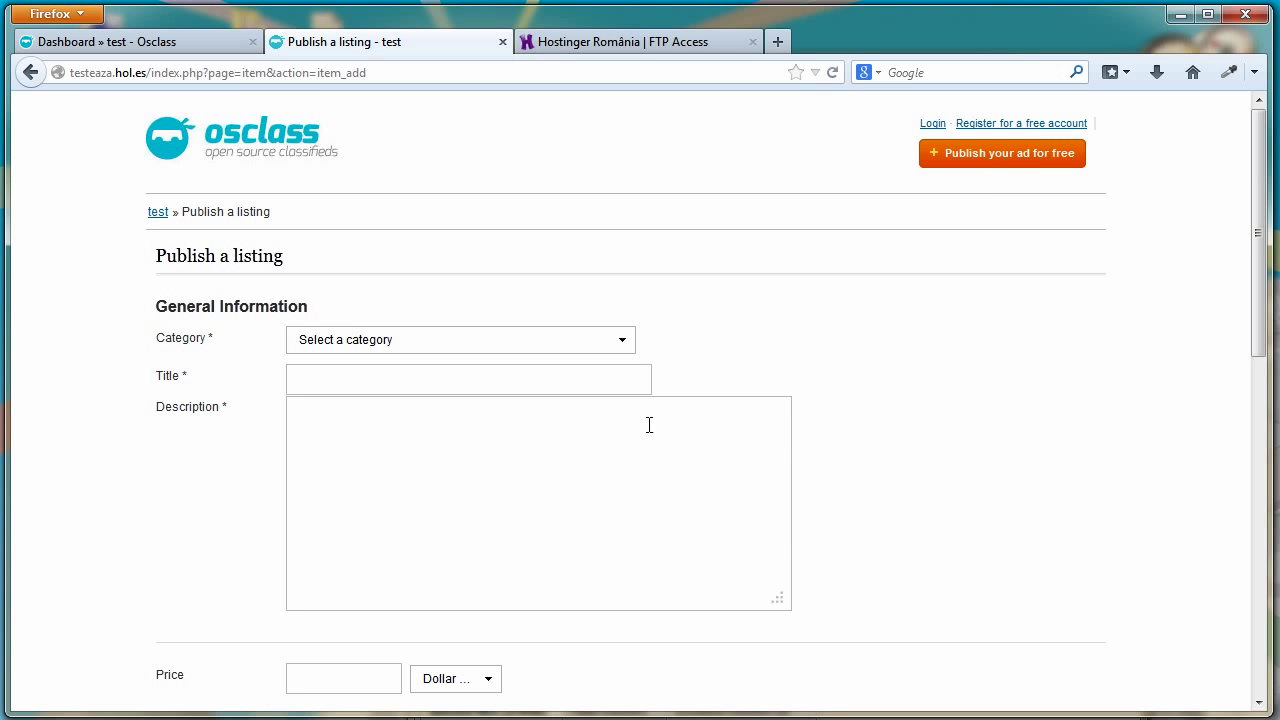
{"action": "left_click_drag", "start_coordinate": [1240, 248], "coordinate": [1234, 510]}
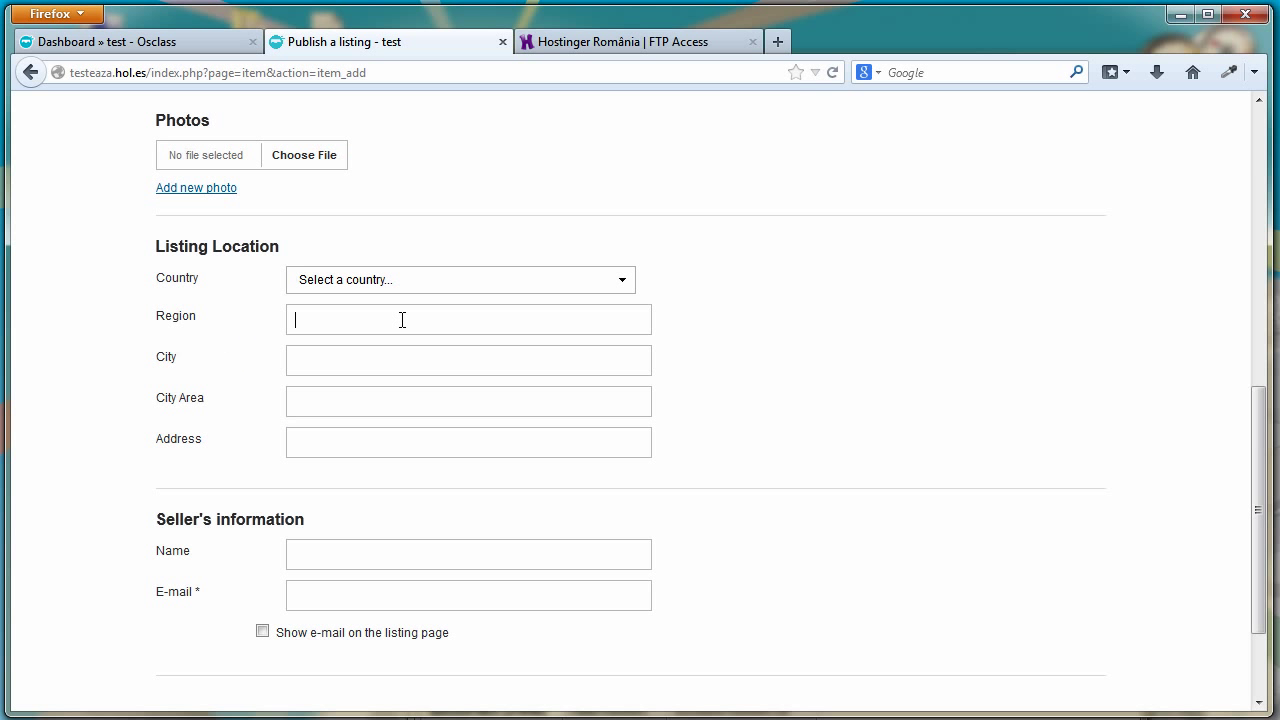
{"action": "left_click", "coordinate": [445, 276]}
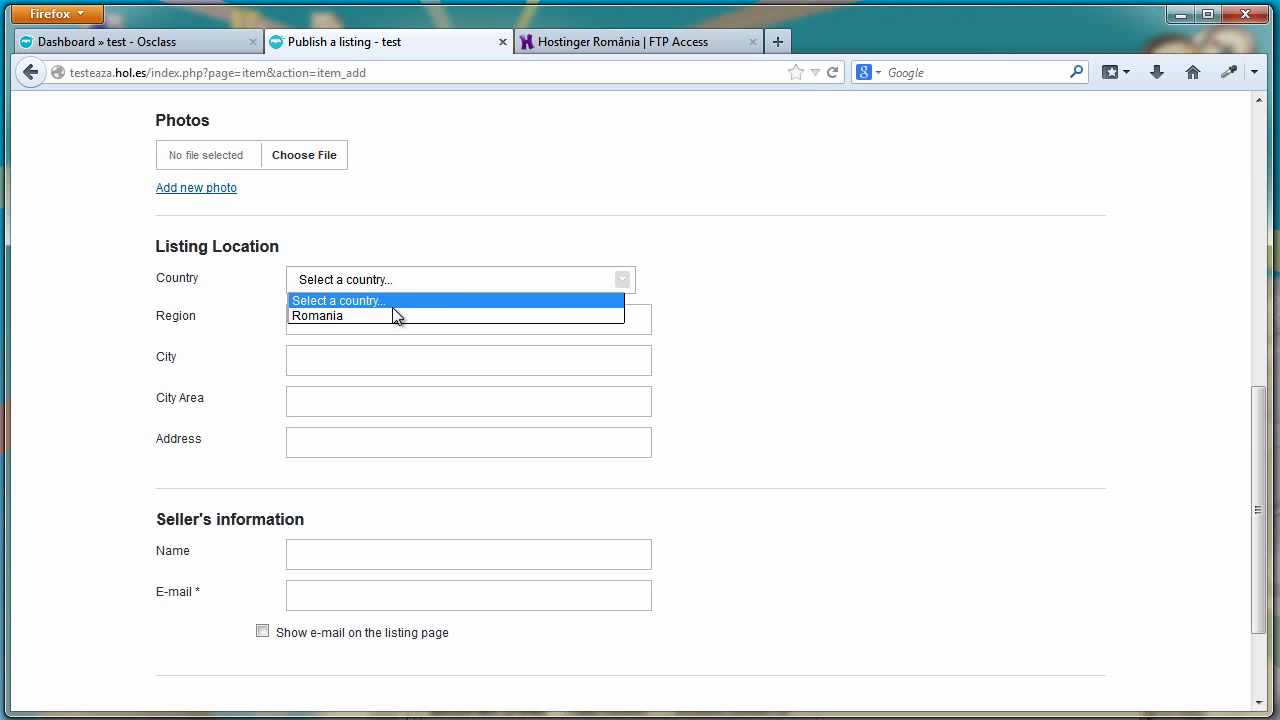
{"action": "left_click", "coordinate": [635, 327]}
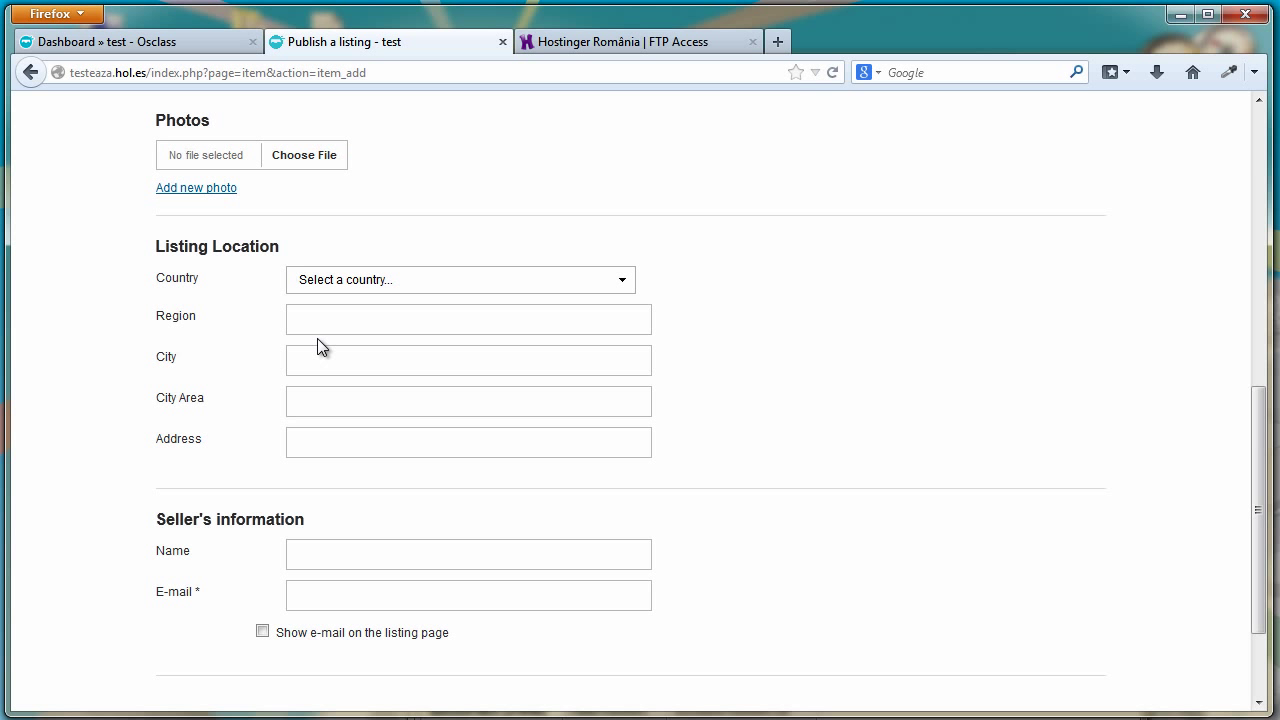
{"action": "left_click_drag", "start_coordinate": [1257, 434], "coordinate": [1260, 128]}
{"action": "left_click", "coordinate": [250, 148]}
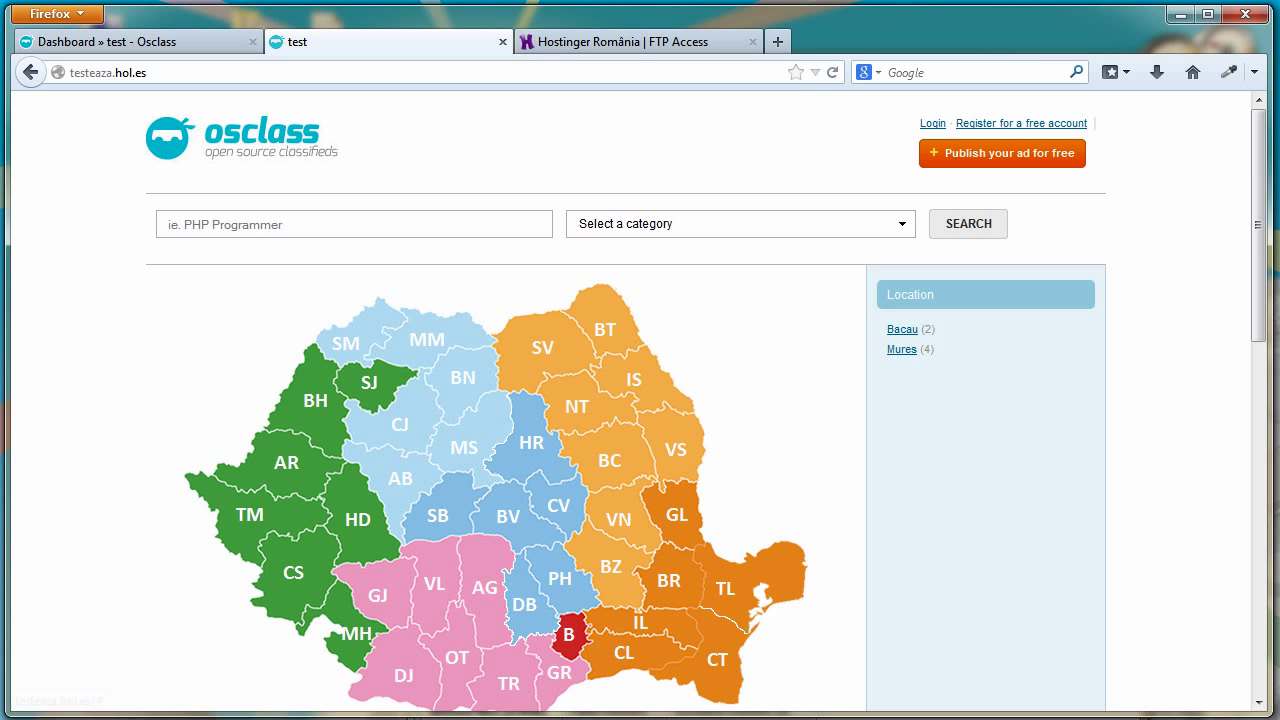
Reconnect FileZilla to the FTP server and browse to oc-content/themes/spain
{"action": "key", "text": "alt+Tab"}
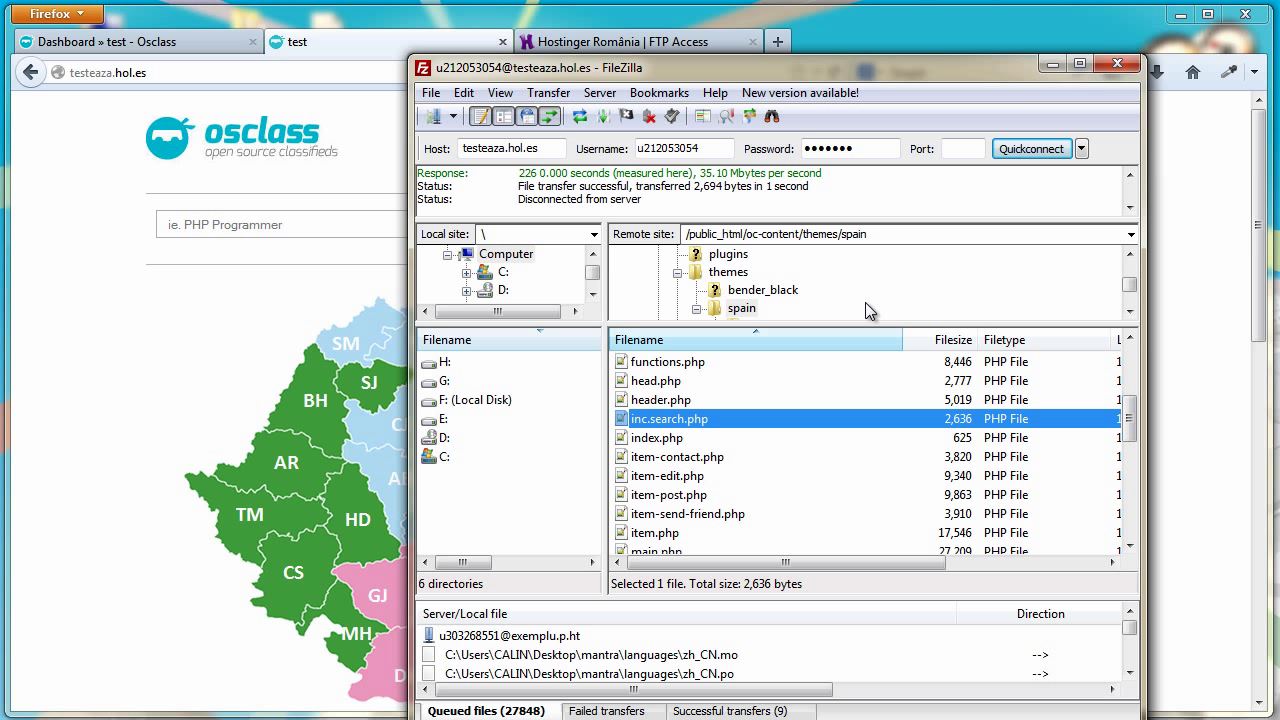
{"action": "left_click", "coordinate": [1030, 150]}
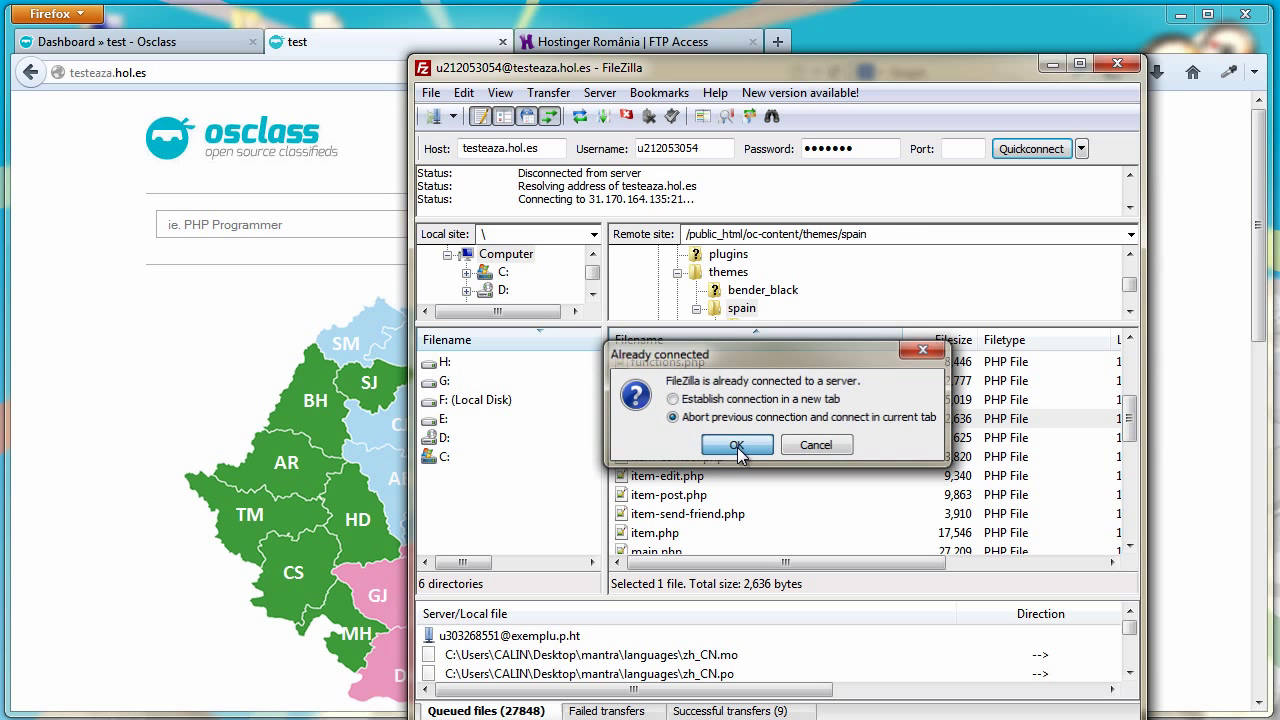
{"action": "left_click", "coordinate": [737, 447]}
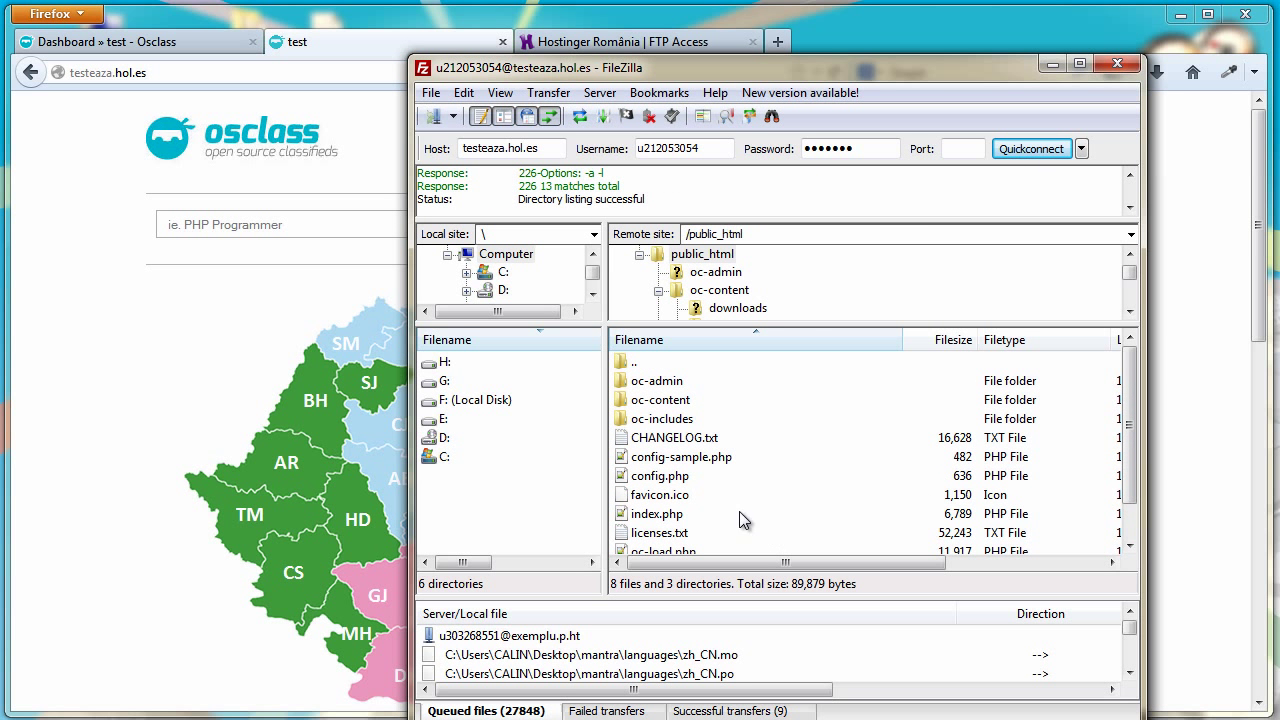
{"action": "double_click", "coordinate": [652, 400]}
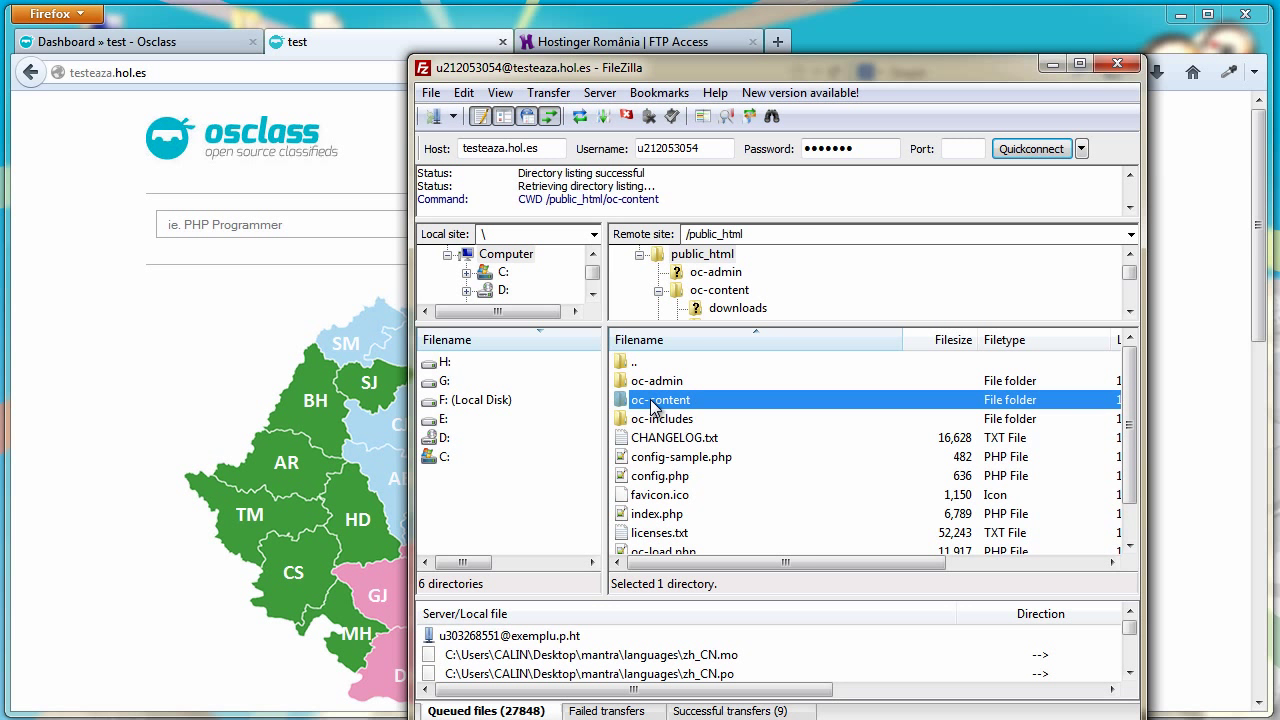
{"action": "double_click", "coordinate": [651, 440]}
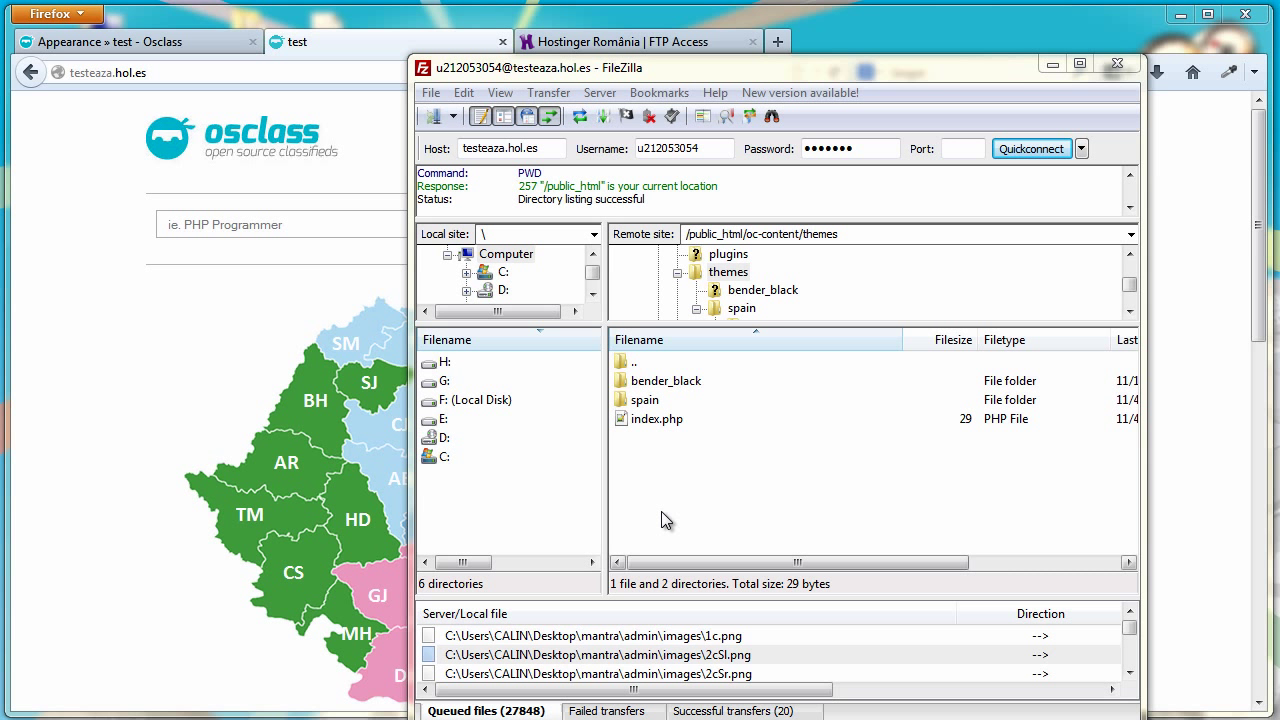
{"action": "double_click", "coordinate": [652, 402]}
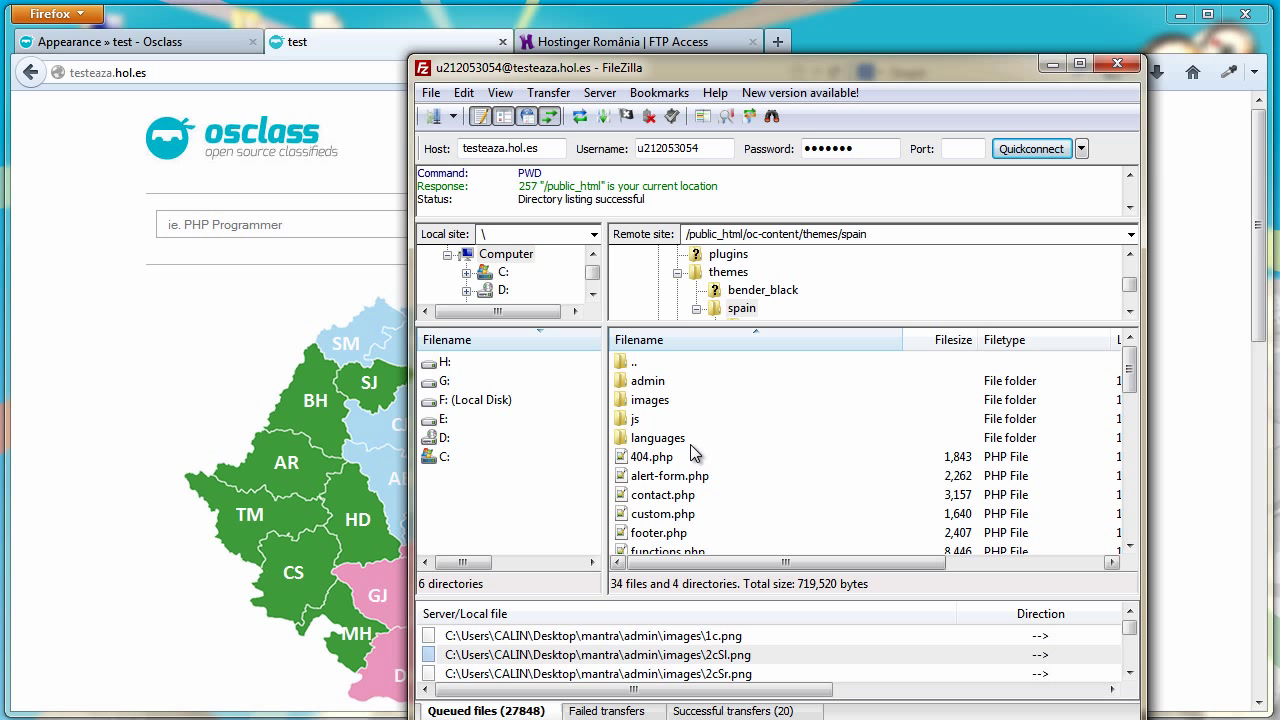
Re-download inc.search.php from the server, discarding the local copy, and open it for editing
{"action": "left_click_drag", "start_coordinate": [1134, 382], "coordinate": [1134, 421]}
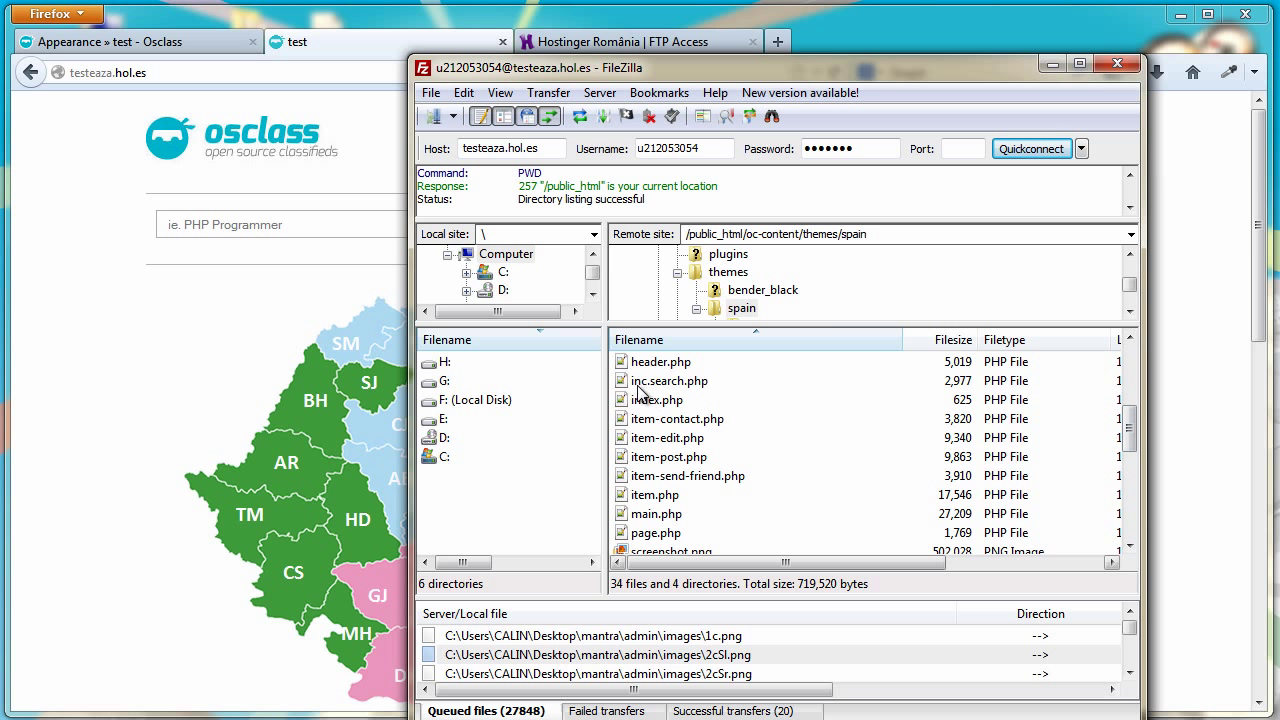
{"action": "right_click", "coordinate": [695, 390]}
{"action": "left_click", "coordinate": [737, 437]}
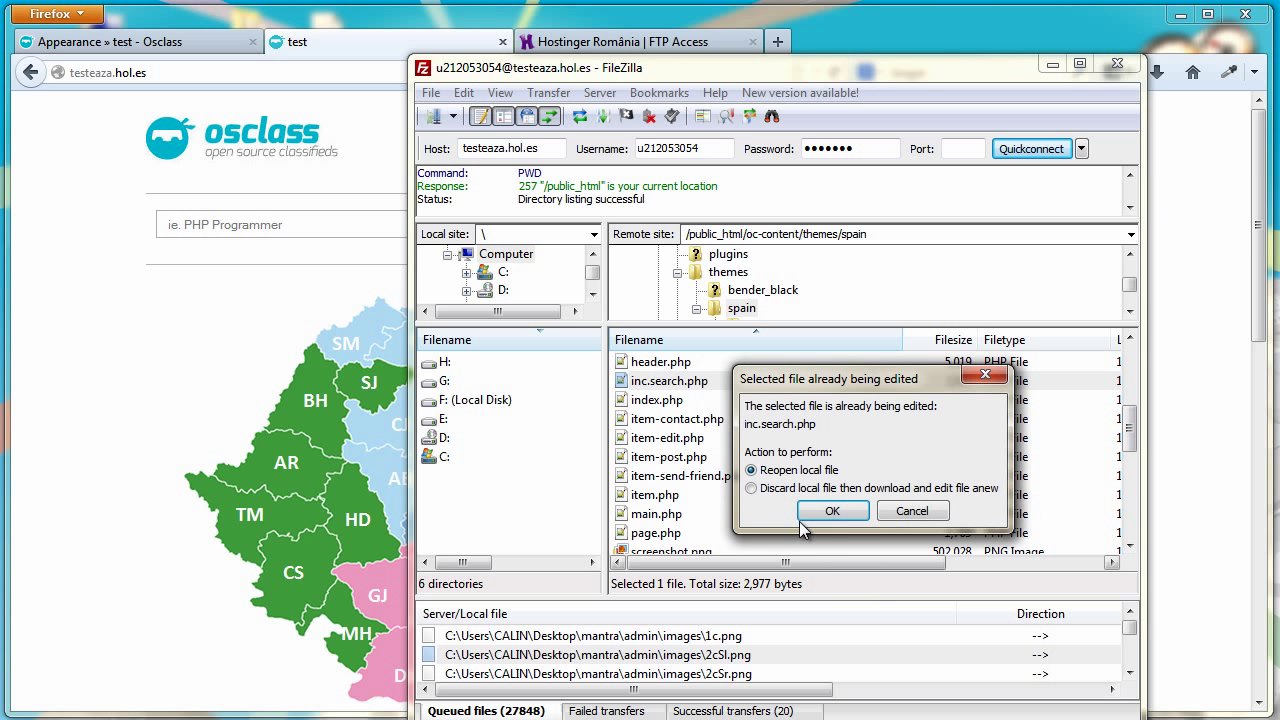
{"action": "left_click", "coordinate": [790, 488]}
{"action": "left_click", "coordinate": [832, 512]}
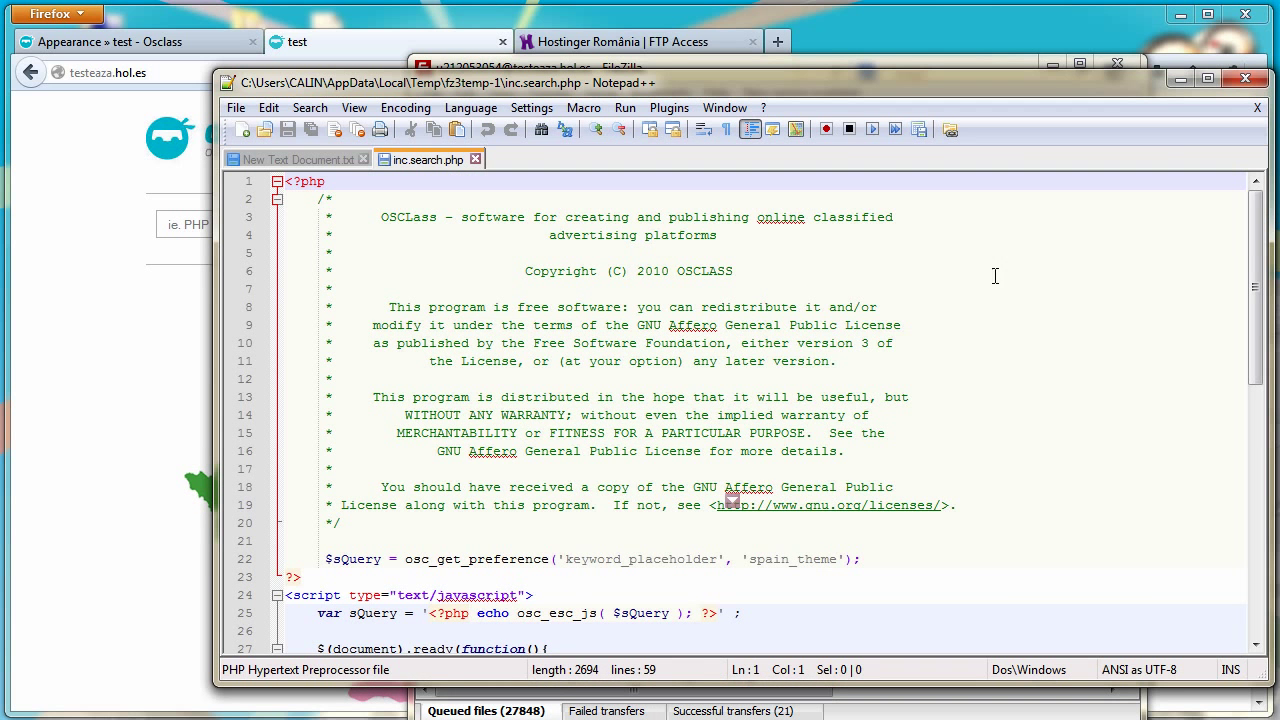
Replace line 56 of inc.search.php with lines 65–74 from New Text Document.txt, then save
{"action": "left_click_drag", "start_coordinate": [1255, 262], "coordinate": [1262, 520]}
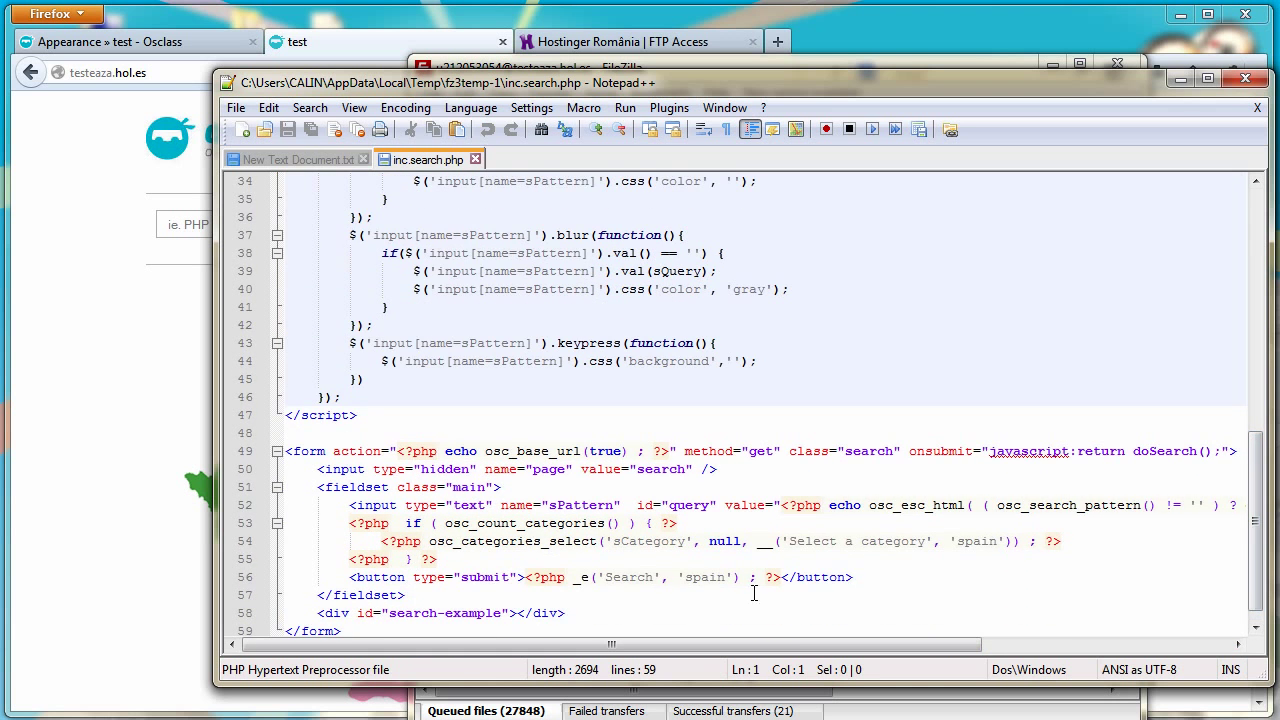
{"action": "left_click_drag", "start_coordinate": [856, 577], "coordinate": [350, 577]}
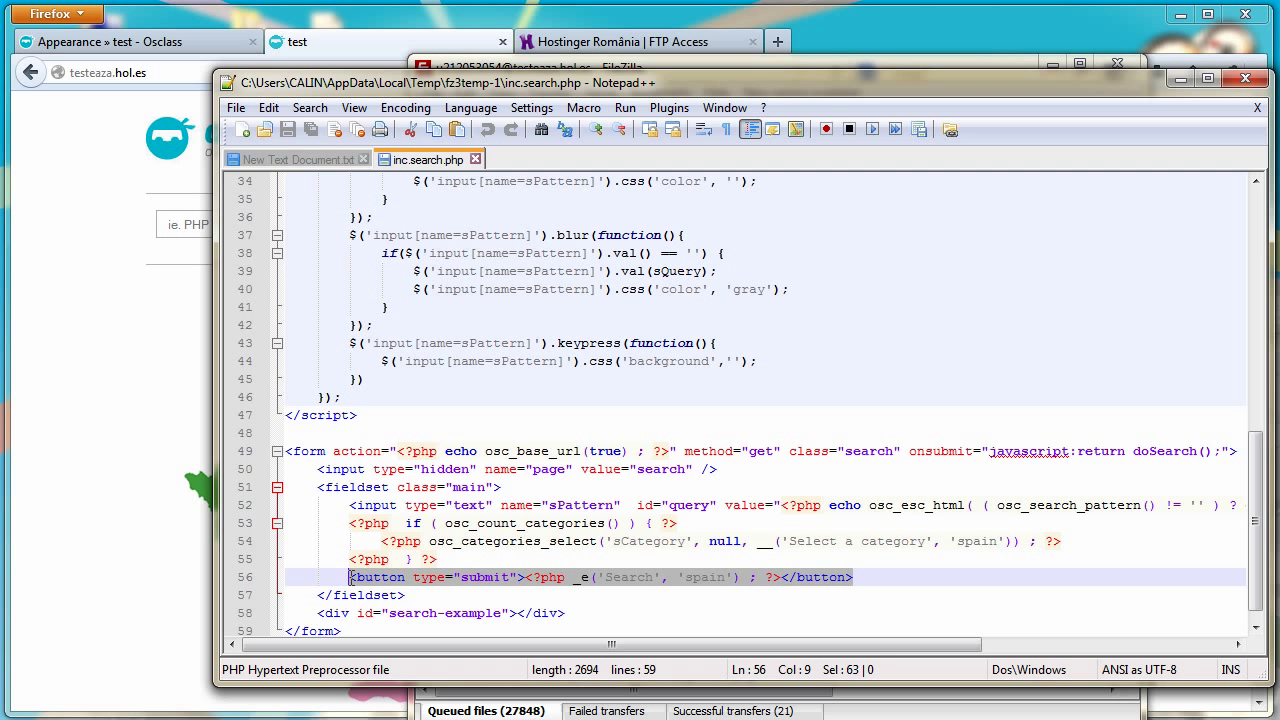
{"action": "left_click", "coordinate": [308, 161]}
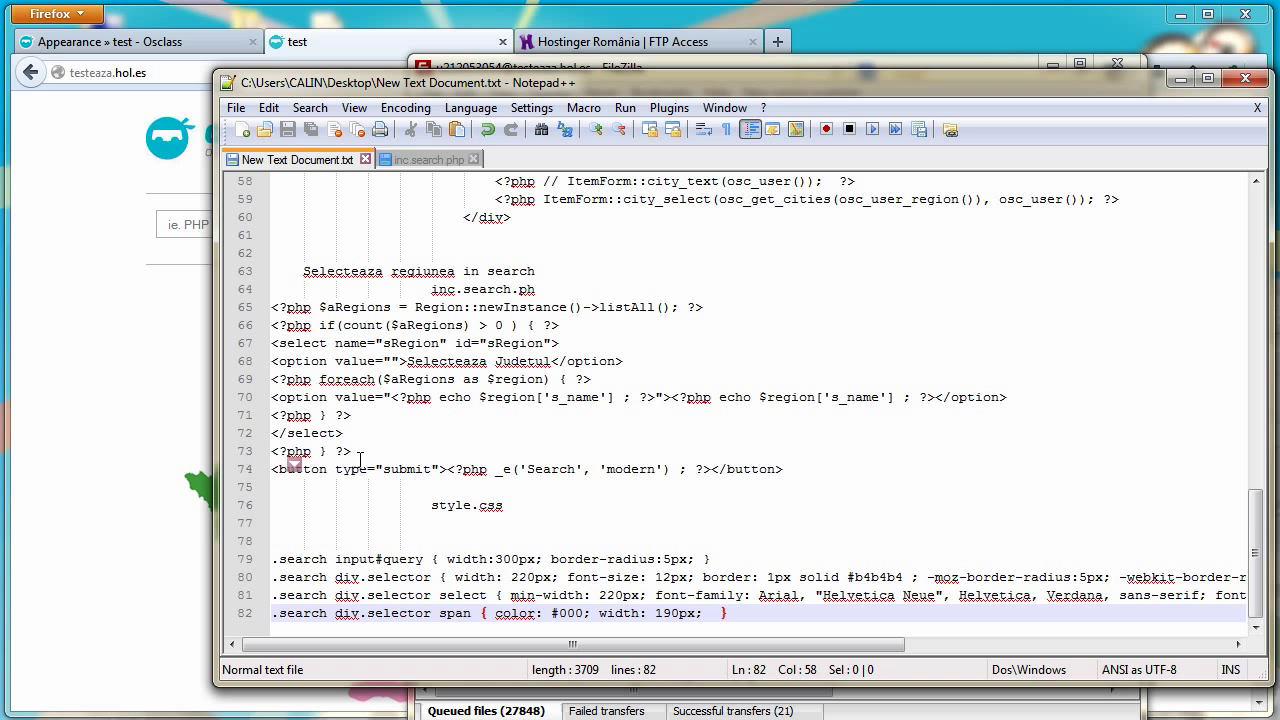
{"action": "left_click_drag", "start_coordinate": [790, 470], "coordinate": [271, 307]}
{"action": "right_click", "coordinate": [288, 326]}
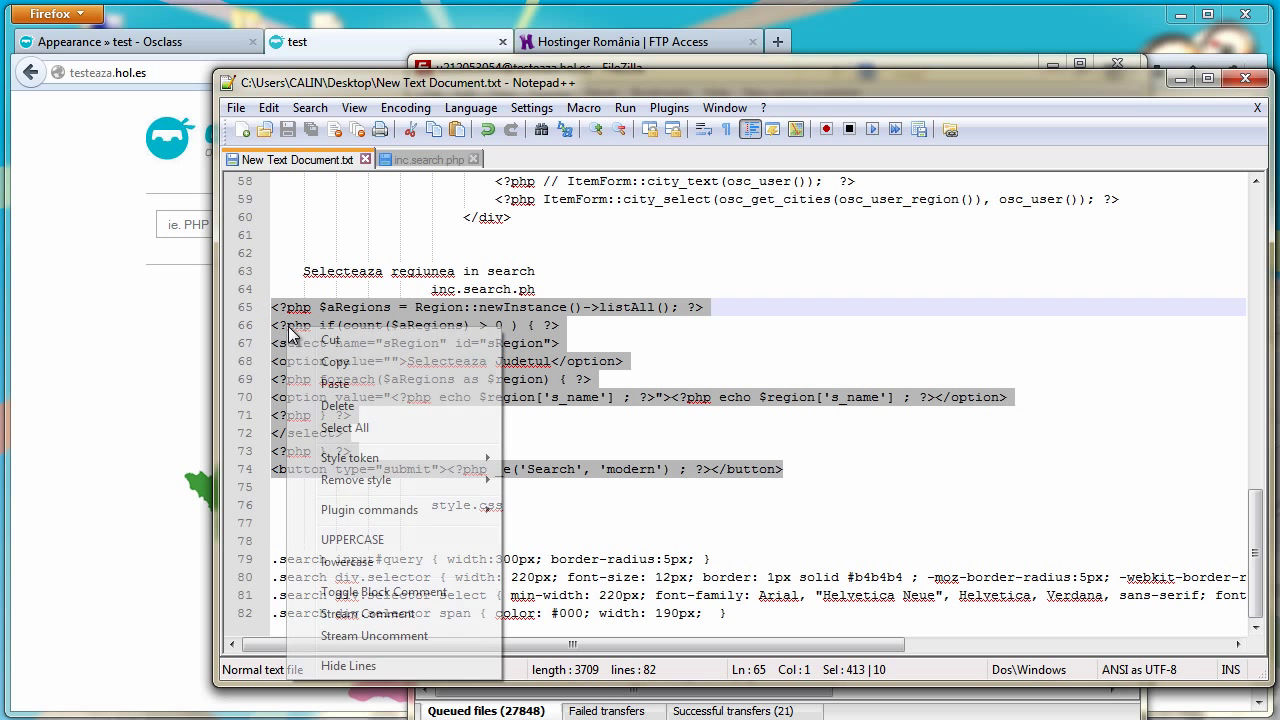
{"action": "left_click", "coordinate": [332, 362]}
{"action": "left_click", "coordinate": [428, 159]}
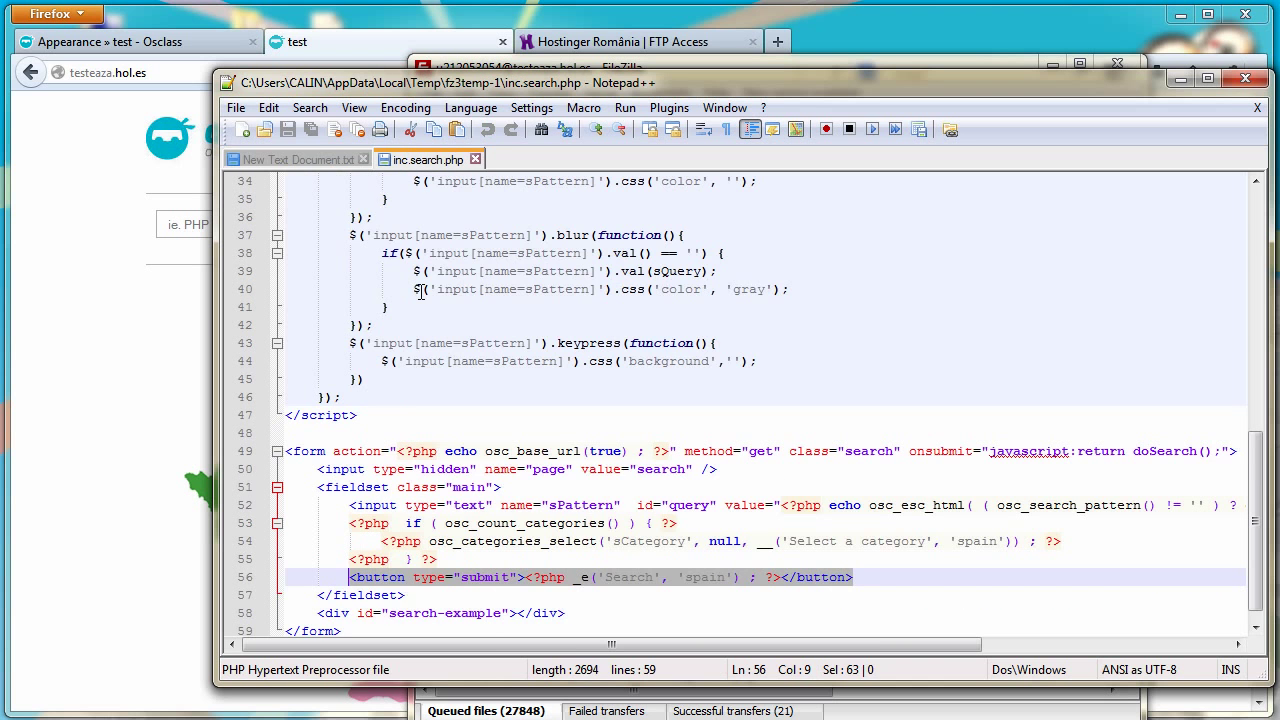
{"action": "right_click", "coordinate": [403, 583]}
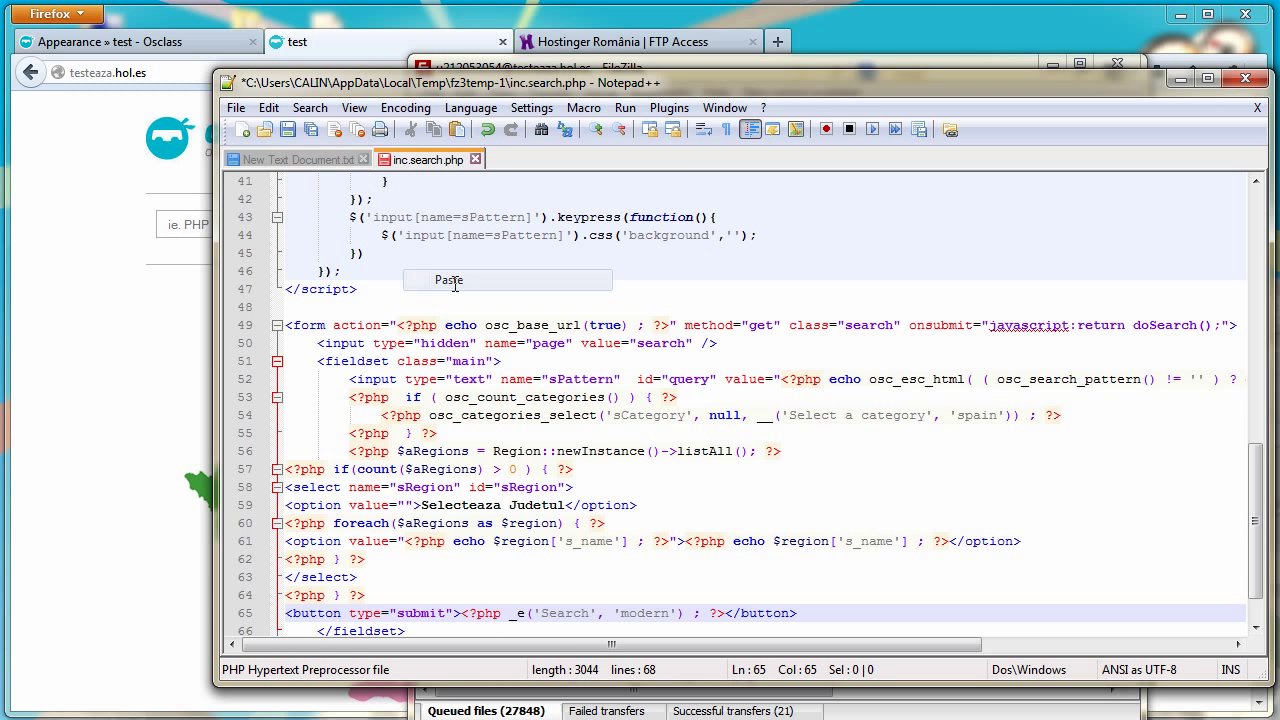
{"action": "left_click", "coordinate": [449, 278]}
{"action": "left_click", "coordinate": [287, 129]}
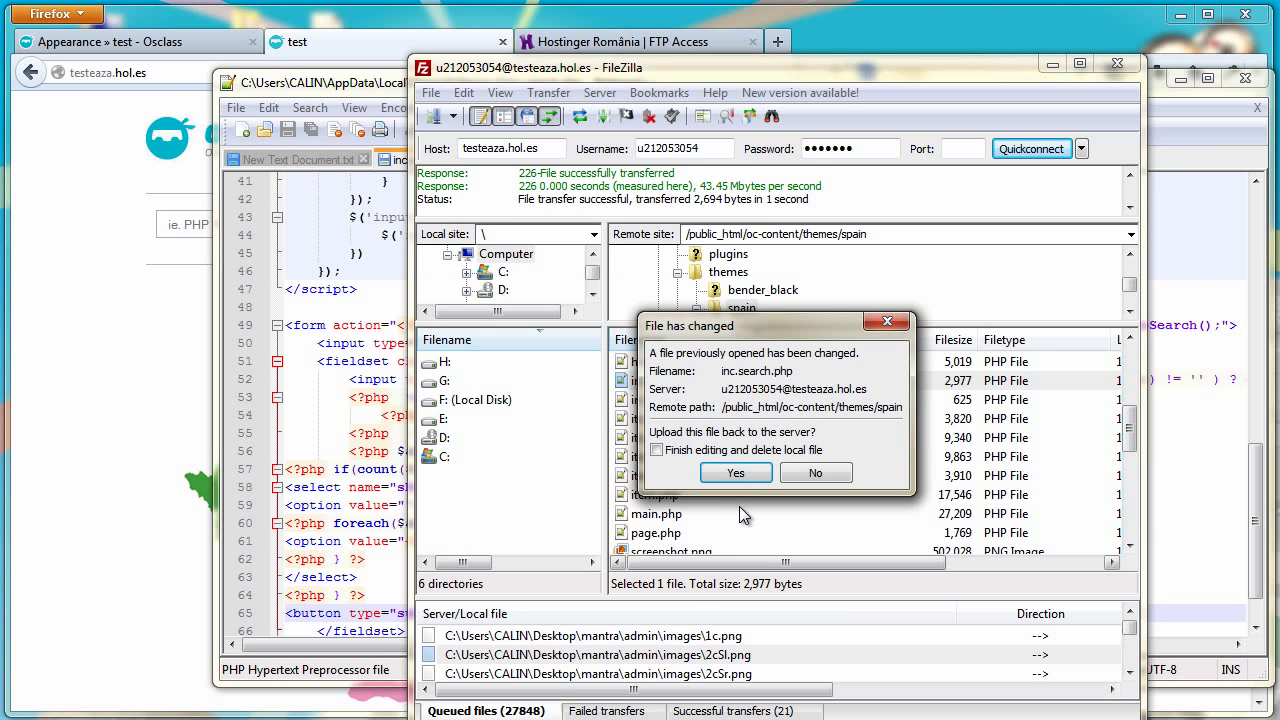
Upload the edited inc.search.php and open a freshly downloaded style.css for editing
{"action": "left_click", "coordinate": [737, 480]}
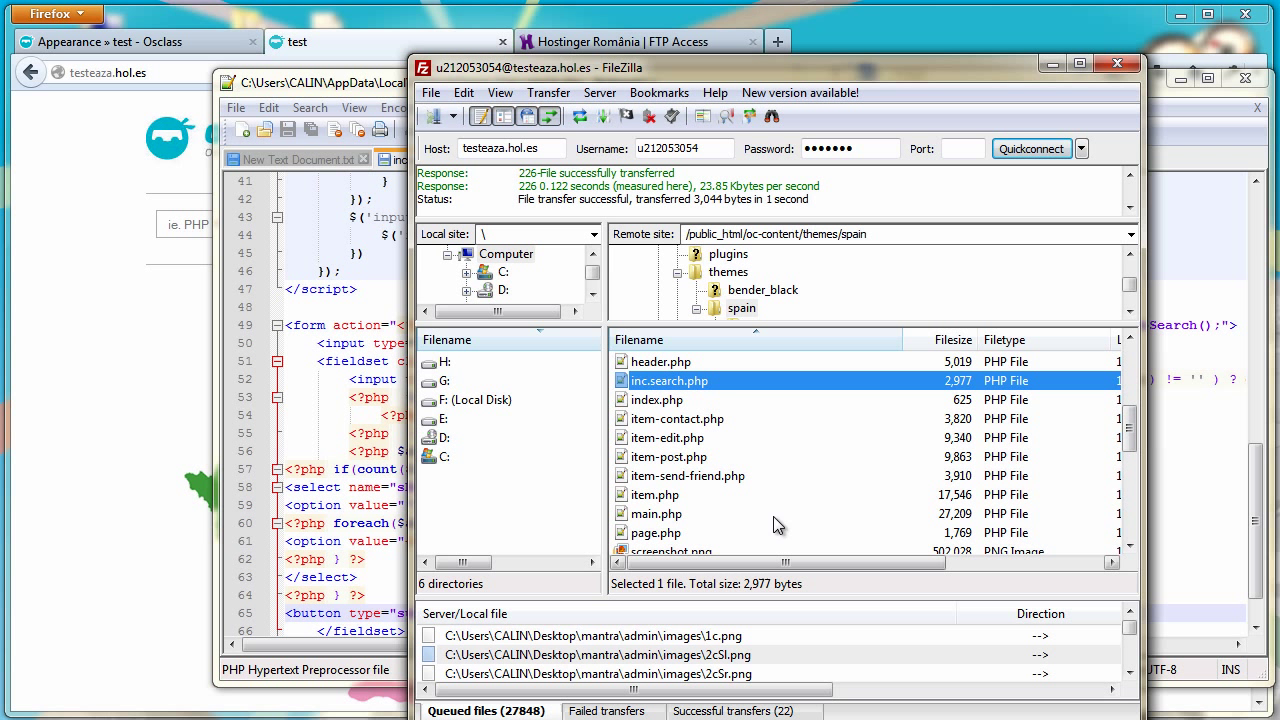
{"action": "left_click_drag", "start_coordinate": [1130, 444], "coordinate": [1104, 487]}
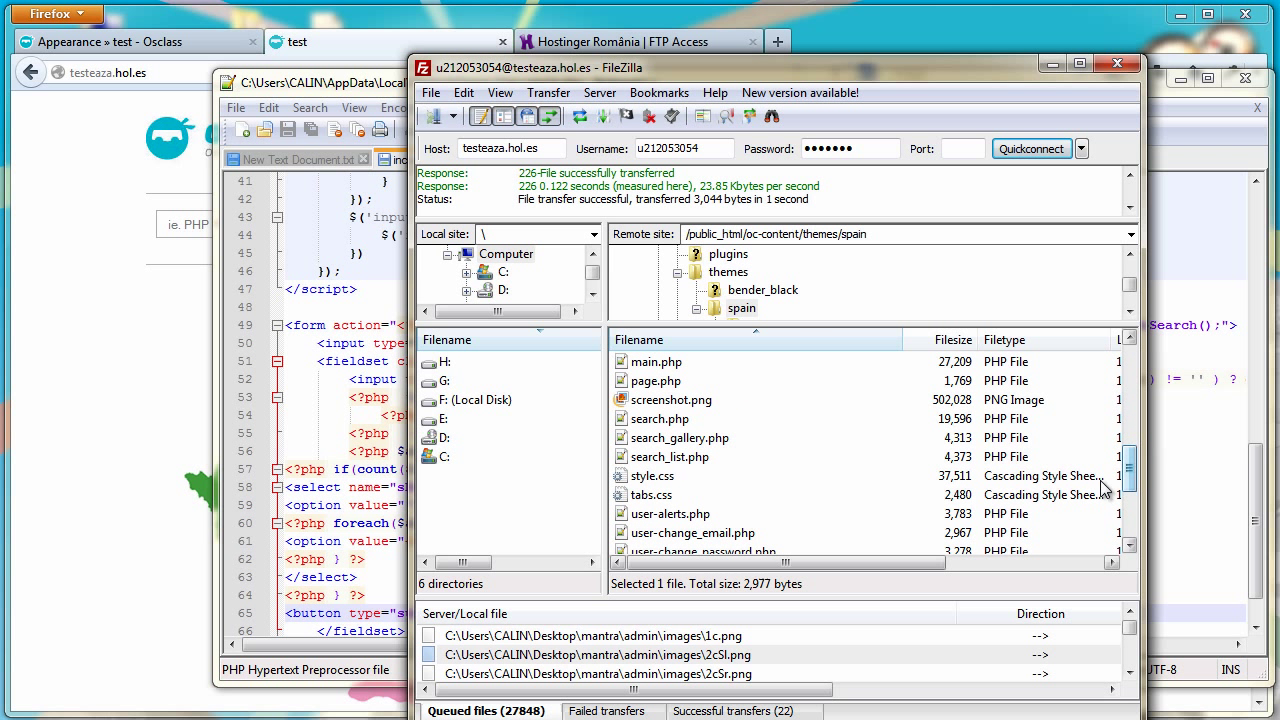
{"action": "right_click", "coordinate": [648, 485]}
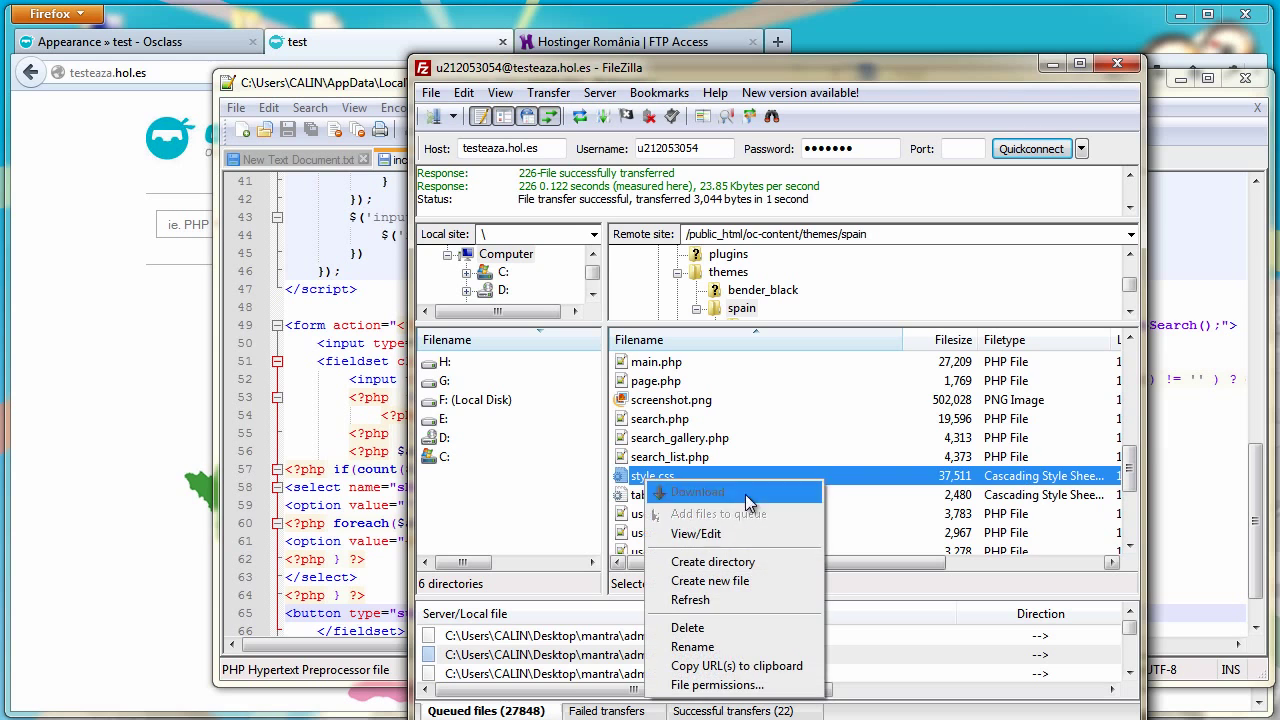
{"action": "left_click", "coordinate": [720, 530]}
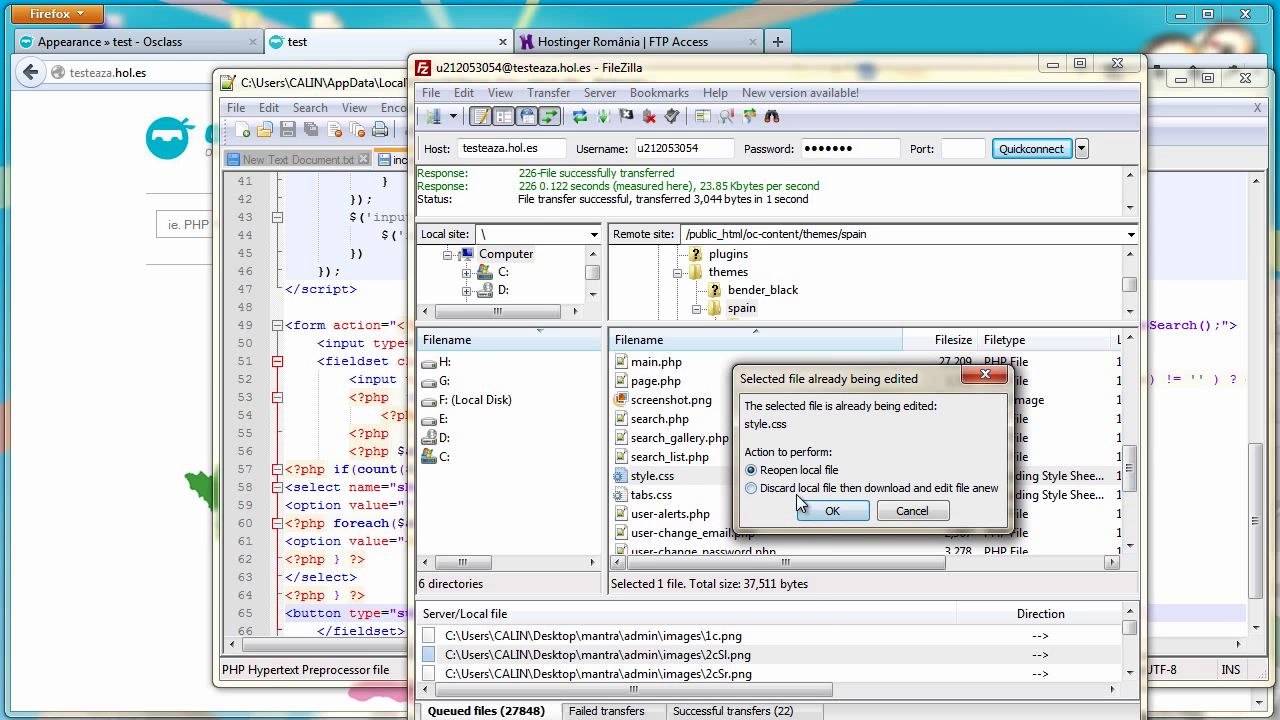
{"action": "left_click", "coordinate": [800, 490]}
{"action": "left_click", "coordinate": [832, 511]}
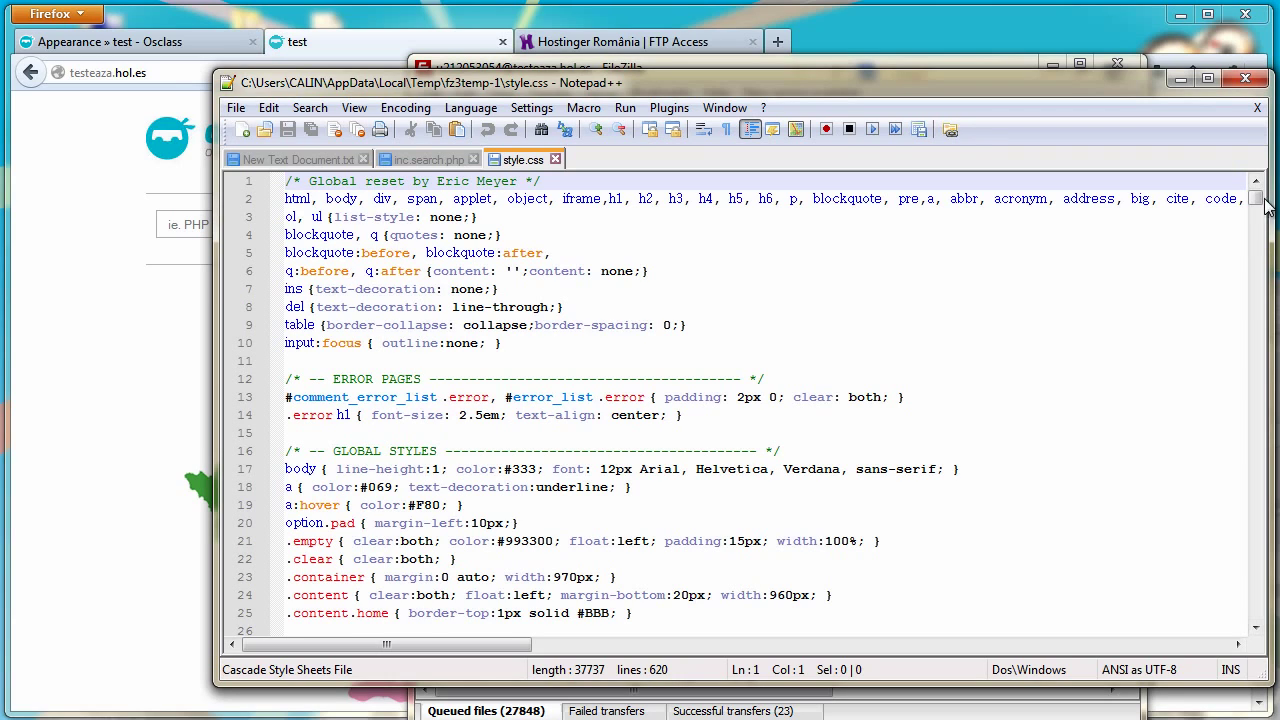
Select the .search input#query width rule on line 102 of style.css, then reload the osclass page
{"action": "left_click_drag", "start_coordinate": [1256, 199], "coordinate": [1248, 278]}
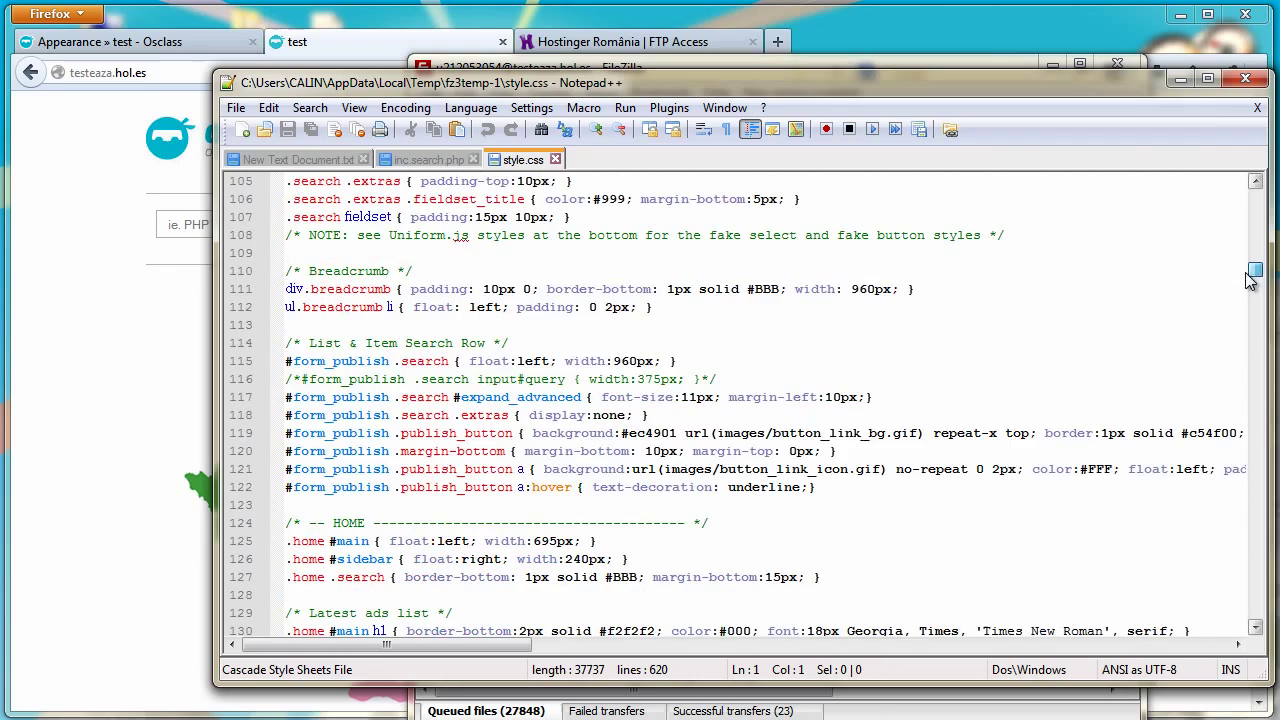
{"action": "scroll", "coordinate": [486, 297], "scroll_direction": "down", "scroll_amount": 13}
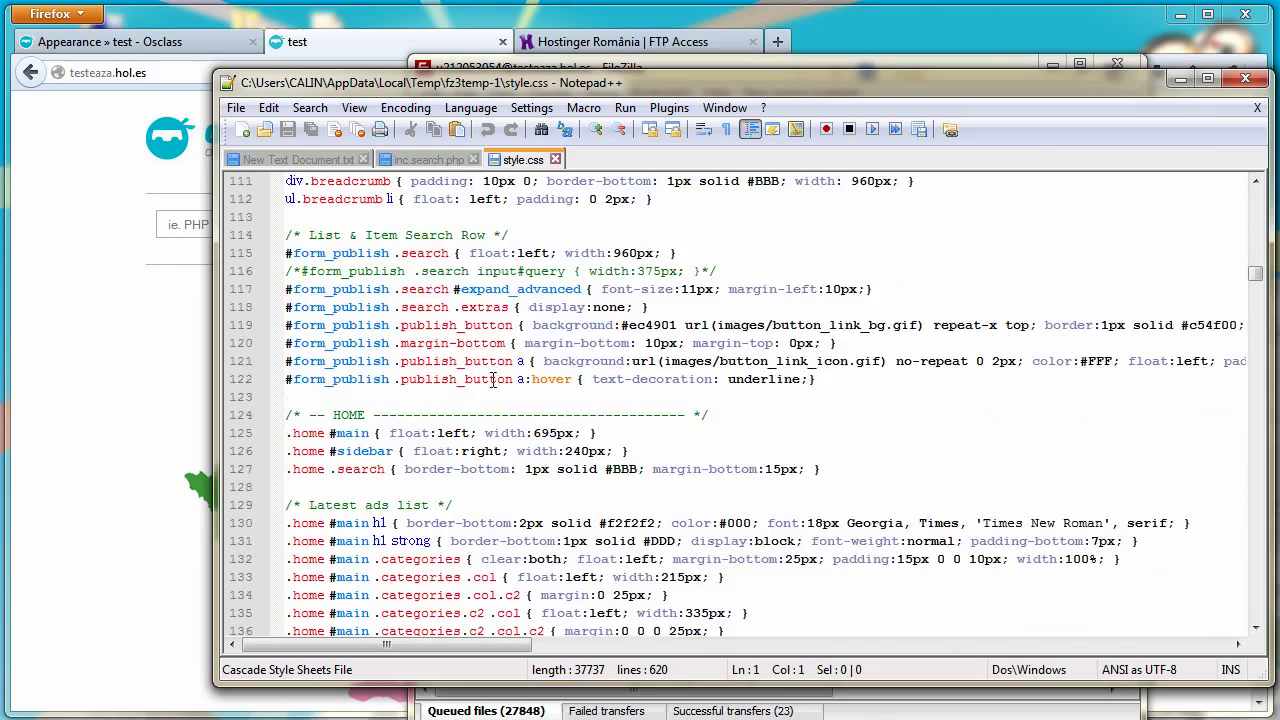
{"action": "scroll", "coordinate": [486, 403], "scroll_direction": "down", "scroll_amount": 17}
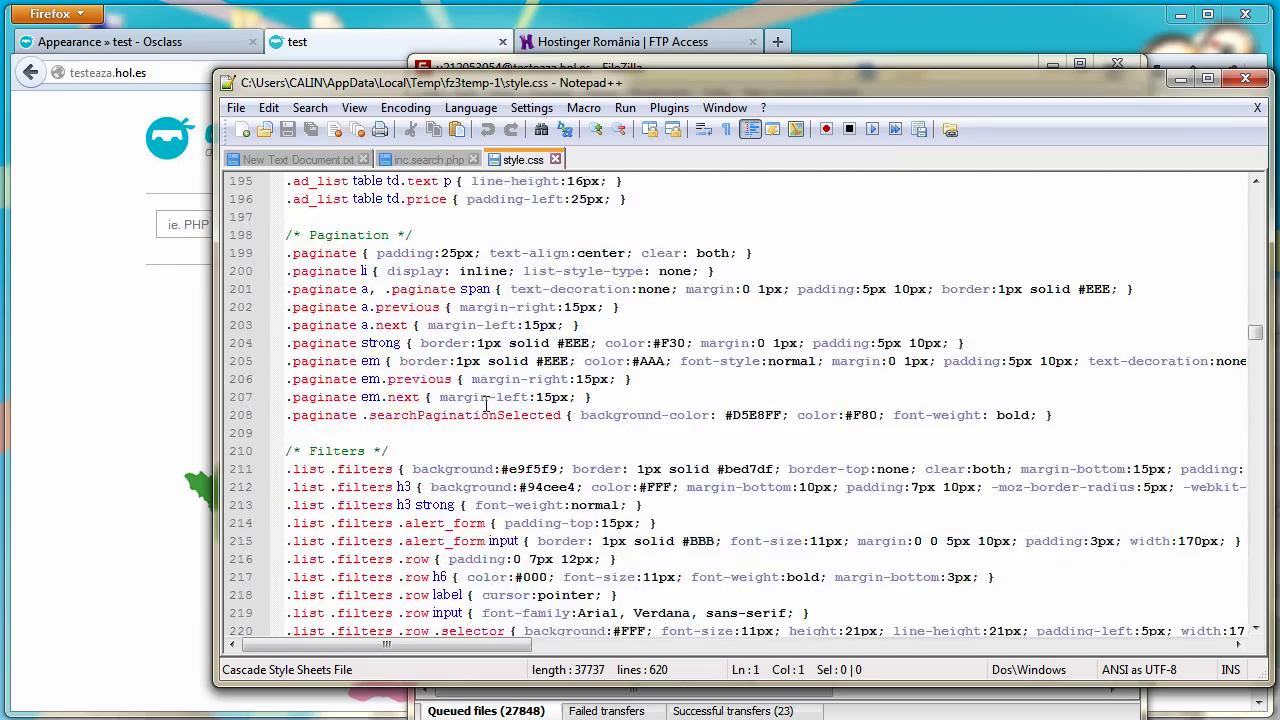
{"action": "scroll", "coordinate": [486, 403], "scroll_direction": "down", "scroll_amount": 4}
{"action": "left_click_drag", "start_coordinate": [1257, 348], "coordinate": [1262, 267]}
{"action": "scroll", "coordinate": [346, 505], "scroll_direction": "down", "scroll_amount": 1}
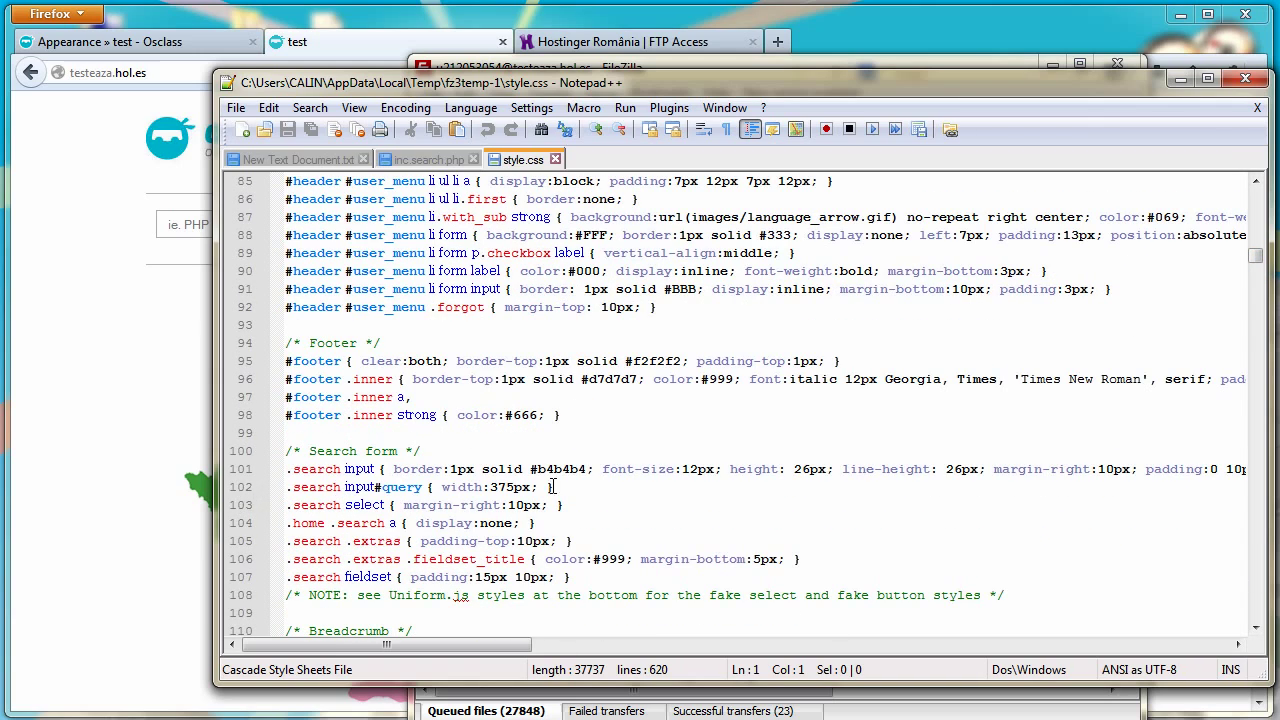
{"action": "left_click_drag", "start_coordinate": [558, 487], "coordinate": [288, 489]}
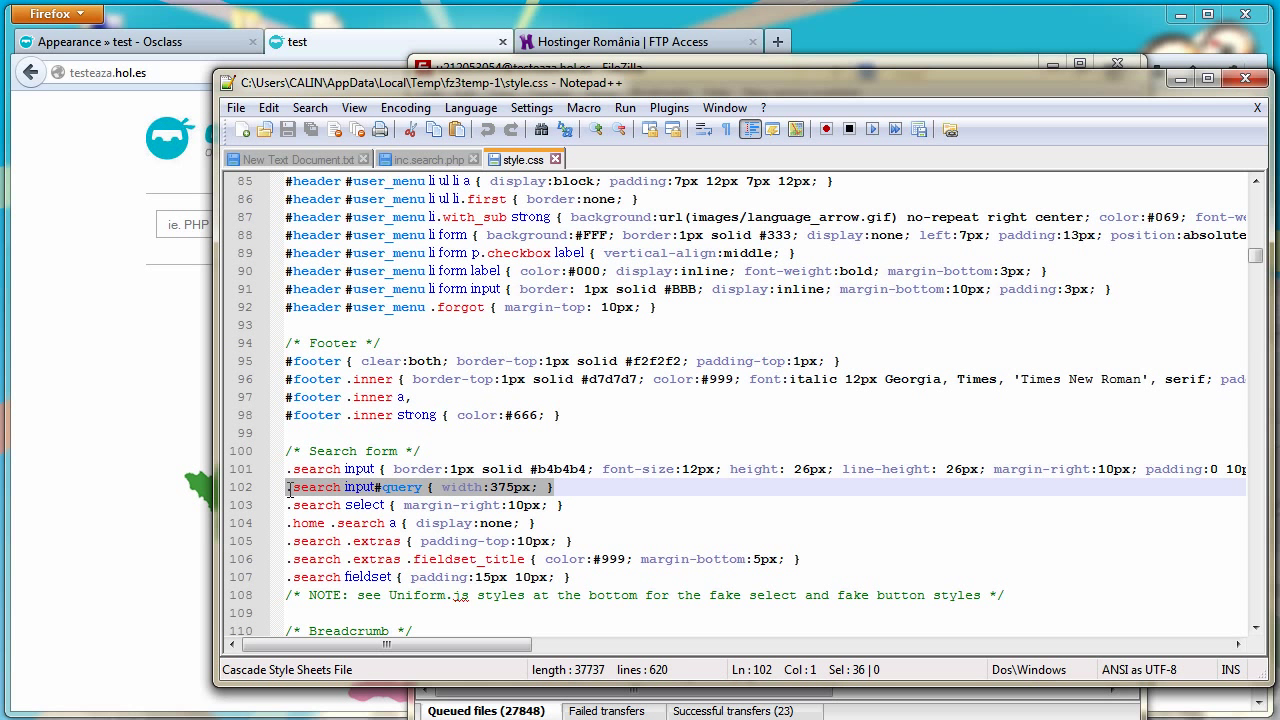
{"action": "left_click", "coordinate": [82, 390]}
{"action": "left_click", "coordinate": [832, 72]}
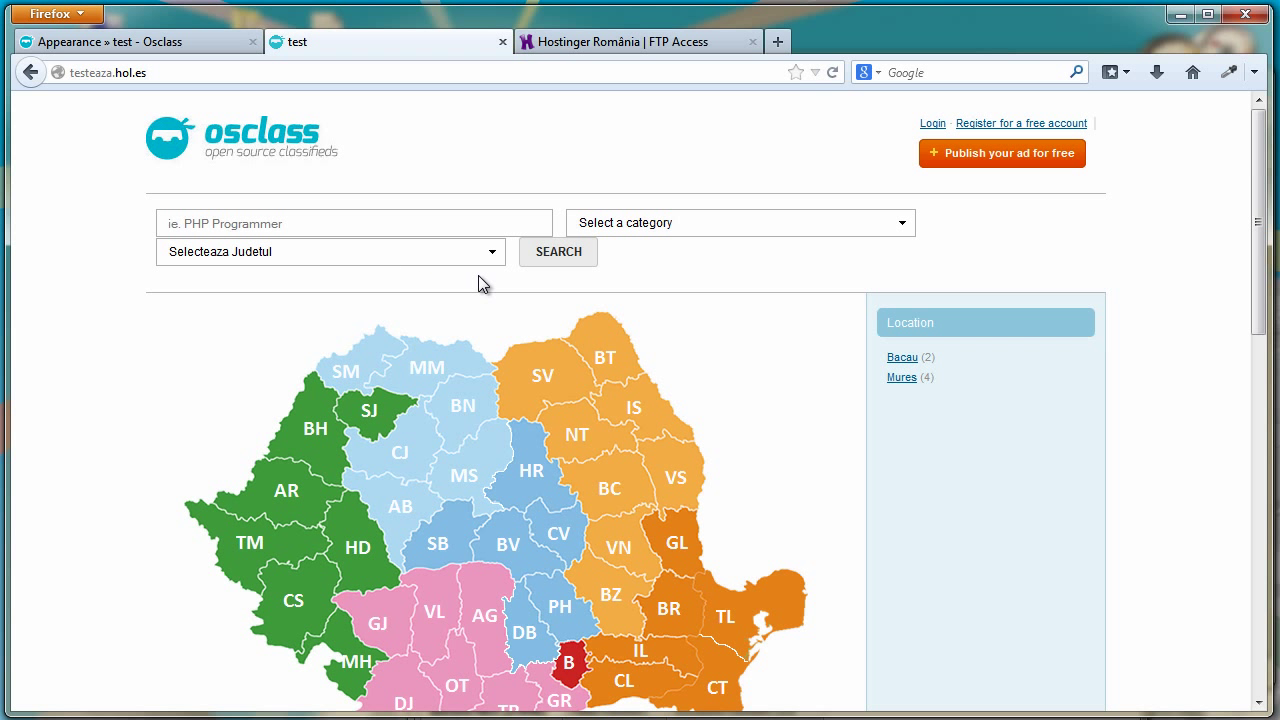
Check the Selecteaza Judetul county dropdown and keyword field, then return to style.css
{"action": "left_click", "coordinate": [491, 253]}
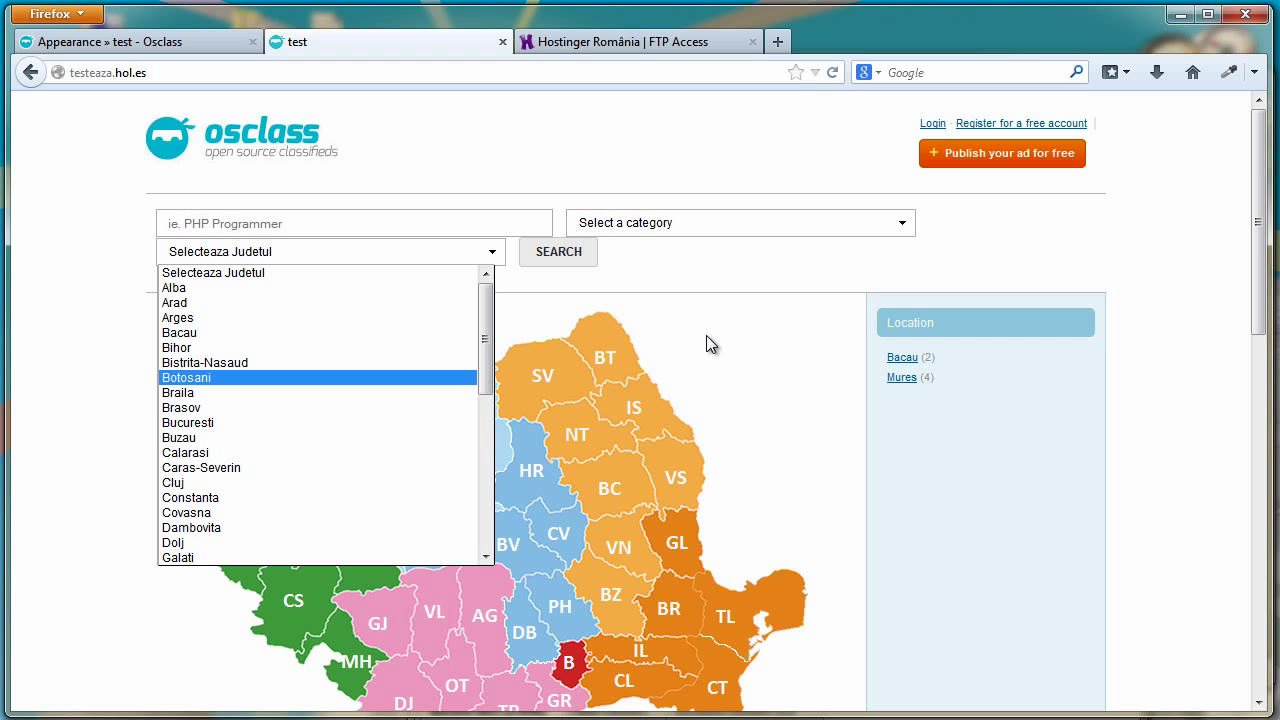
{"action": "left_click", "coordinate": [720, 295]}
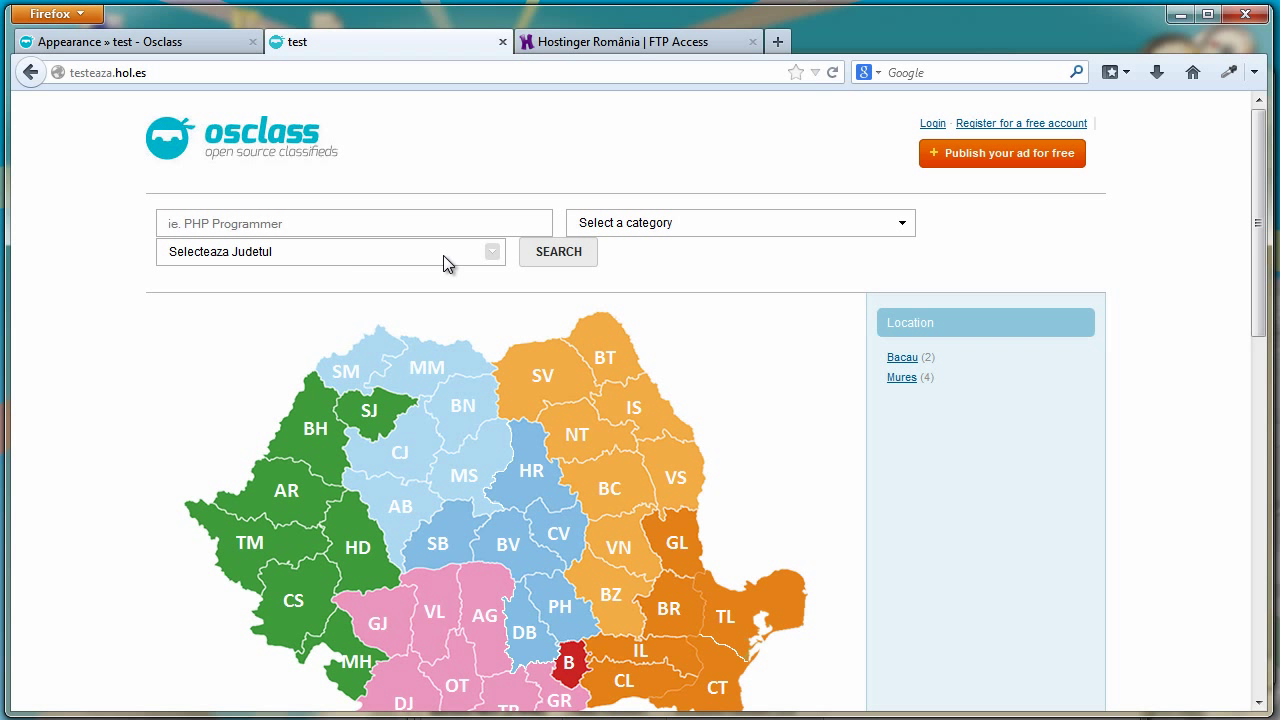
{"action": "left_click", "coordinate": [297, 222]}
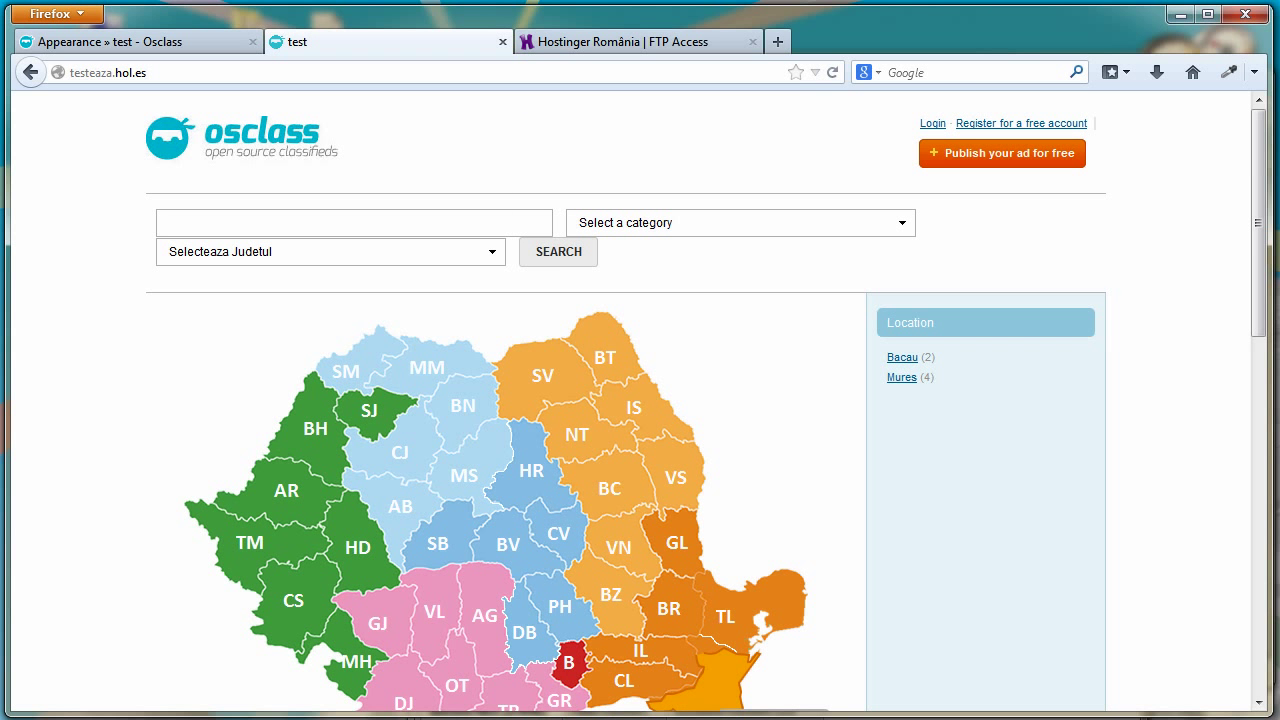
{"action": "key", "text": "alt+Tab"}
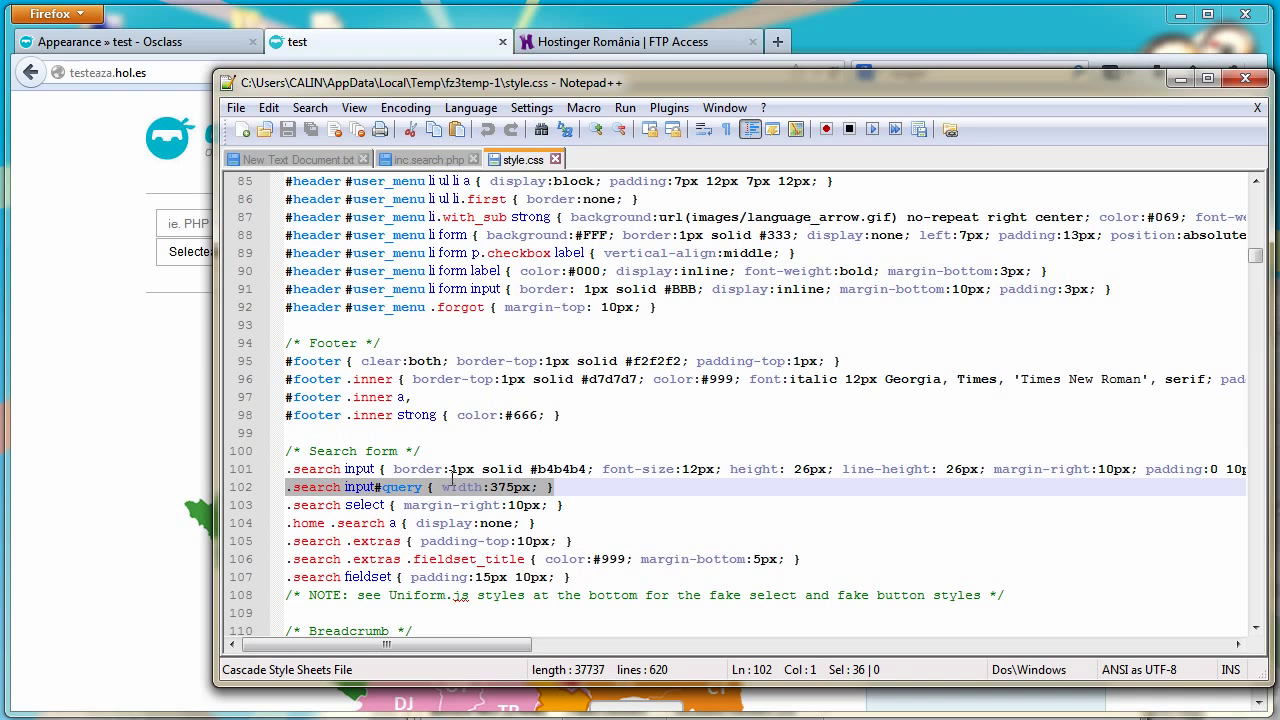
Replace line 102 of style.css with the CSS rules from lines 79–82 of New Text Document.txt
{"action": "left_click", "coordinate": [297, 160]}
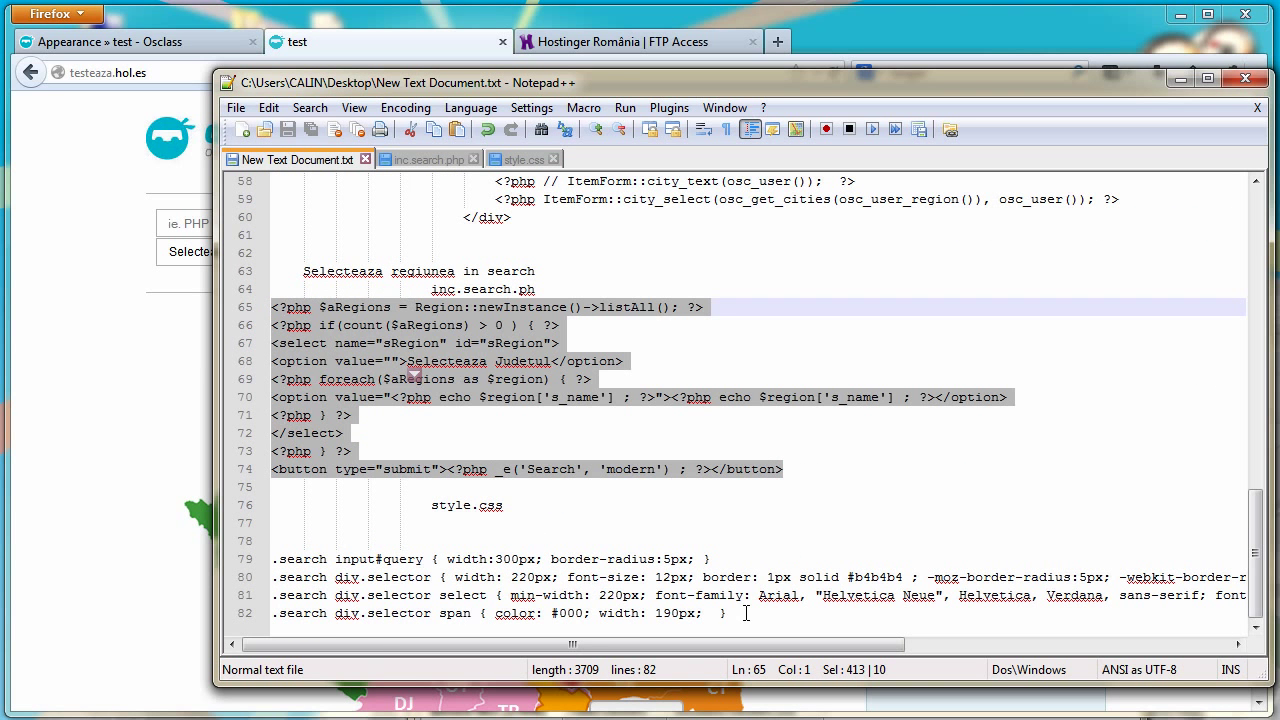
{"action": "left_click_drag", "start_coordinate": [732, 615], "coordinate": [271, 561]}
{"action": "key", "text": "ctrl+c"}
{"action": "right_click", "coordinate": [294, 586]}
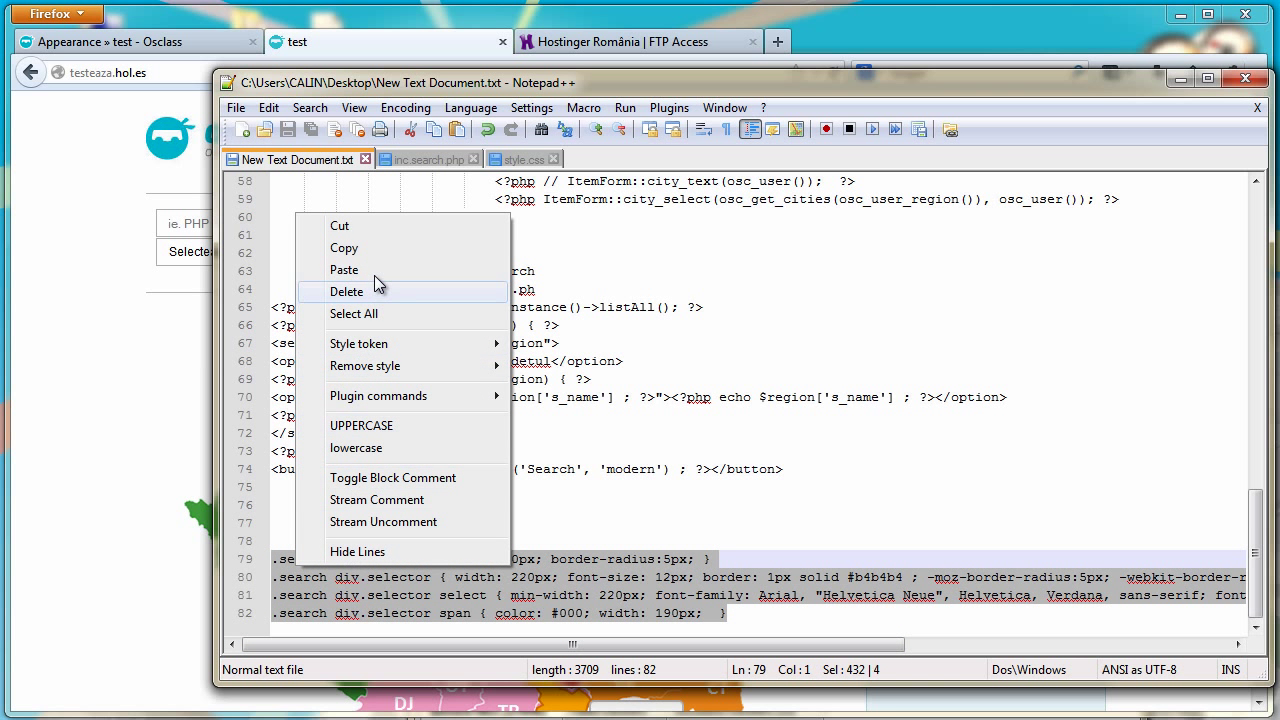
{"action": "left_click", "coordinate": [376, 250]}
{"action": "left_click", "coordinate": [522, 160]}
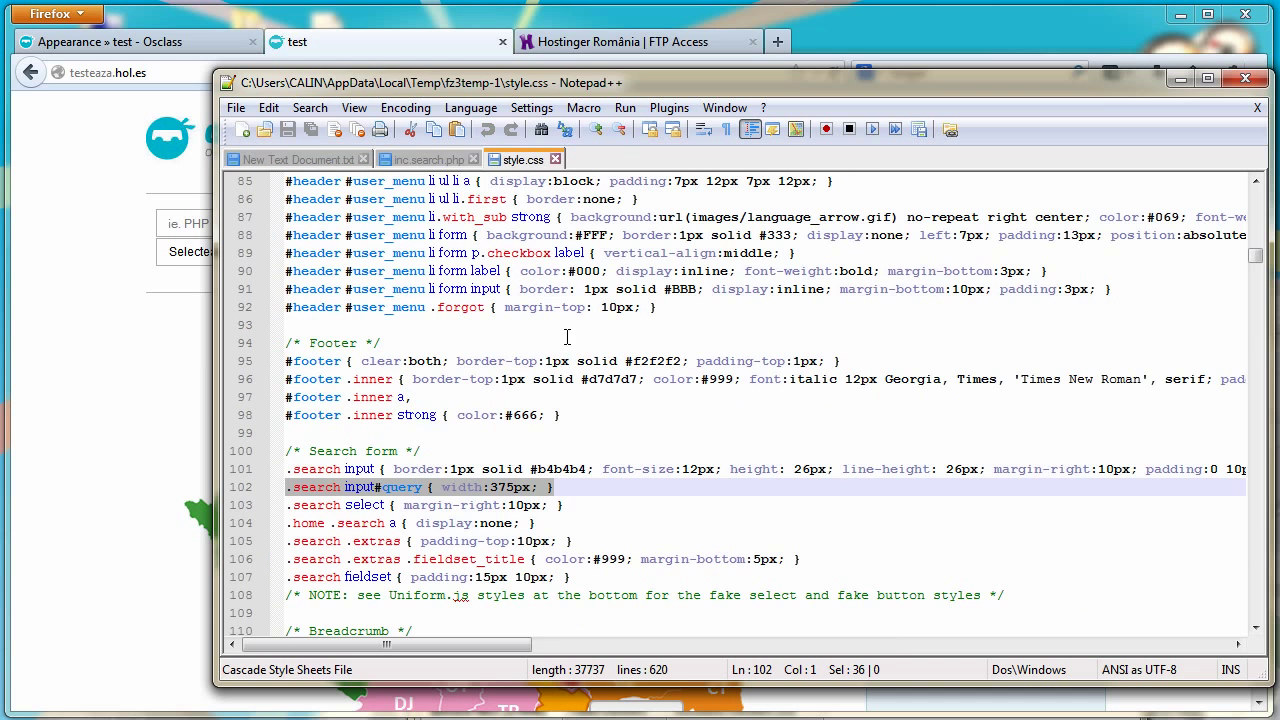
{"action": "right_click", "coordinate": [381, 490]}
{"action": "left_click", "coordinate": [443, 195]}
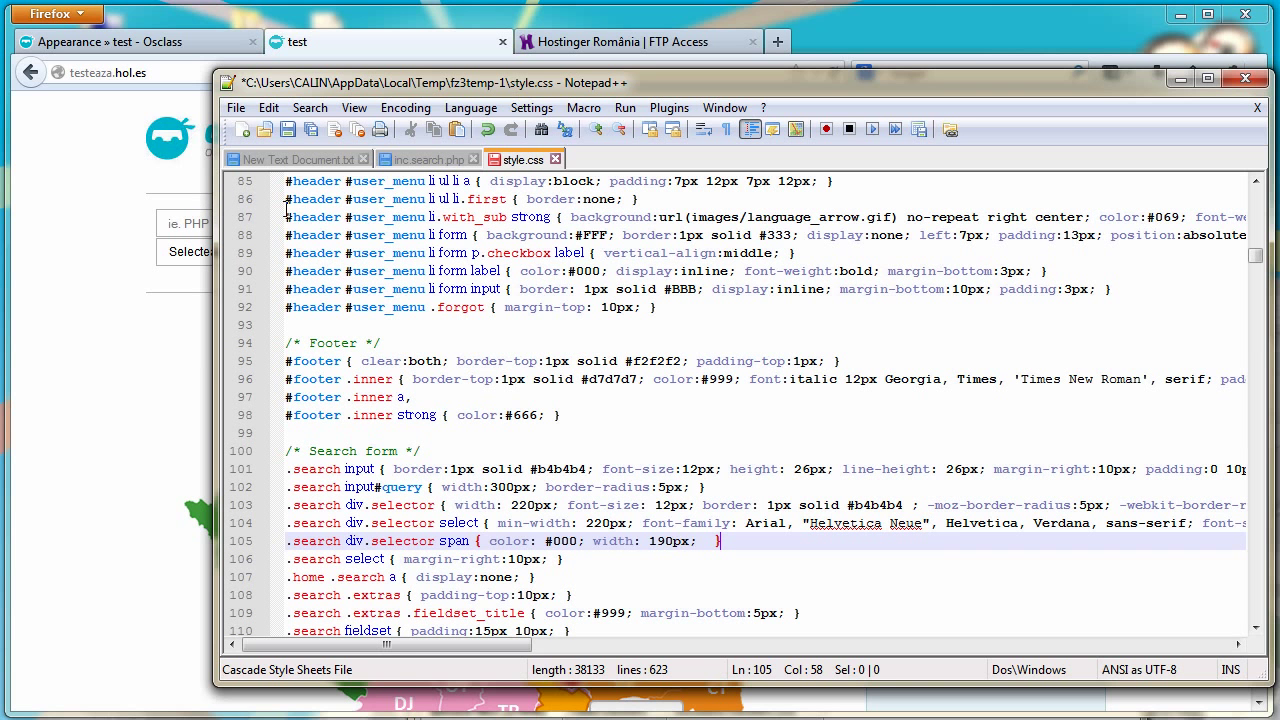
Save style.css and upload it to the server through FileZilla
{"action": "left_click", "coordinate": [298, 134]}
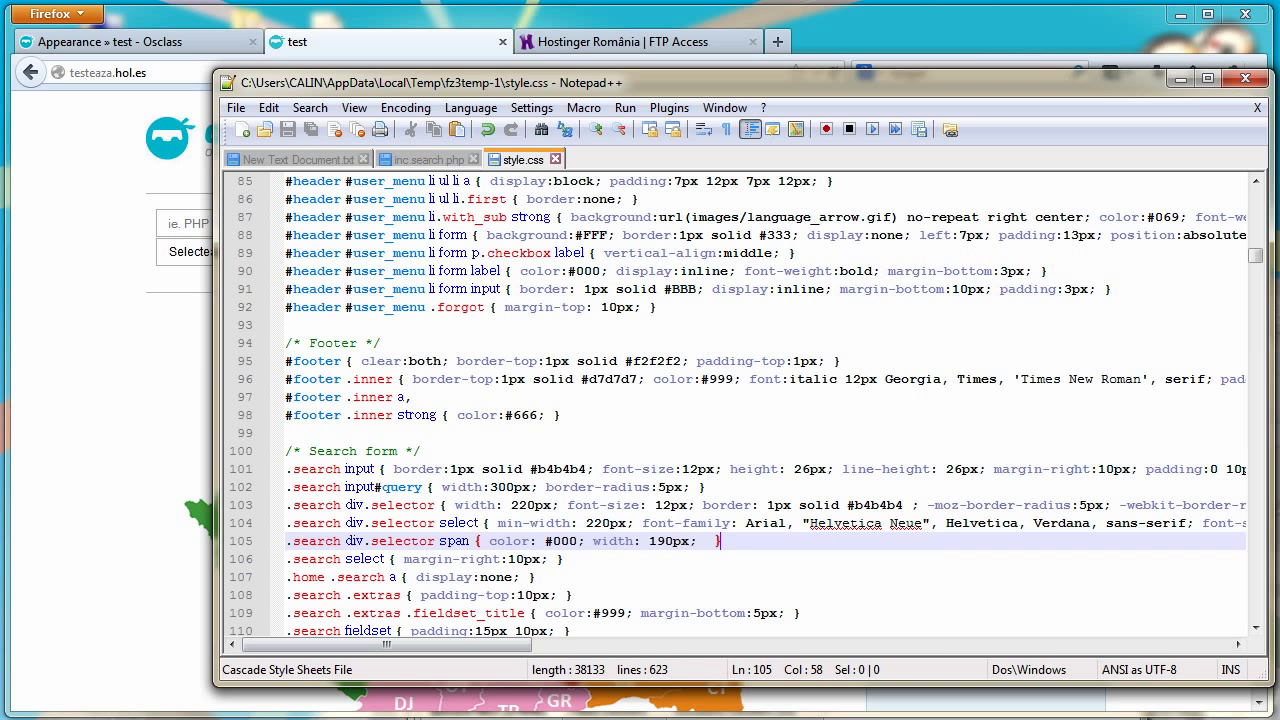
{"action": "left_click", "coordinate": [620, 716]}
{"action": "left_click", "coordinate": [733, 474]}
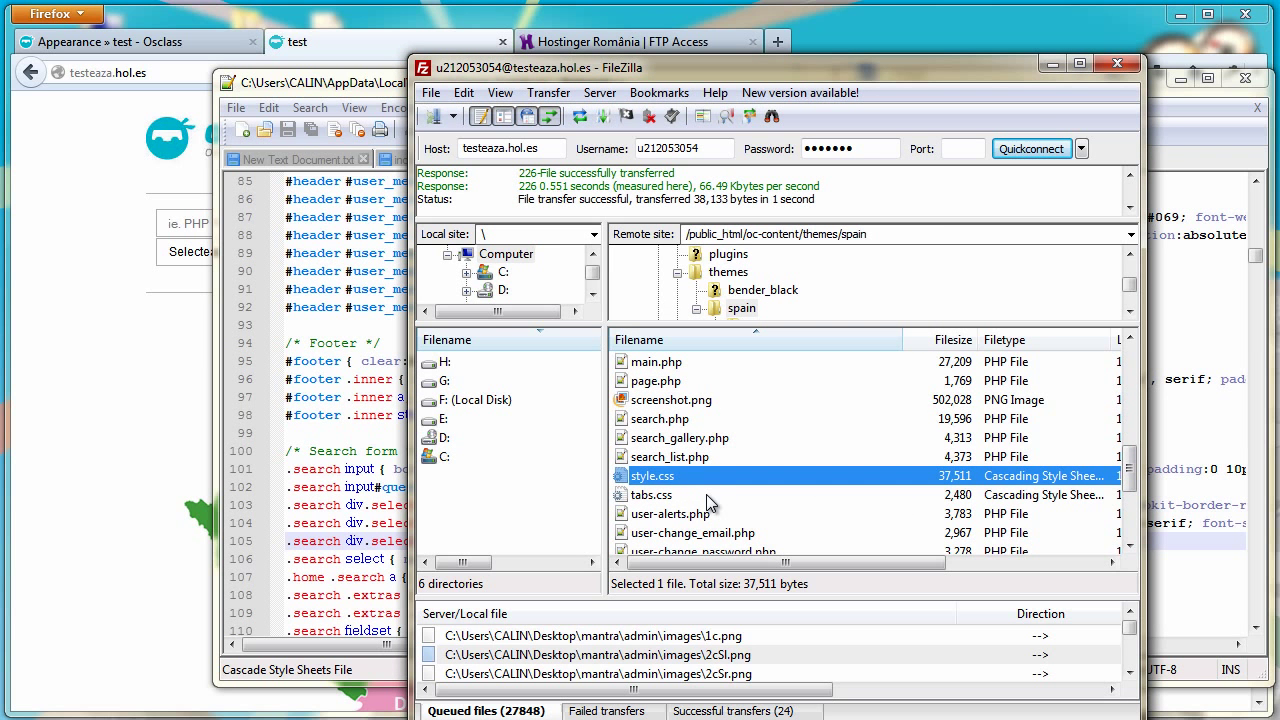
Reload the osclass home page and test the keyword field, category list and county list
{"action": "left_click", "coordinate": [702, 495]}
{"action": "left_click", "coordinate": [84, 325]}
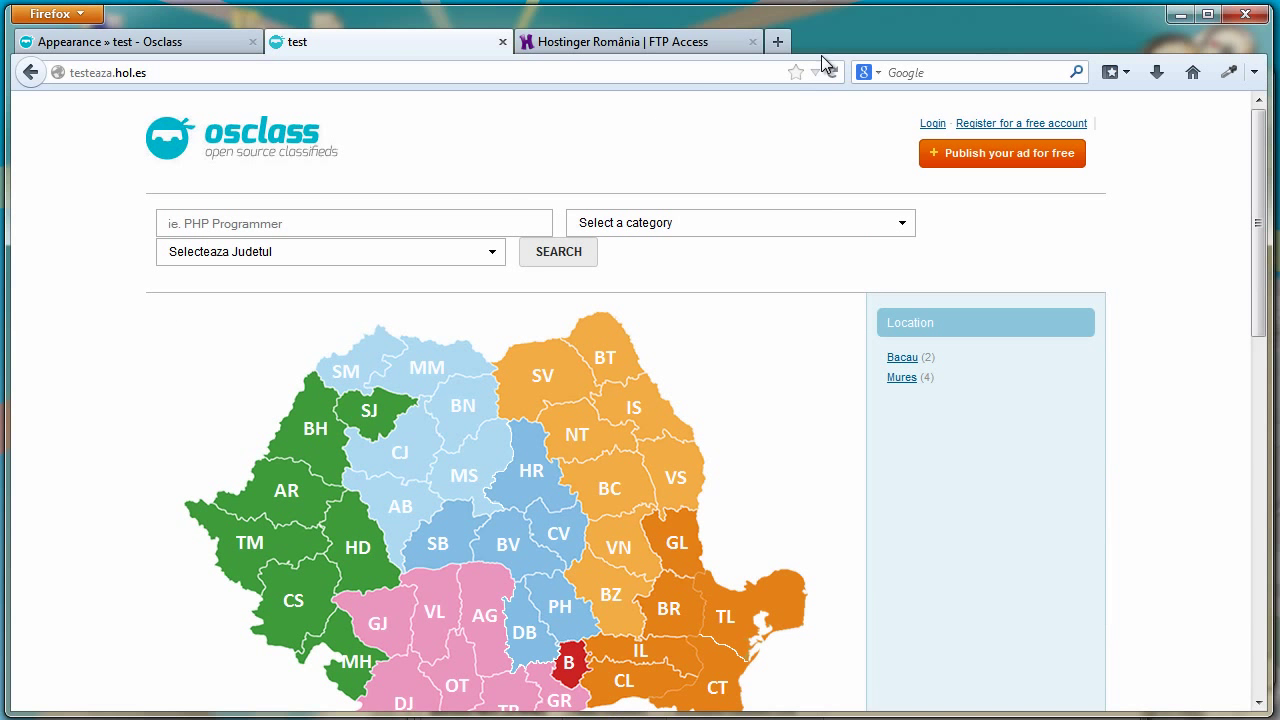
{"action": "left_click", "coordinate": [833, 72]}
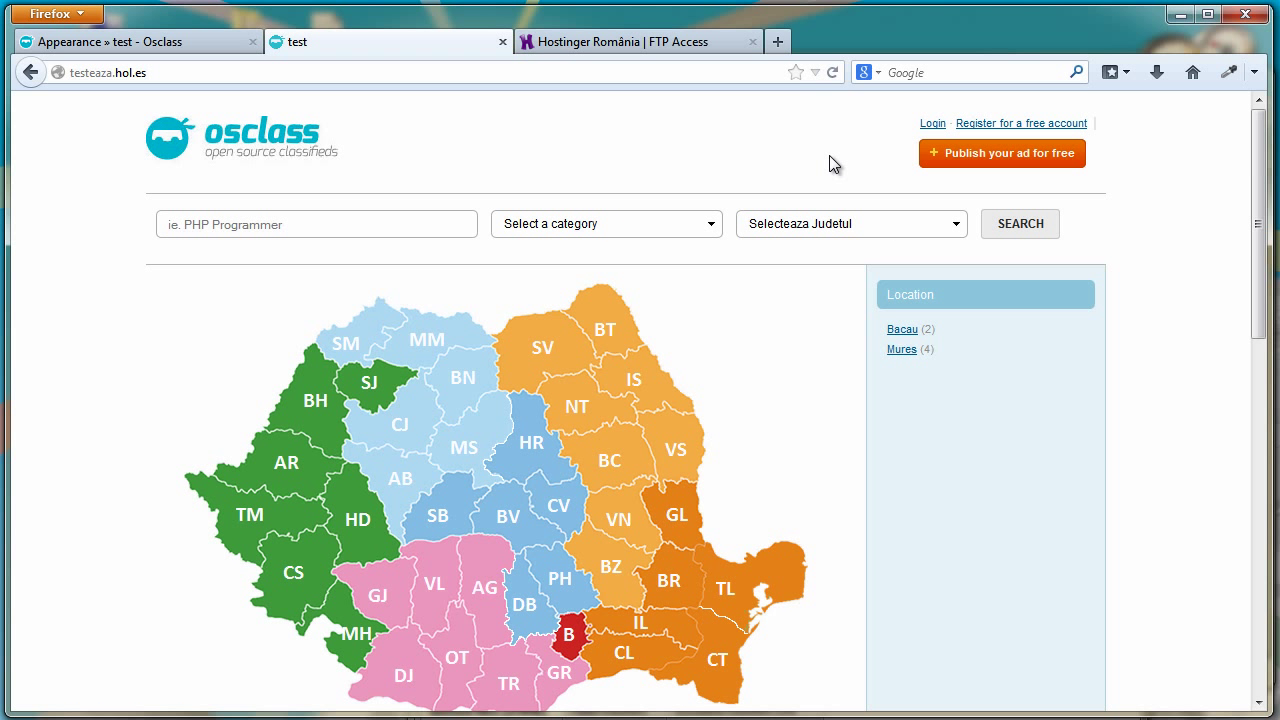
{"action": "left_click", "coordinate": [419, 226]}
{"action": "left_click_drag", "start_coordinate": [1258, 243], "coordinate": [1258, 175]}
{"action": "left_click", "coordinate": [575, 228]}
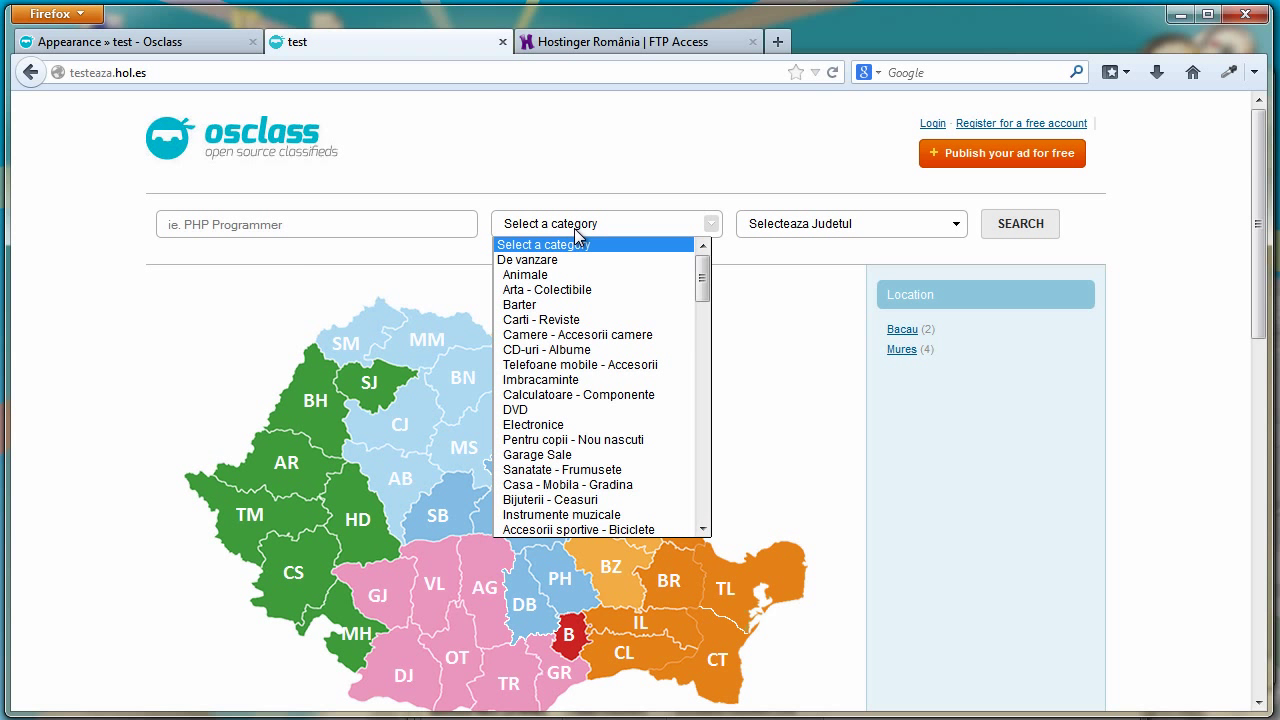
{"action": "left_click", "coordinate": [826, 229]}
{"action": "left_click", "coordinate": [900, 223]}
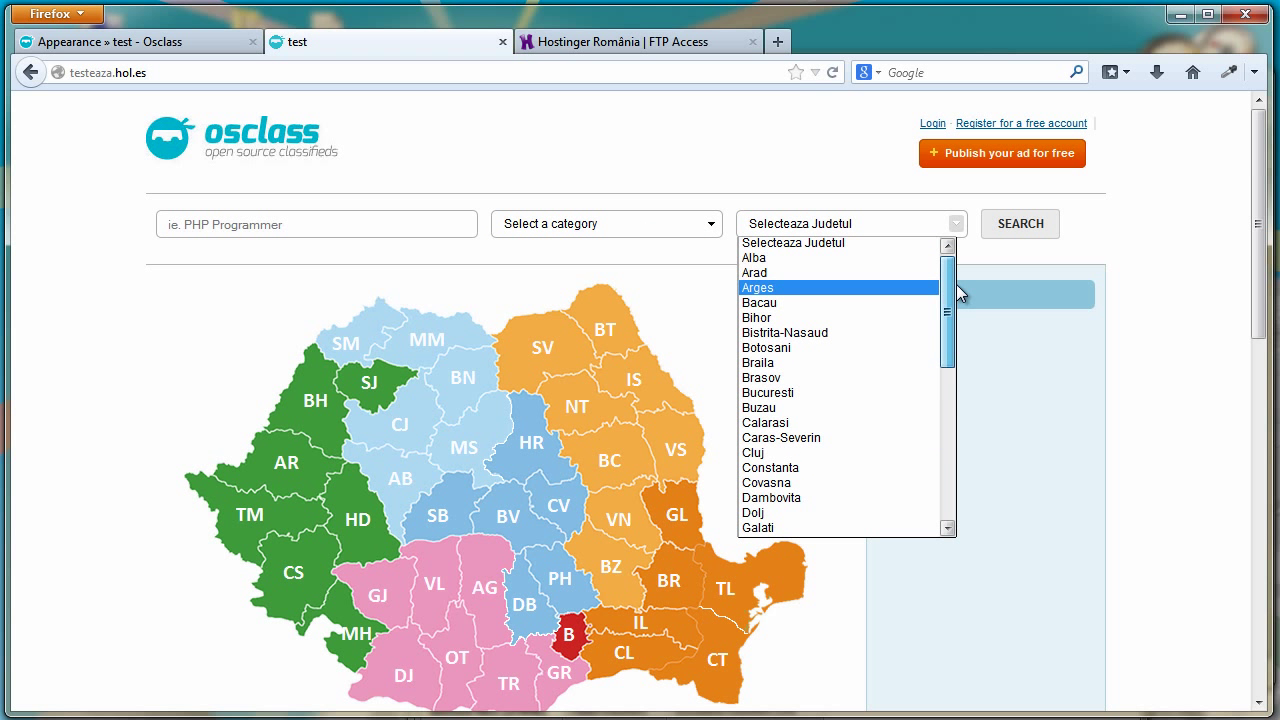
{"action": "left_click", "coordinate": [862, 225]}
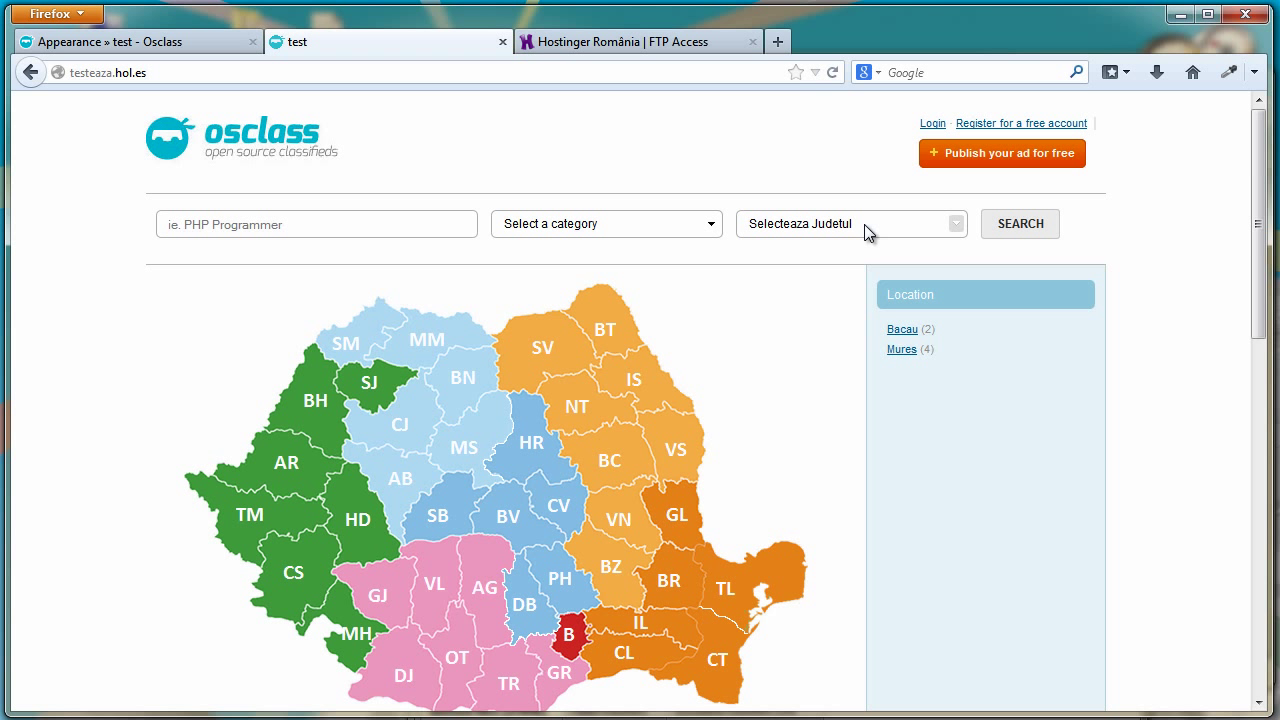
Go to the Market > Languages page in the Osclass admin tab
{"action": "left_click", "coordinate": [170, 45]}
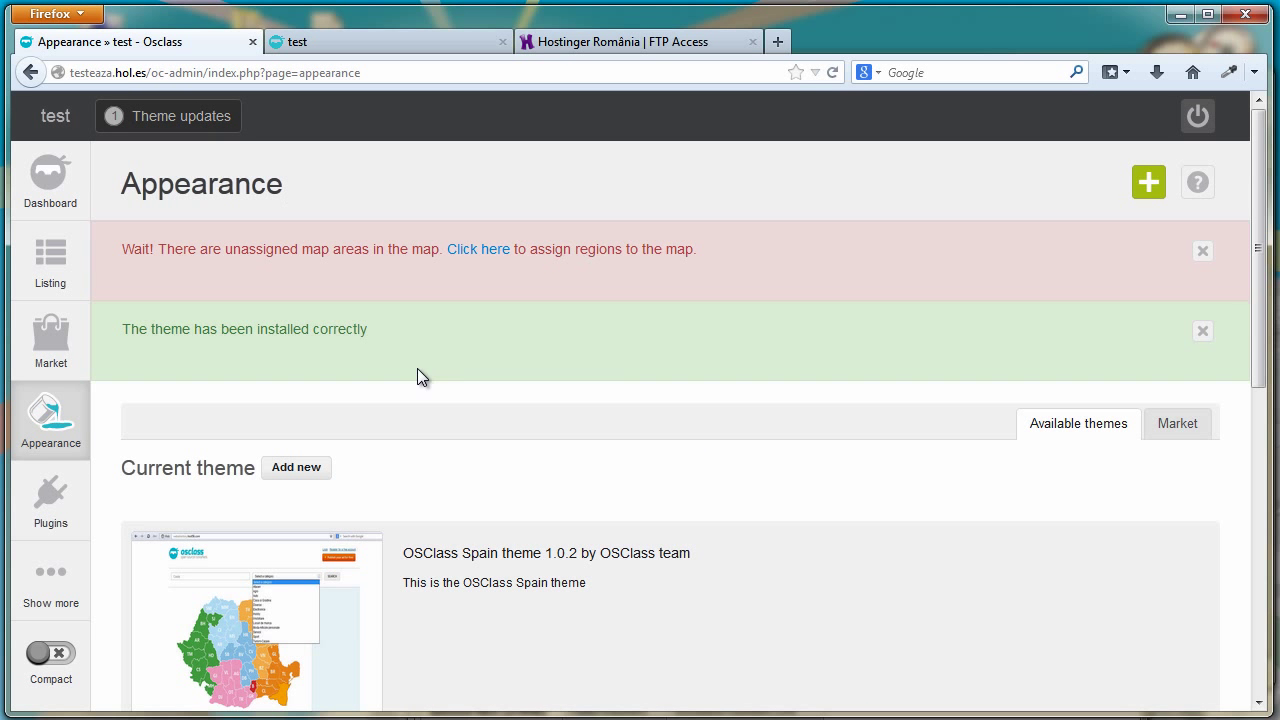
{"action": "scroll", "coordinate": [491, 362], "scroll_direction": "down", "scroll_amount": 3}
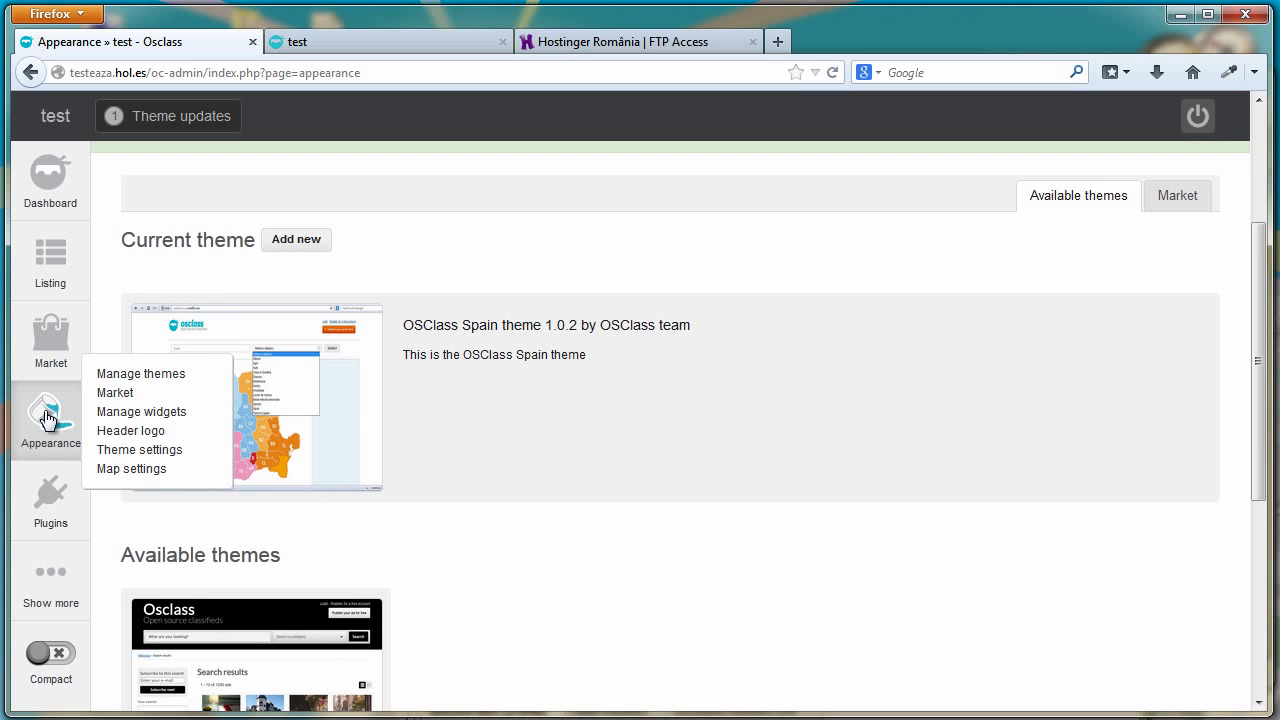
{"action": "mouse_move", "coordinate": [37, 355]}
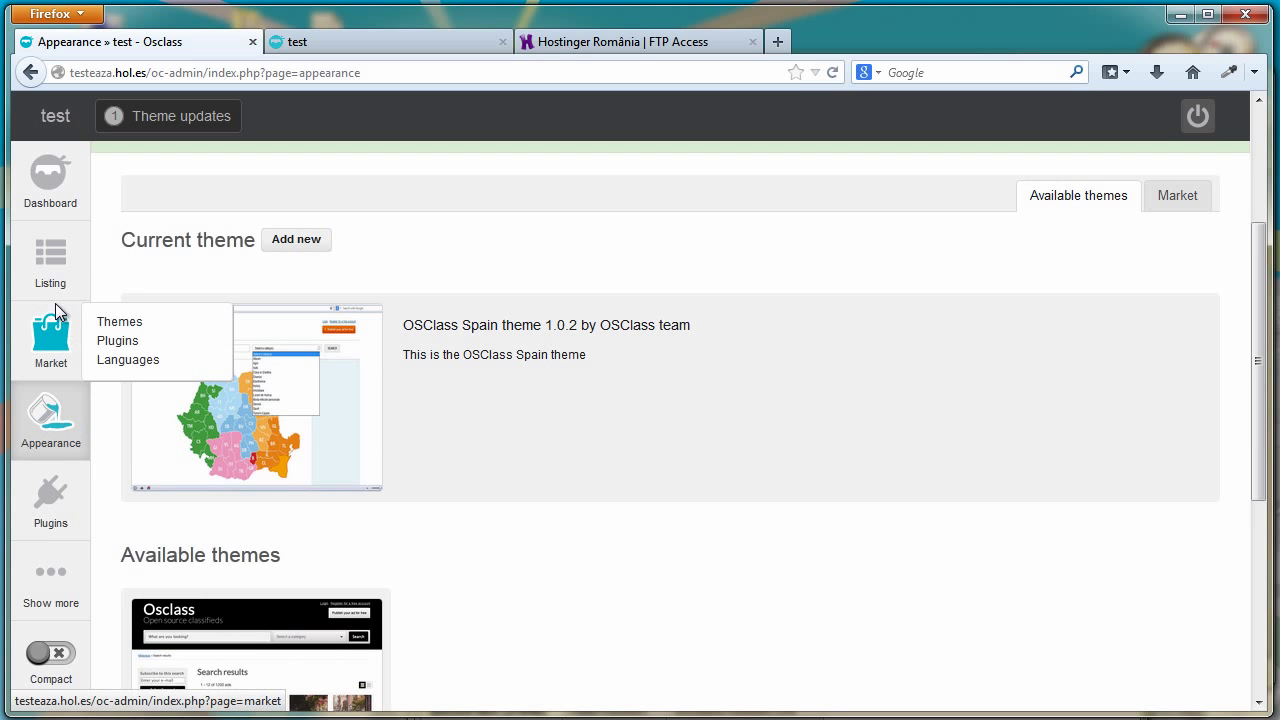
{"action": "left_click", "coordinate": [114, 364]}
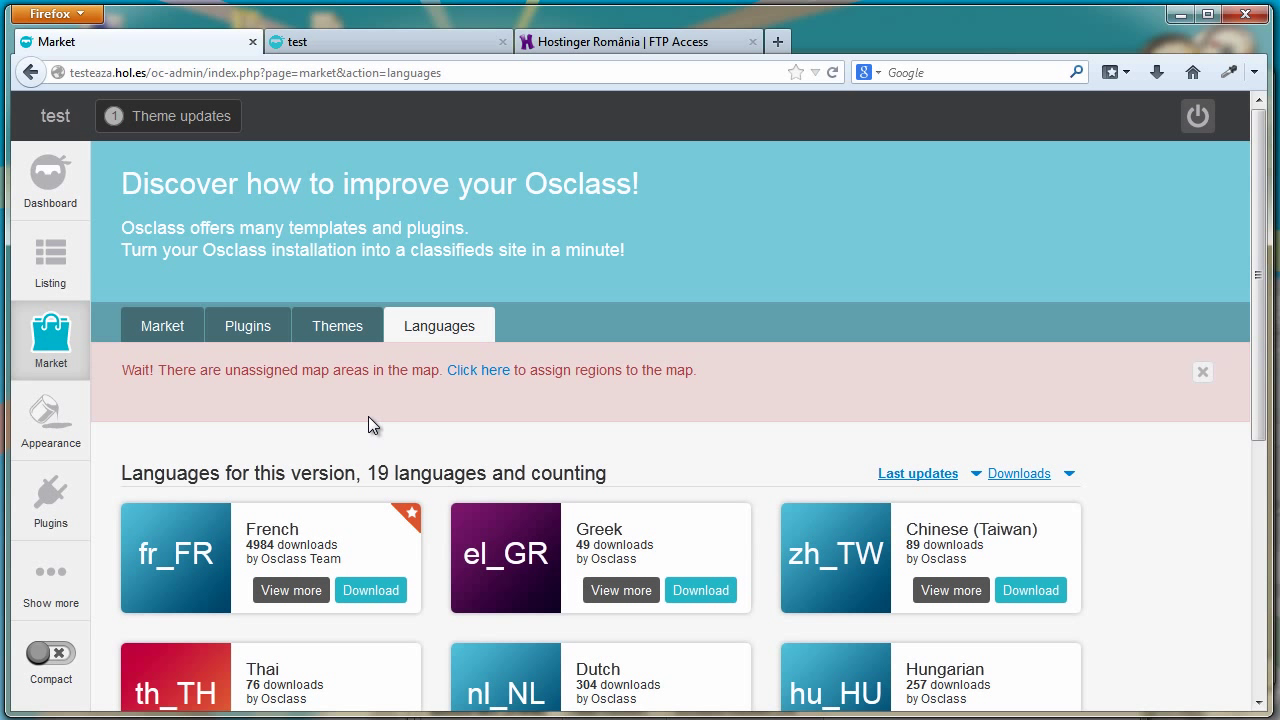
{"action": "left_click_drag", "start_coordinate": [1260, 277], "coordinate": [1221, 469]}
Scroll through the Latest Listings on the public site
{"action": "left_click", "coordinate": [397, 45]}
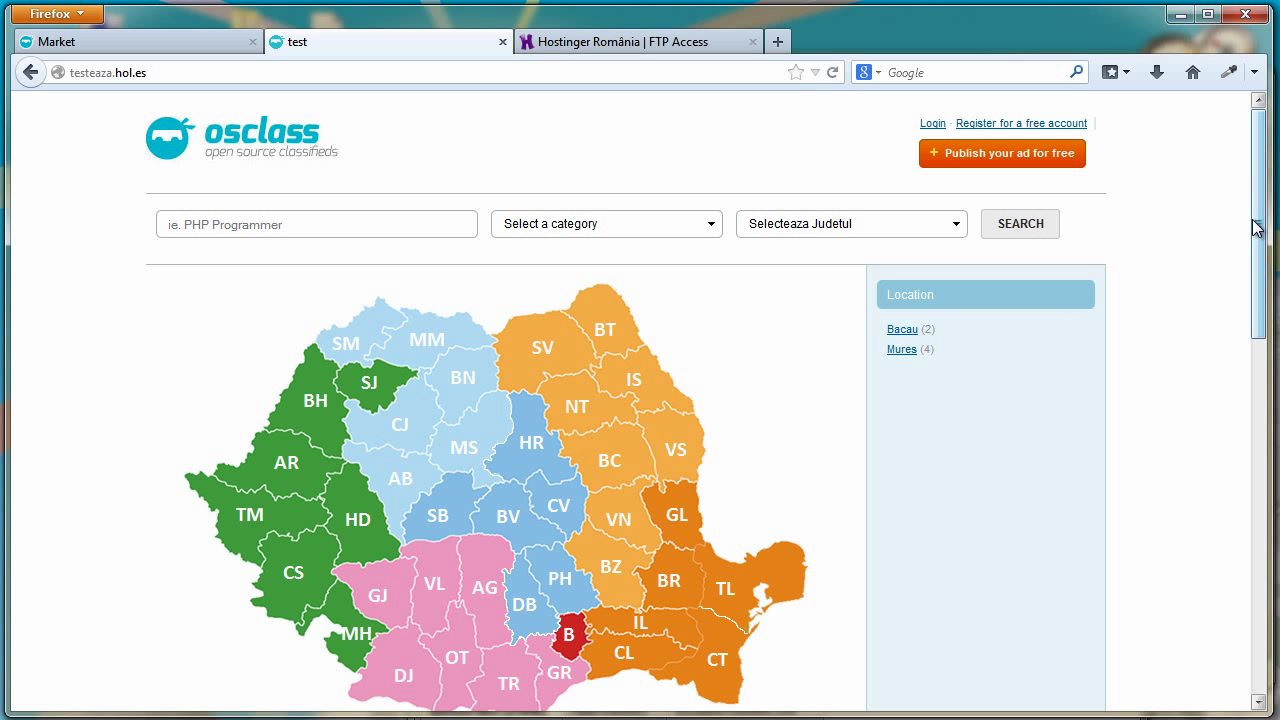
{"action": "left_click_drag", "start_coordinate": [1252, 224], "coordinate": [1249, 177]}
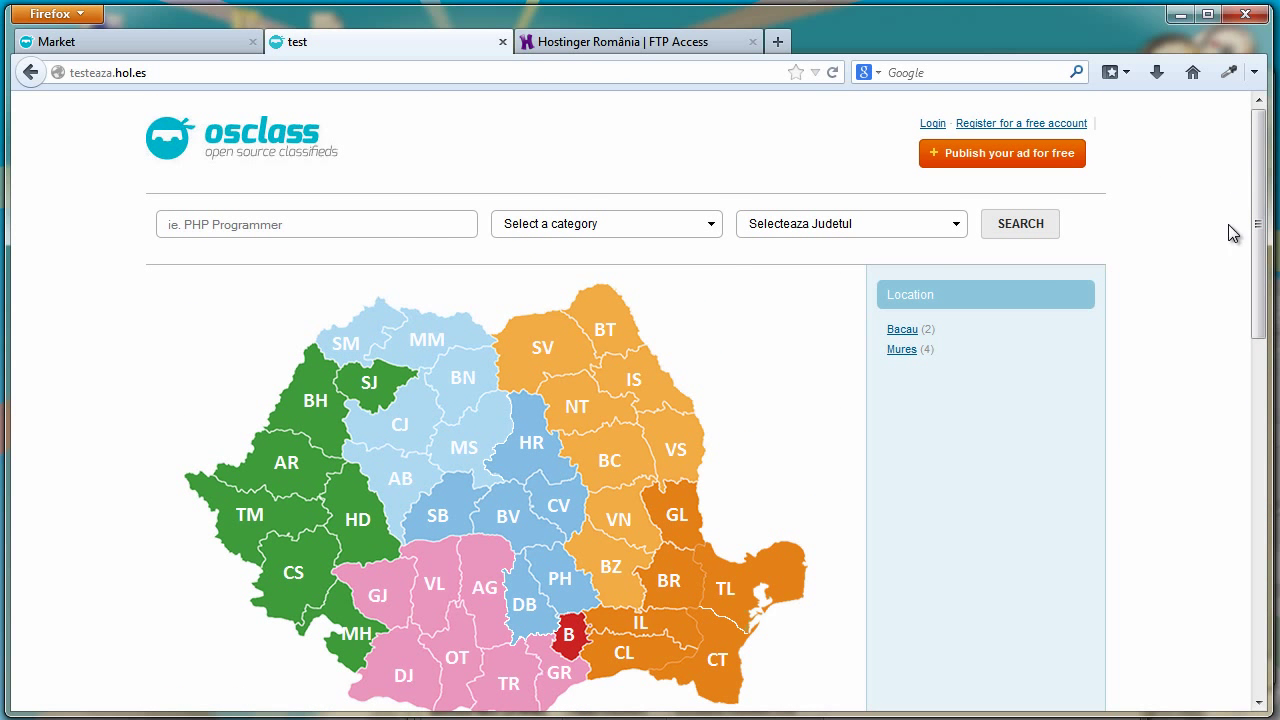
{"action": "scroll", "coordinate": [1230, 400], "scroll_direction": "down", "scroll_amount": 15}
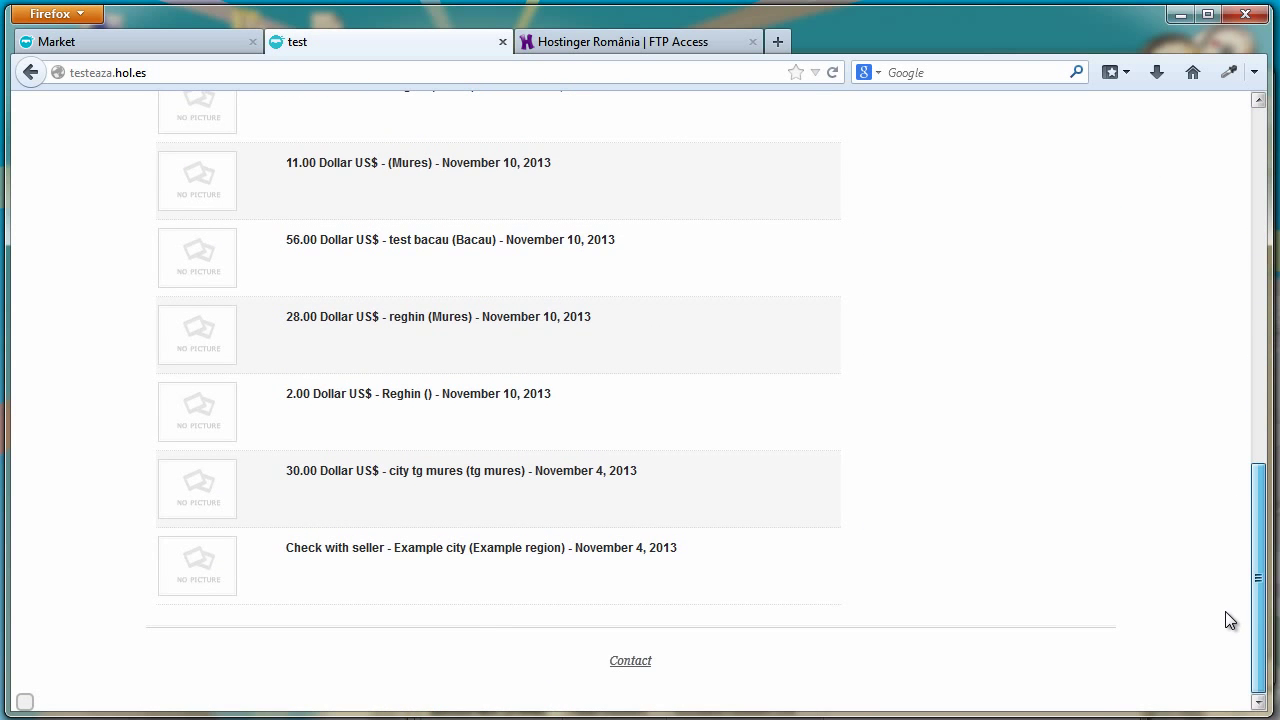
{"action": "scroll", "coordinate": [1240, 500], "scroll_direction": "up", "scroll_amount": 5}
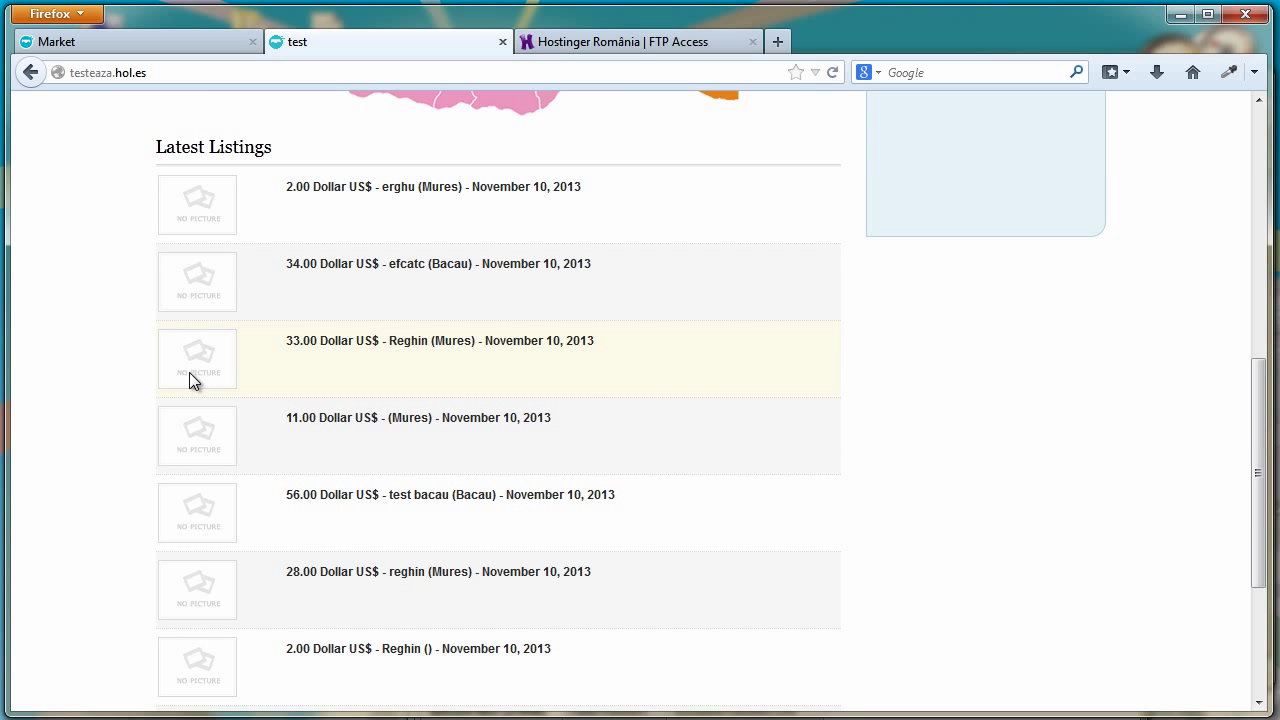
{"action": "left_click_drag", "start_coordinate": [1252, 403], "coordinate": [1275, 272]}
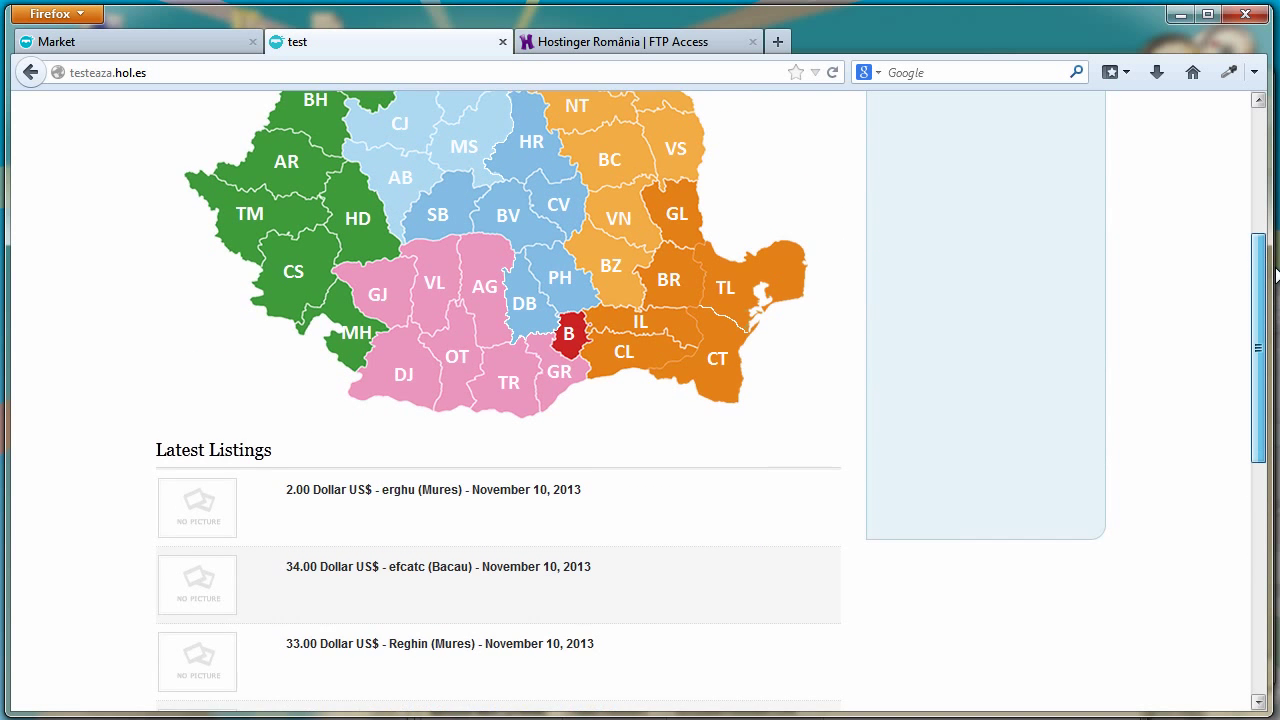
{"action": "scroll", "coordinate": [1063, 515], "scroll_direction": "down", "scroll_amount": 5}
{"action": "left_click_drag", "start_coordinate": [1260, 443], "coordinate": [1260, 113]}
Start a new ad in the Animale category with the text 'animalacesta este un aminal'
{"action": "left_click", "coordinate": [1050, 148]}
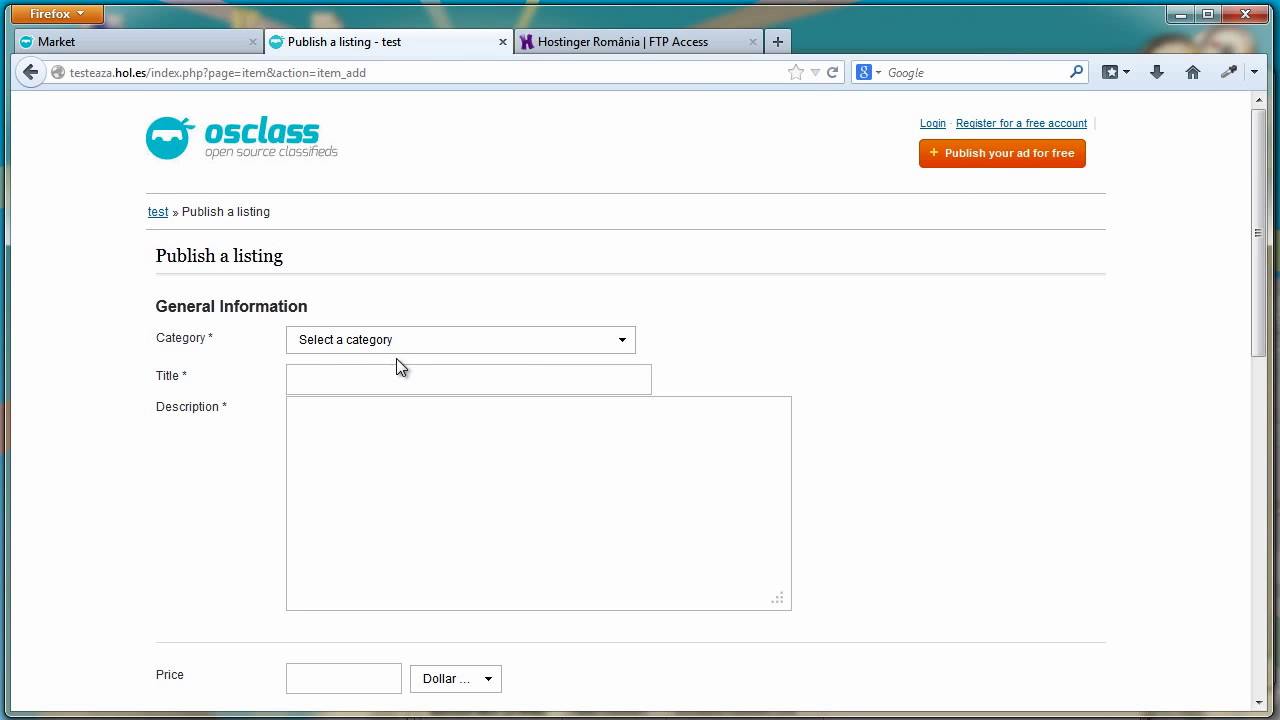
{"action": "left_click", "coordinate": [571, 342]}
{"action": "left_click", "coordinate": [530, 401]}
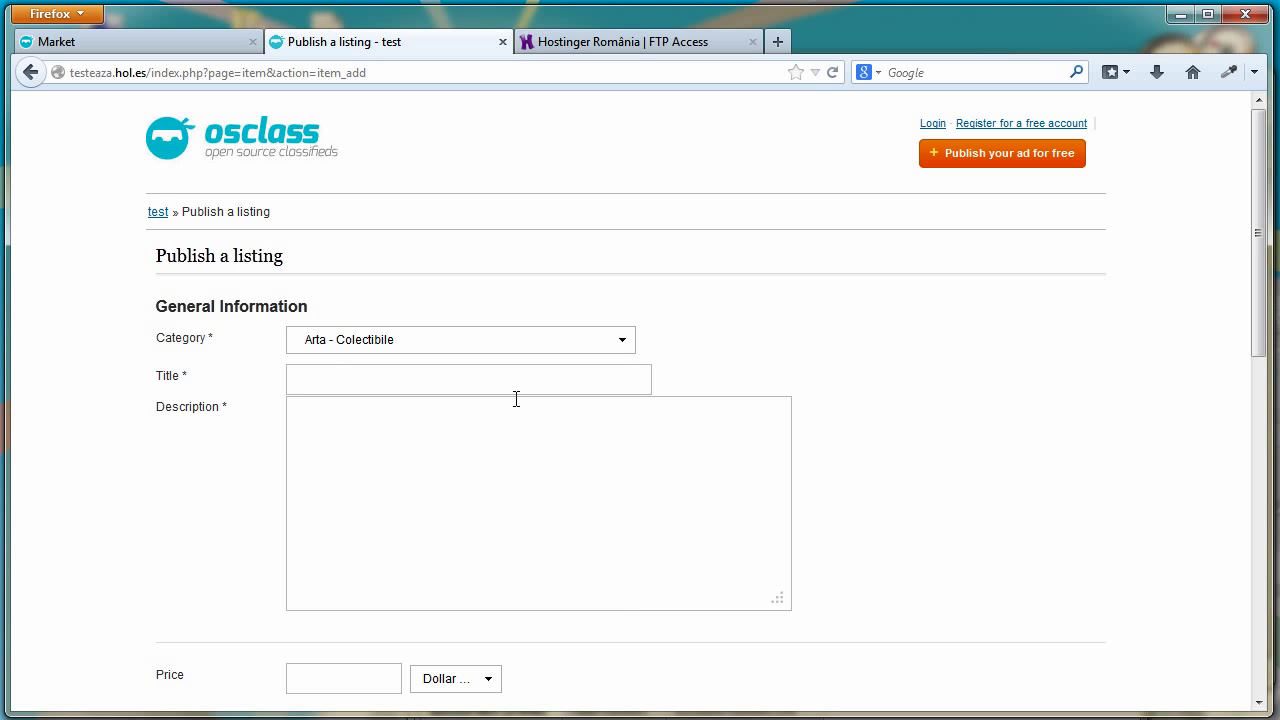
{"action": "left_click", "coordinate": [617, 346]}
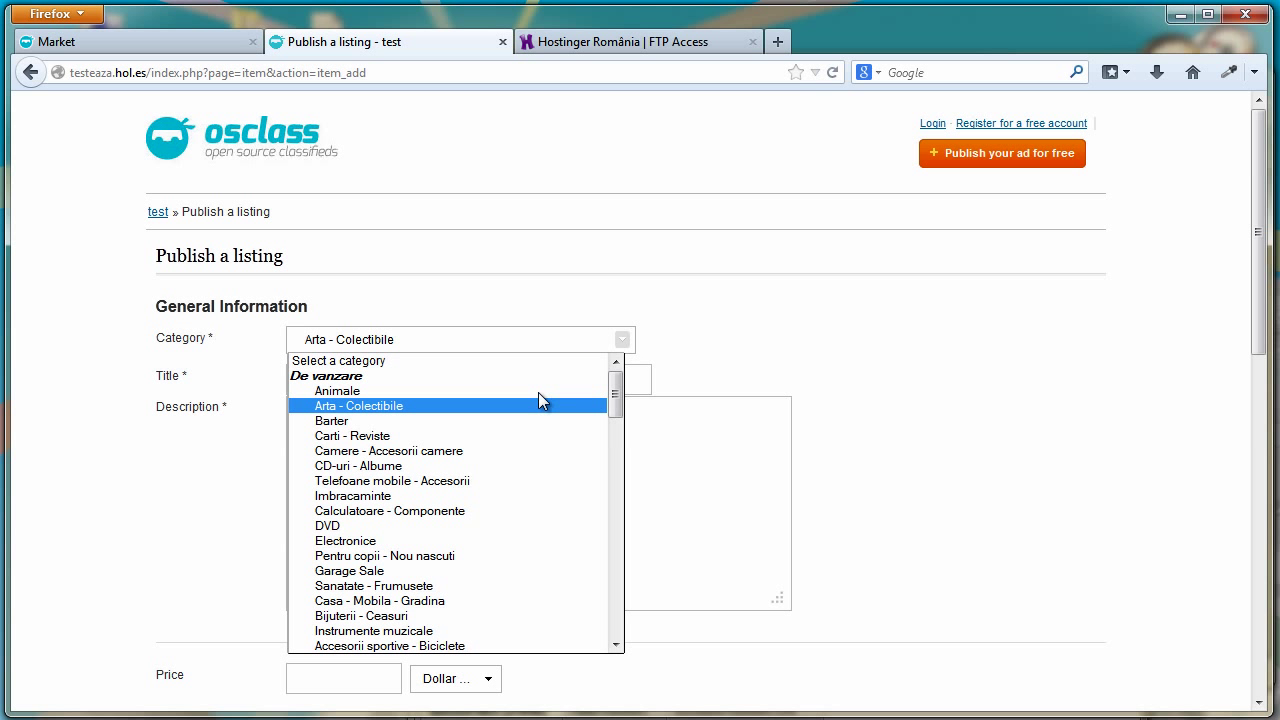
{"action": "left_click", "coordinate": [534, 389]}
{"action": "left_click", "coordinate": [459, 385]}
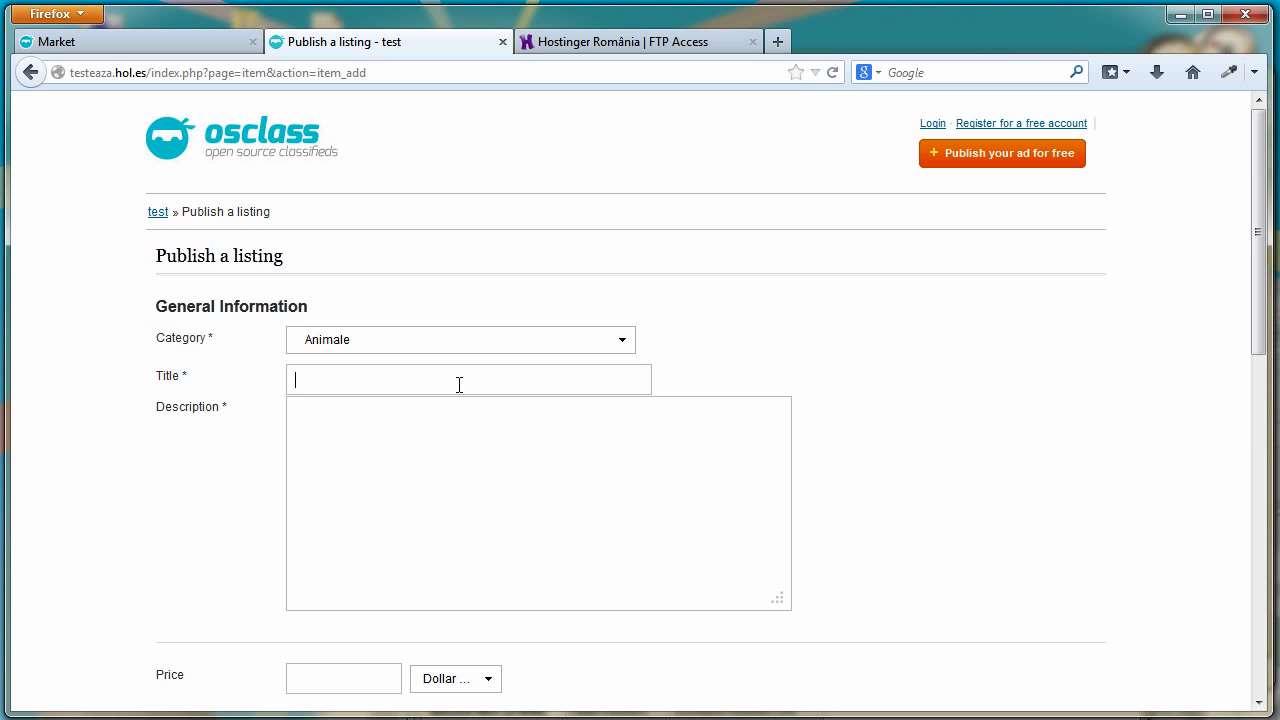
{"action": "type", "text": "animal"}
{"action": "type", "text": "acesta este"}
{"action": "type", "text": " un aminal"}
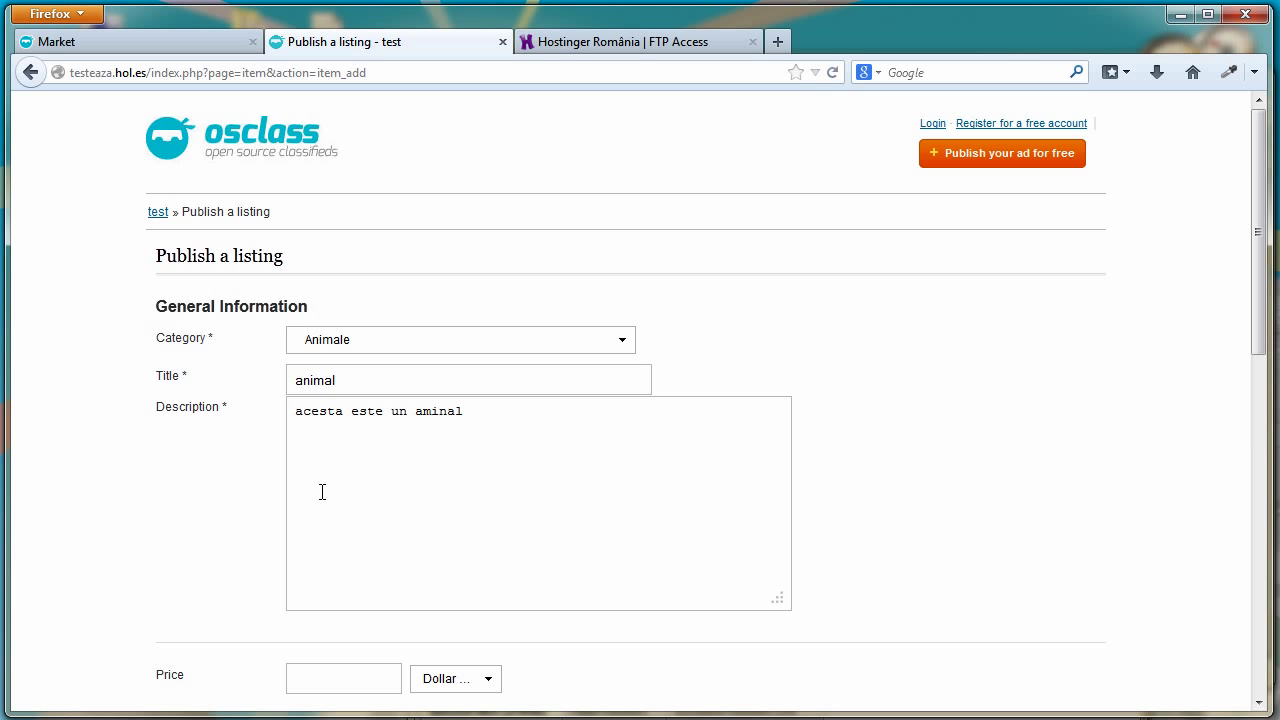
Set price 11, country Romania, and fill in the region, city and city area
{"action": "scroll", "coordinate": [446, 530], "scroll_direction": "down", "scroll_amount": 4}
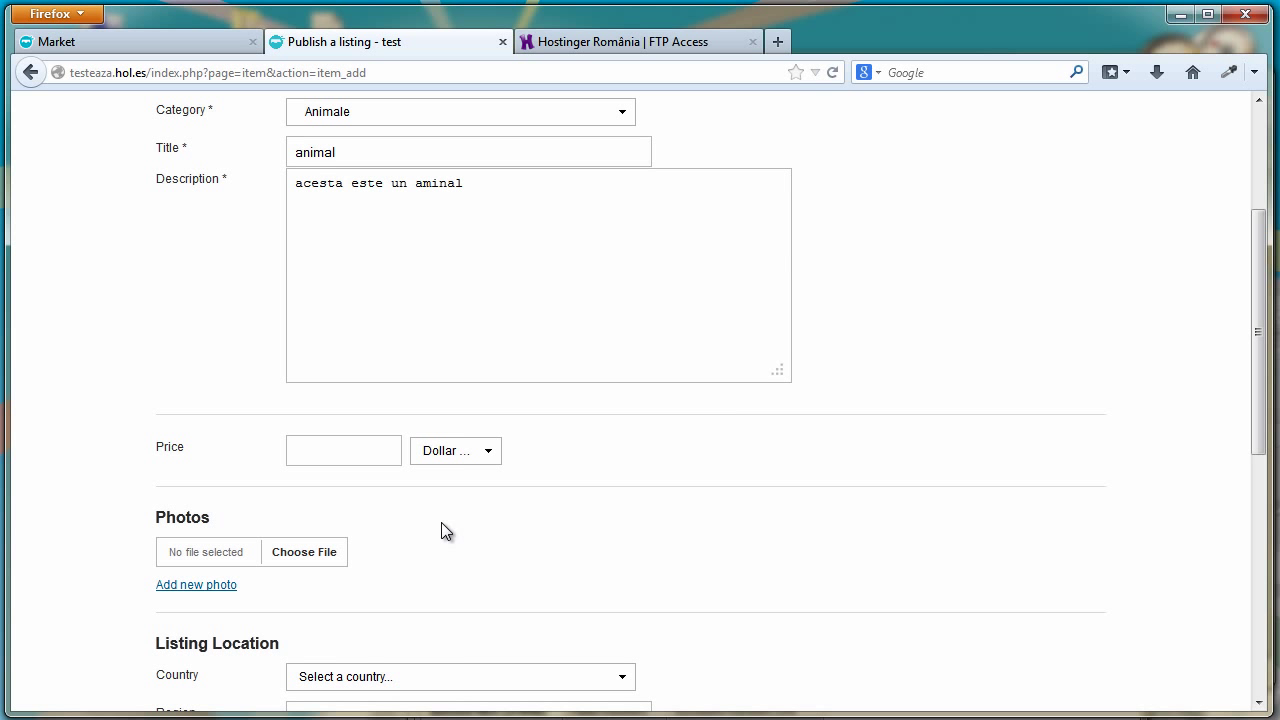
{"action": "left_click", "coordinate": [355, 458]}
{"action": "type", "text": "11"}
{"action": "scroll", "coordinate": [353, 465], "scroll_direction": "down", "scroll_amount": 4}
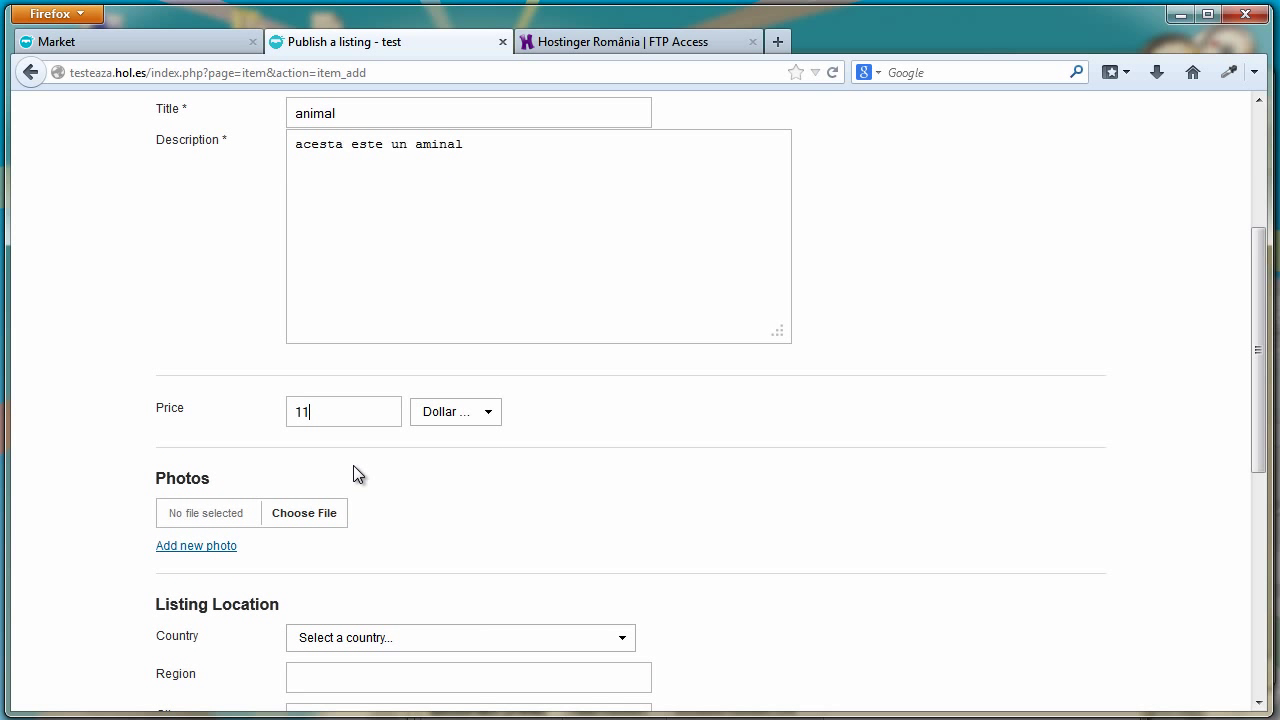
{"action": "left_click", "coordinate": [435, 454]}
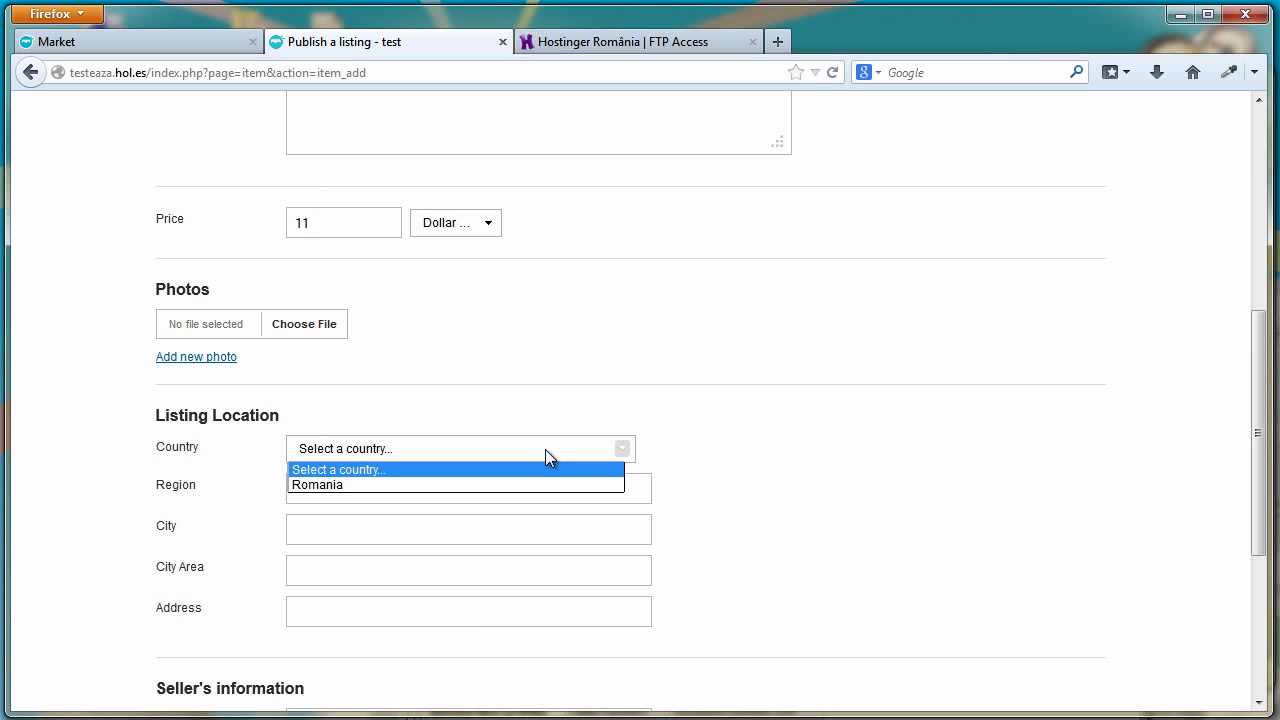
{"action": "left_click", "coordinate": [480, 484]}
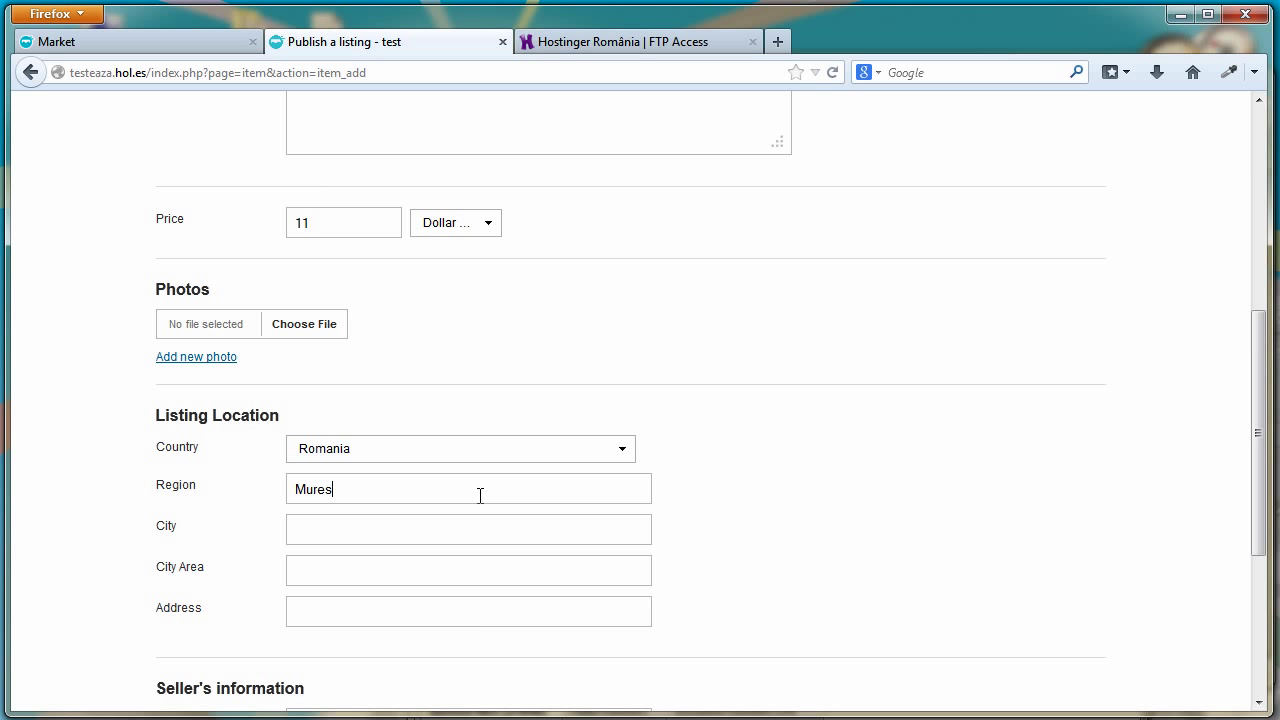
{"action": "type", "text": "dg"}
{"action": "left_click", "coordinate": [399, 577]}
{"action": "type", "text": "dfhttfybuj"}
{"action": "left_click", "coordinate": [375, 532]}
{"action": "type", "text": "tyuni"}
{"action": "type", "text": "dfrbj"}
Enter the seller's name and e-mail address and publish the listing
{"action": "scroll", "coordinate": [370, 598], "scroll_direction": "down", "scroll_amount": 5}
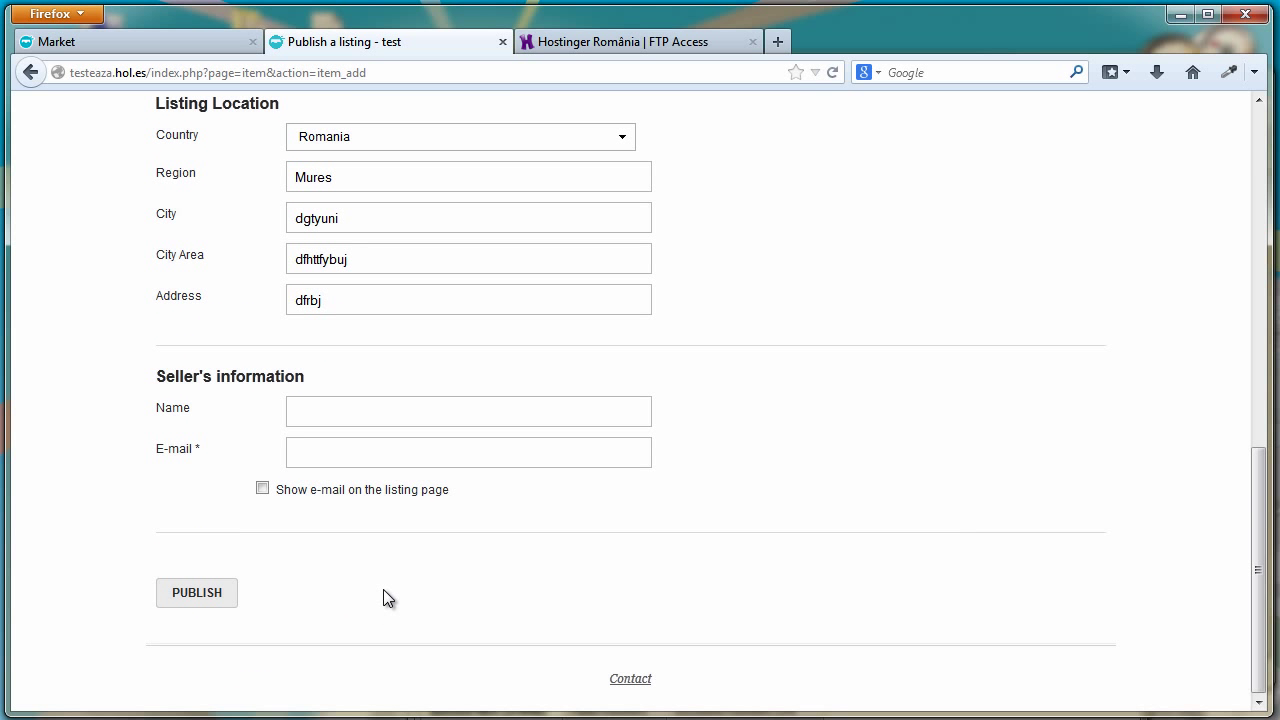
{"action": "left_click", "coordinate": [331, 412]}
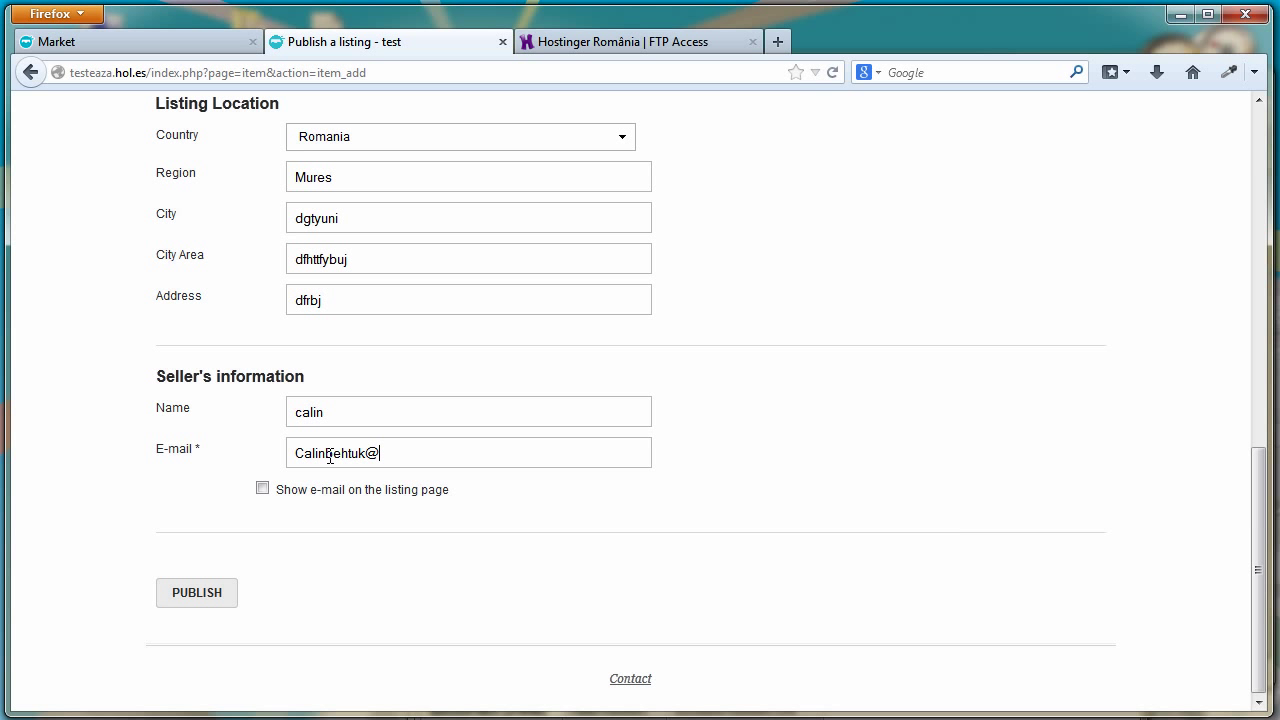
{"action": "left_click", "coordinate": [224, 594]}
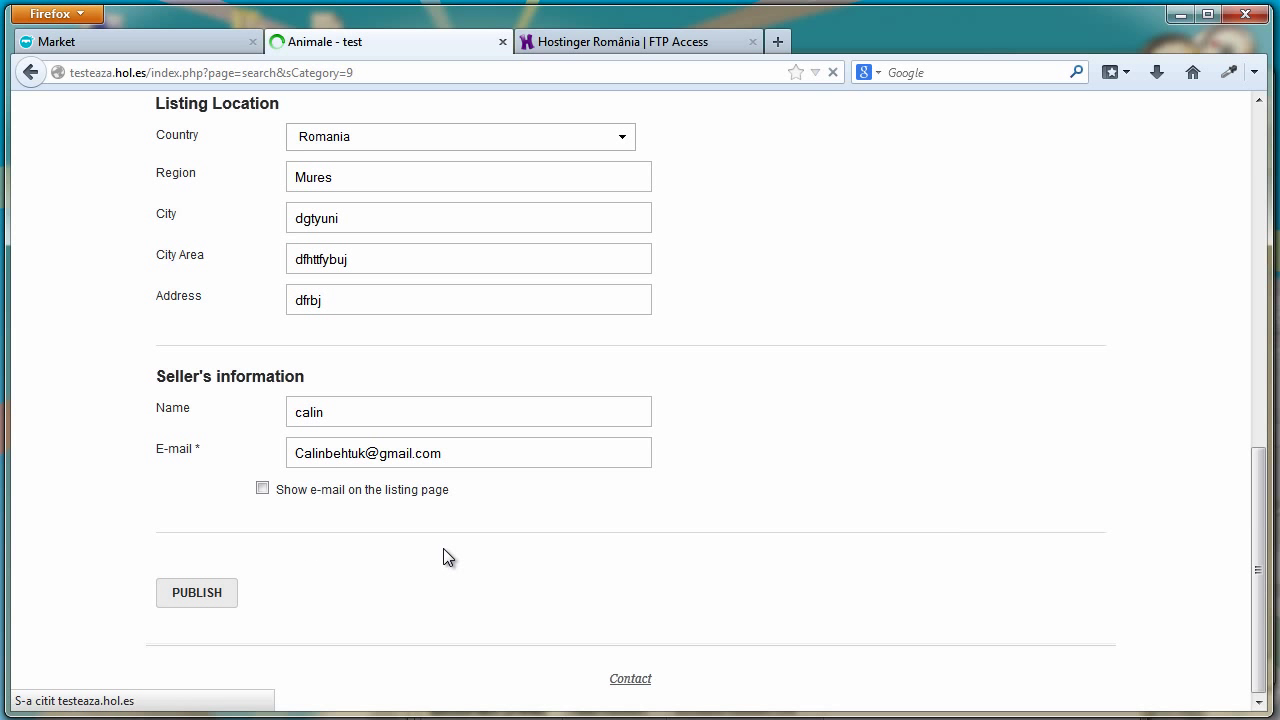
From the home page, run a keyword search for 'anima', then return home
{"action": "scroll", "coordinate": [443, 542], "scroll_direction": "down", "scroll_amount": 1}
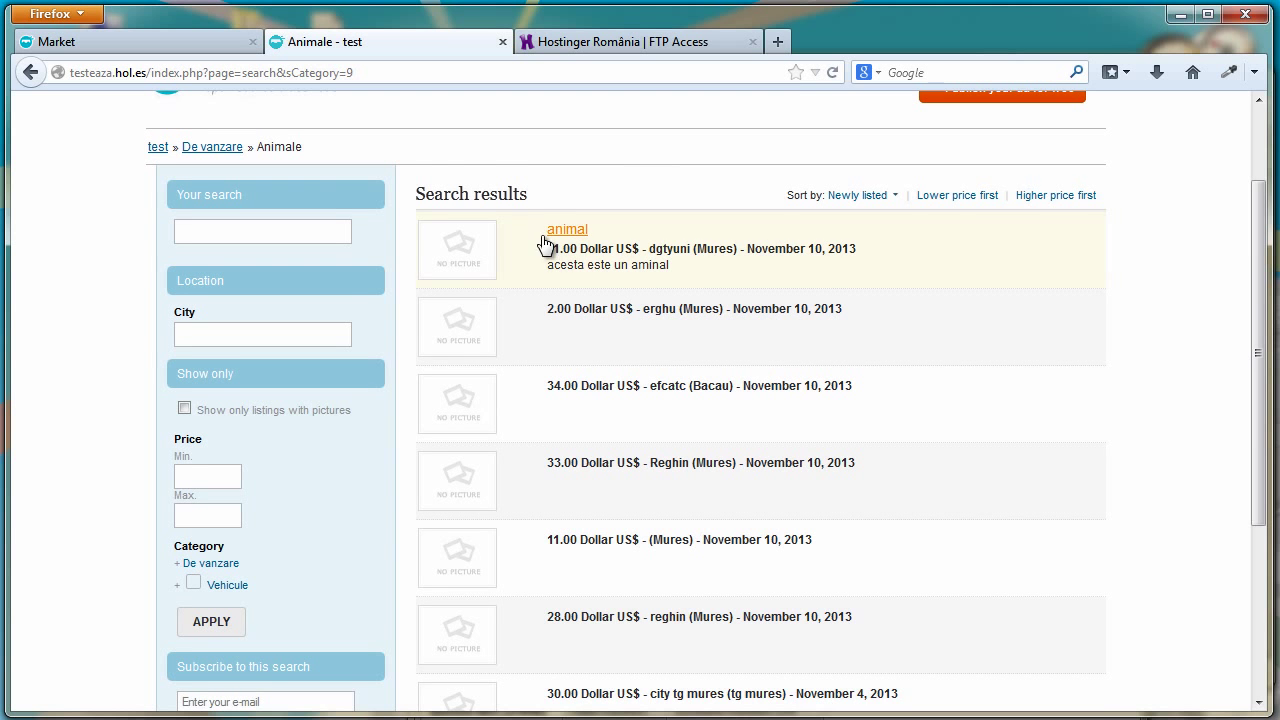
{"action": "scroll", "coordinate": [545, 245], "scroll_direction": "up", "scroll_amount": 2}
{"action": "left_click", "coordinate": [262, 186]}
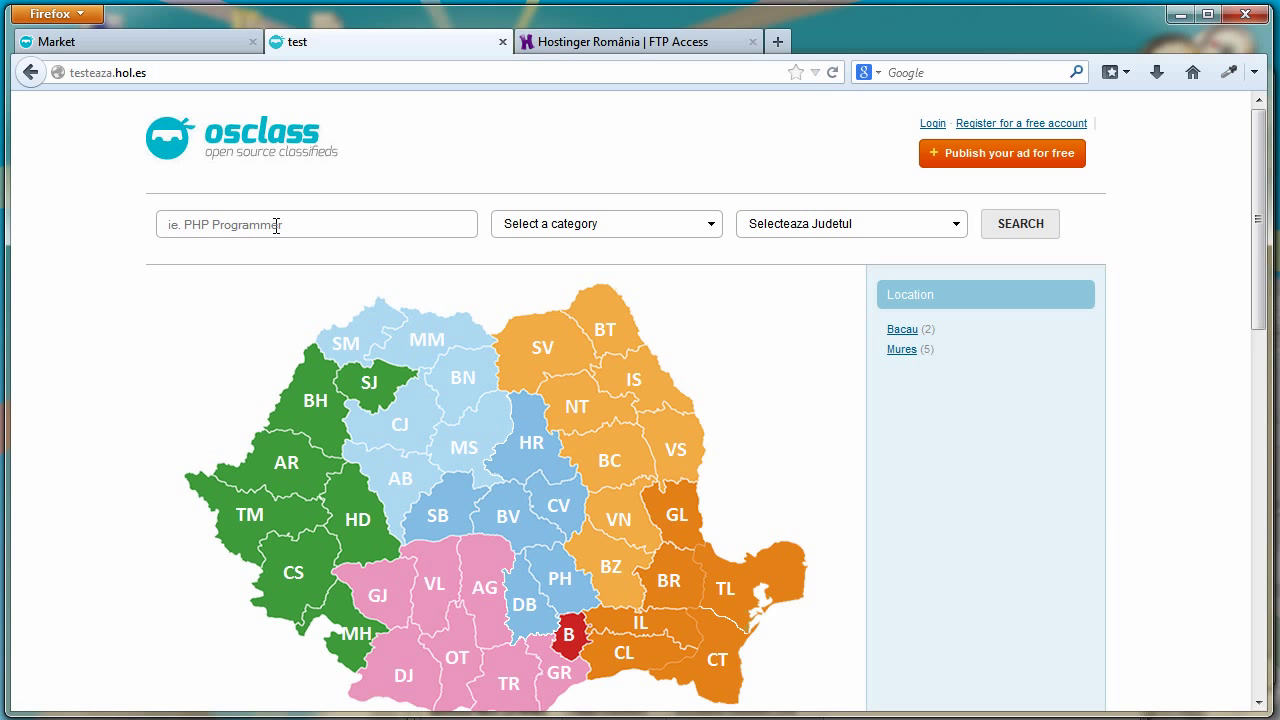
{"action": "left_click", "coordinate": [276, 225]}
{"action": "type", "text": "animale"}
{"action": "left_click", "coordinate": [995, 226]}
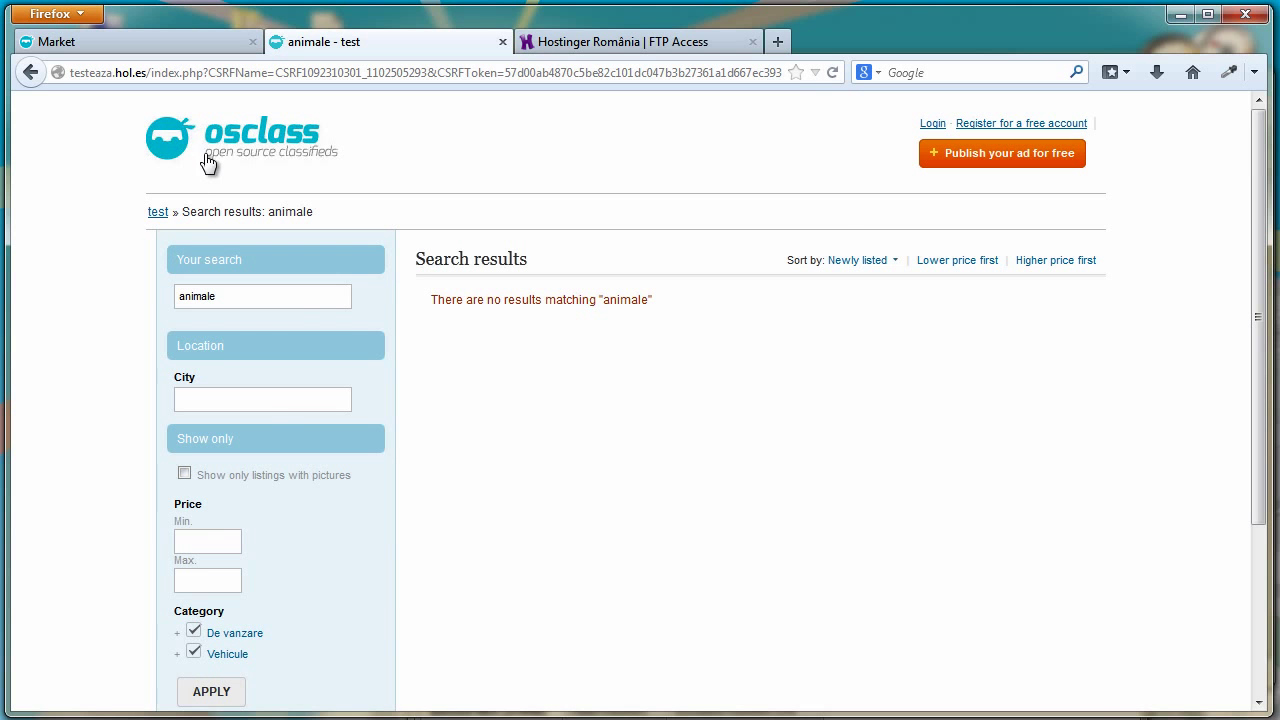
{"action": "left_click", "coordinate": [215, 157]}
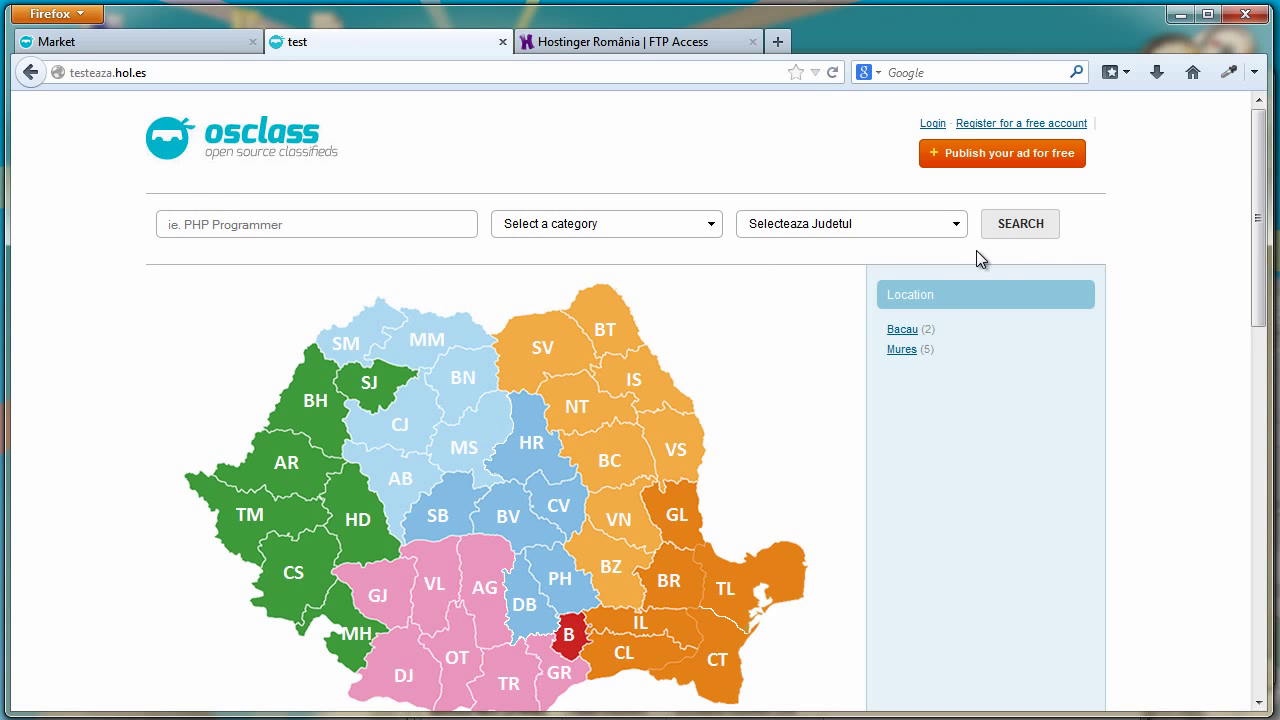
Search for 'animal' to find the new listing, then go back to the home page
{"action": "scroll", "coordinate": [644, 504], "scroll_direction": "down", "scroll_amount": 5}
{"action": "scroll", "coordinate": [306, 300], "scroll_direction": "up", "scroll_amount": 5}
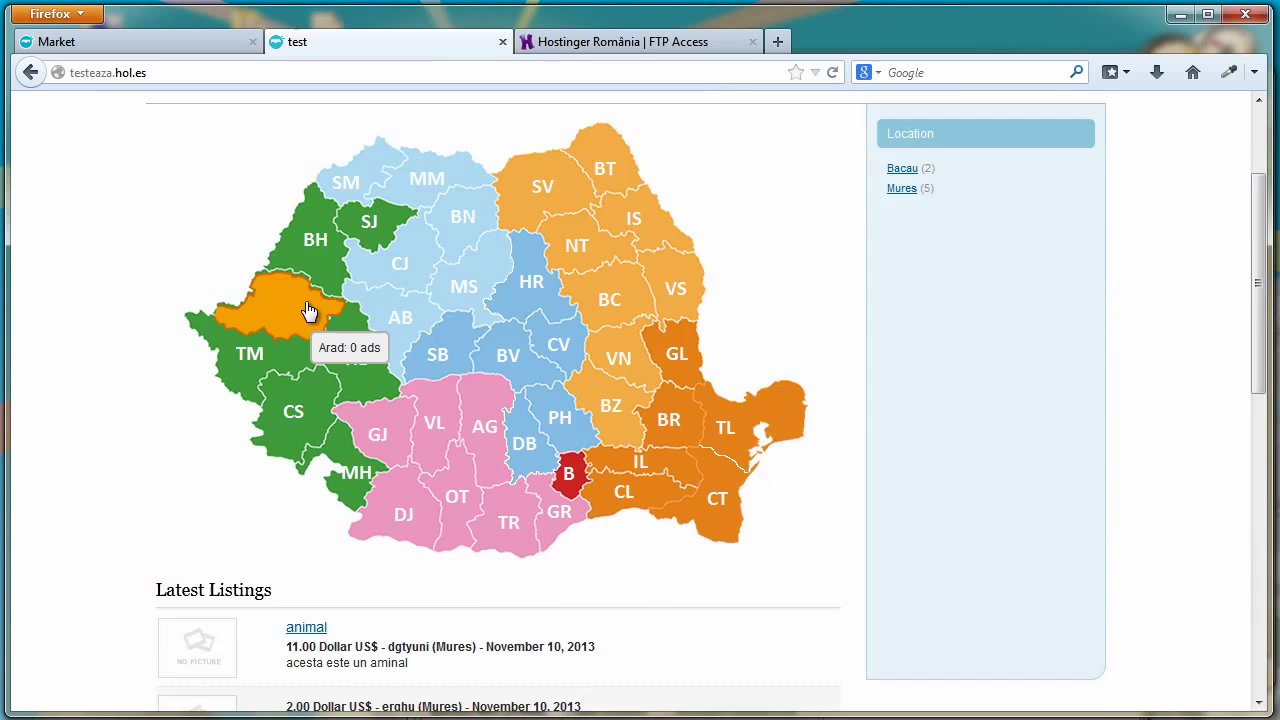
{"action": "left_click", "coordinate": [286, 229]}
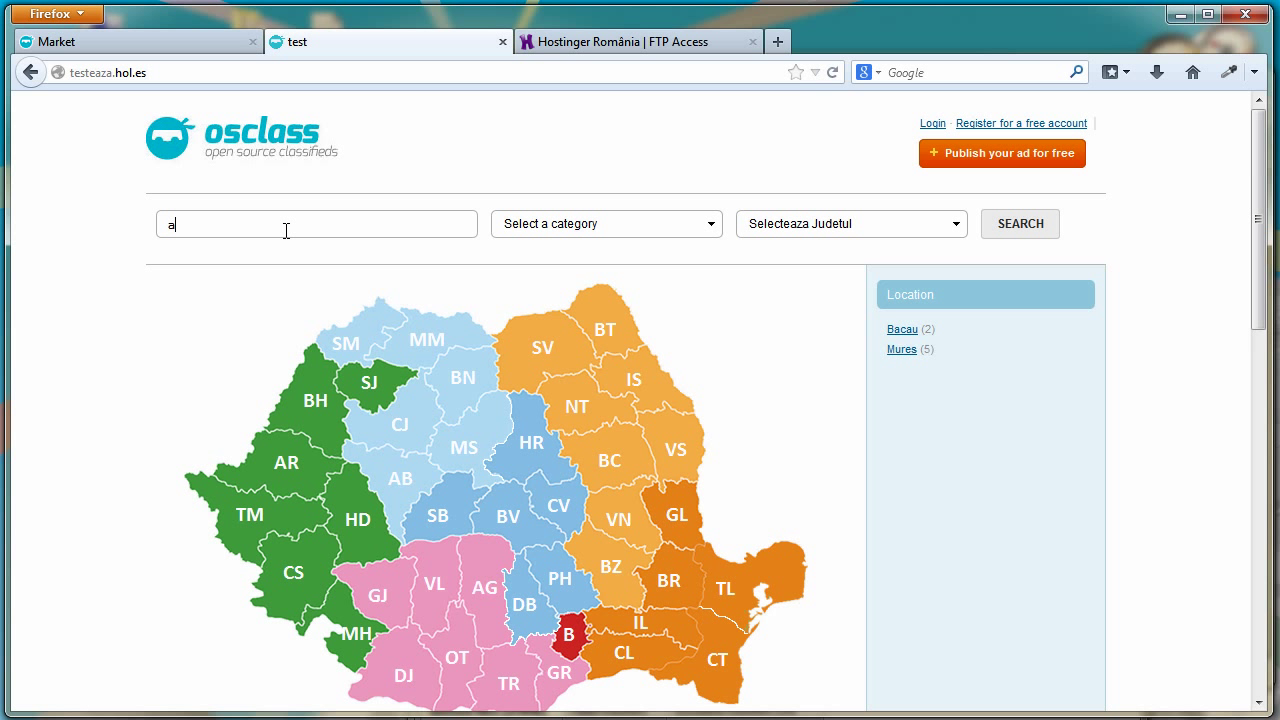
{"action": "type", "text": "animal"}
{"action": "key", "text": "Return"}
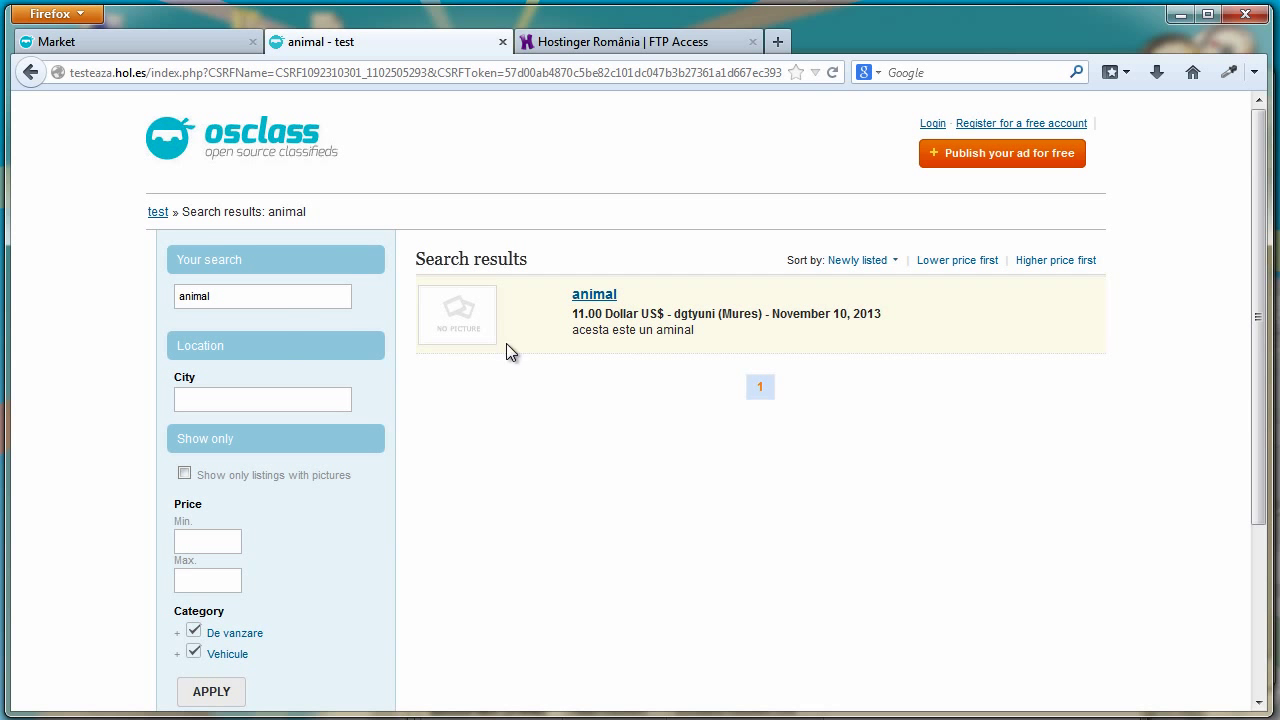
{"action": "left_click", "coordinate": [232, 136]}
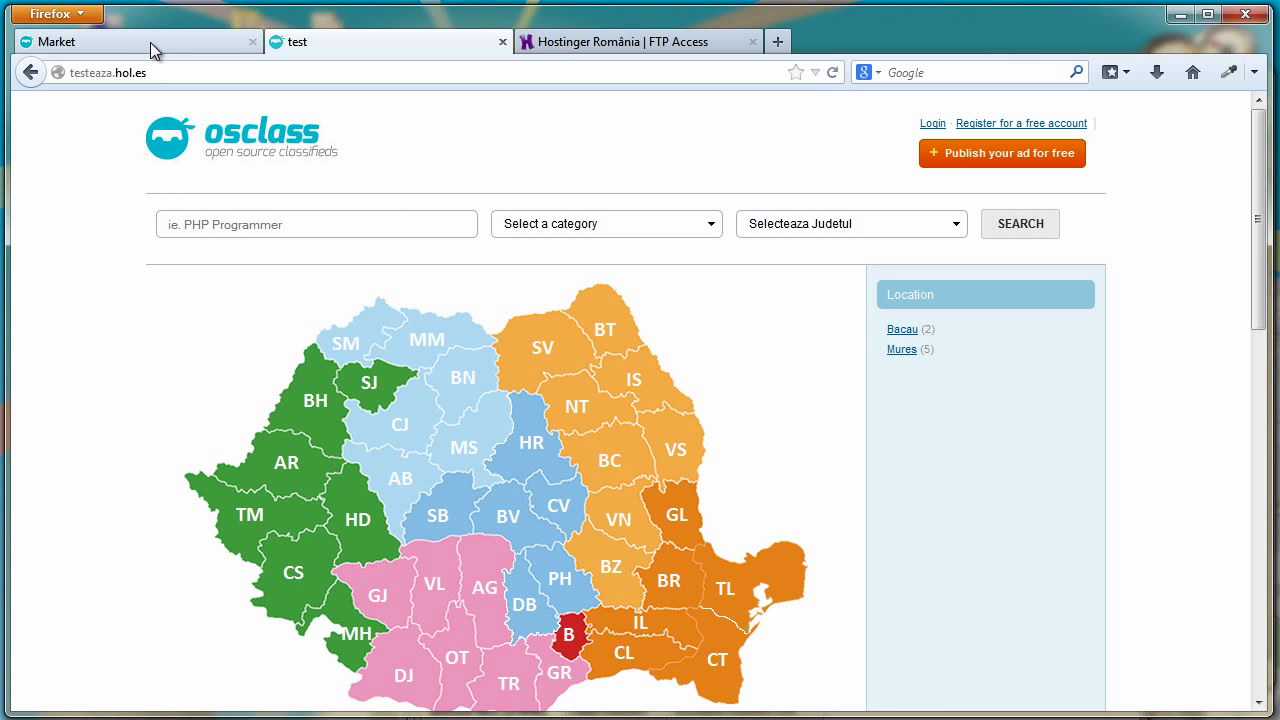
Reload the catalogue of available languages on the admin Market page
{"action": "left_click", "coordinate": [150, 42]}
{"action": "scroll", "coordinate": [484, 383], "scroll_direction": "up", "scroll_amount": 7}
{"action": "scroll", "coordinate": [491, 414], "scroll_direction": "down", "scroll_amount": 2}
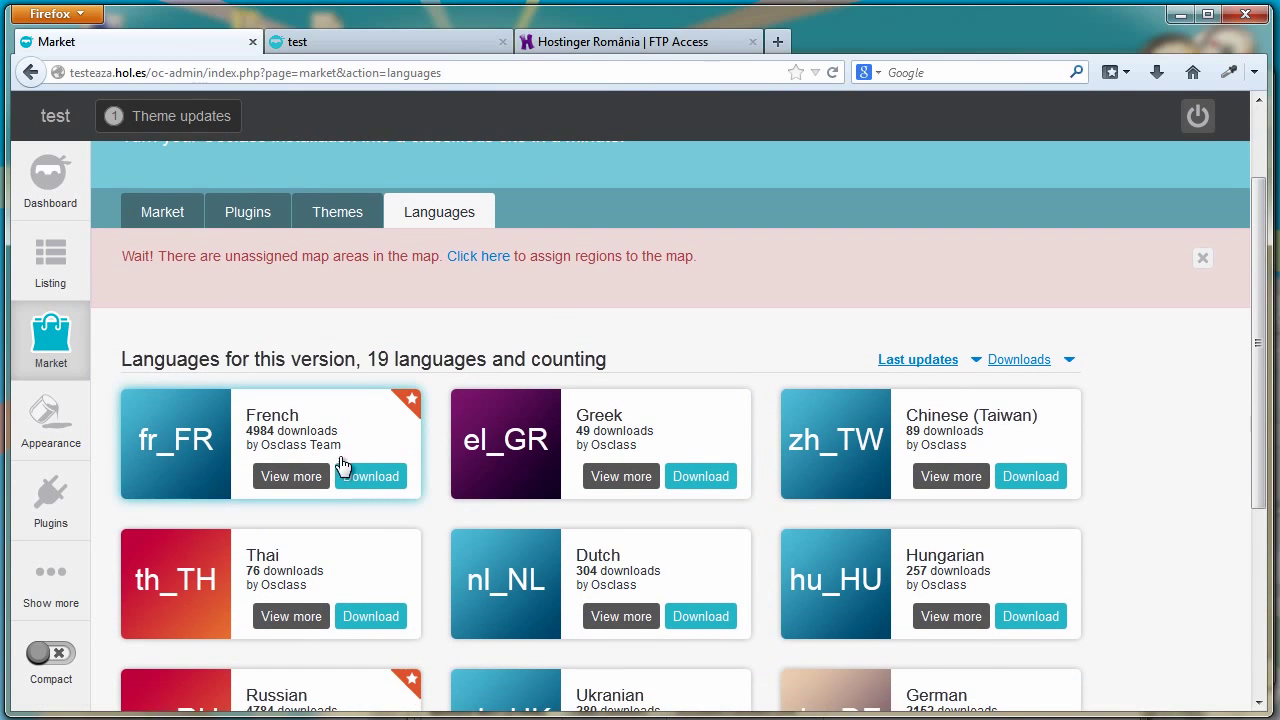
{"action": "scroll", "coordinate": [340, 465], "scroll_direction": "down", "scroll_amount": 4}
{"action": "scroll", "coordinate": [237, 513], "scroll_direction": "up", "scroll_amount": 3}
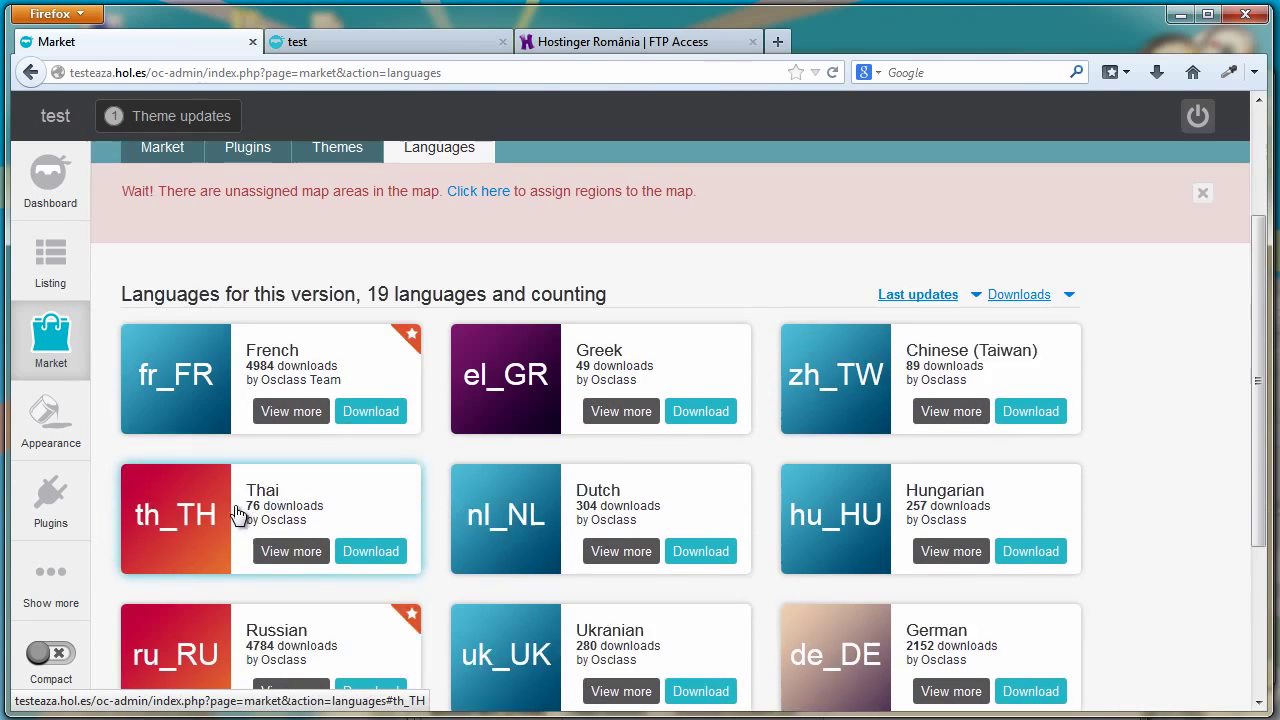
{"action": "scroll", "coordinate": [237, 513], "scroll_direction": "up", "scroll_amount": 3}
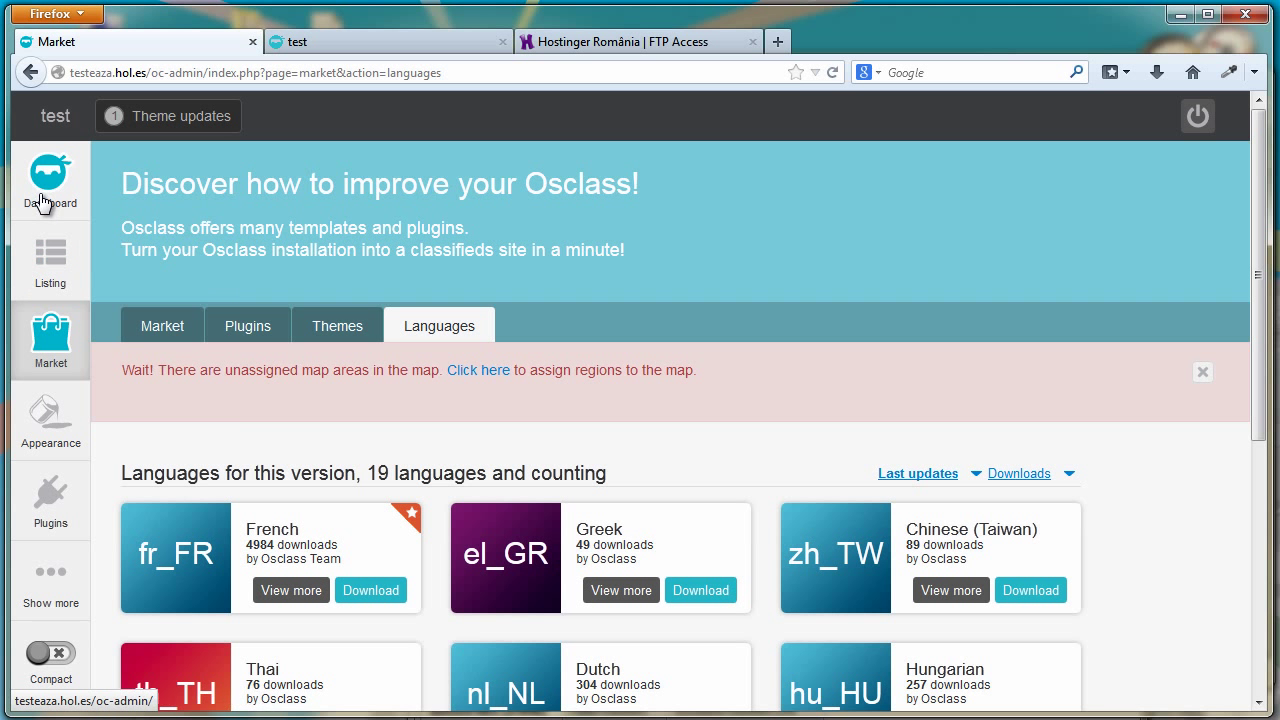
{"action": "mouse_move", "coordinate": [14, 370]}
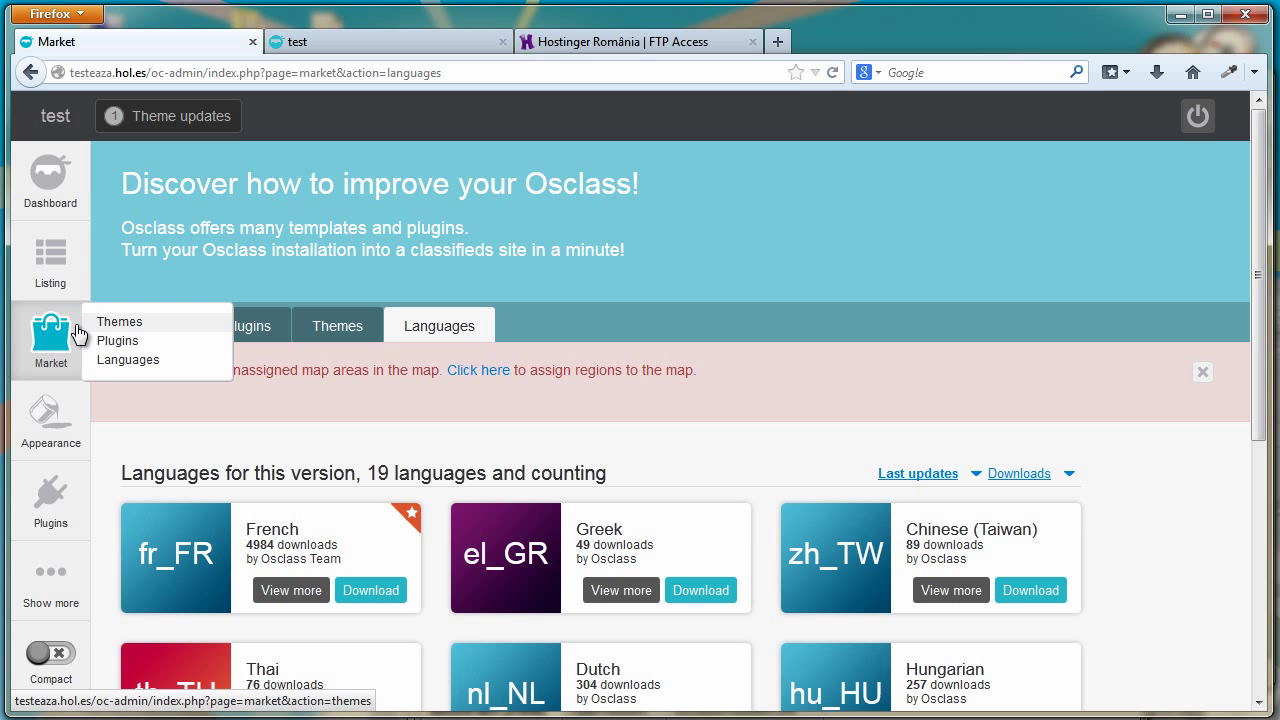
{"action": "left_click", "coordinate": [114, 360]}
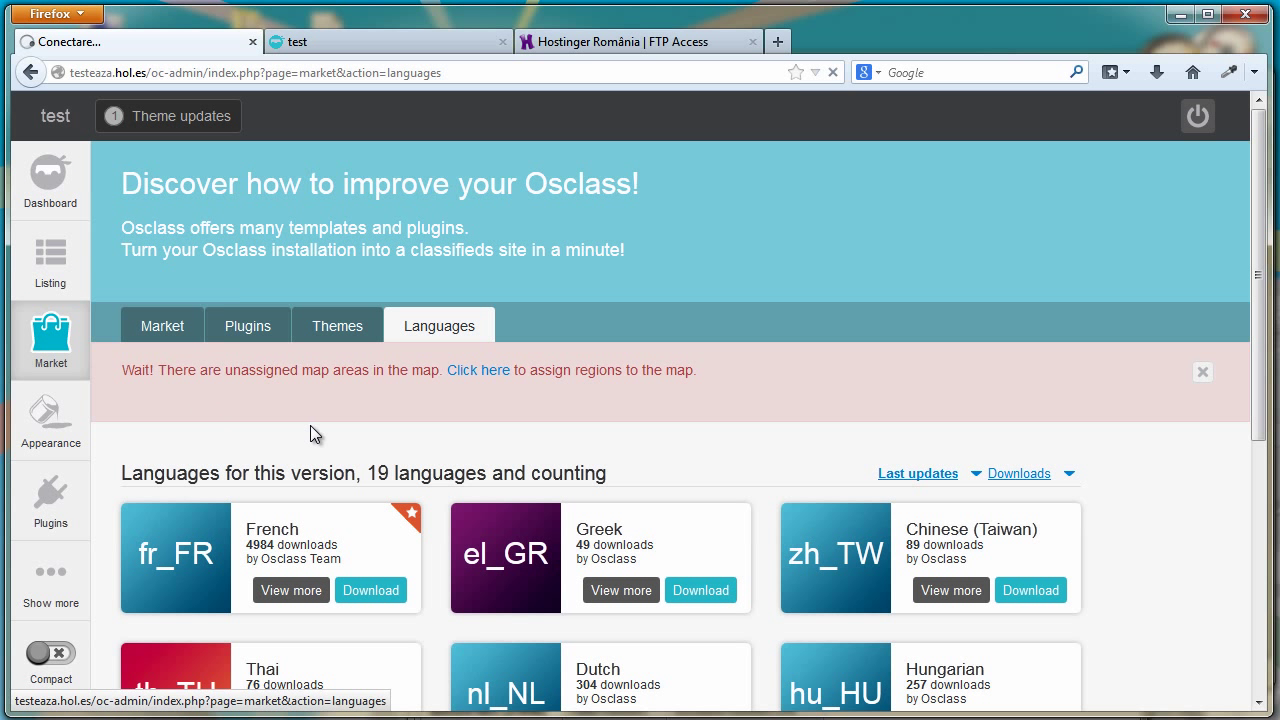
Download the Romanian language pack from page 2 of the language list
{"action": "scroll", "coordinate": [429, 401], "scroll_direction": "down", "scroll_amount": 5}
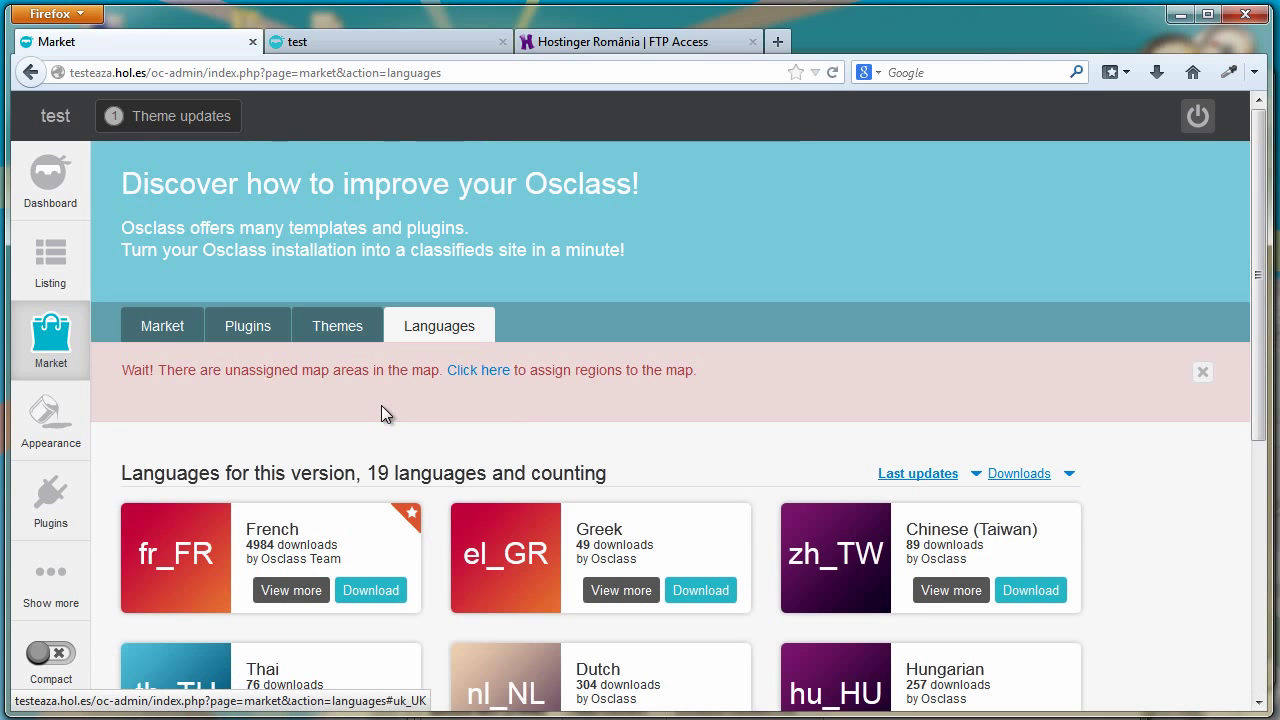
{"action": "scroll", "coordinate": [381, 405], "scroll_direction": "down", "scroll_amount": 5}
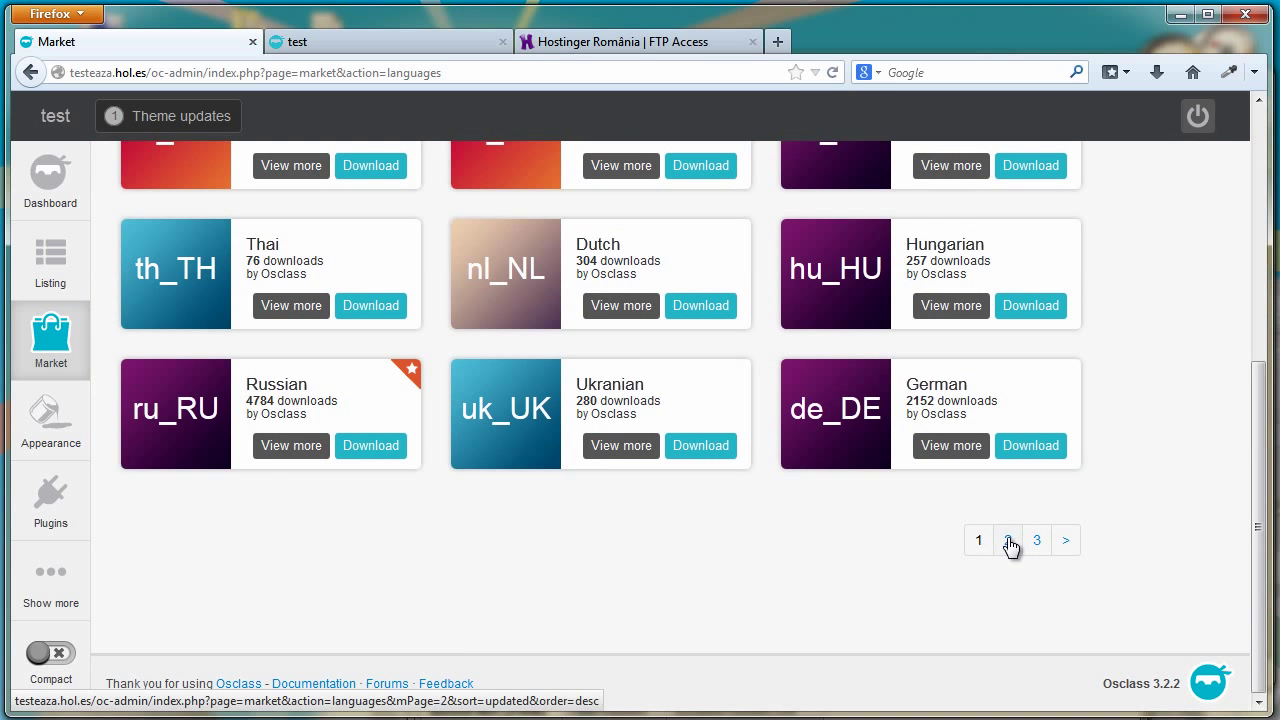
{"action": "left_click", "coordinate": [1009, 541]}
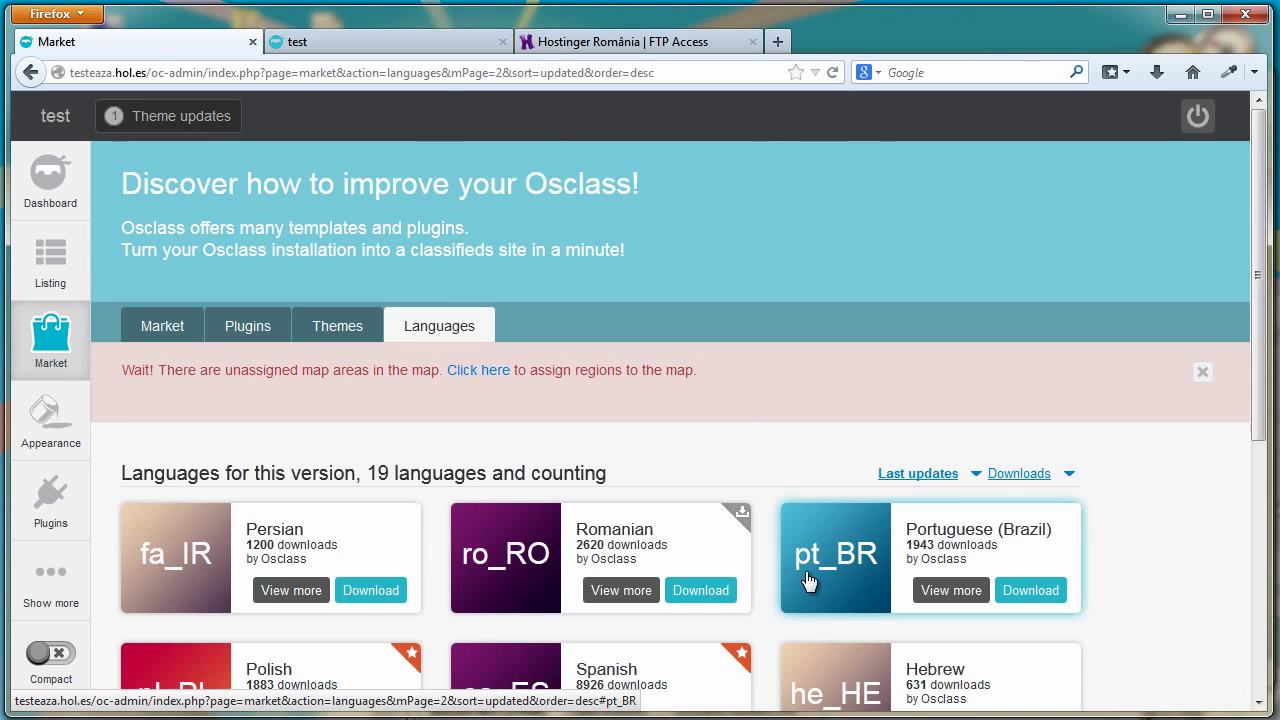
{"action": "scroll", "coordinate": [808, 580], "scroll_direction": "down", "scroll_amount": 3}
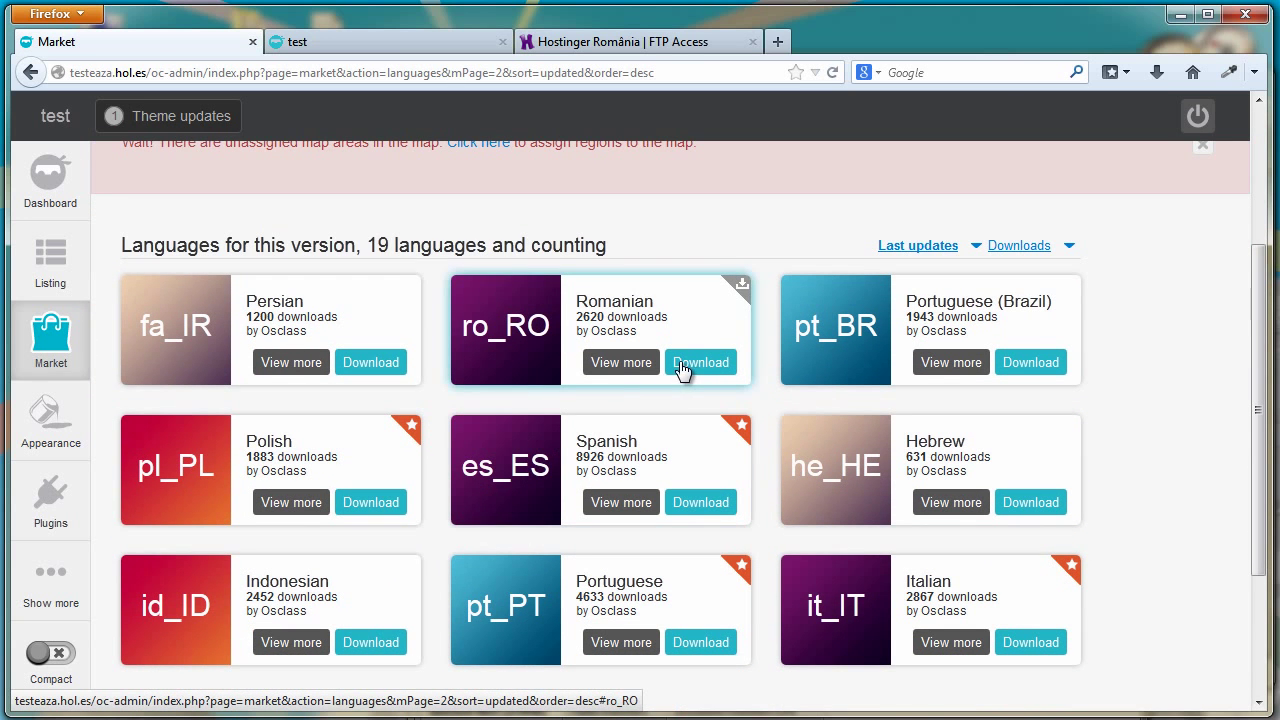
{"action": "left_click", "coordinate": [683, 368]}
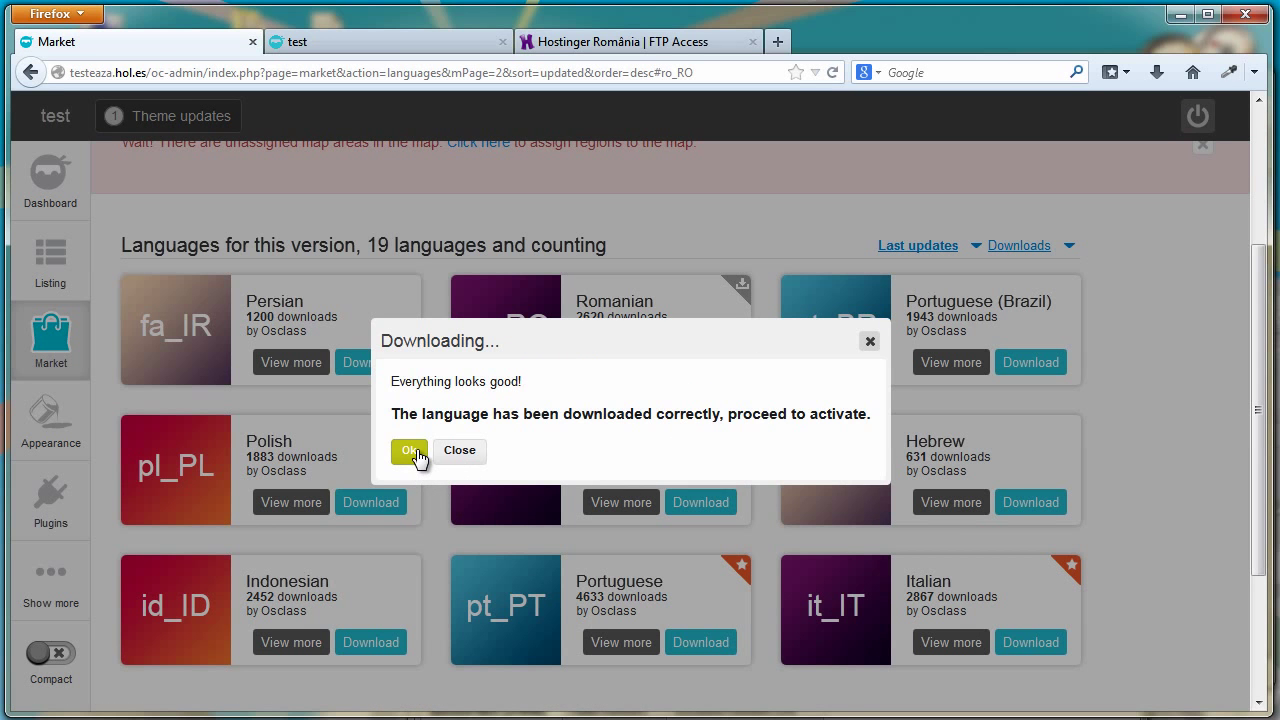
{"action": "left_click", "coordinate": [412, 452]}
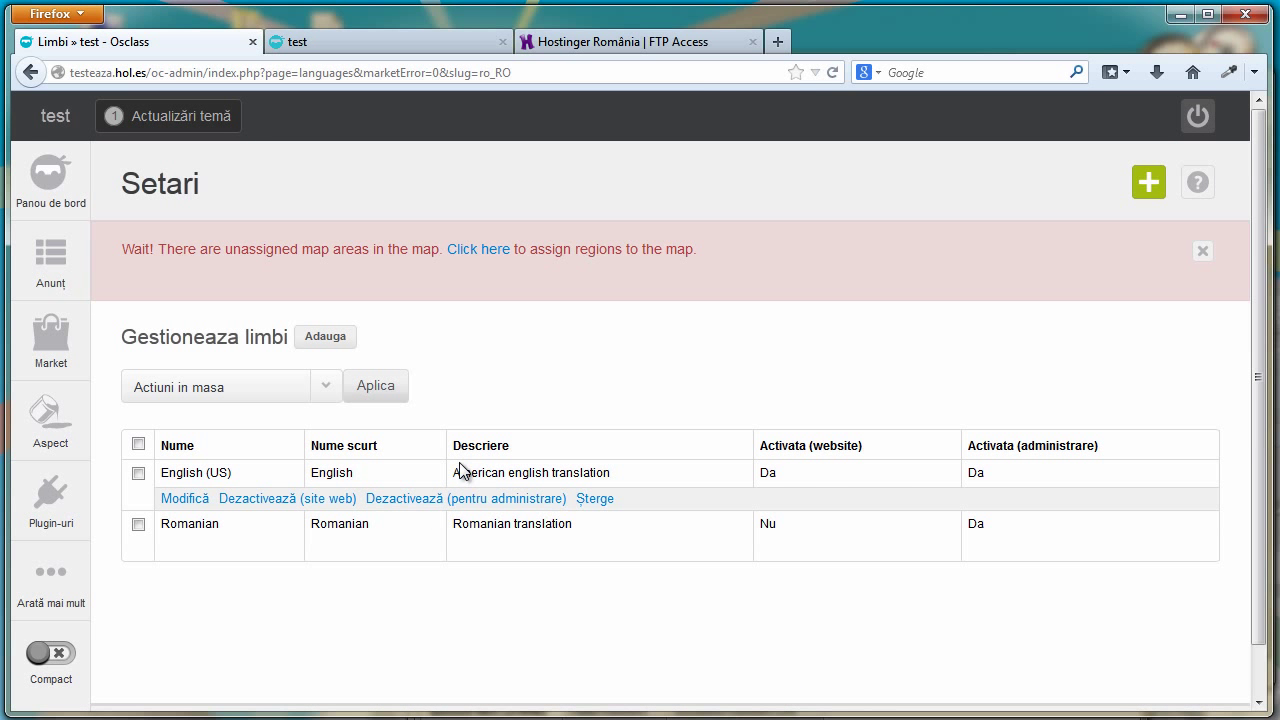
Activate Romanian for the public website and return to the site tab
{"action": "mouse_move", "coordinate": [146, 533]}
{"action": "left_click", "coordinate": [252, 551]}
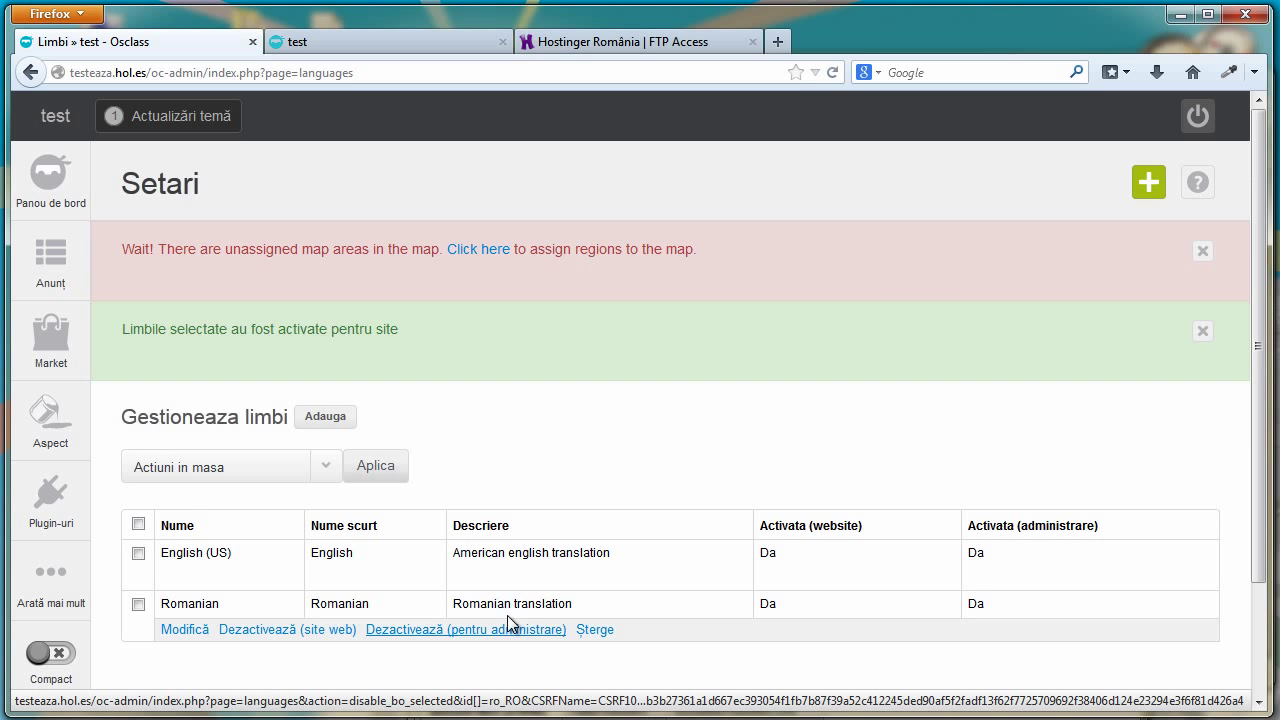
{"action": "left_click", "coordinate": [349, 42]}
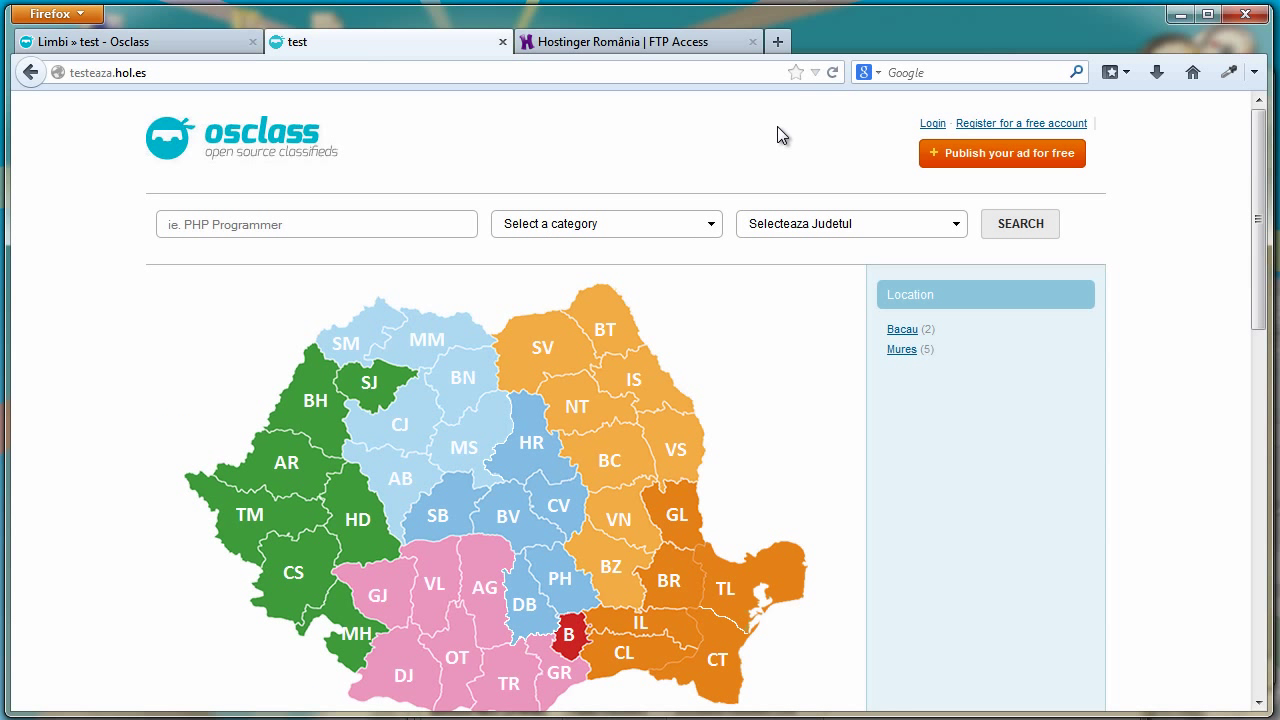
Reload the homepage and switch the site language to Romanian
{"action": "left_click", "coordinate": [834, 79]}
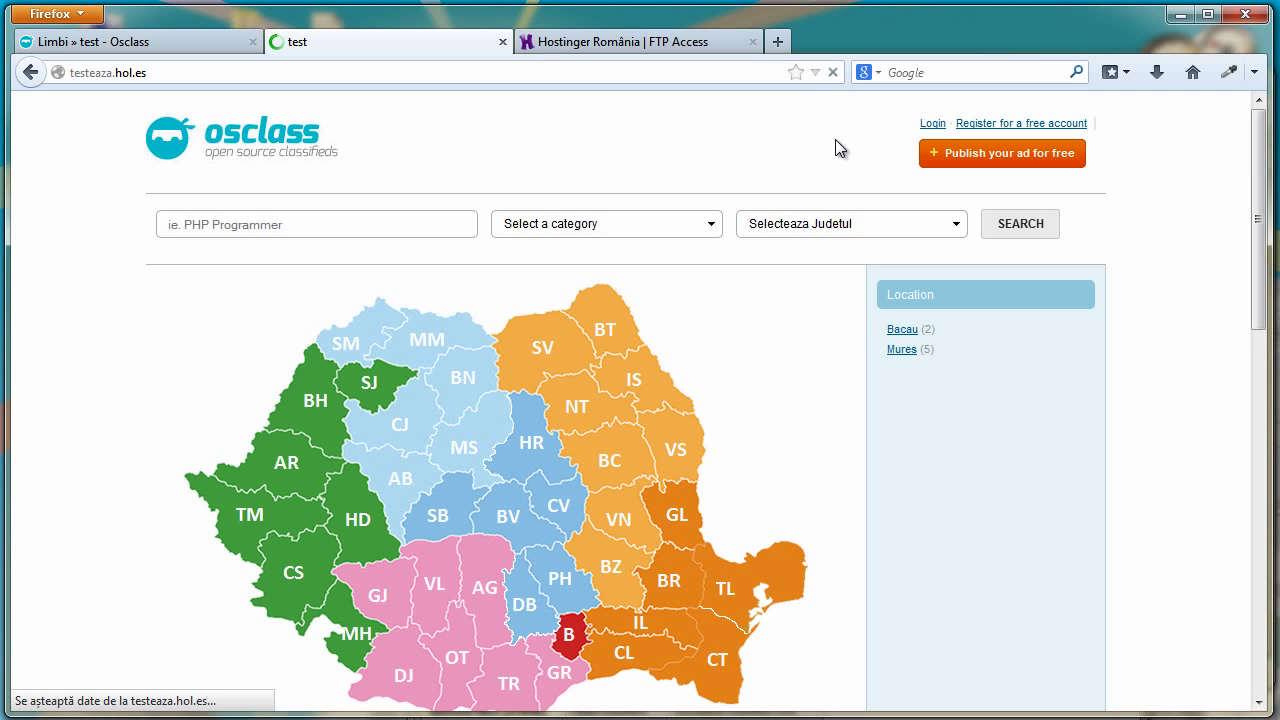
{"action": "mouse_move", "coordinate": [1069, 130]}
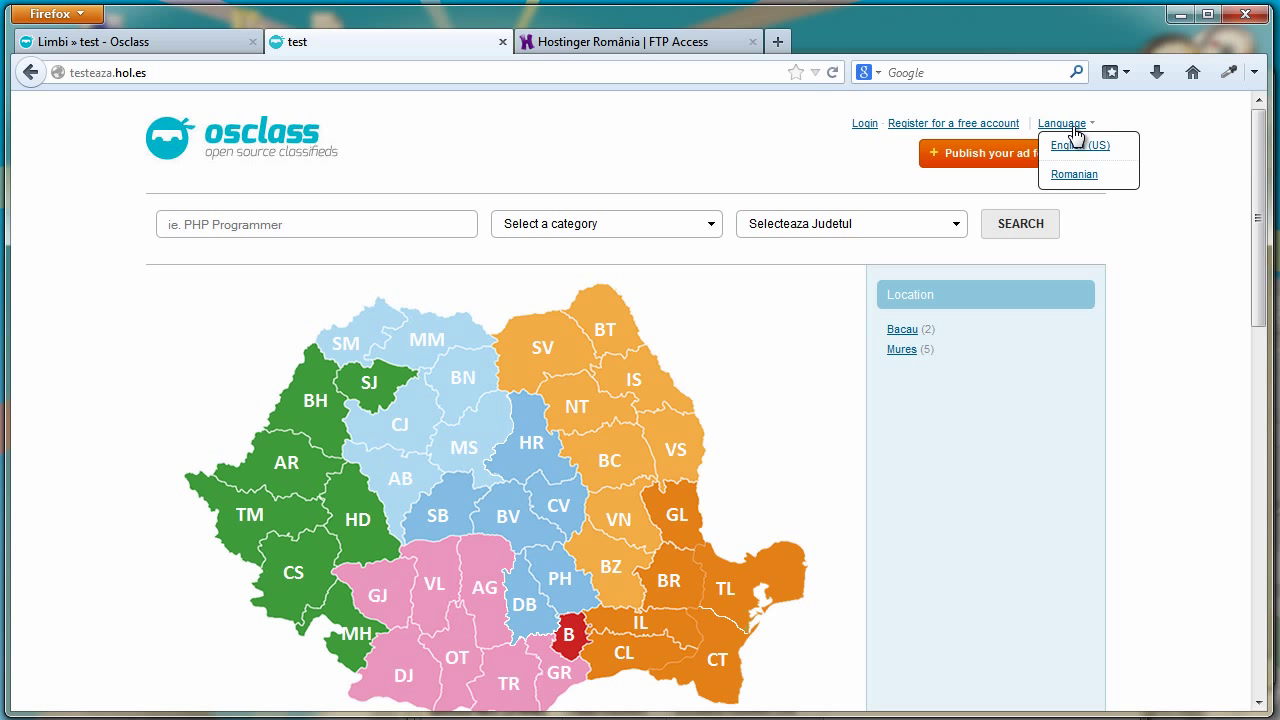
{"action": "left_click", "coordinate": [1073, 175]}
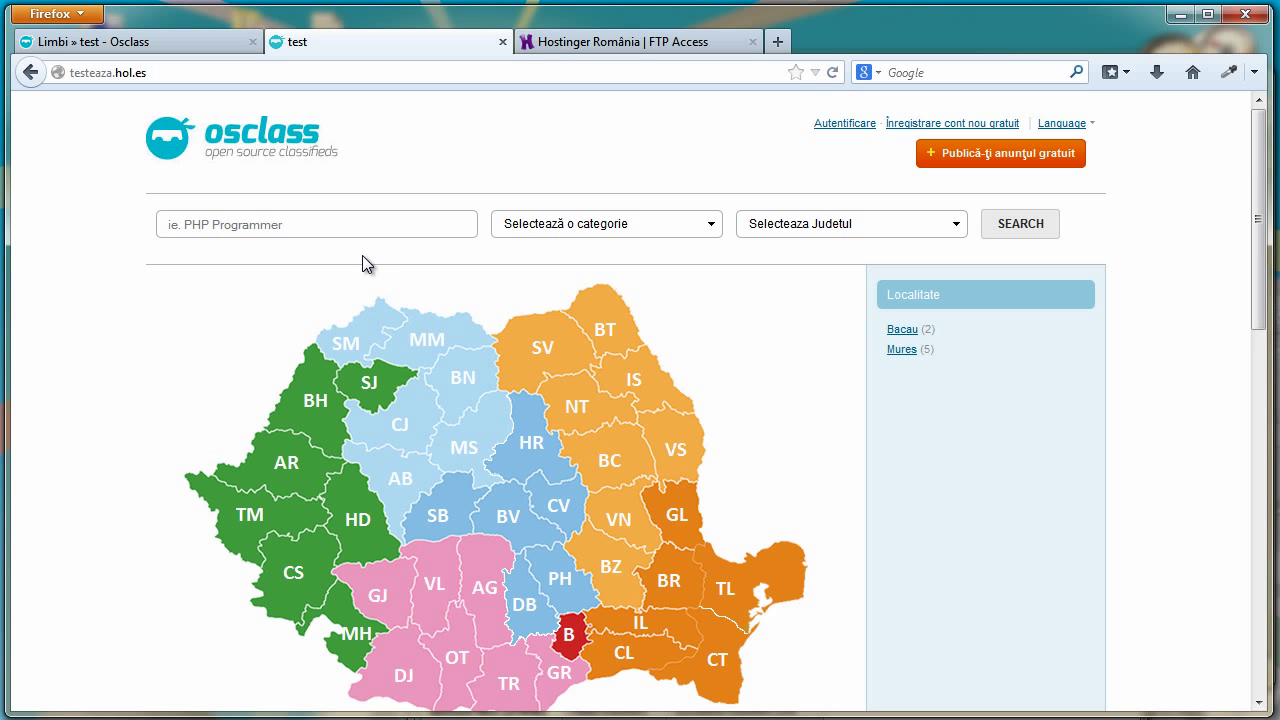
{"action": "scroll", "coordinate": [516, 323], "scroll_direction": "down", "scroll_amount": 10}
{"action": "scroll", "coordinate": [360, 330], "scroll_direction": "up", "scroll_amount": 10}
Search the site for 'animal', then start publishing a new ad
{"action": "type", "text": "animal"}
{"action": "left_click", "coordinate": [1016, 228]}
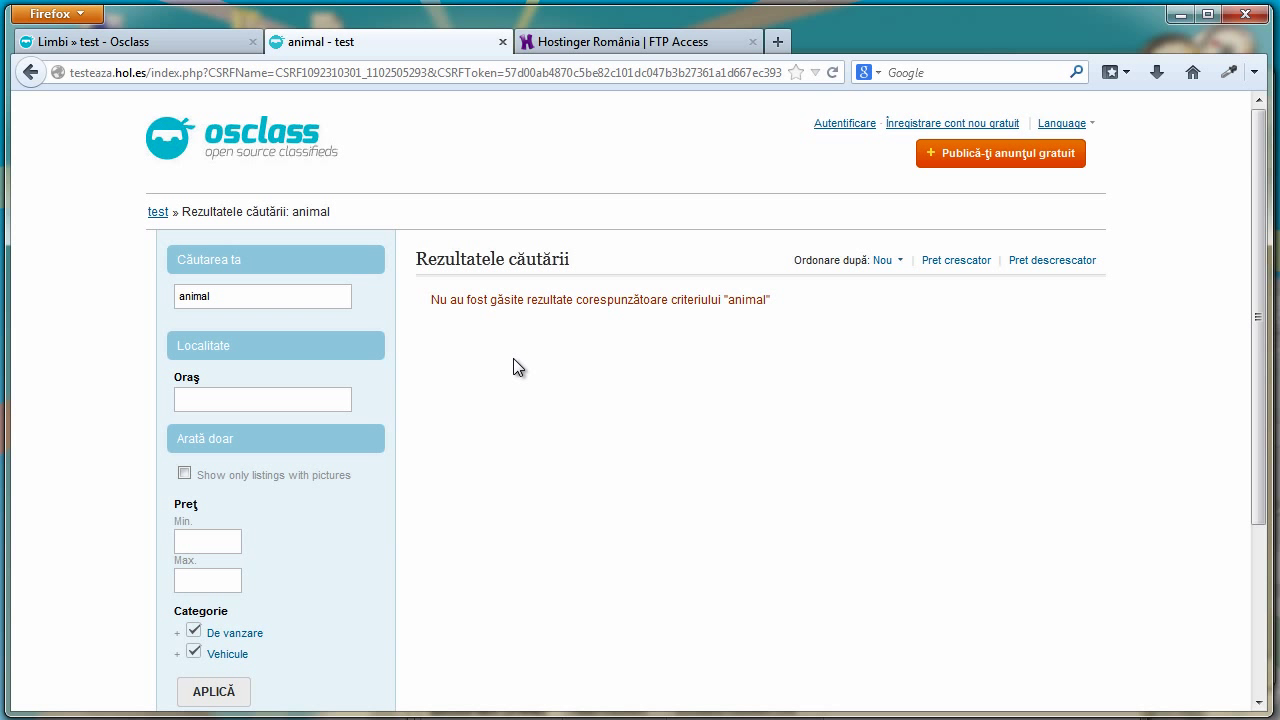
{"action": "left_click", "coordinate": [1080, 125]}
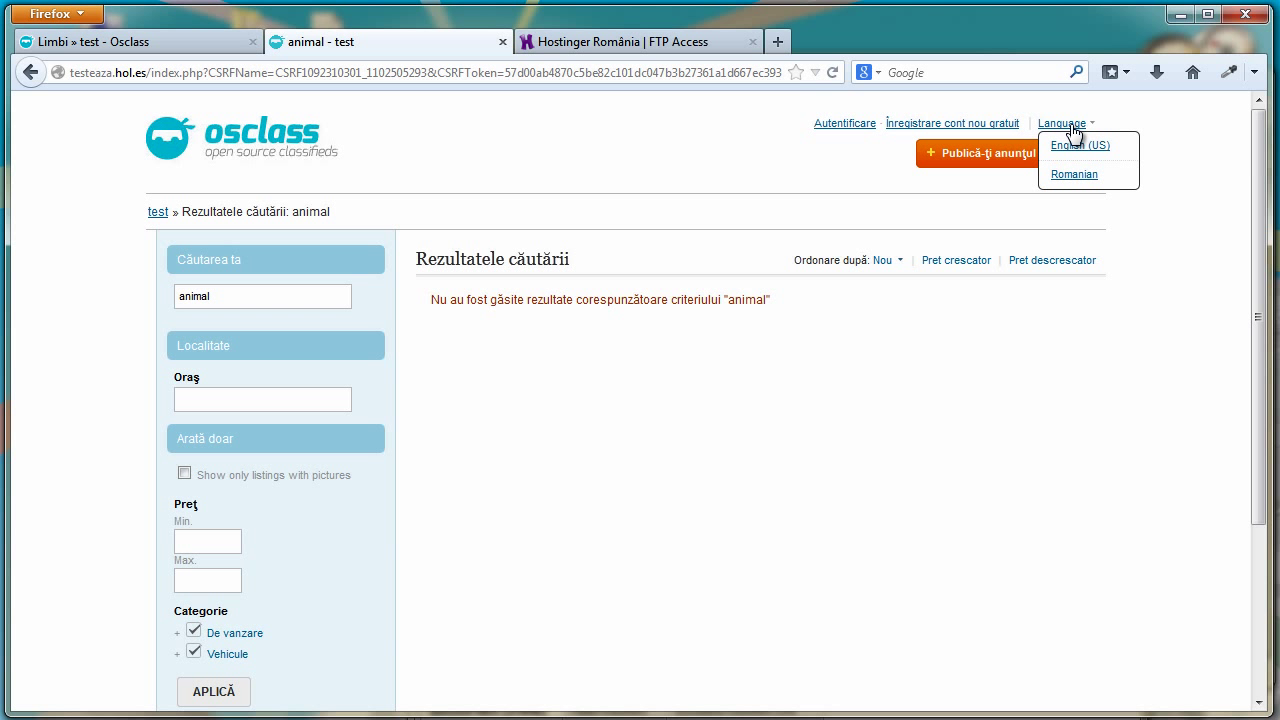
{"action": "left_click", "coordinate": [1027, 151]}
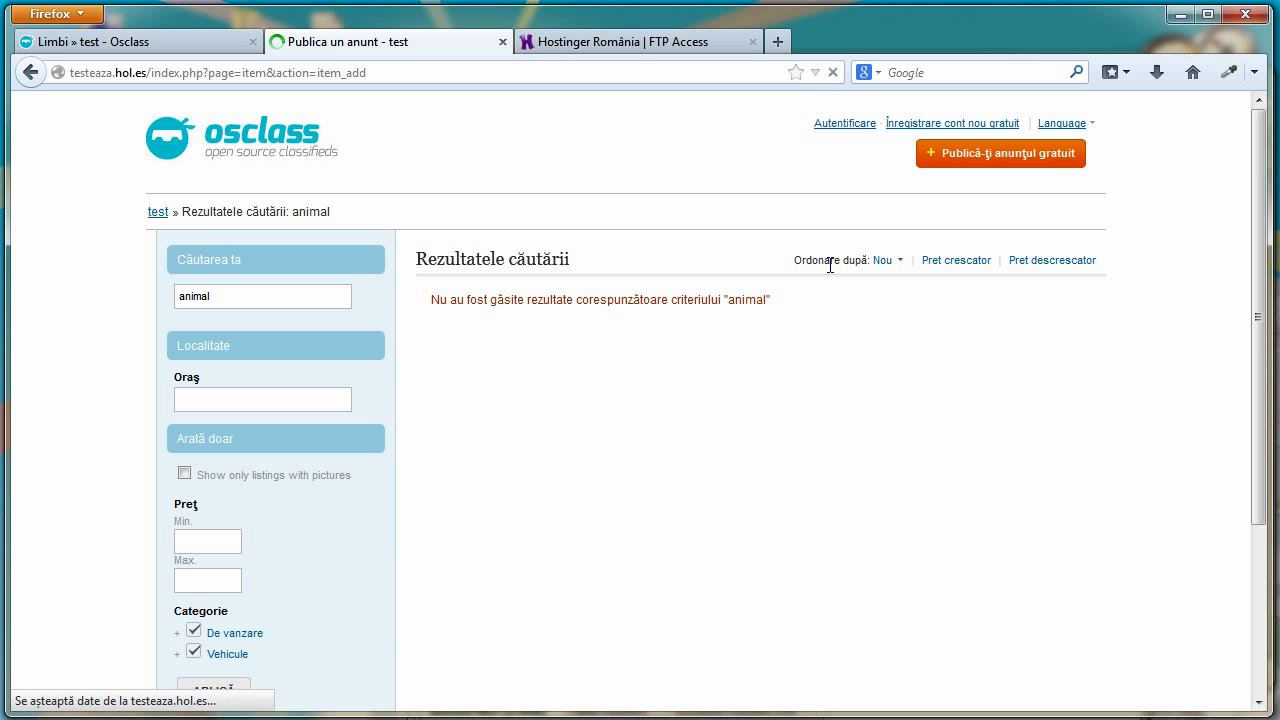
Fill in the Romanian title and description 'acenhgmjgut' and set the price to 23
{"action": "scroll", "coordinate": [422, 303], "scroll_direction": "down", "scroll_amount": 2}
{"action": "left_click", "coordinate": [417, 309]}
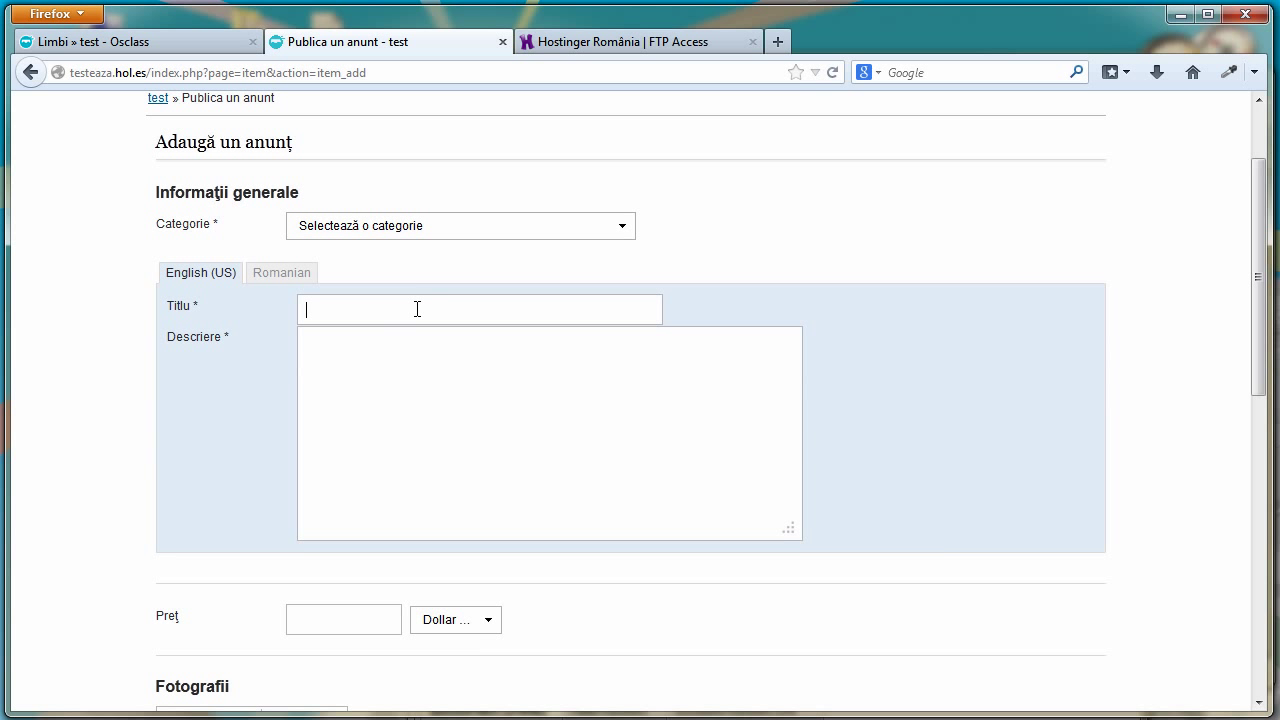
{"action": "left_click", "coordinate": [288, 277]}
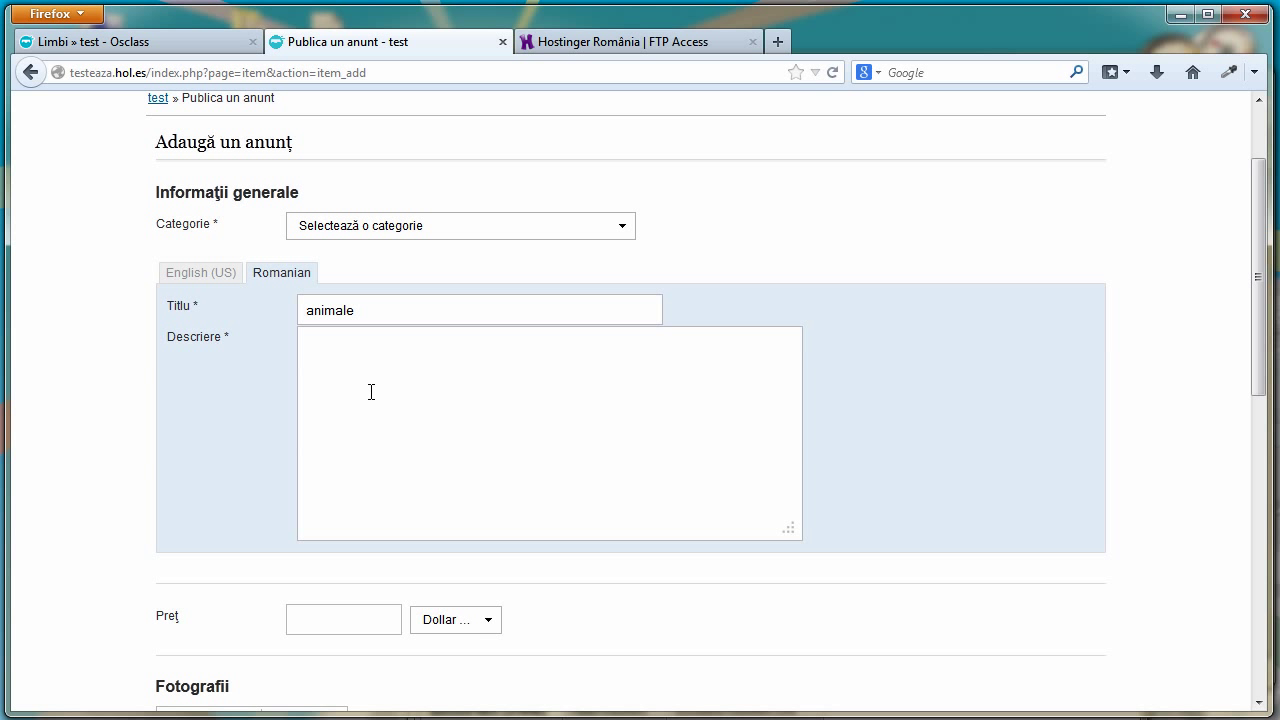
{"action": "type", "text": "acenhgmjgutv"}
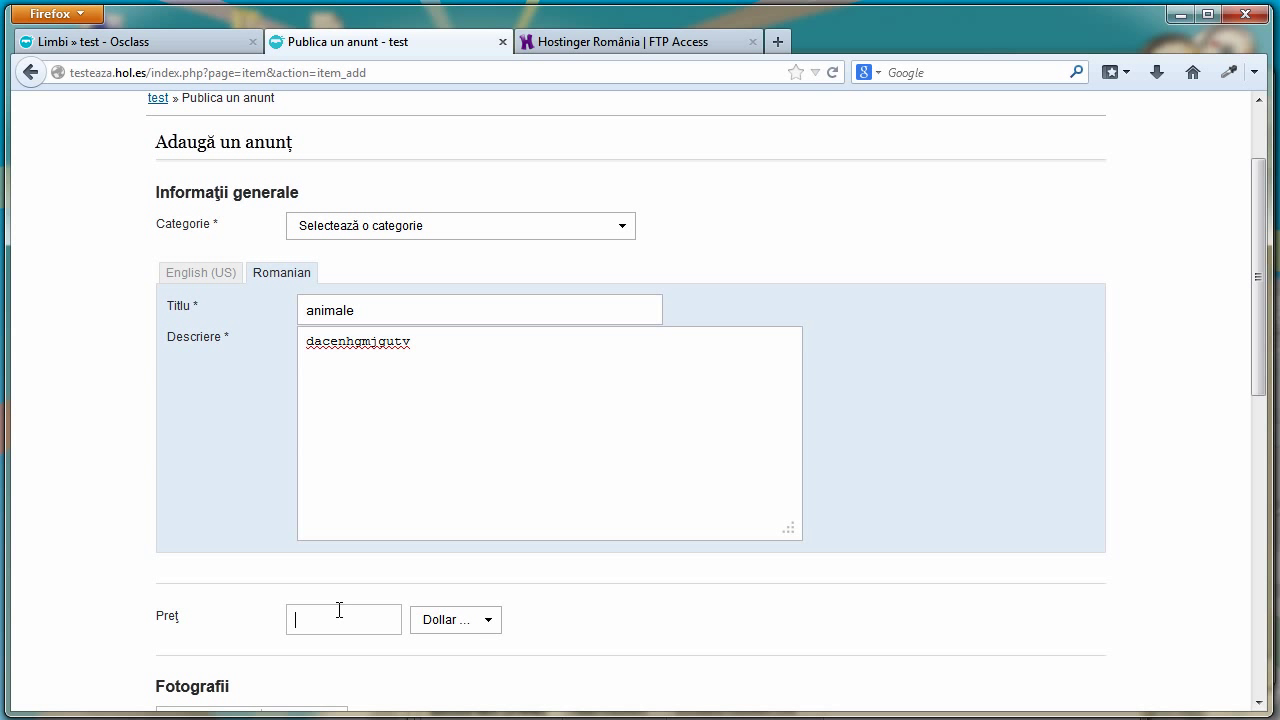
{"action": "type", "text": "23"}
Set the country to Romania and the county to Mures
{"action": "scroll", "coordinate": [366, 585], "scroll_direction": "down", "scroll_amount": 3}
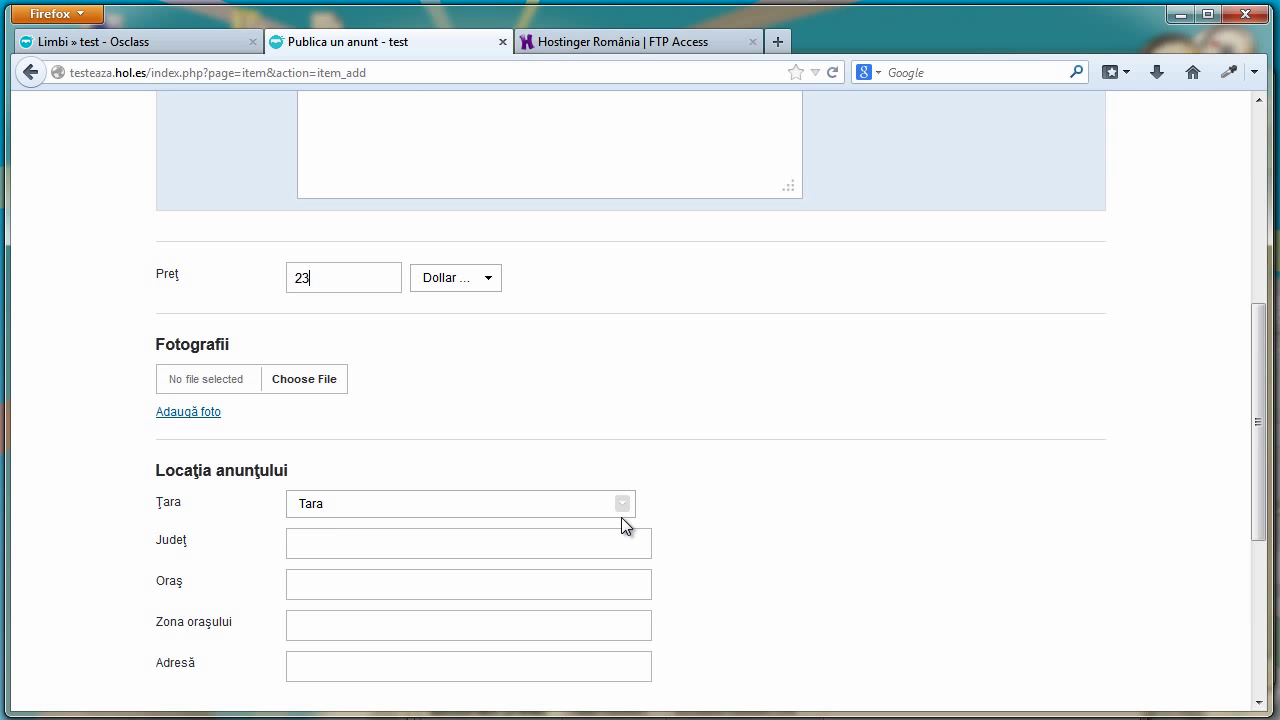
{"action": "left_click", "coordinate": [615, 508]}
{"action": "left_click", "coordinate": [583, 540]}
{"action": "left_click", "coordinate": [524, 544]}
{"action": "type", "text": "qwer"}
{"action": "left_click_drag", "start_coordinate": [360, 544], "coordinate": [251, 548]}
{"action": "type", "text": "Mures"}
Enter city 'vdfuj', city area 'fbggj' and address 'gfbvghj'
{"action": "left_click", "coordinate": [318, 581]}
{"action": "type", "text": "vdfuj"}
{"action": "left_click", "coordinate": [345, 628]}
{"action": "type", "text": "fbgg"}
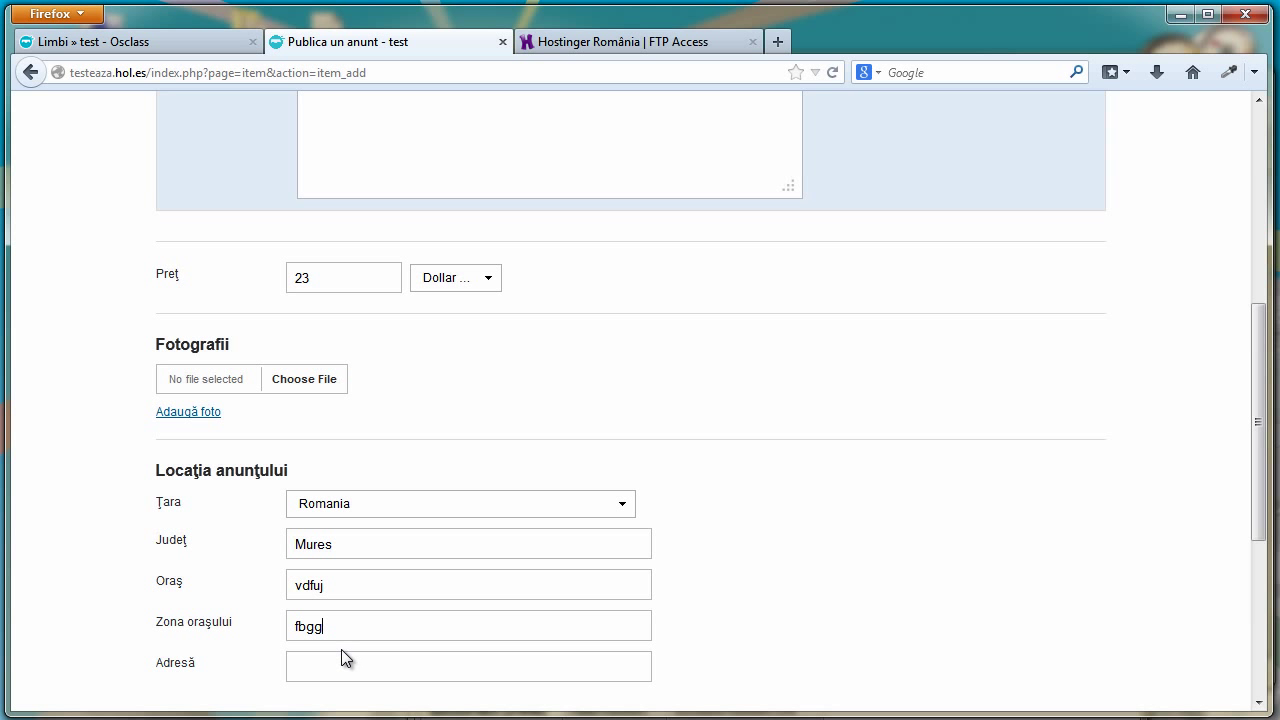
{"action": "type", "text": "j"}
{"action": "left_click", "coordinate": [345, 665]}
{"action": "type", "text": "gfbvghj"}
Enter the seller's name and e-mail address and submit the ad
{"action": "scroll", "coordinate": [380, 668], "scroll_direction": "down", "scroll_amount": 6}
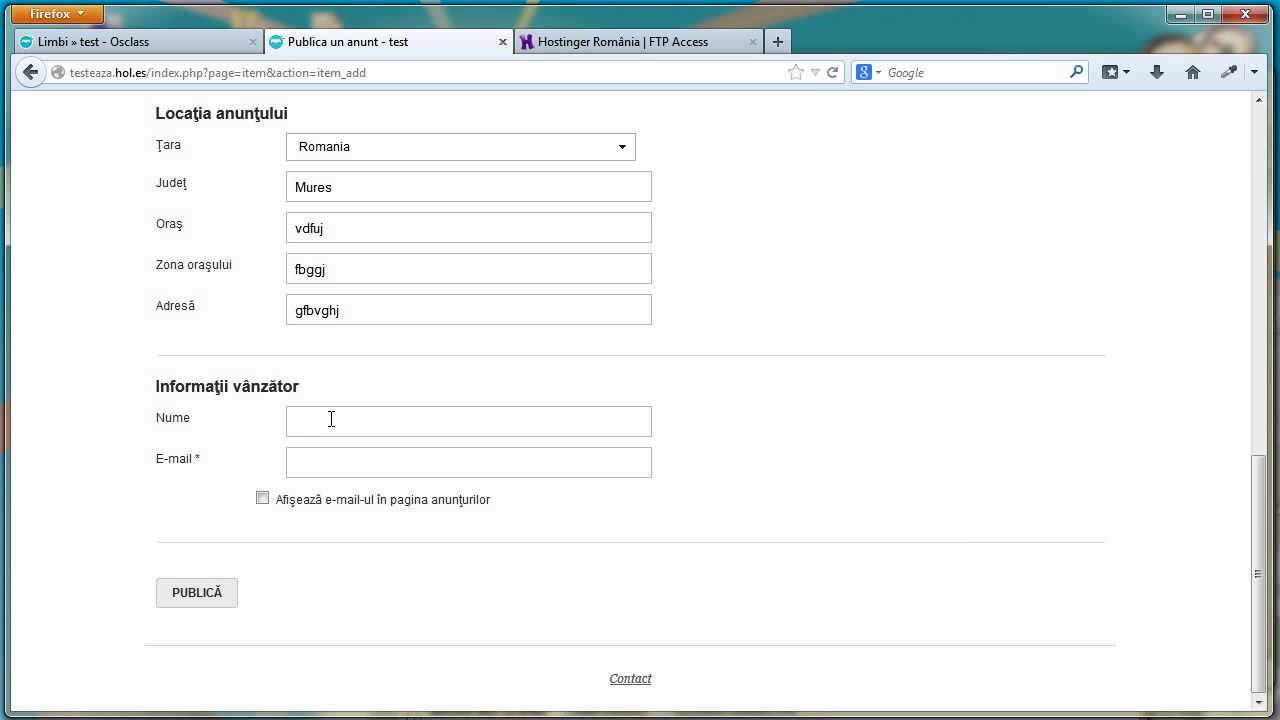
{"action": "type", "text": "calin"}
{"action": "left_click", "coordinate": [311, 460]}
{"action": "type", "text": "d@.g.com"}
{"action": "left_click", "coordinate": [193, 603]}
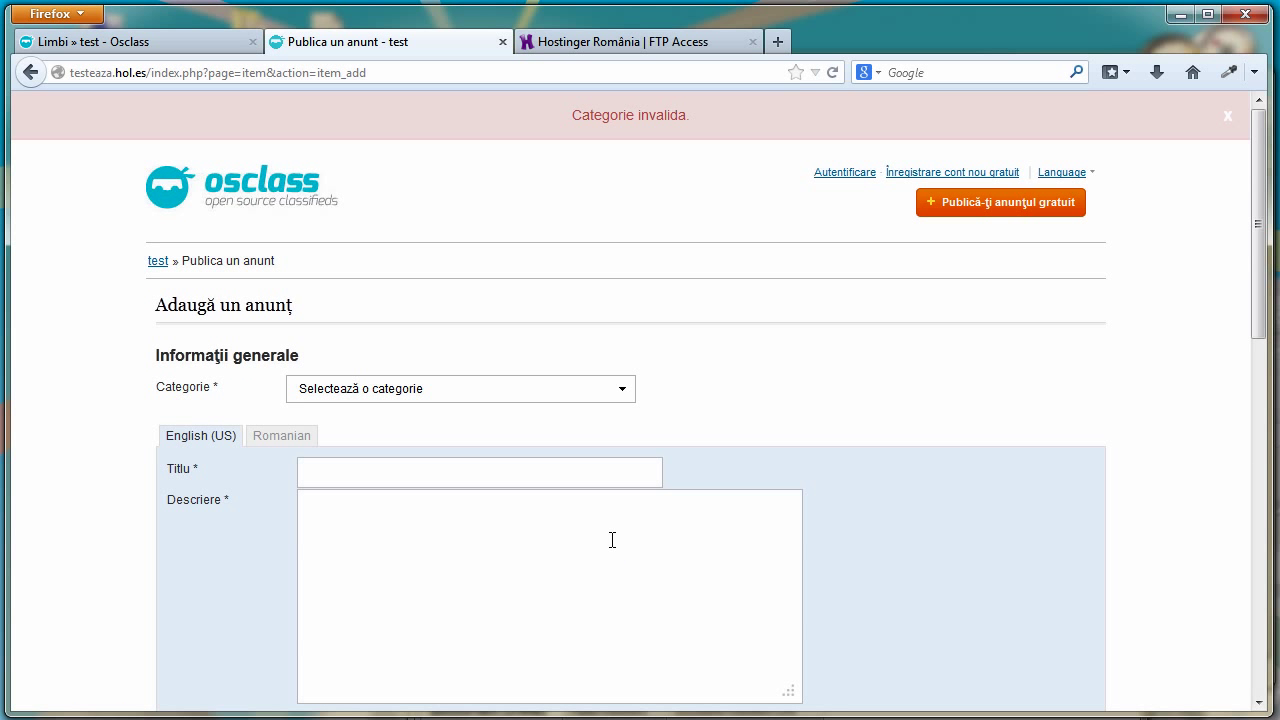
Choose the Animale category and publish the ad
{"action": "scroll", "coordinate": [577, 227], "scroll_direction": "down", "scroll_amount": 10}
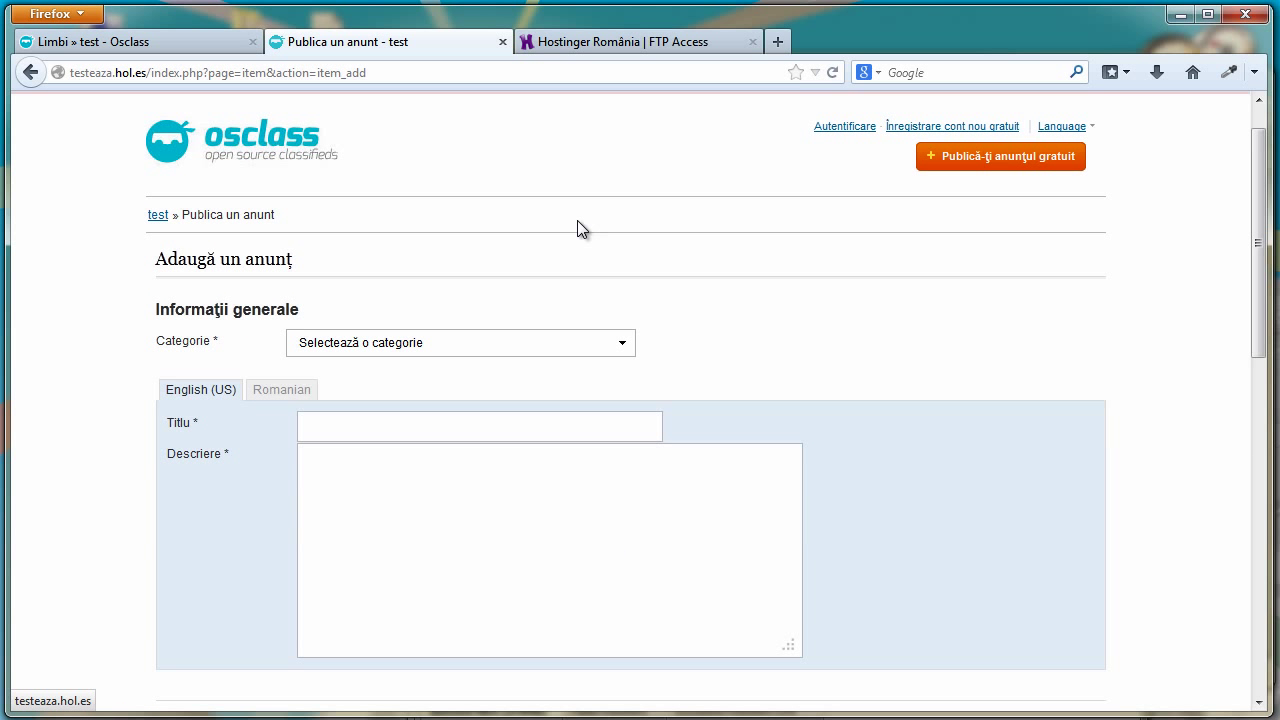
{"action": "scroll", "coordinate": [578, 241], "scroll_direction": "up", "scroll_amount": 10}
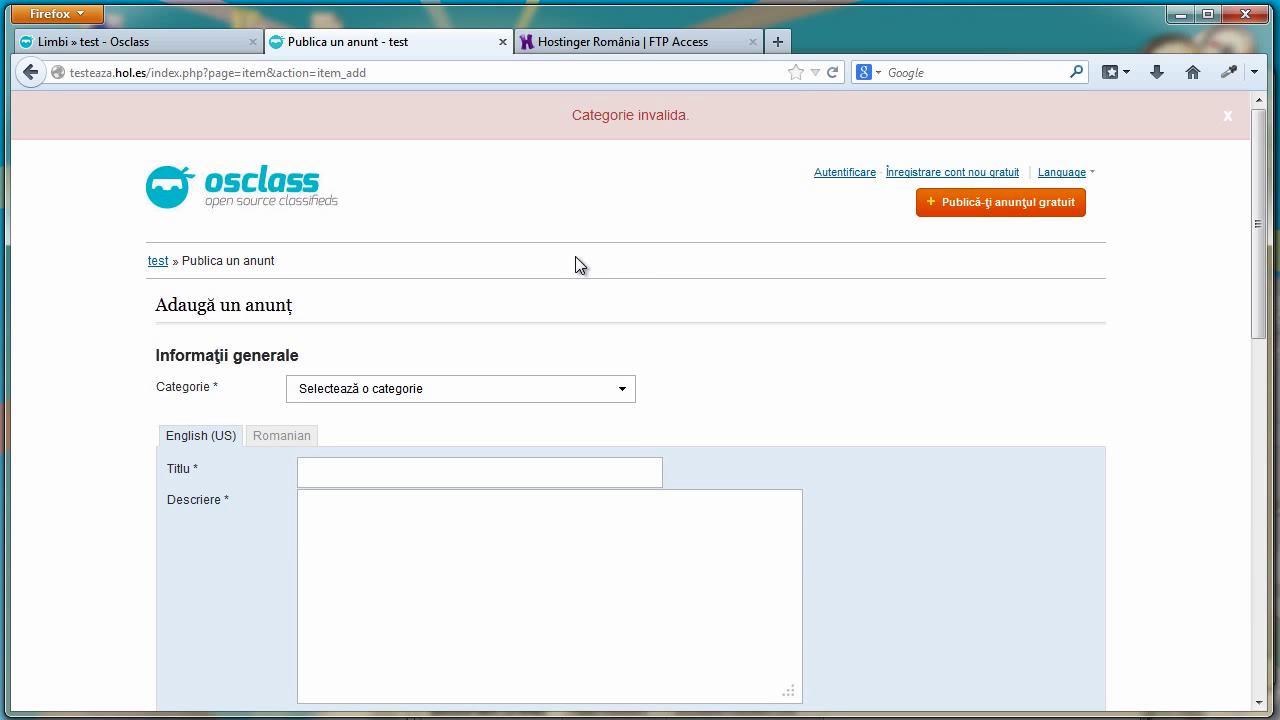
{"action": "left_click", "coordinate": [623, 388]}
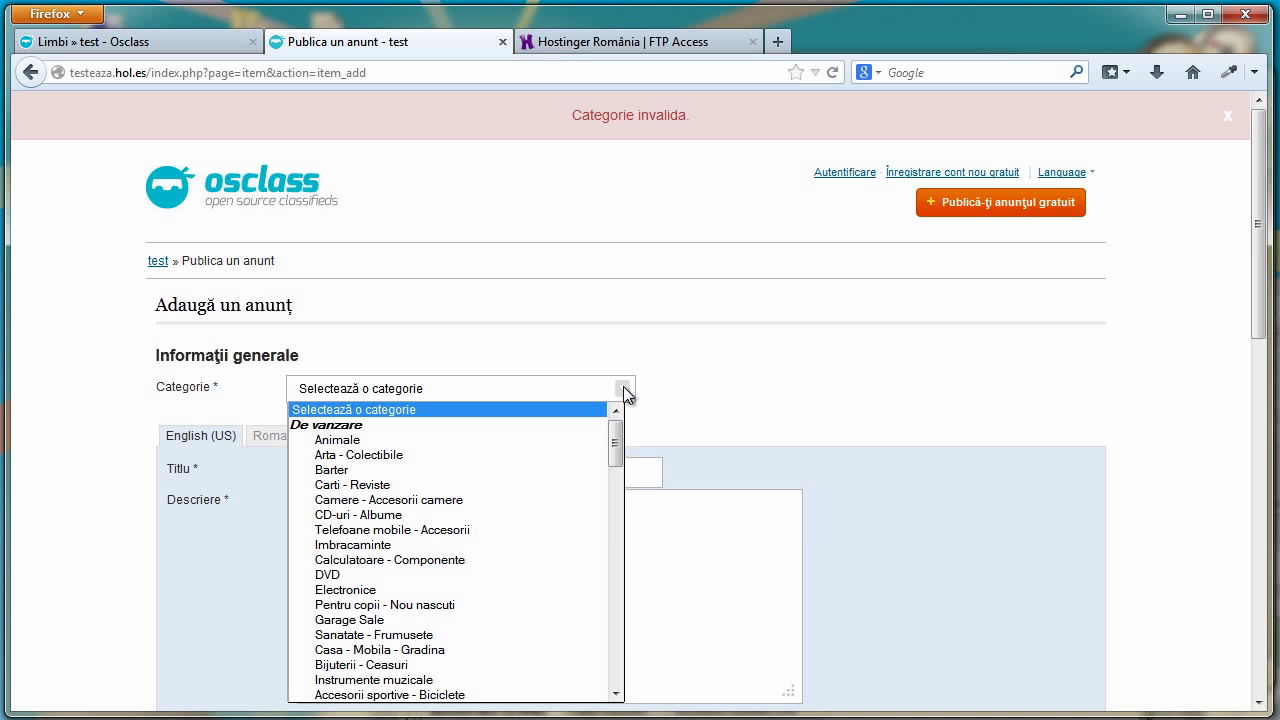
{"action": "left_click", "coordinate": [522, 436]}
{"action": "scroll", "coordinate": [526, 611], "scroll_direction": "down", "scroll_amount": 15}
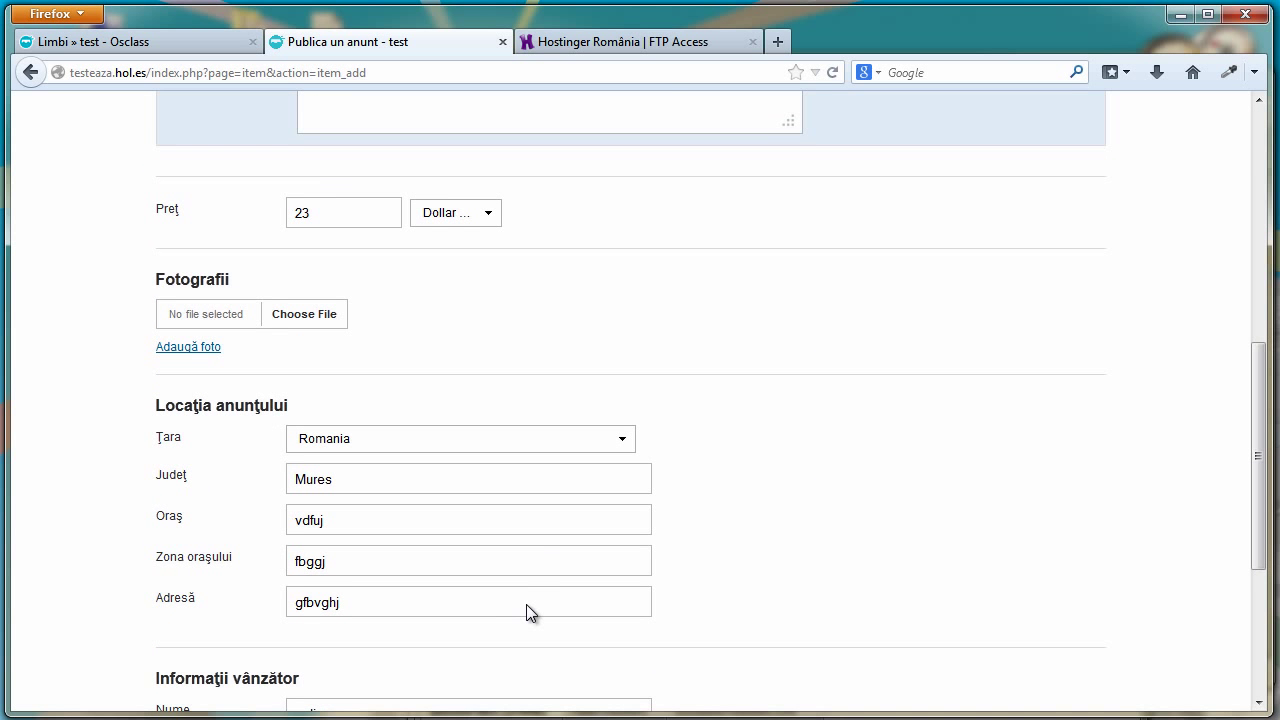
{"action": "left_click", "coordinate": [211, 594]}
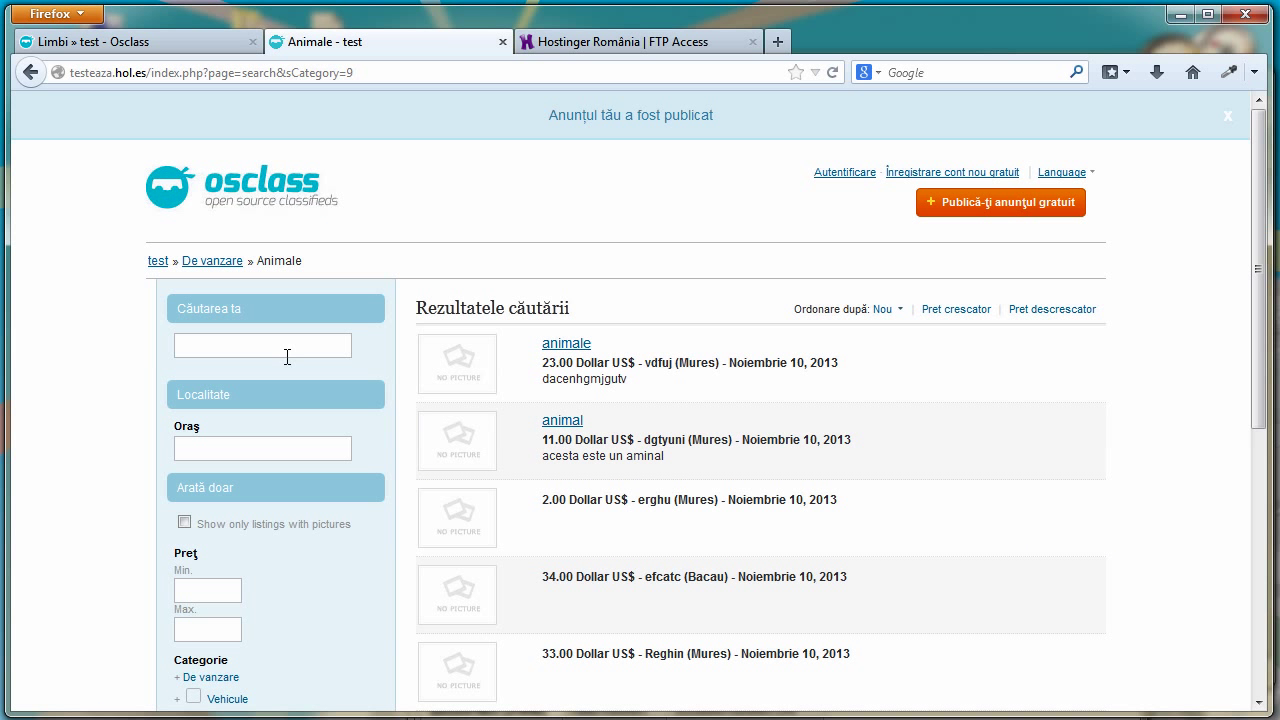
Reload the homepage and search the site for 'animale'
{"action": "key", "text": "F5"}
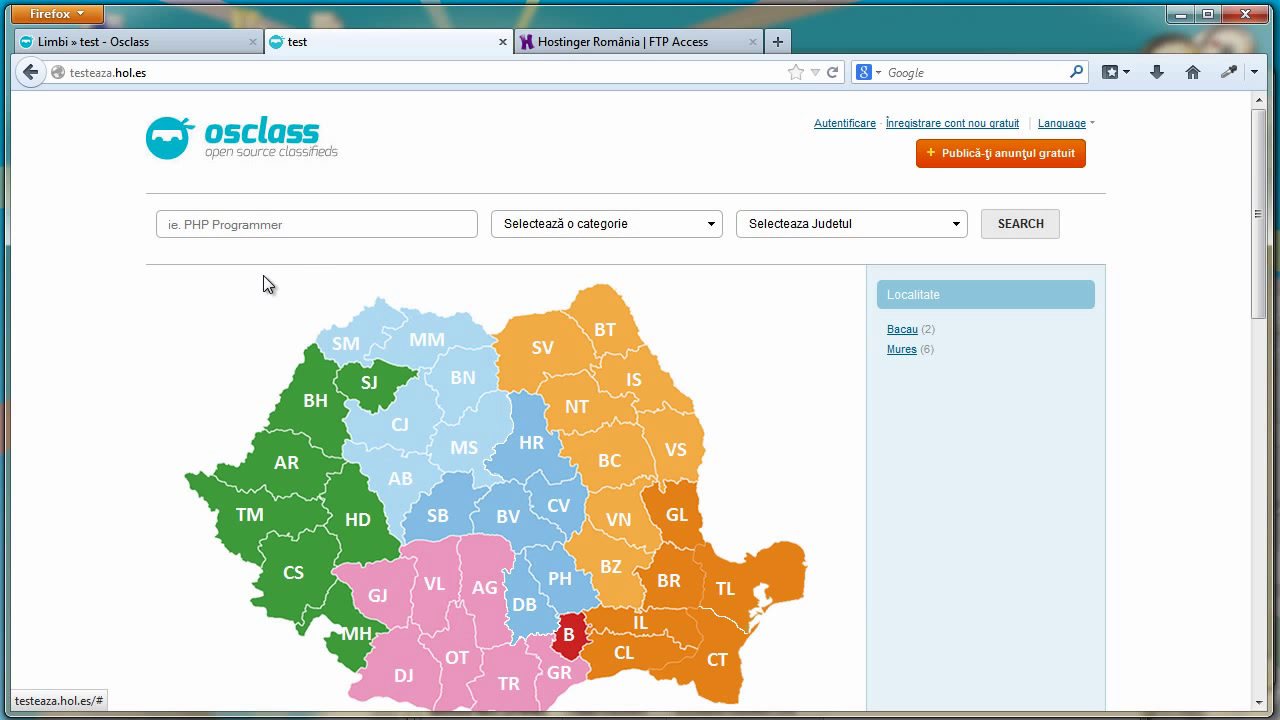
{"action": "left_click", "coordinate": [335, 235]}
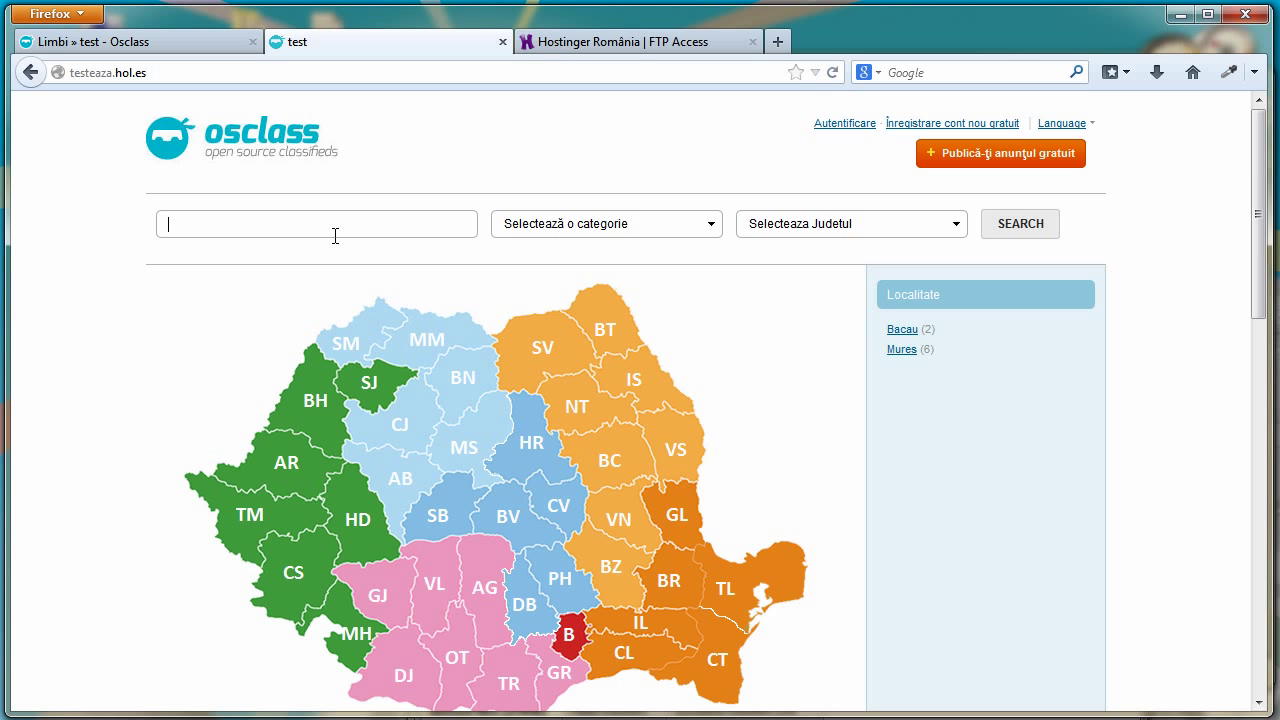
{"action": "type", "text": "animale"}
{"action": "left_click", "coordinate": [983, 233]}
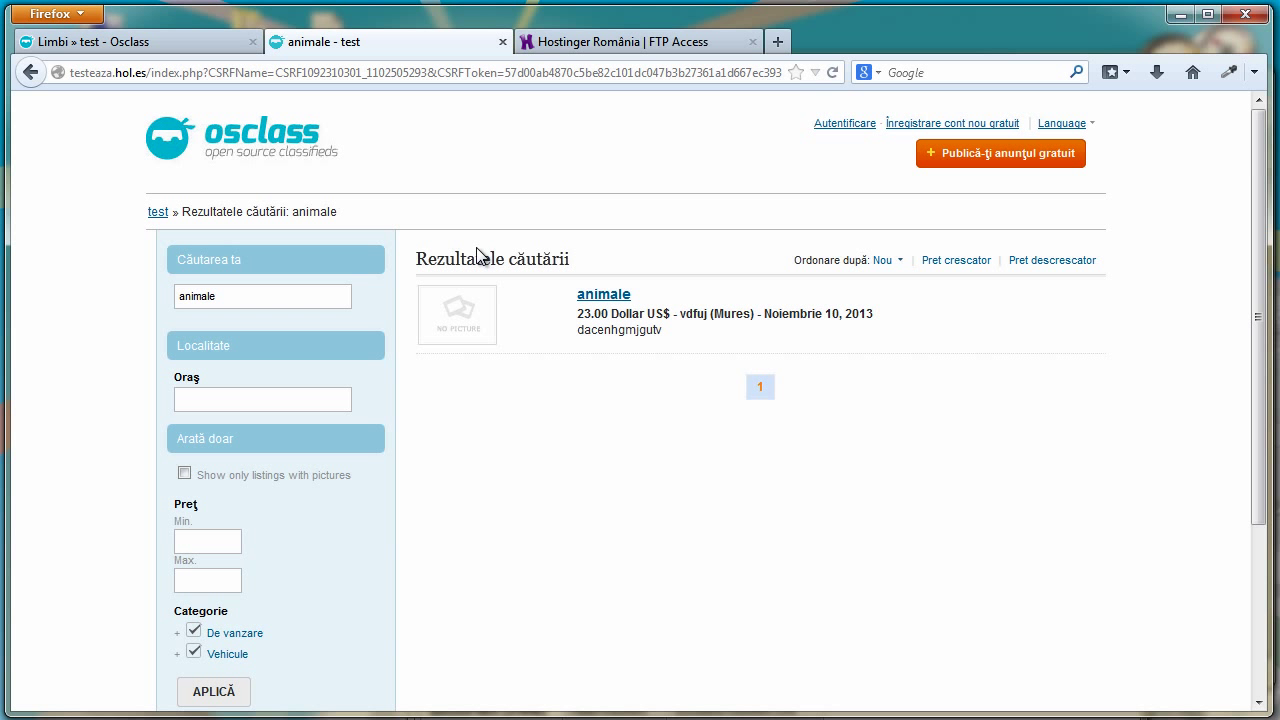
Go to the admin General settings page
{"action": "left_click", "coordinate": [197, 50]}
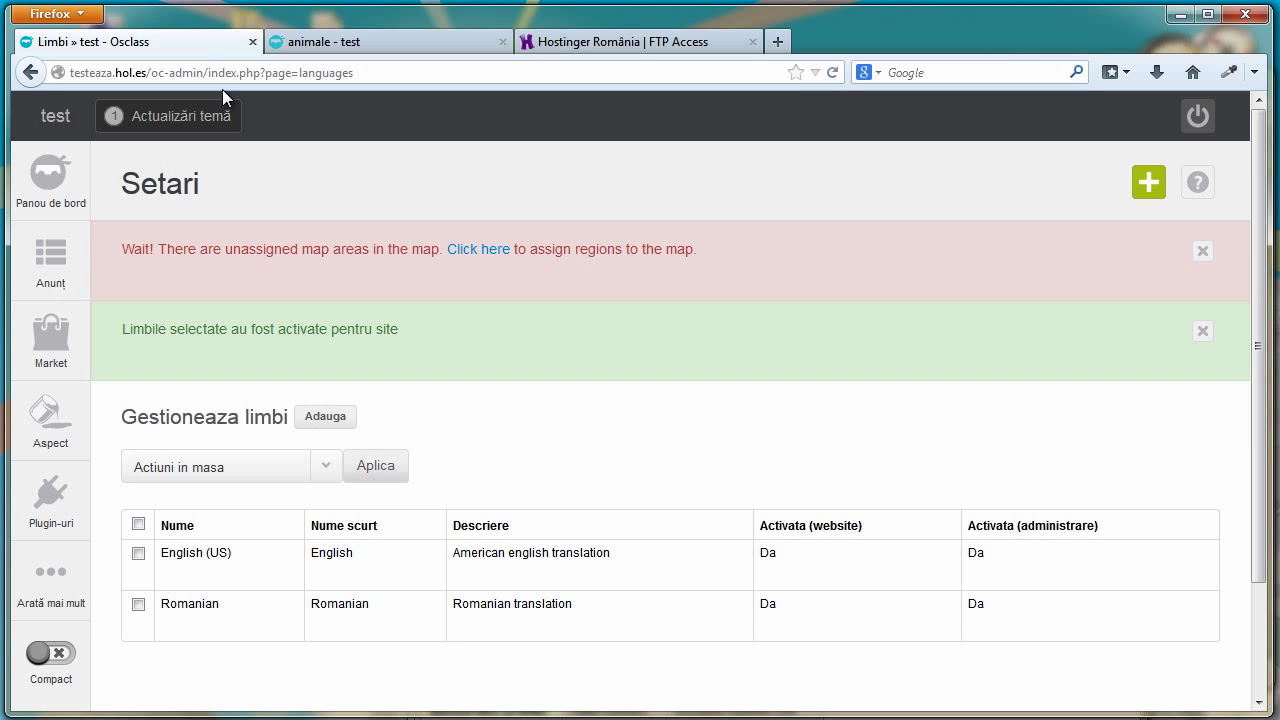
{"action": "scroll", "coordinate": [1239, 299], "scroll_direction": "down", "scroll_amount": 3}
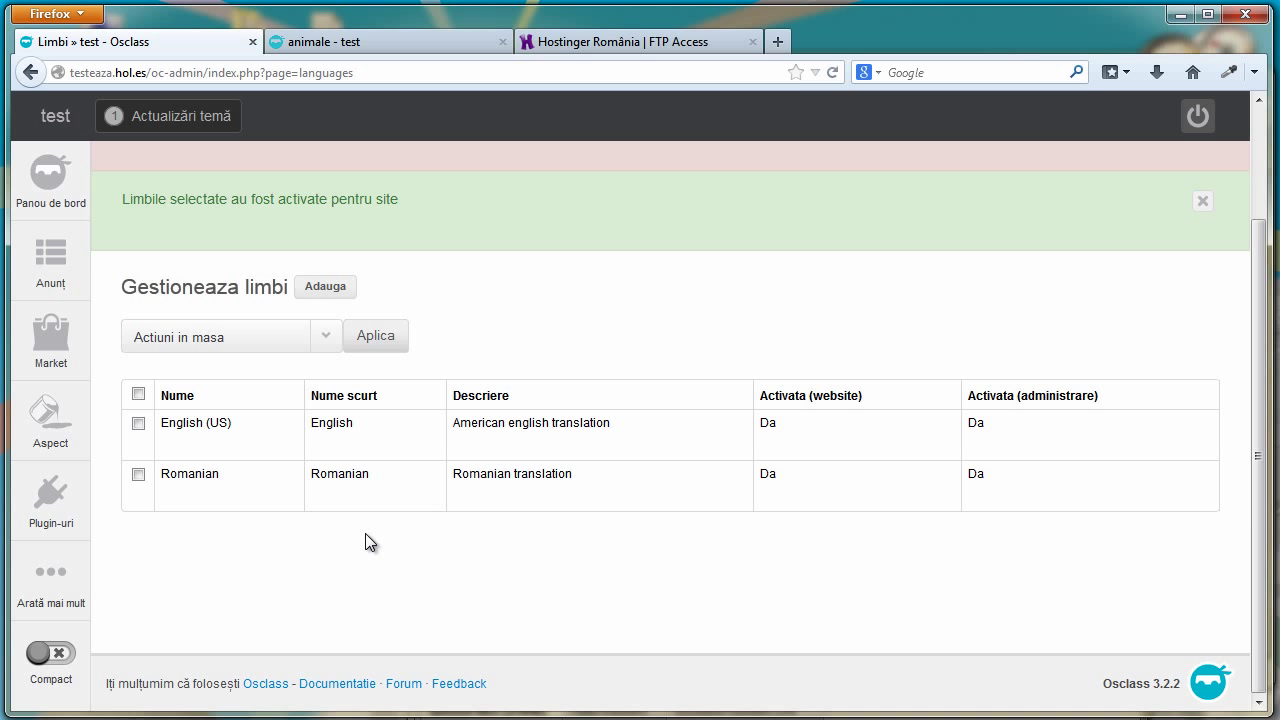
{"action": "mouse_move", "coordinate": [60, 598]}
{"action": "mouse_move", "coordinate": [220, 592]}
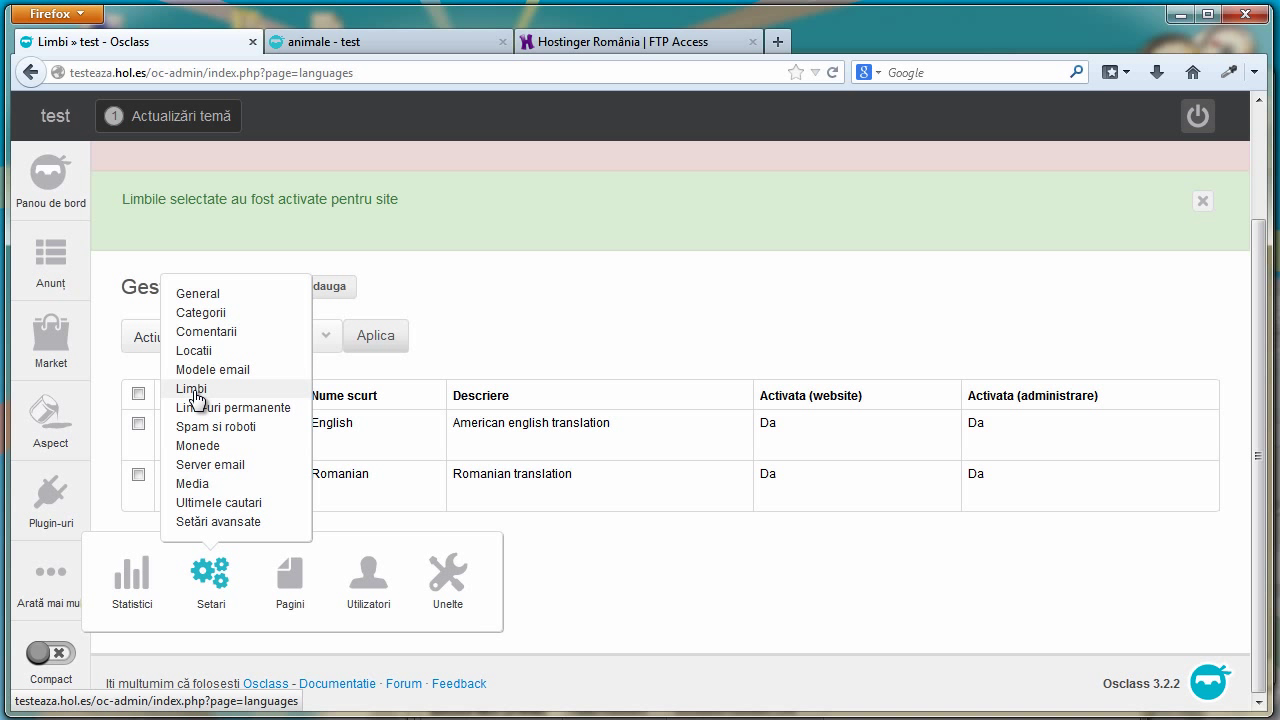
{"action": "left_click", "coordinate": [206, 296]}
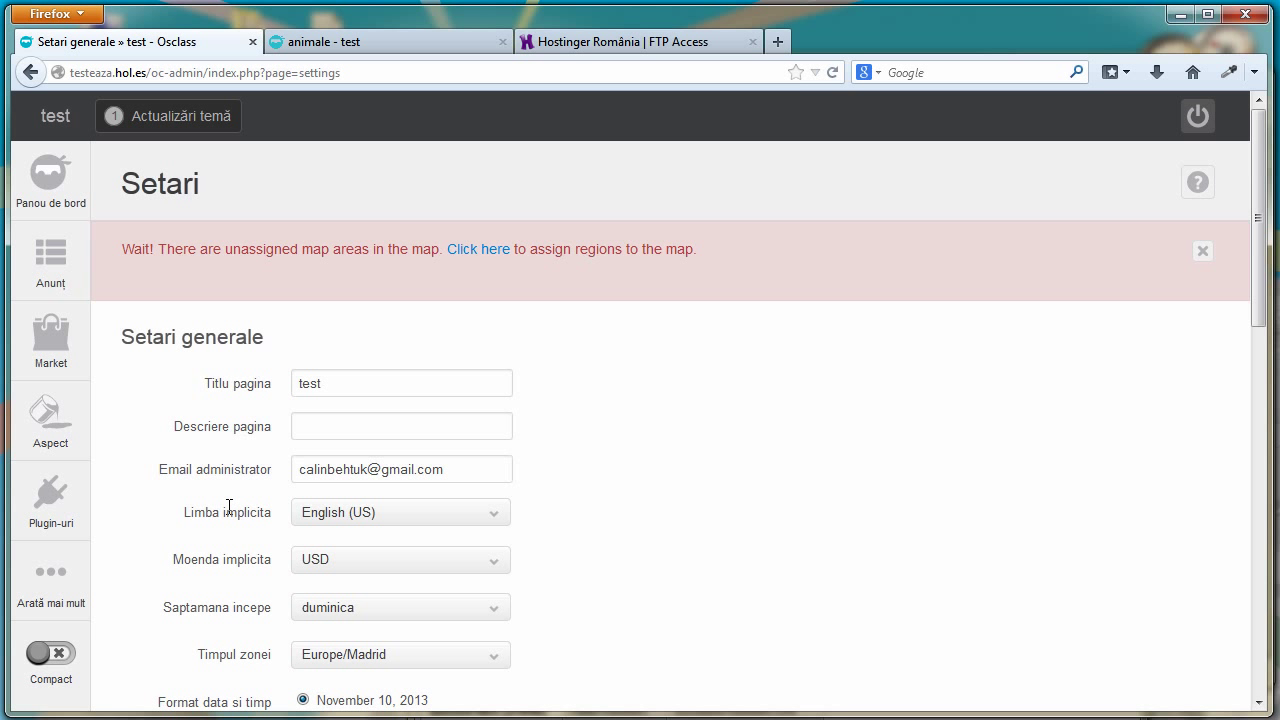
Set Limba implicita to Romanian, save the settings, and return to the results tab
{"action": "scroll", "coordinate": [229, 507], "scroll_direction": "down", "scroll_amount": 2}
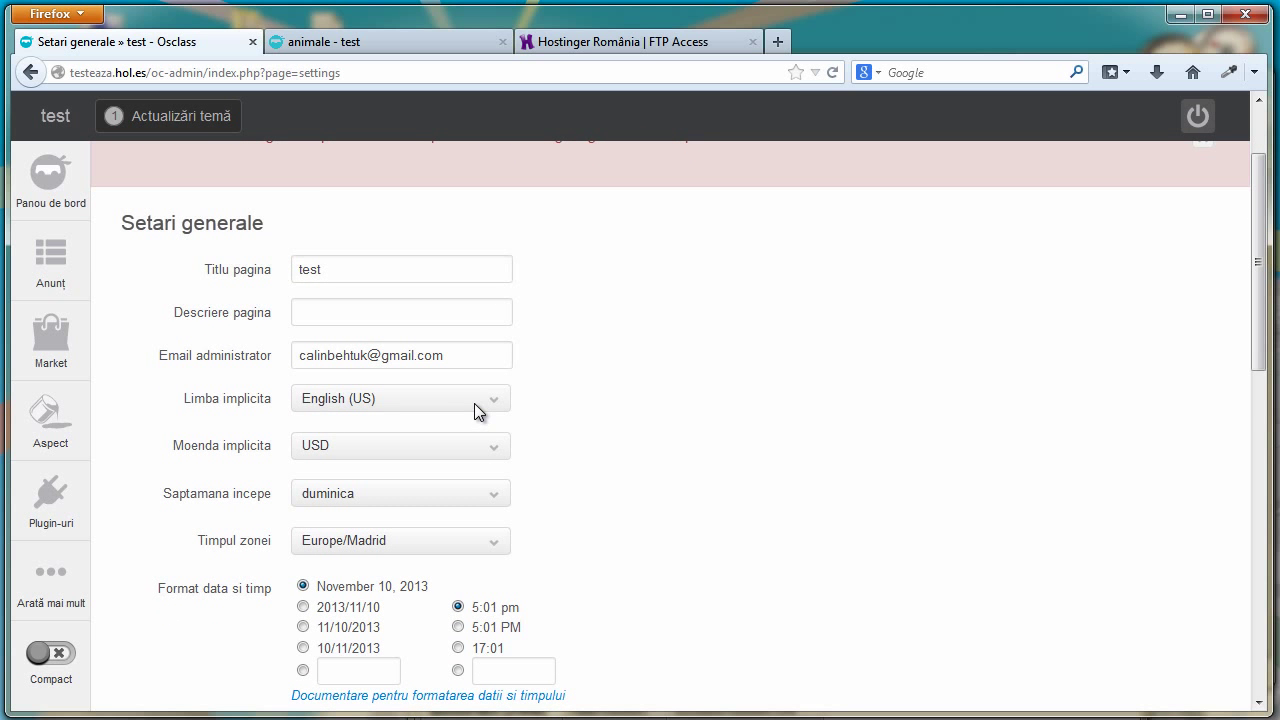
{"action": "left_click", "coordinate": [477, 405]}
{"action": "left_click", "coordinate": [434, 441]}
{"action": "scroll", "coordinate": [435, 448], "scroll_direction": "down", "scroll_amount": 9}
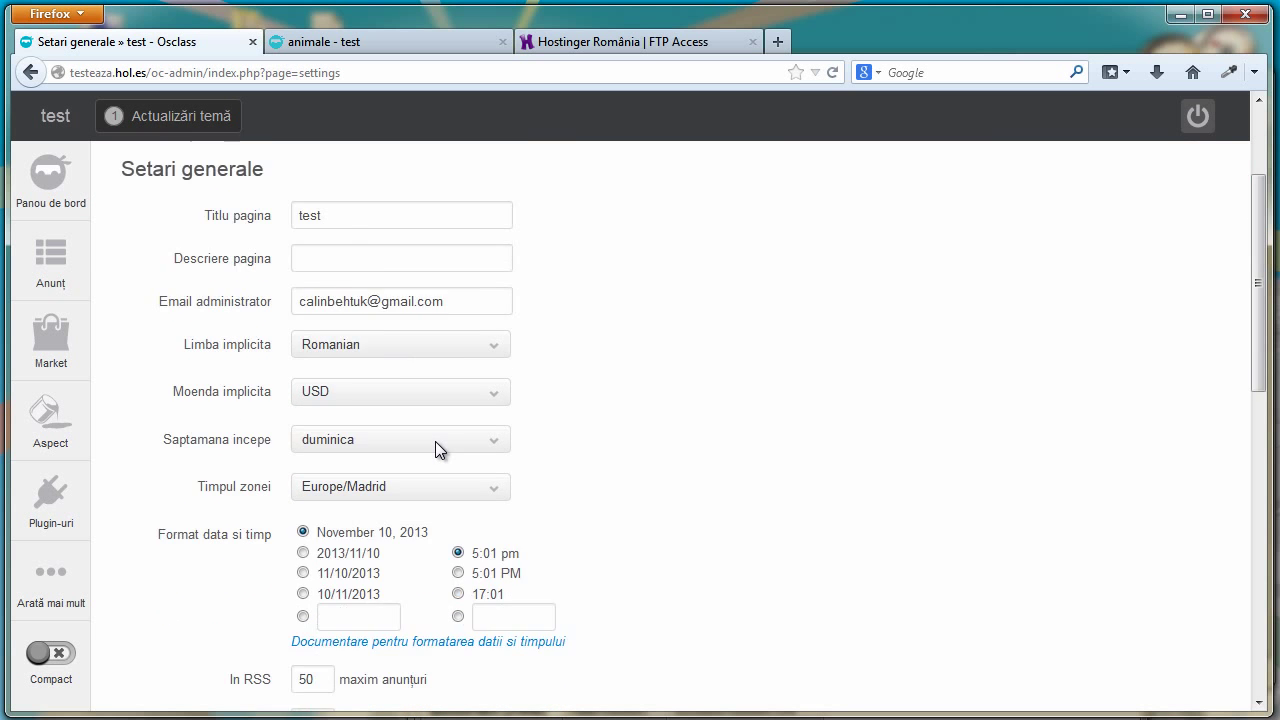
{"action": "scroll", "coordinate": [367, 620], "scroll_direction": "up", "scroll_amount": 2}
{"action": "left_click", "coordinate": [367, 615]}
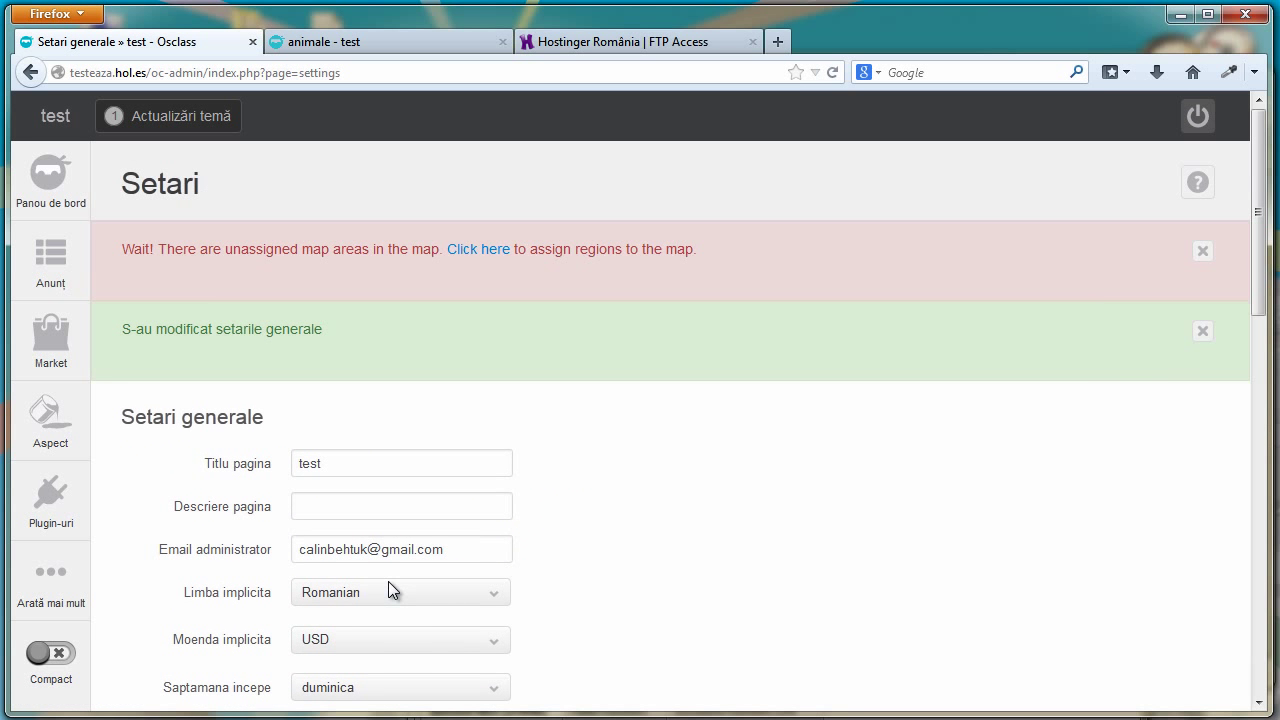
{"action": "scroll", "coordinate": [420, 560], "scroll_direction": "down", "scroll_amount": 5}
{"action": "mouse_move", "coordinate": [50, 502]}
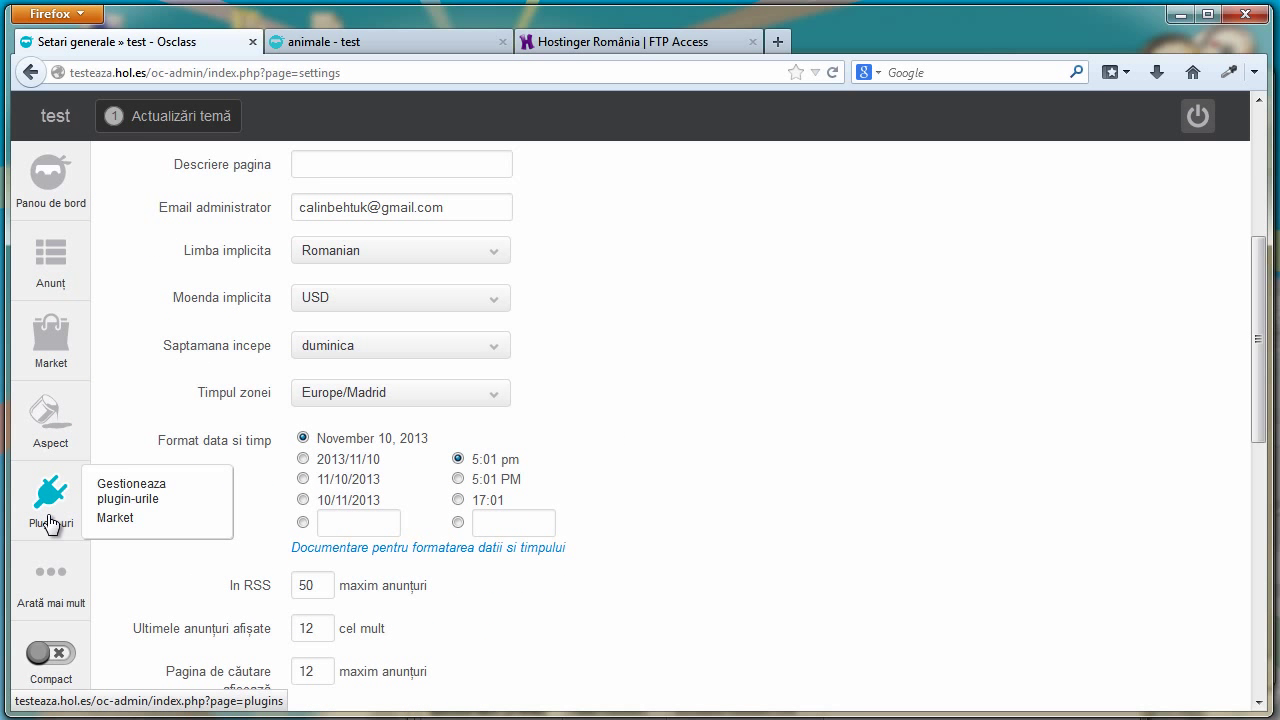
{"action": "left_click", "coordinate": [336, 43]}
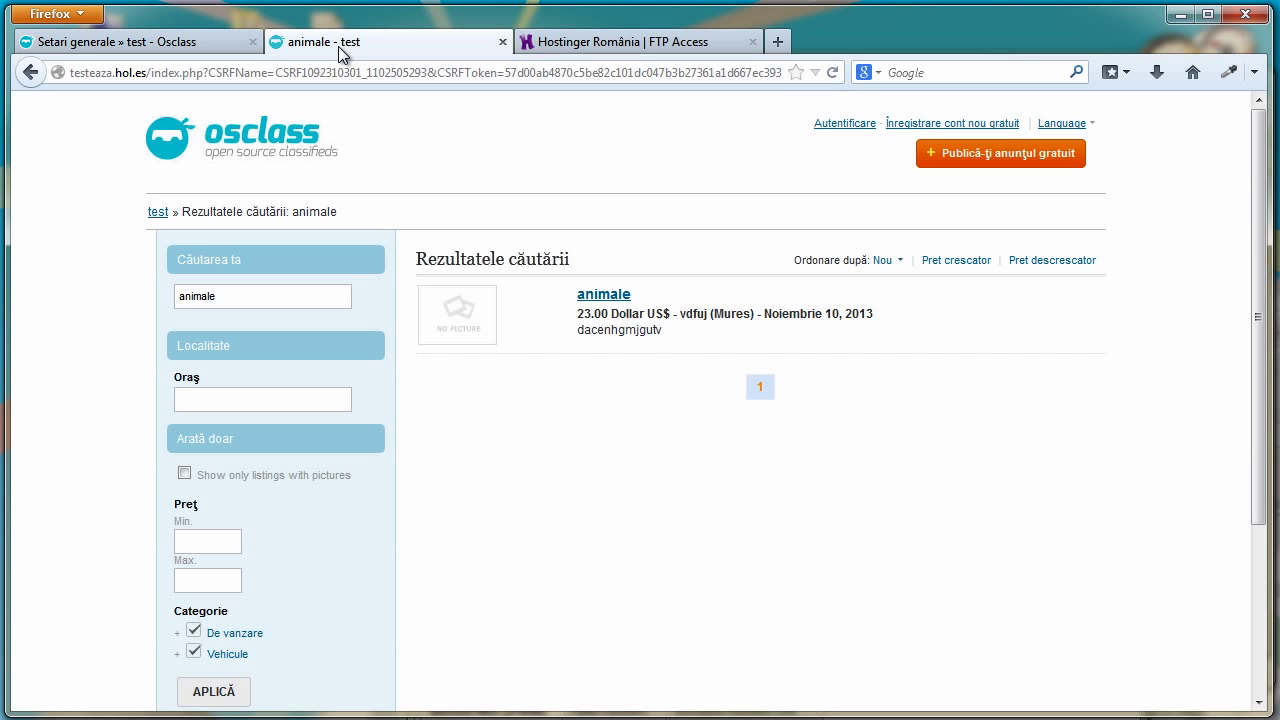
Reload the results, then delete English (US) on the admin Languages page
{"action": "left_click", "coordinate": [828, 74]}
{"action": "mouse_move", "coordinate": [1068, 128]}
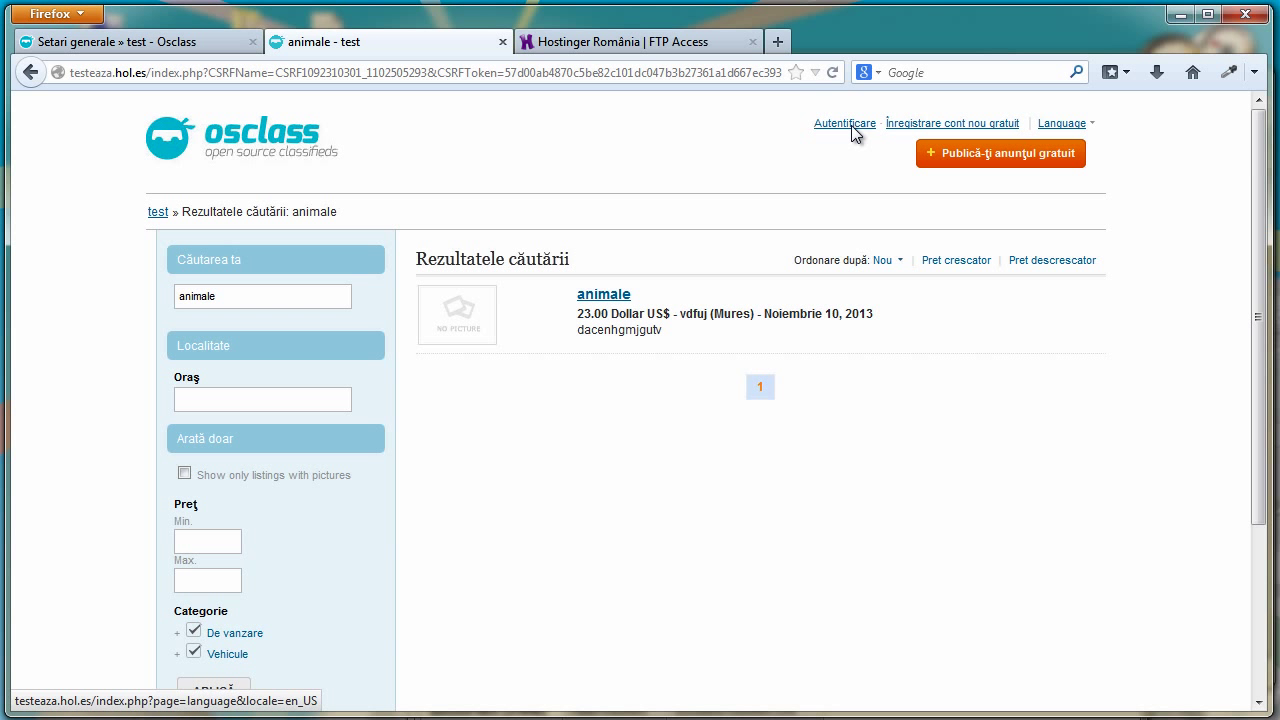
{"action": "left_click", "coordinate": [208, 44]}
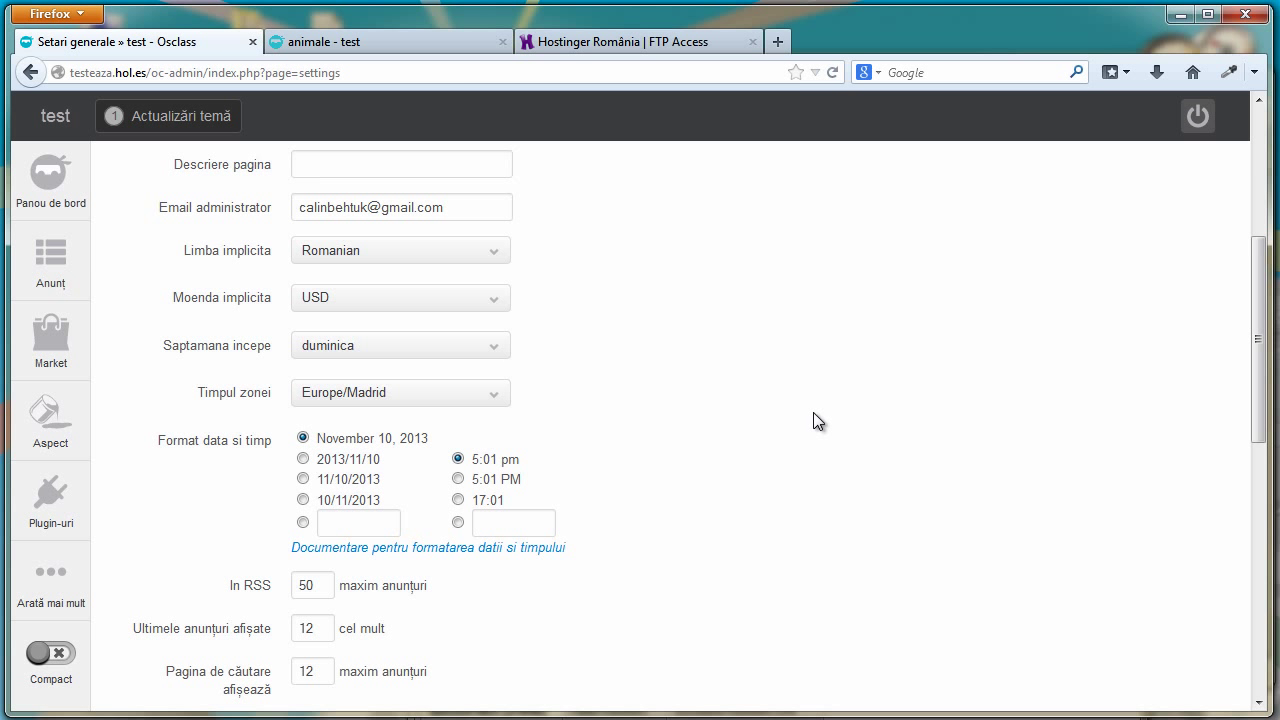
{"action": "left_click_drag", "start_coordinate": [1260, 390], "coordinate": [1249, 277]}
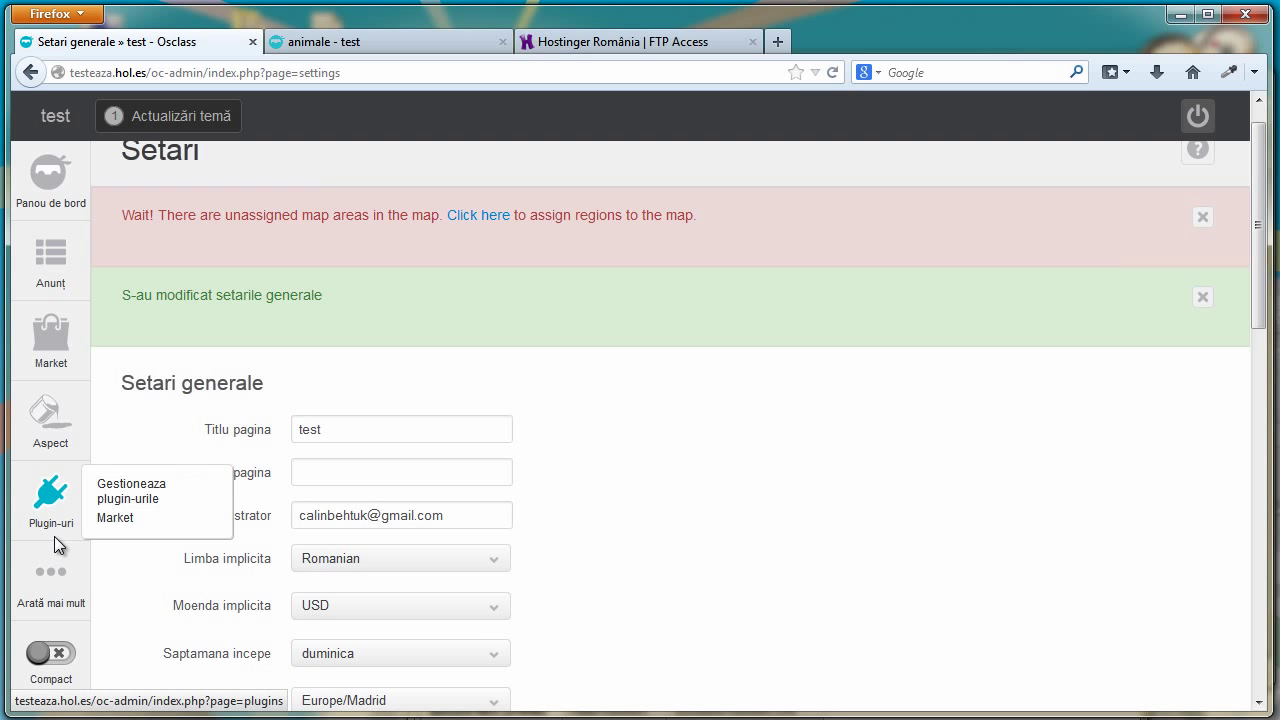
{"action": "mouse_move", "coordinate": [50, 580]}
{"action": "mouse_move", "coordinate": [205, 575]}
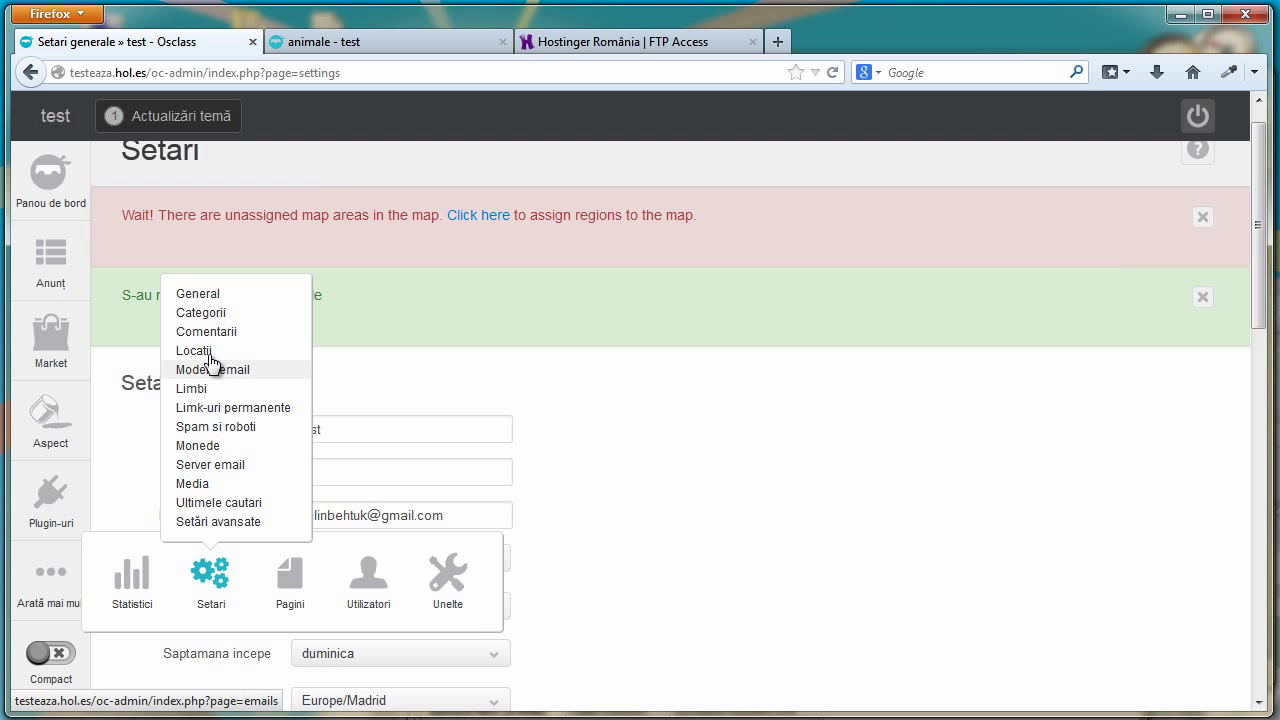
{"action": "left_click", "coordinate": [207, 390]}
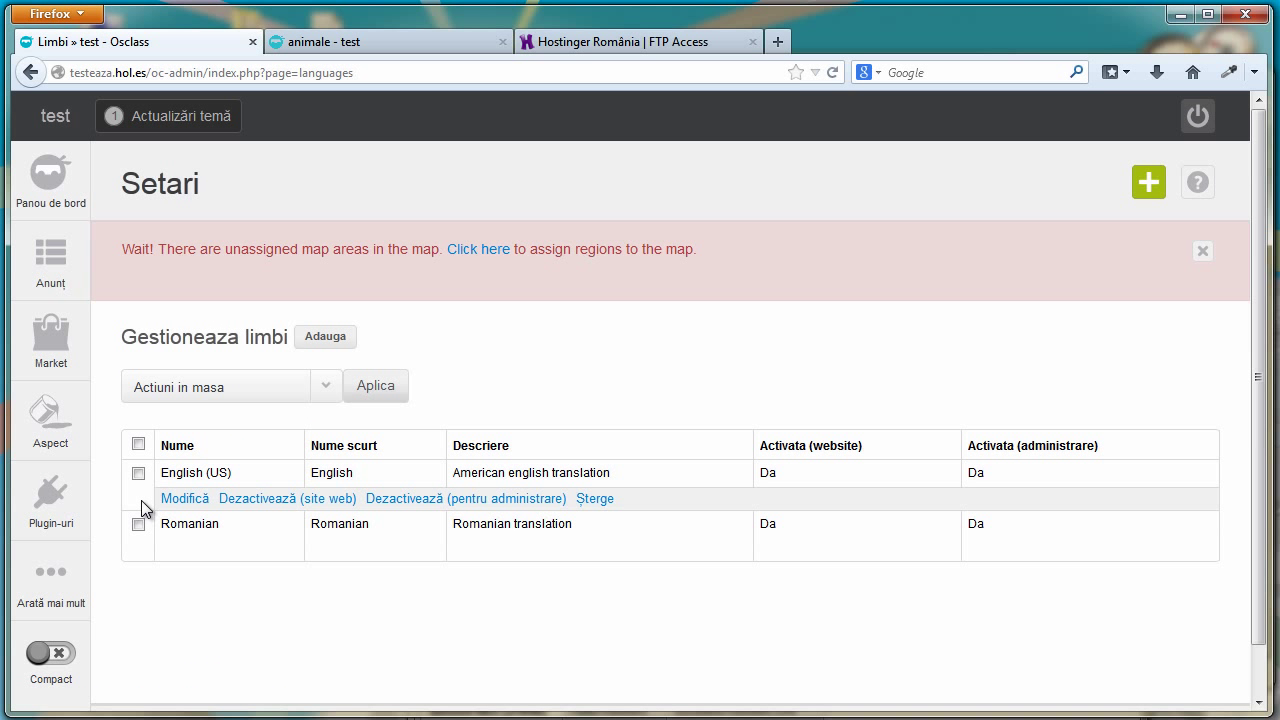
{"action": "left_click", "coordinate": [139, 473]}
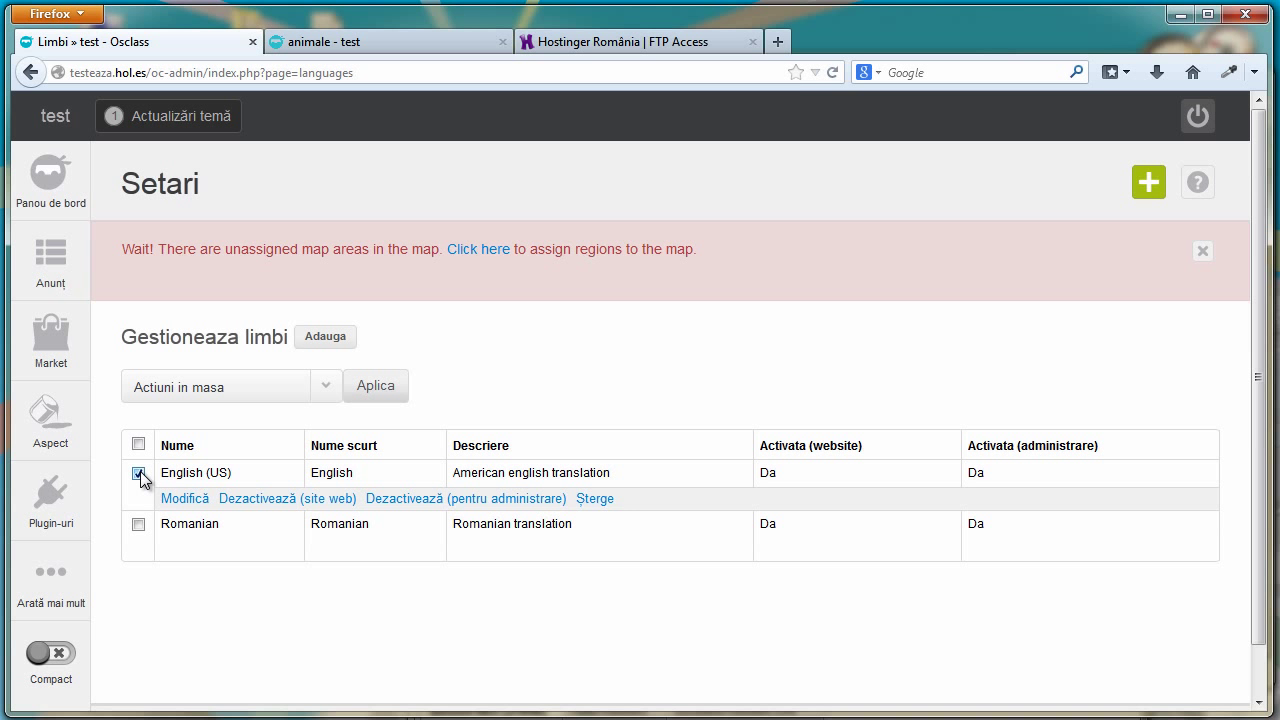
{"action": "left_click", "coordinate": [592, 500]}
{"action": "left_click", "coordinate": [600, 455]}
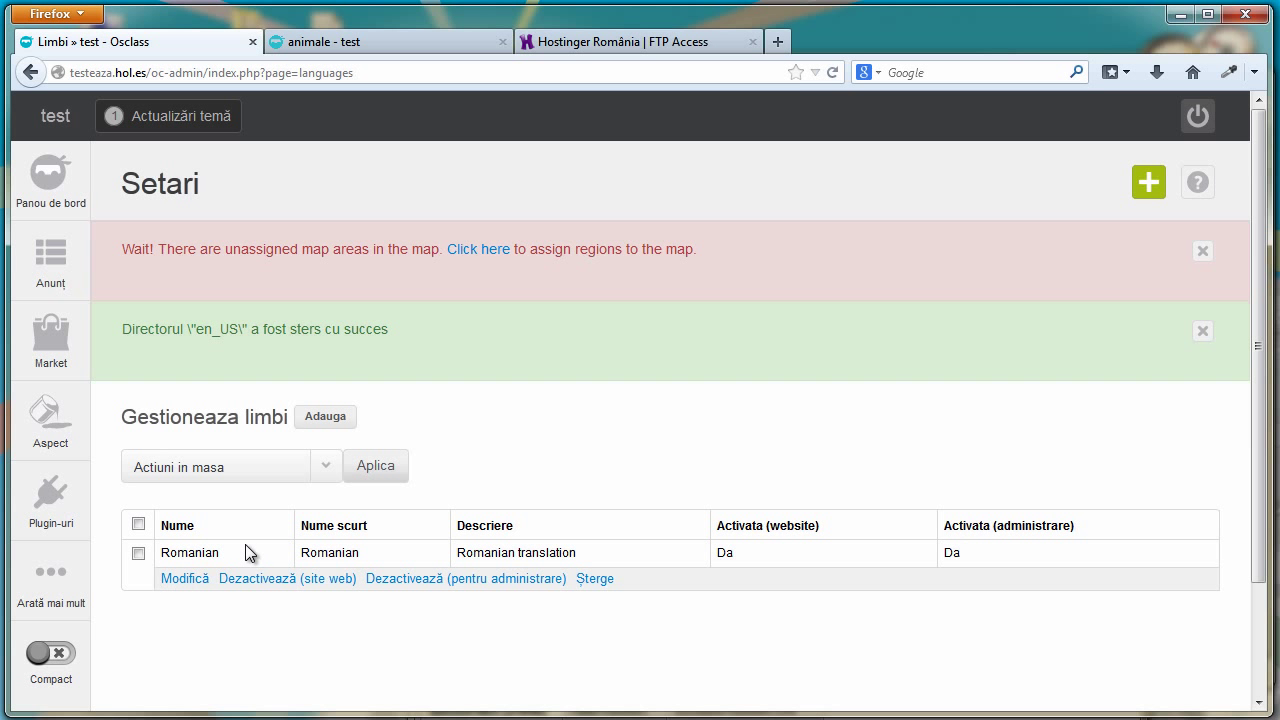
Confirm Romanian remains the default language in General settings, then return to the results
{"action": "mouse_move", "coordinate": [31, 618]}
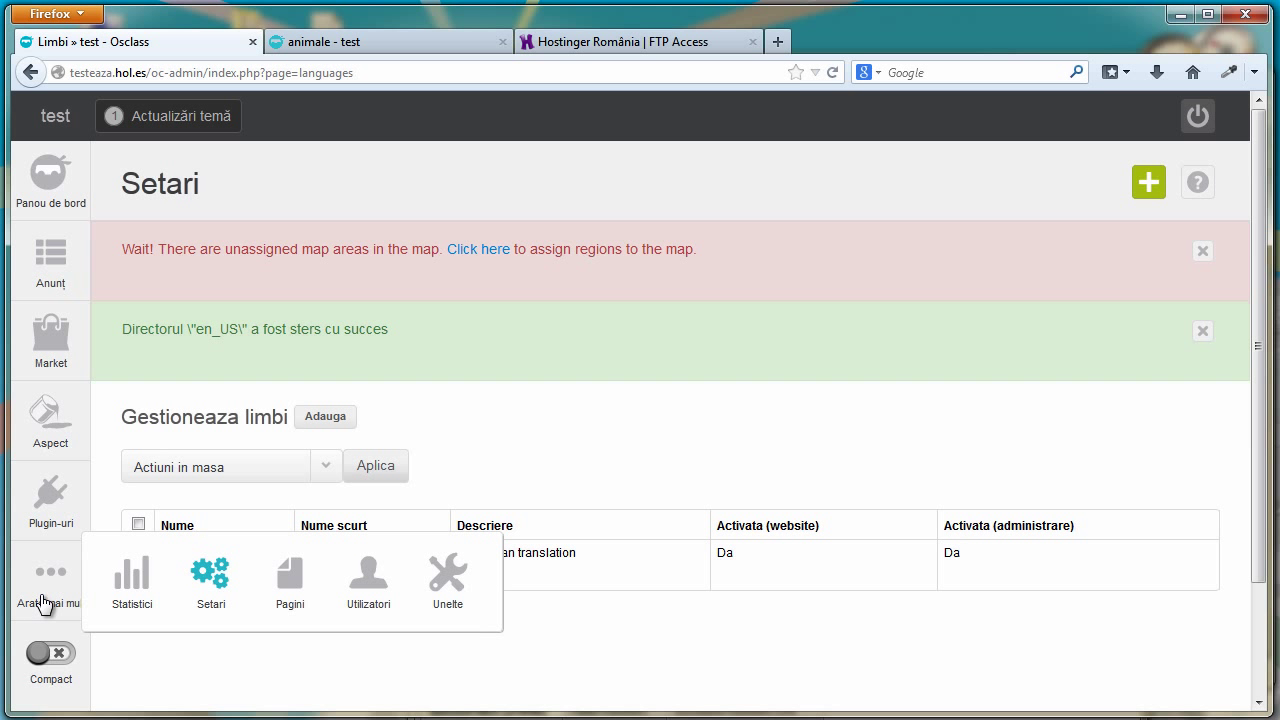
{"action": "mouse_move", "coordinate": [212, 584]}
{"action": "left_click", "coordinate": [230, 313]}
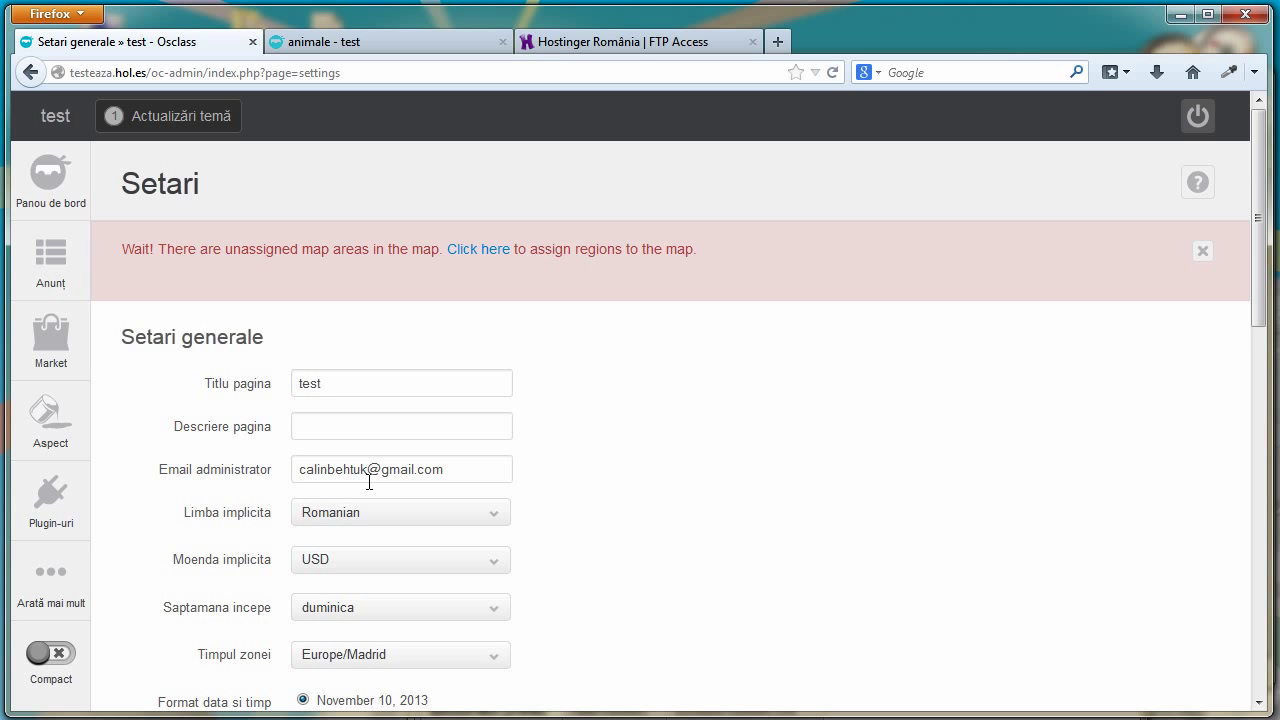
{"action": "left_click", "coordinate": [498, 516]}
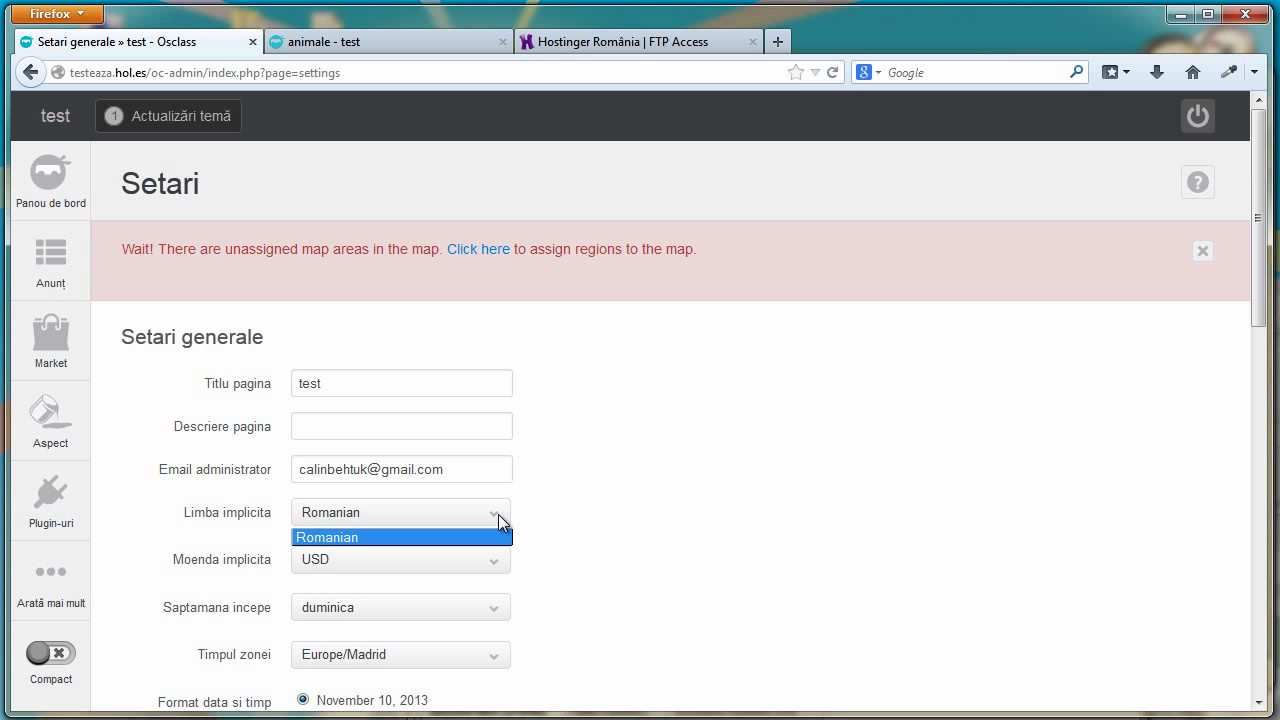
{"action": "left_click", "coordinate": [579, 503]}
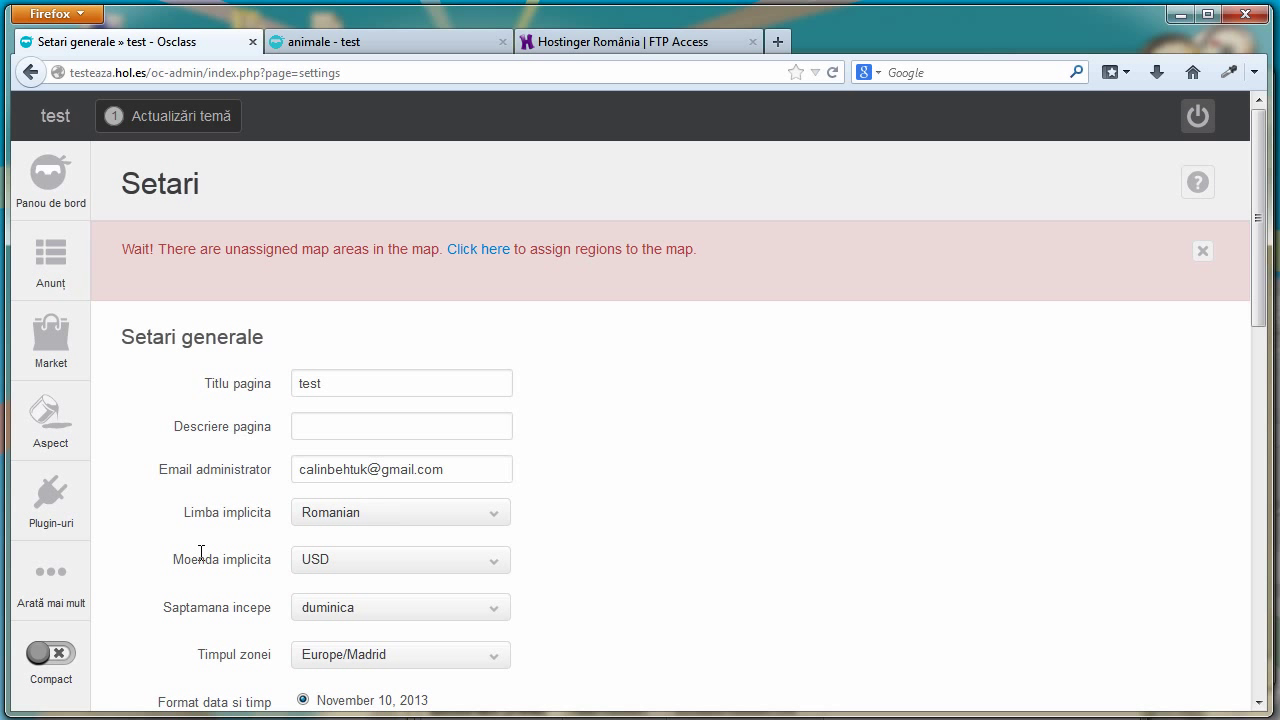
{"action": "left_click", "coordinate": [369, 41]}
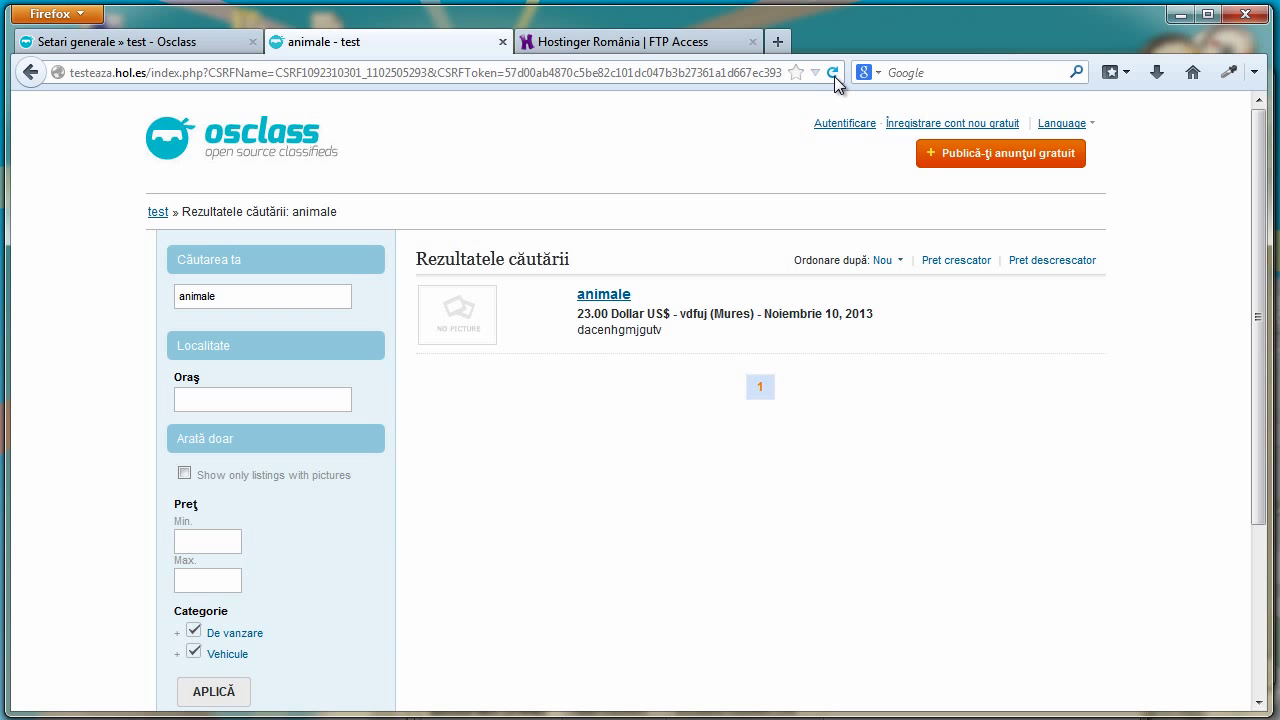
Reload the results, browse the Romanian front page, then go back
{"action": "left_click", "coordinate": [834, 76]}
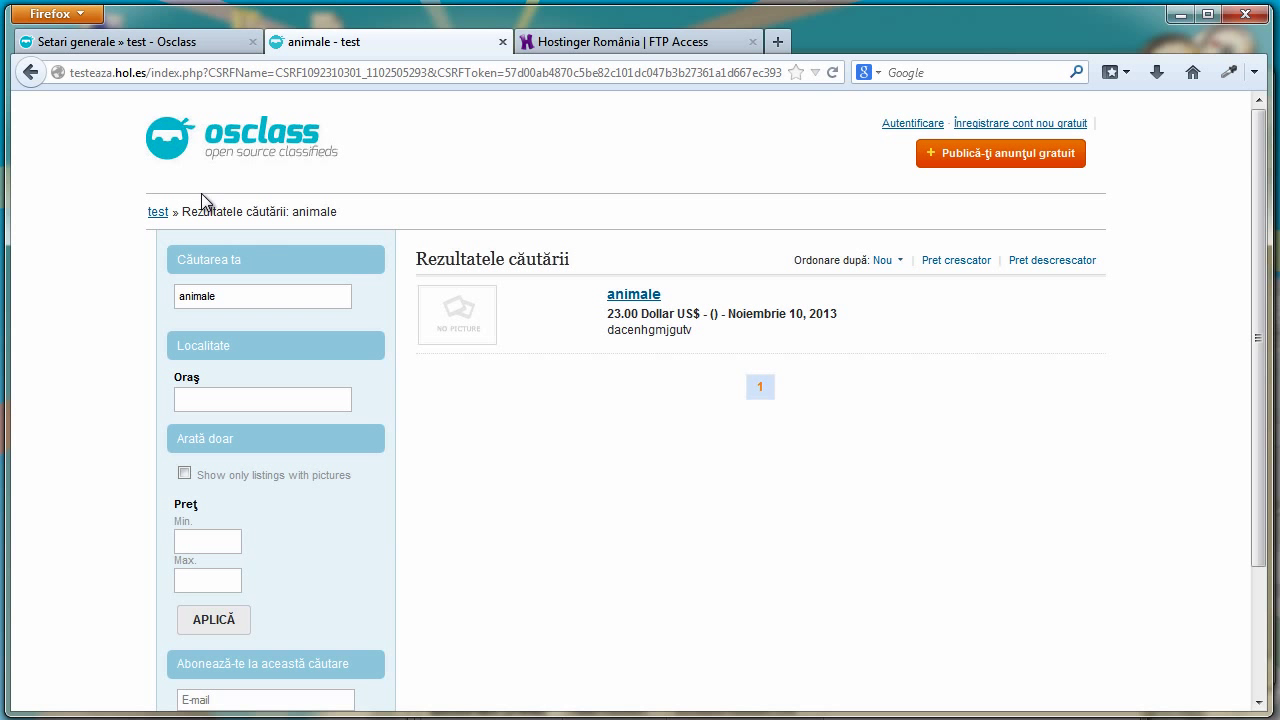
{"action": "left_click", "coordinate": [252, 158]}
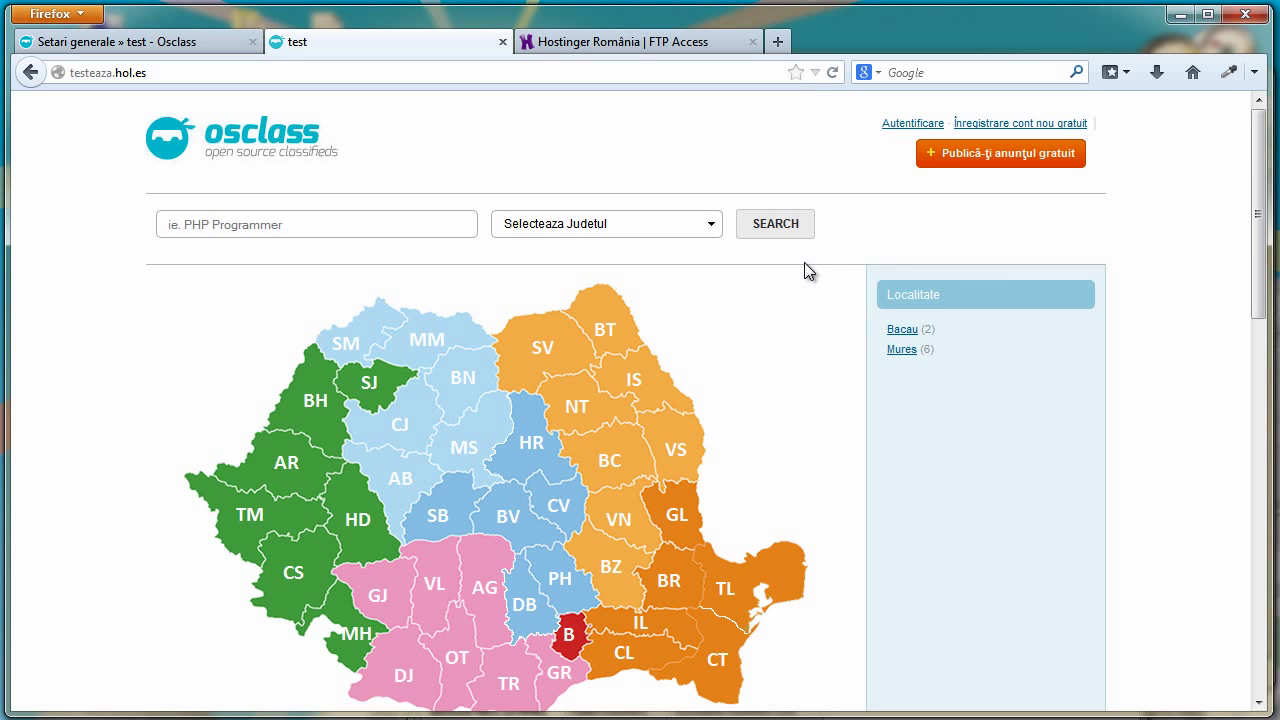
{"action": "scroll", "coordinate": [1205, 215], "scroll_direction": "down", "scroll_amount": 2}
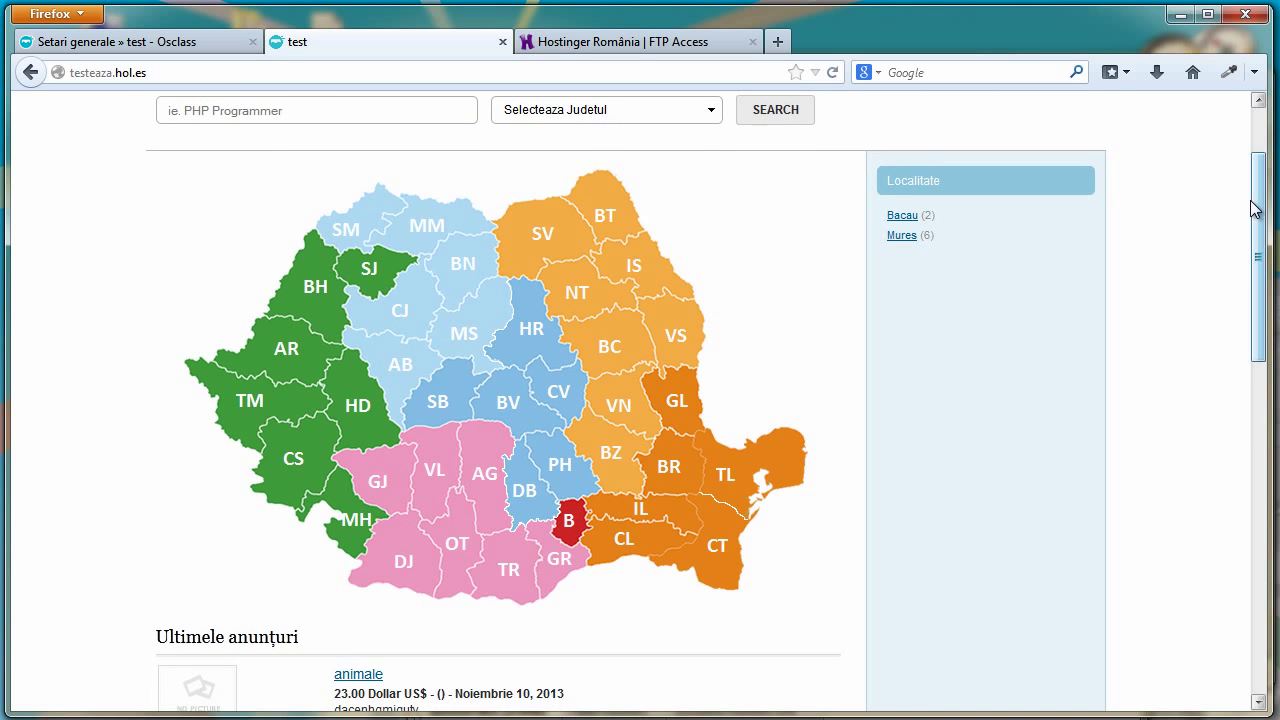
{"action": "scroll", "coordinate": [1251, 208], "scroll_direction": "up", "scroll_amount": 2}
{"action": "scroll", "coordinate": [1257, 224], "scroll_direction": "down", "scroll_amount": 5}
{"action": "scroll", "coordinate": [1257, 224], "scroll_direction": "up", "scroll_amount": 5}
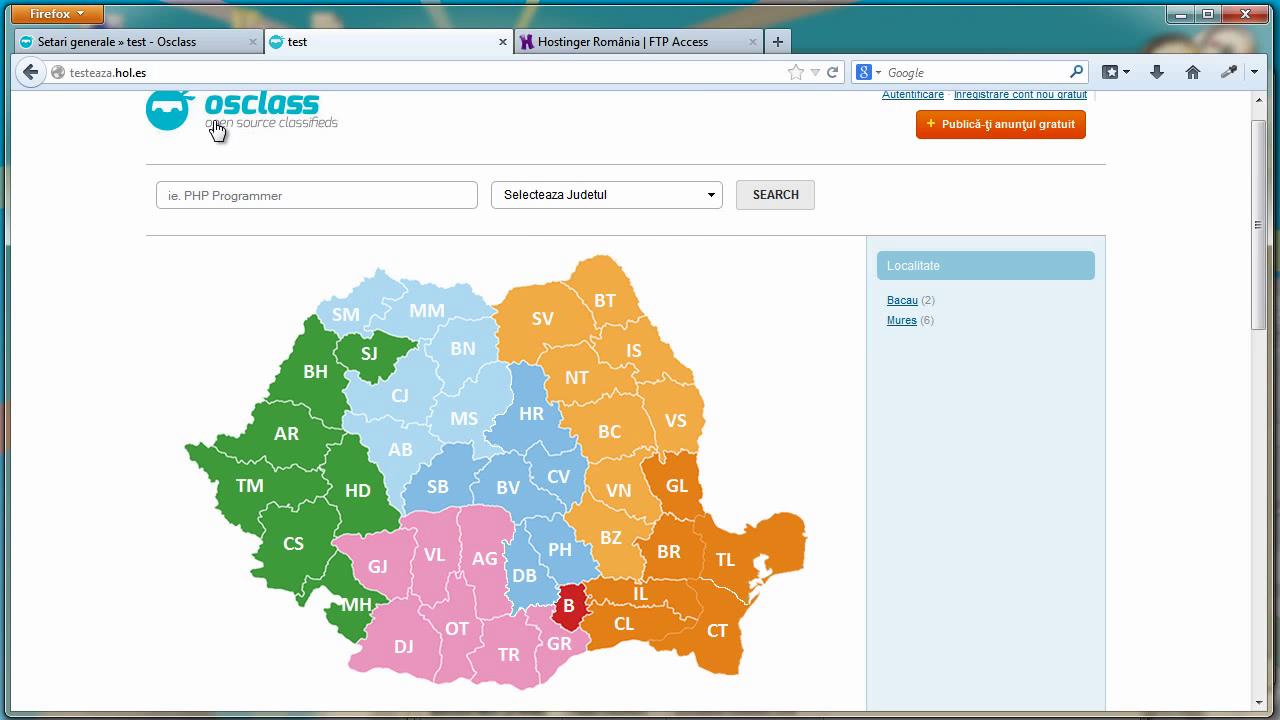
{"action": "key", "text": "alt+Left"}
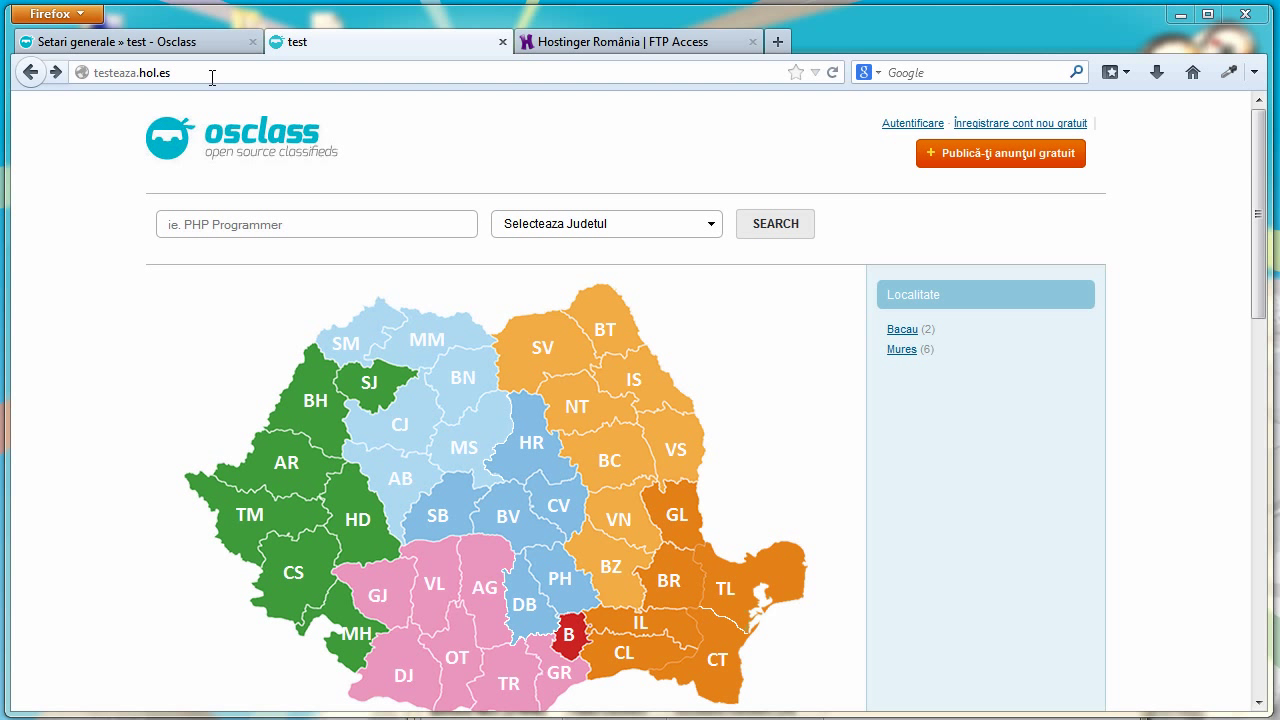
Add a new category on the admin Categories page, rename it 'animale' and save
{"action": "left_click", "coordinate": [183, 46]}
{"action": "mouse_move", "coordinate": [62, 606]}
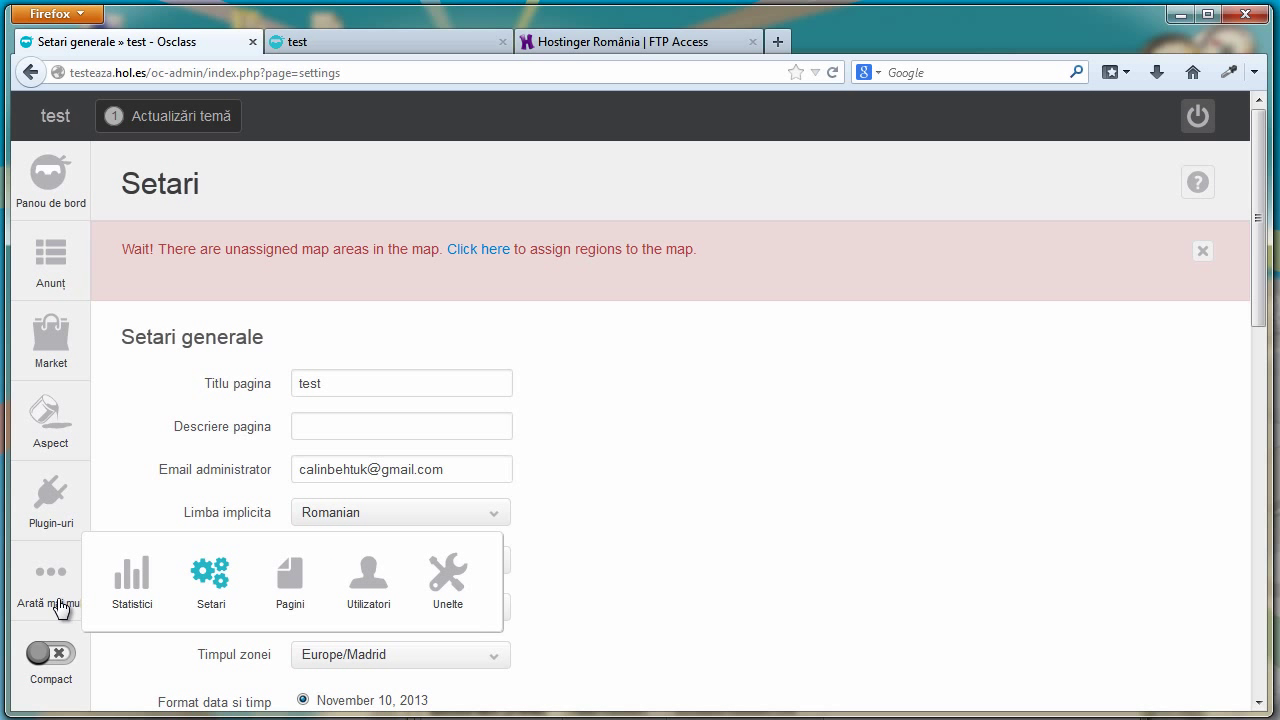
{"action": "mouse_move", "coordinate": [214, 571]}
{"action": "left_click", "coordinate": [215, 313]}
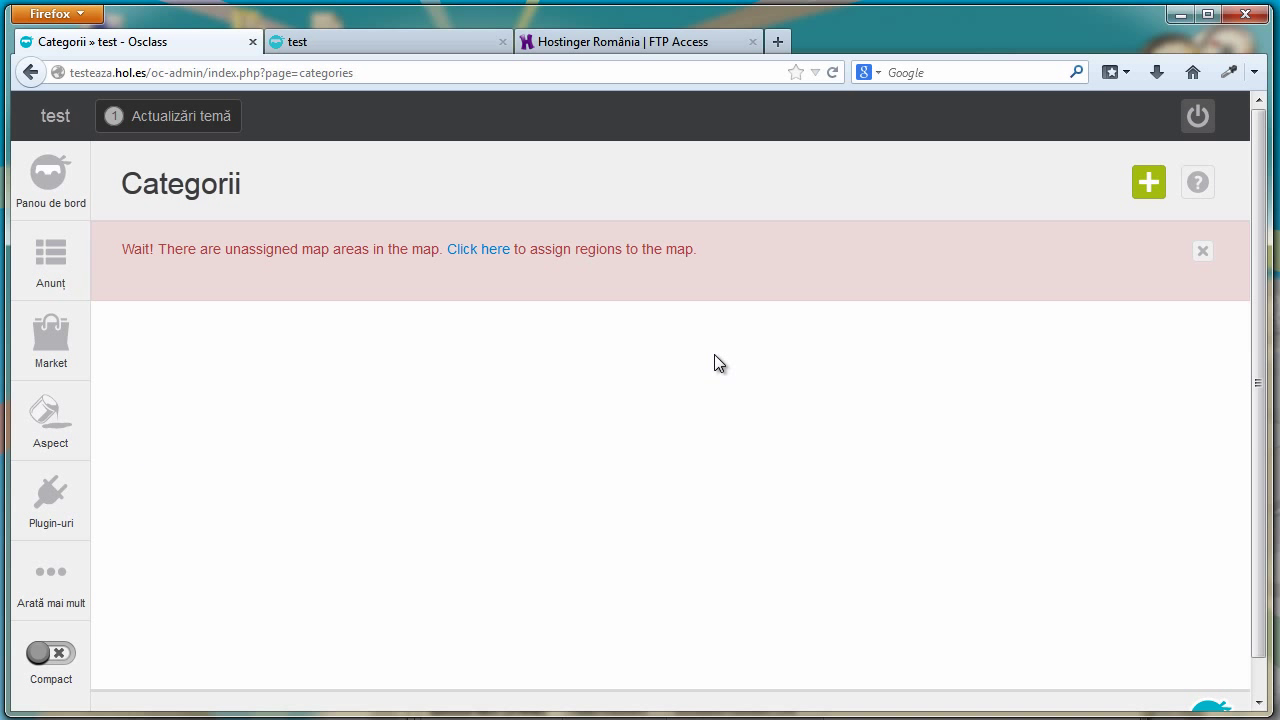
{"action": "left_click", "coordinate": [1148, 182]}
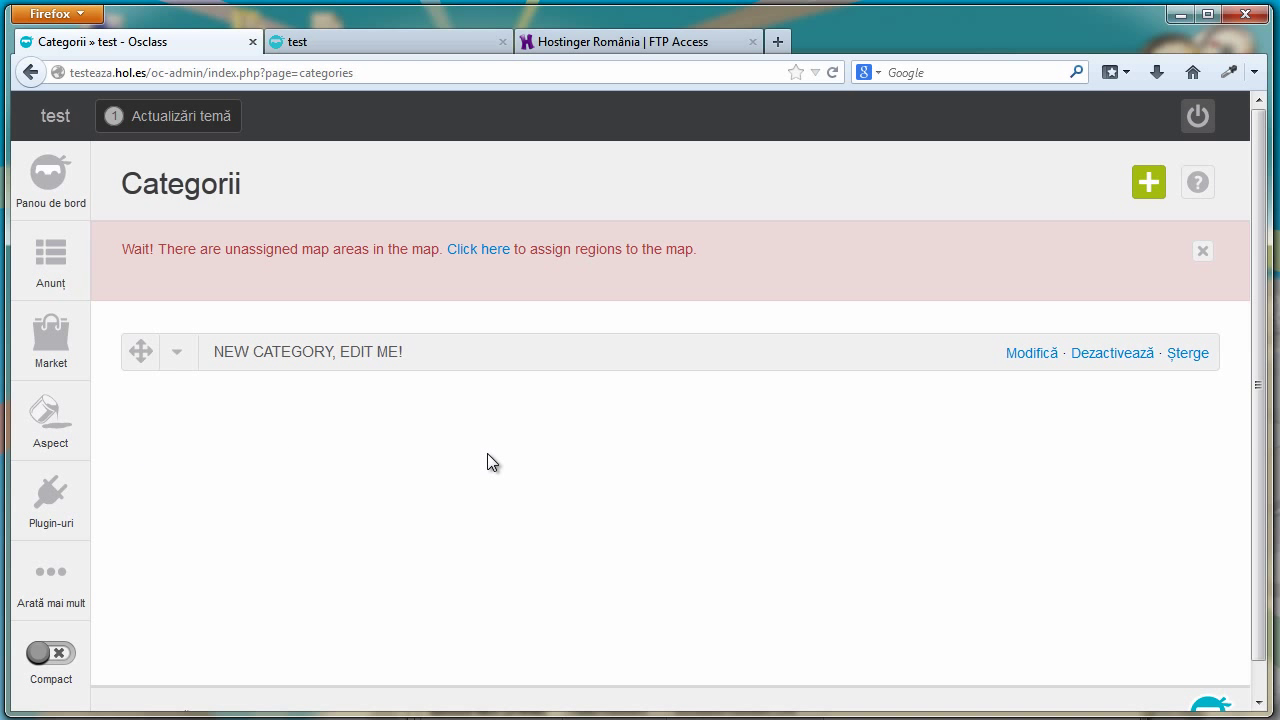
{"action": "left_click", "coordinate": [1032, 353]}
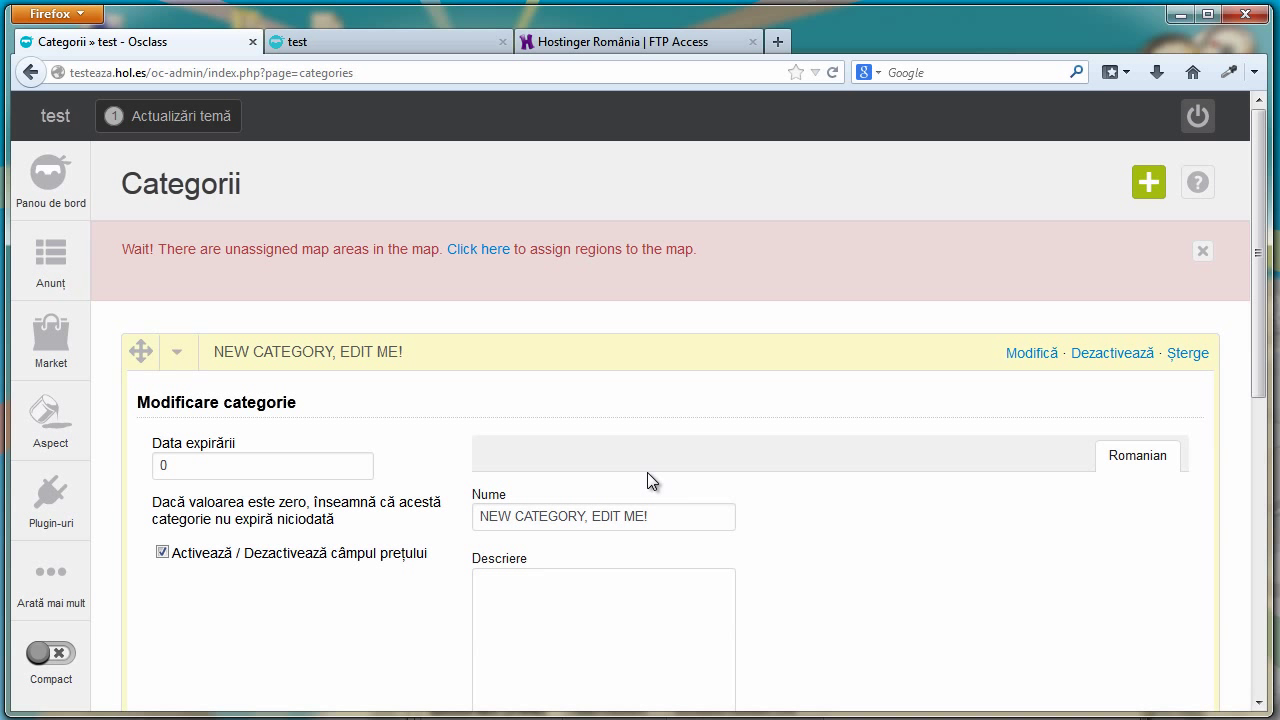
{"action": "scroll", "coordinate": [460, 500], "scroll_direction": "down", "scroll_amount": 4}
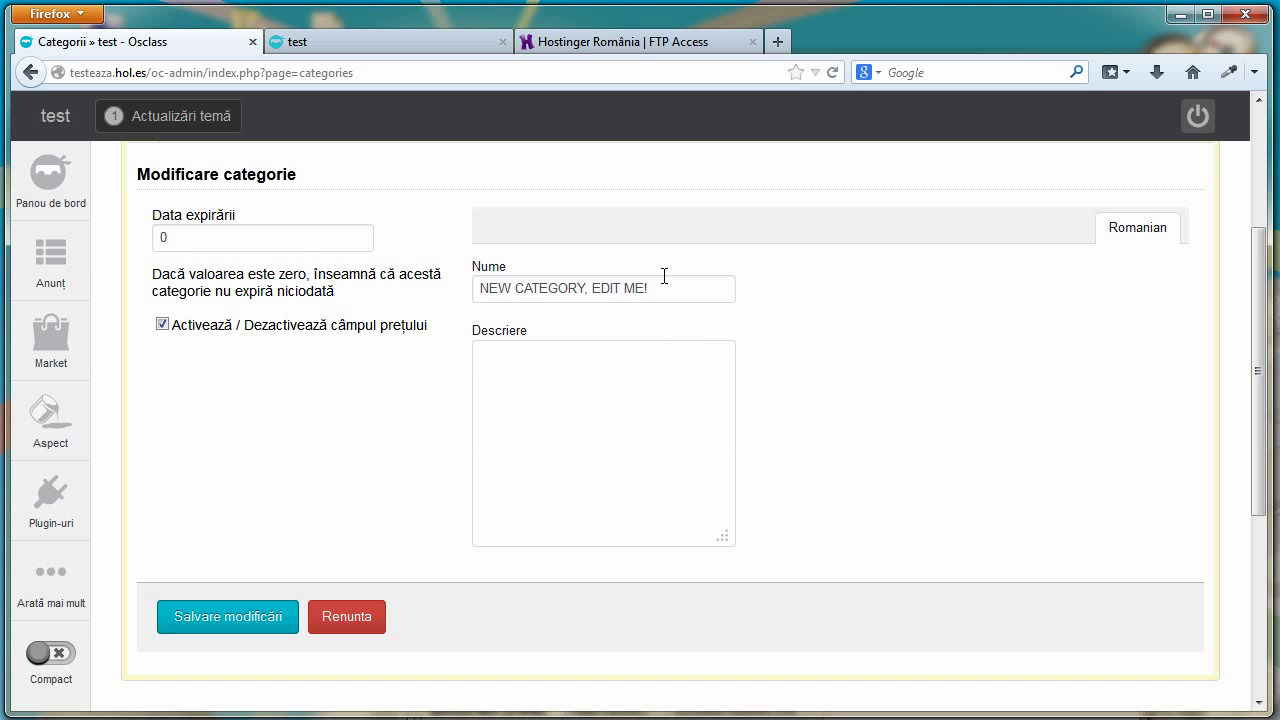
{"action": "left_click_drag", "start_coordinate": [663, 288], "coordinate": [467, 303]}
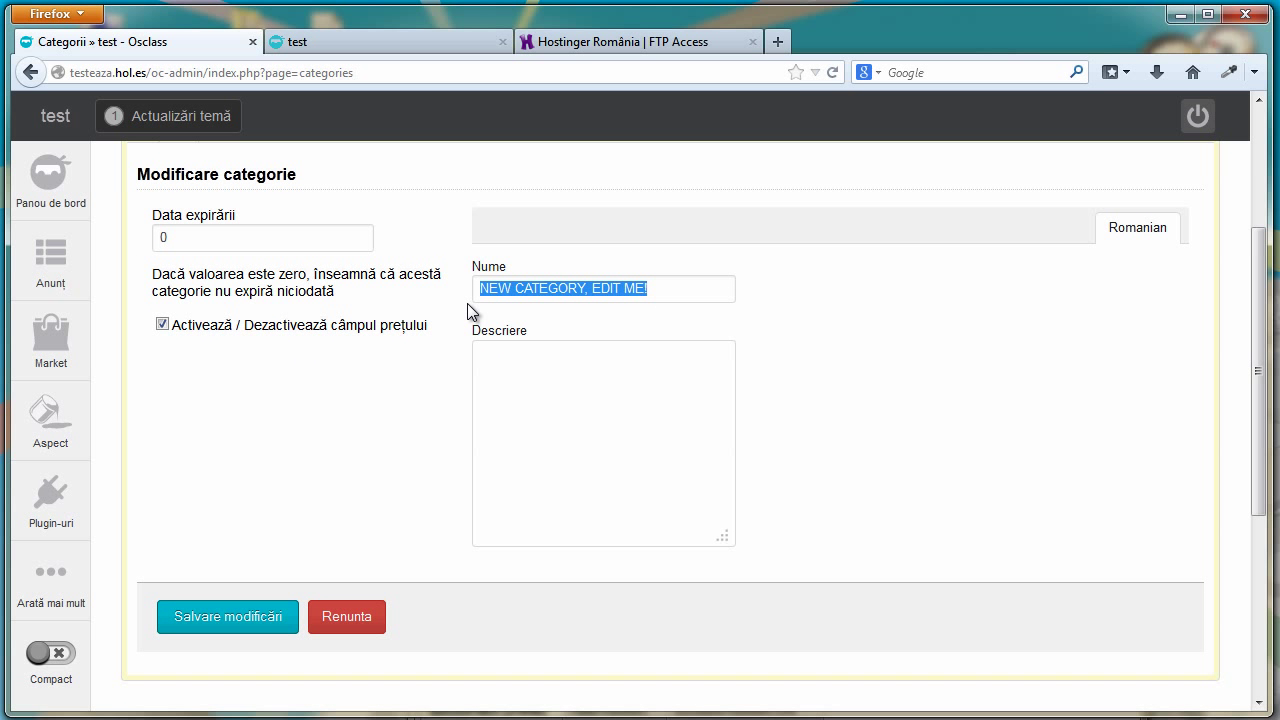
{"action": "type", "text": "animale"}
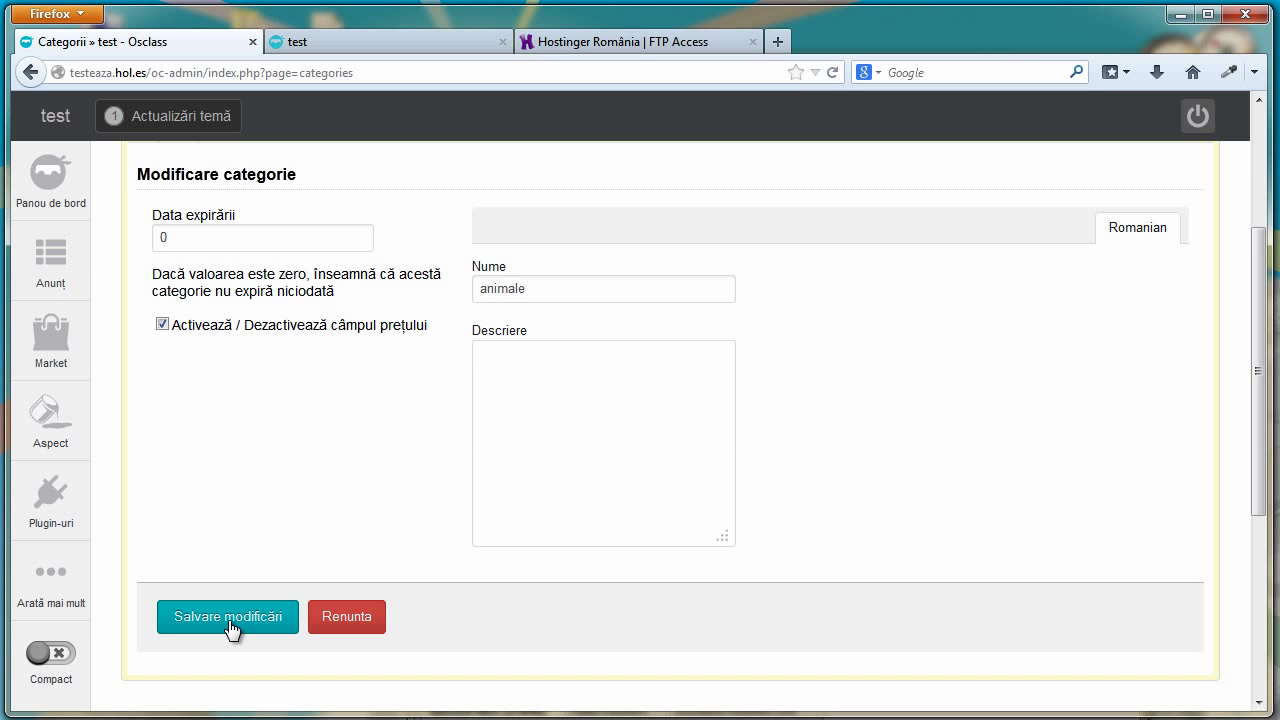
{"action": "left_click", "coordinate": [233, 622]}
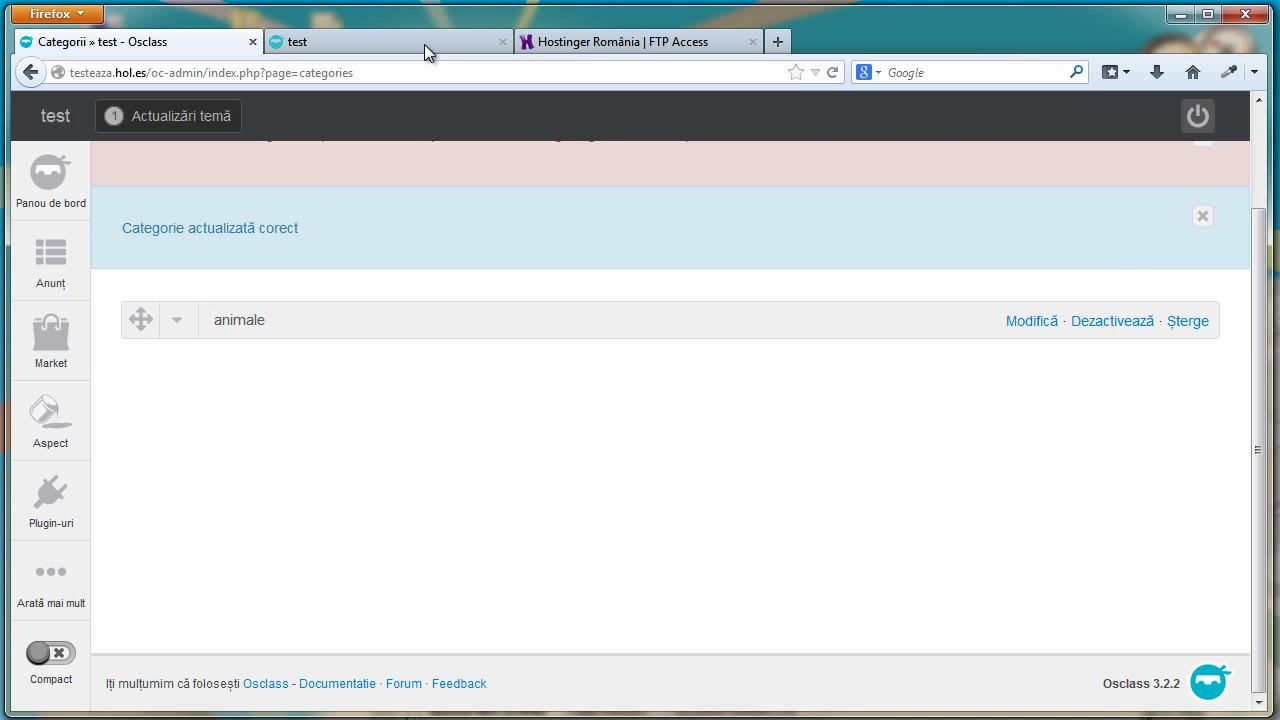
Open and close the front page's category dropdown to check its choices
{"action": "left_click", "coordinate": [424, 44]}
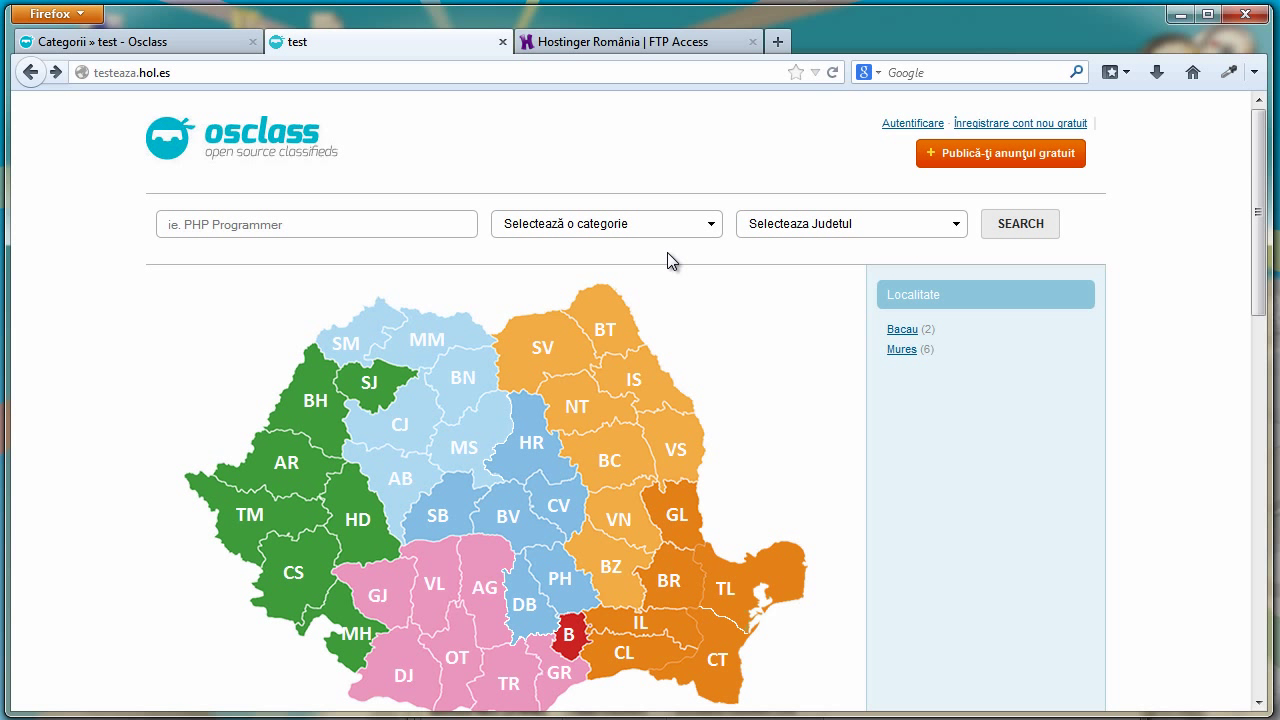
{"action": "left_click", "coordinate": [698, 232]}
{"action": "left_click", "coordinate": [730, 298]}
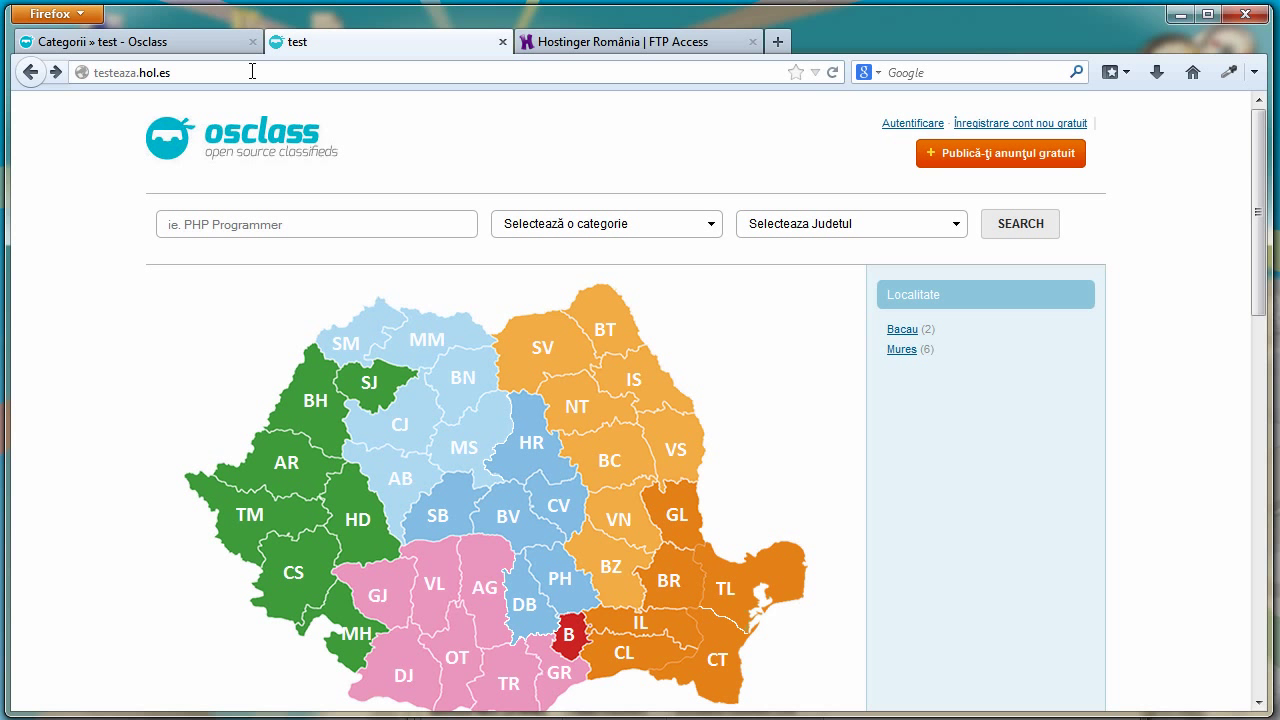
Flip between the admin, FTP and front page tabs, then start a new ad
{"action": "left_click", "coordinate": [100, 41]}
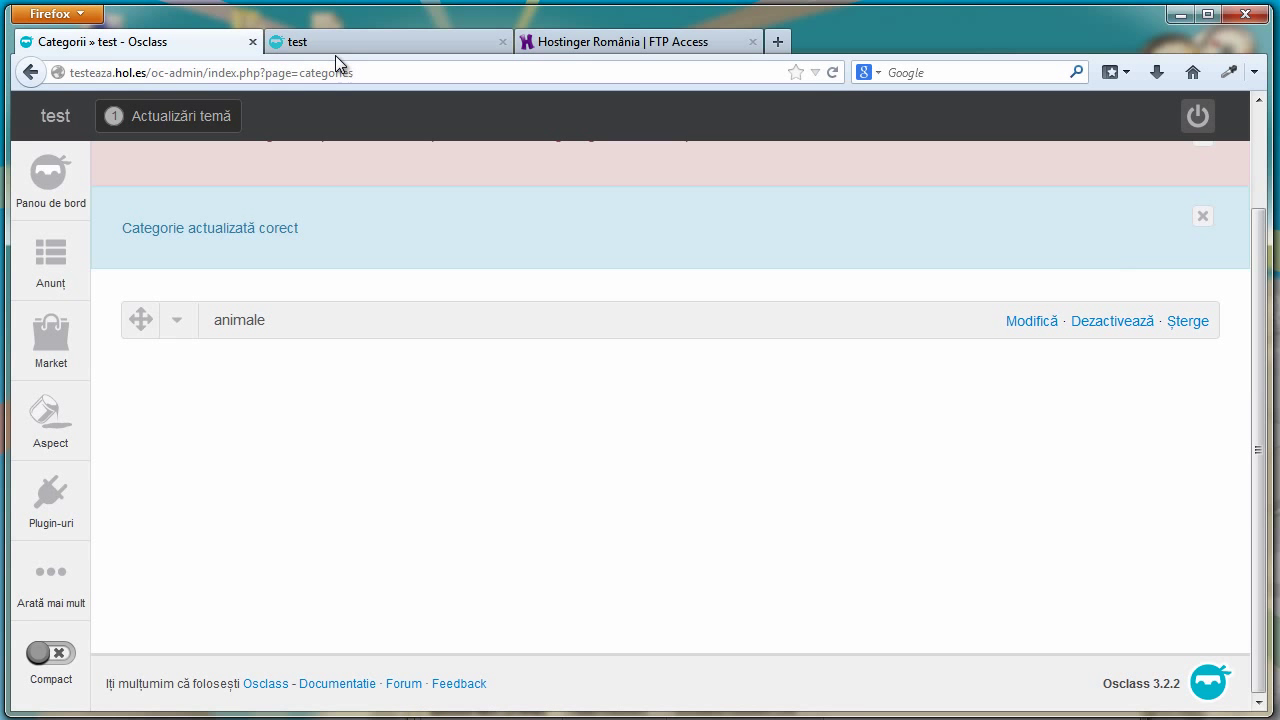
{"action": "left_click", "coordinate": [335, 48]}
{"action": "left_click", "coordinate": [145, 42]}
{"action": "left_click", "coordinate": [375, 44]}
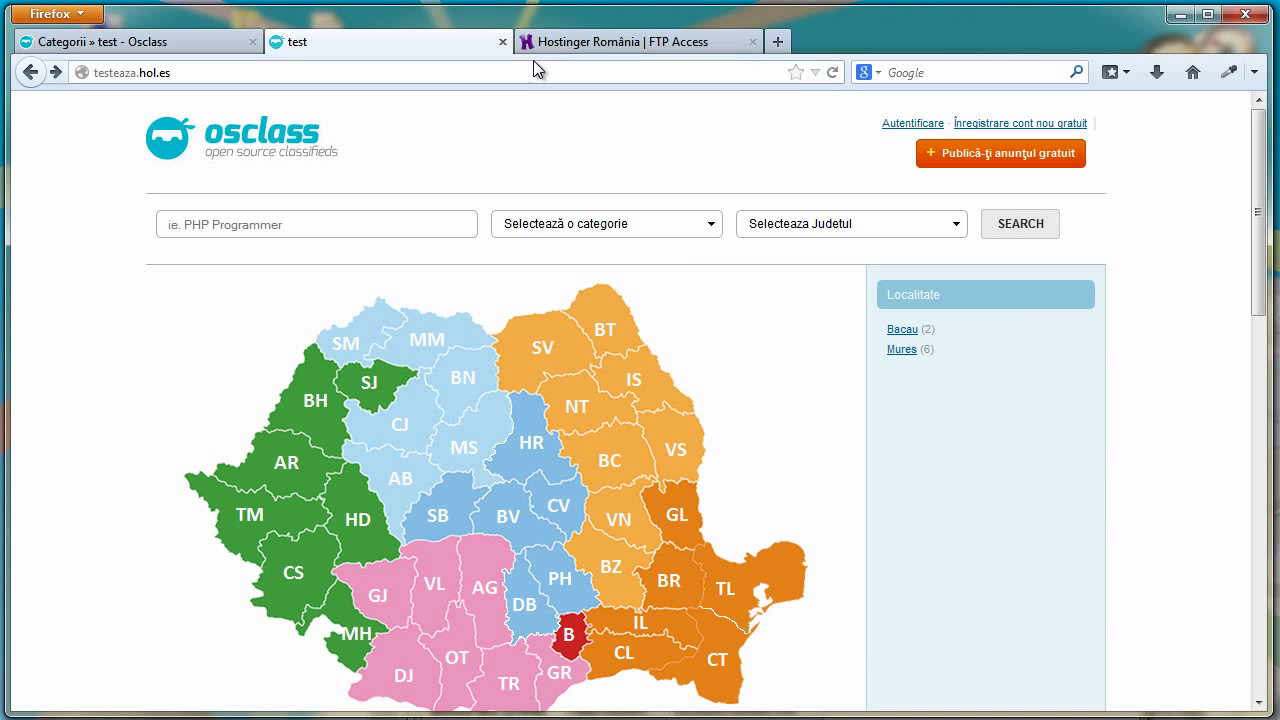
{"action": "left_click", "coordinate": [552, 45]}
{"action": "left_click", "coordinate": [379, 50]}
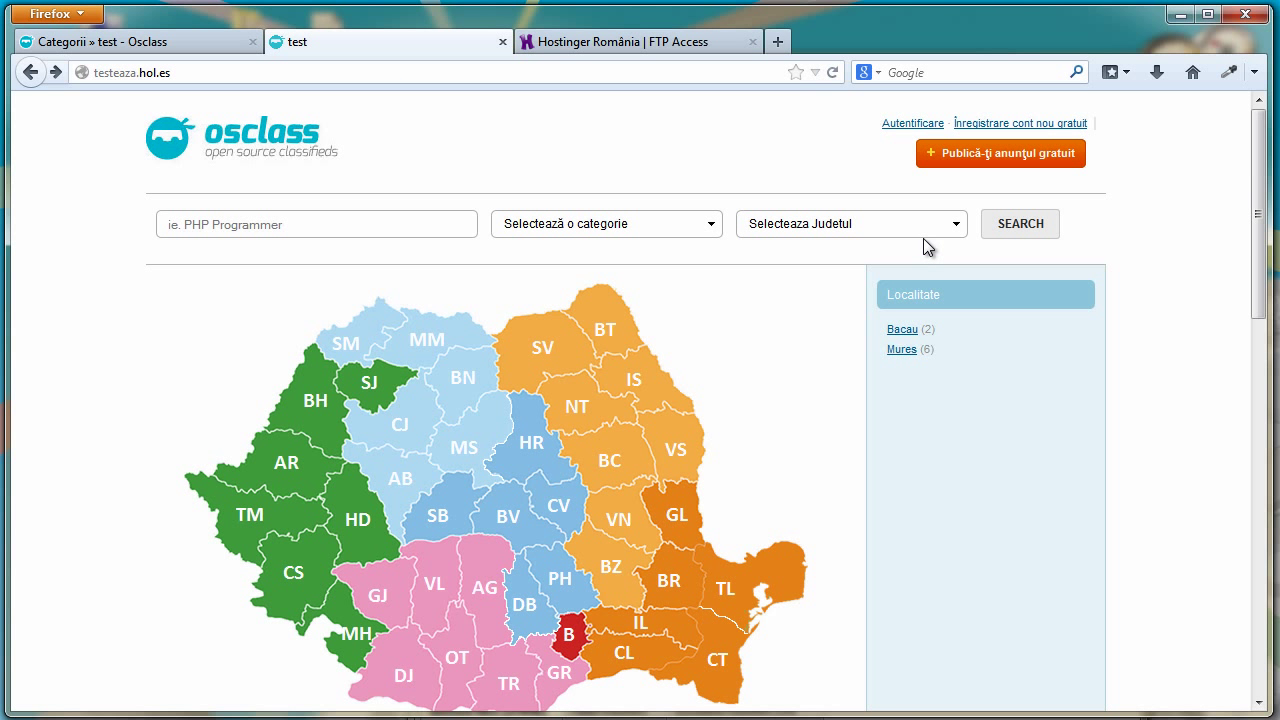
{"action": "left_click", "coordinate": [977, 160]}
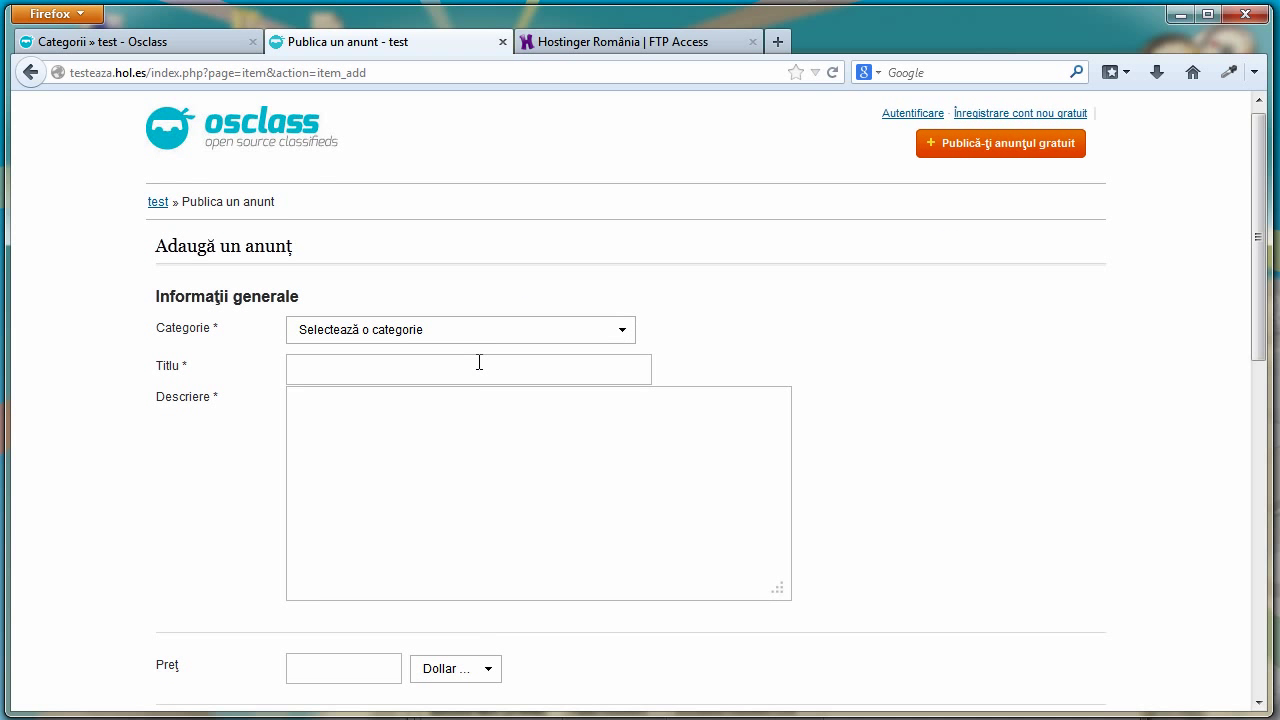
Review the listing form's Țara options without changing them, then bring FileZilla forward
{"action": "scroll", "coordinate": [476, 365], "scroll_direction": "down", "scroll_amount": 3}
{"action": "scroll", "coordinate": [473, 380], "scroll_direction": "down", "scroll_amount": 2}
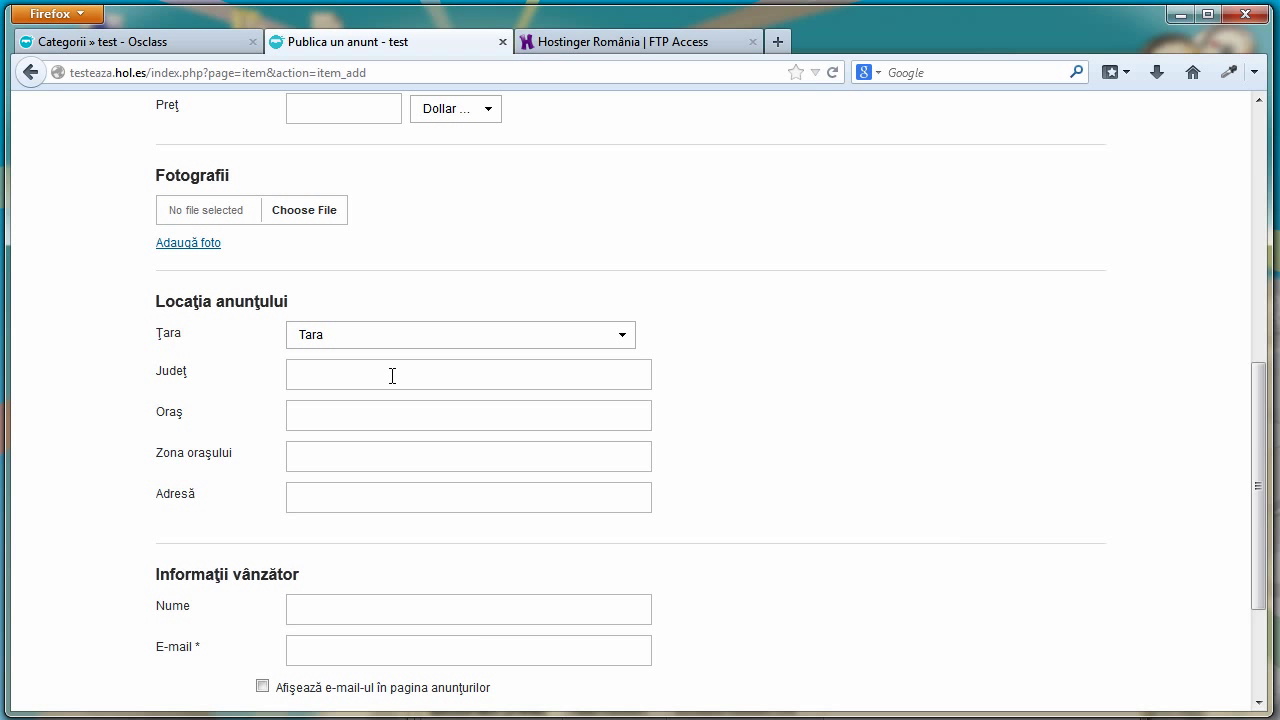
{"action": "left_click", "coordinate": [385, 339]}
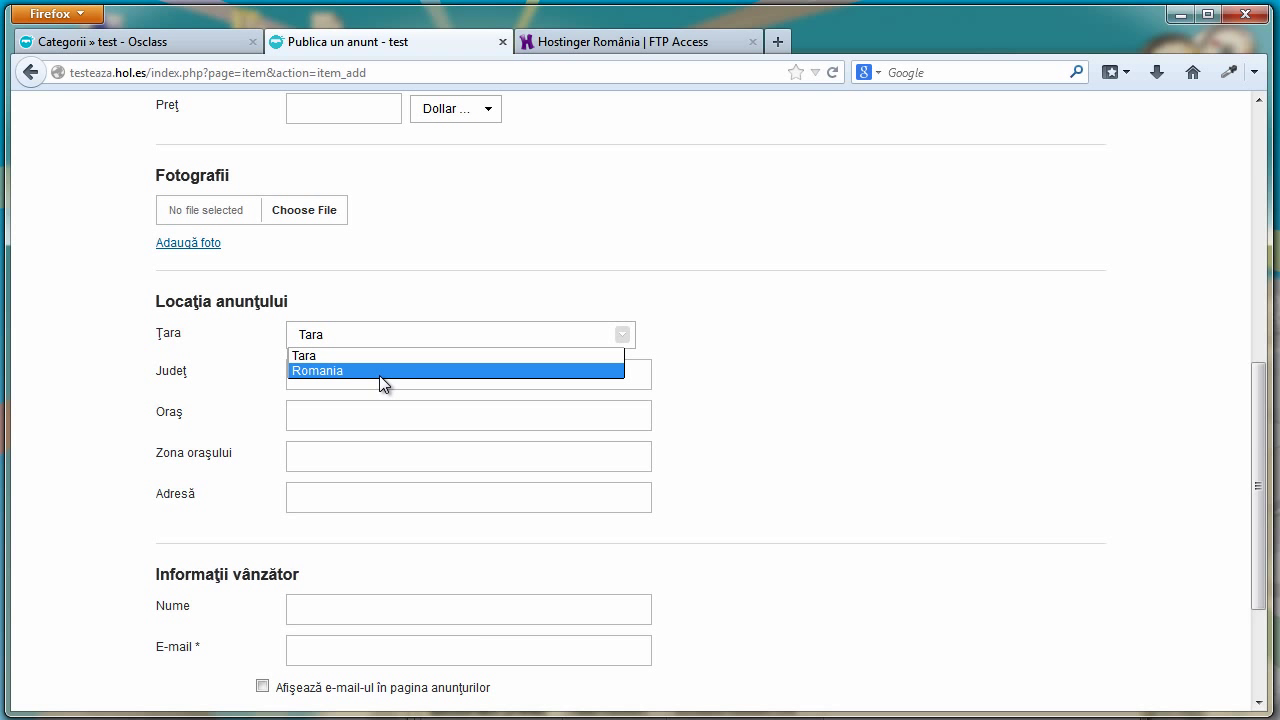
{"action": "left_click", "coordinate": [638, 378]}
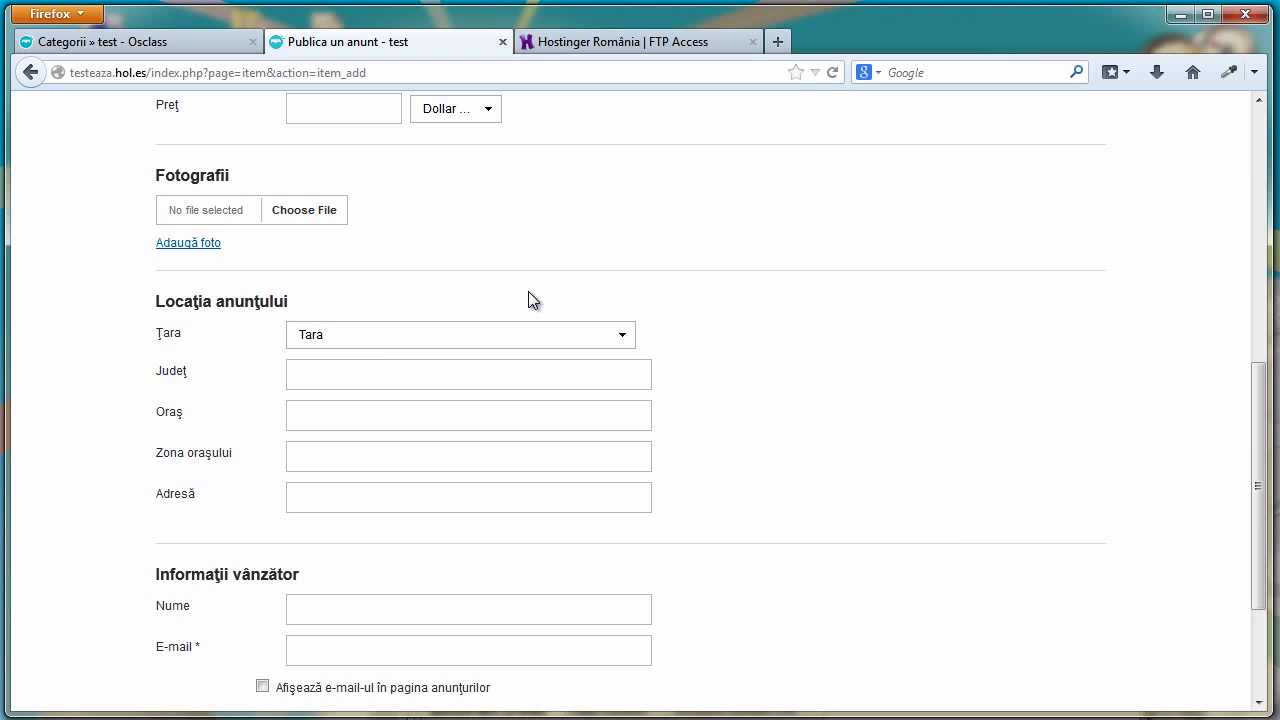
{"action": "left_click", "coordinate": [580, 640]}
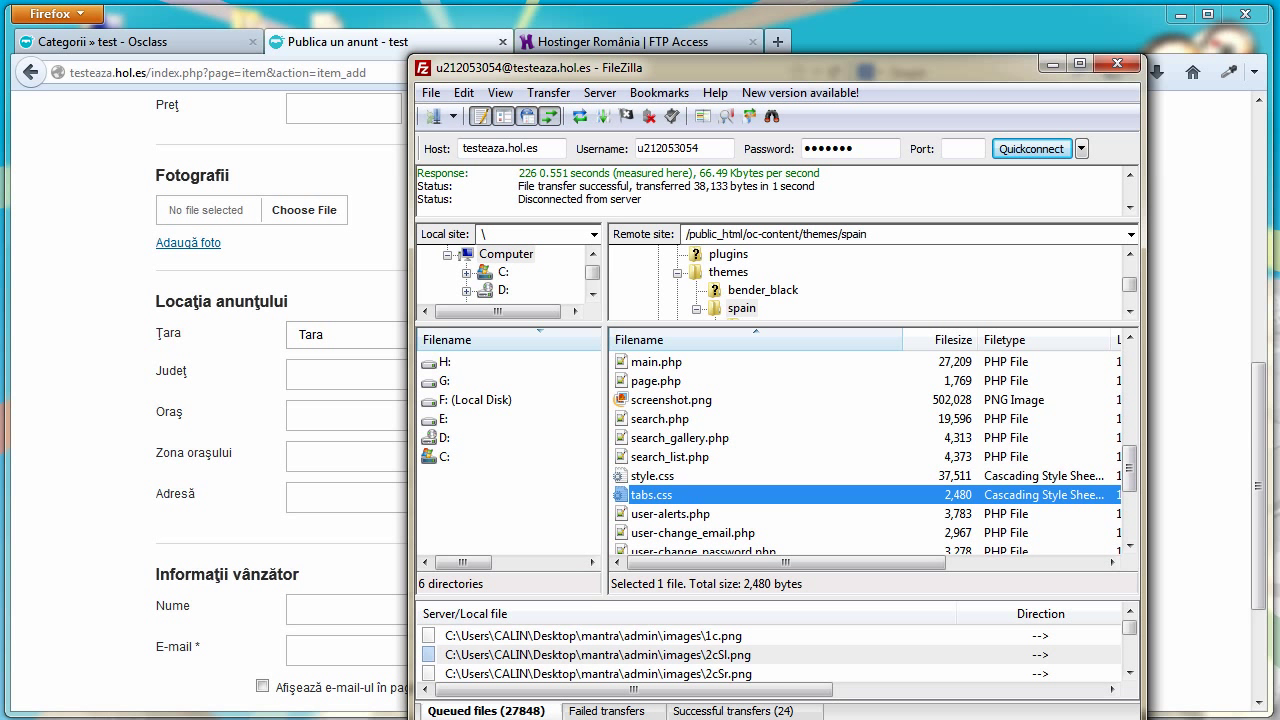
Open the spain theme's item-post.php from the server in Notepad++ via View/Edit
{"action": "left_click_drag", "start_coordinate": [1132, 472], "coordinate": [1136, 418]}
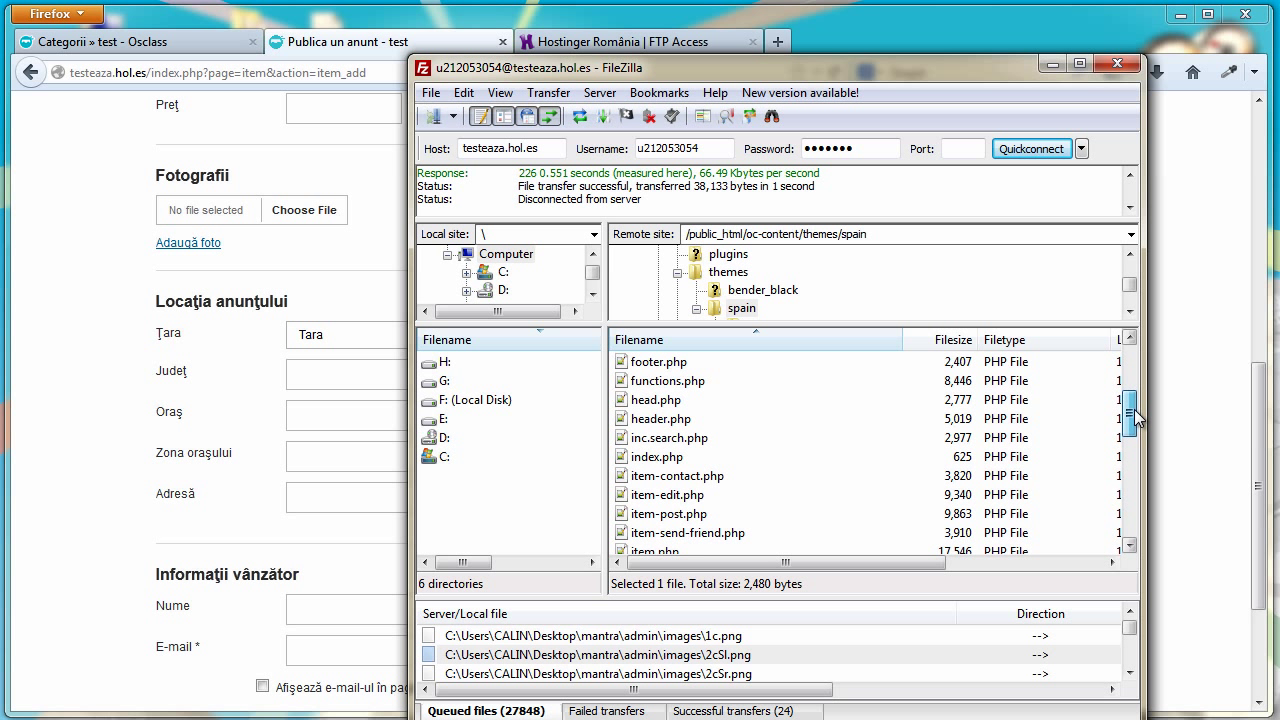
{"action": "left_click", "coordinate": [697, 514]}
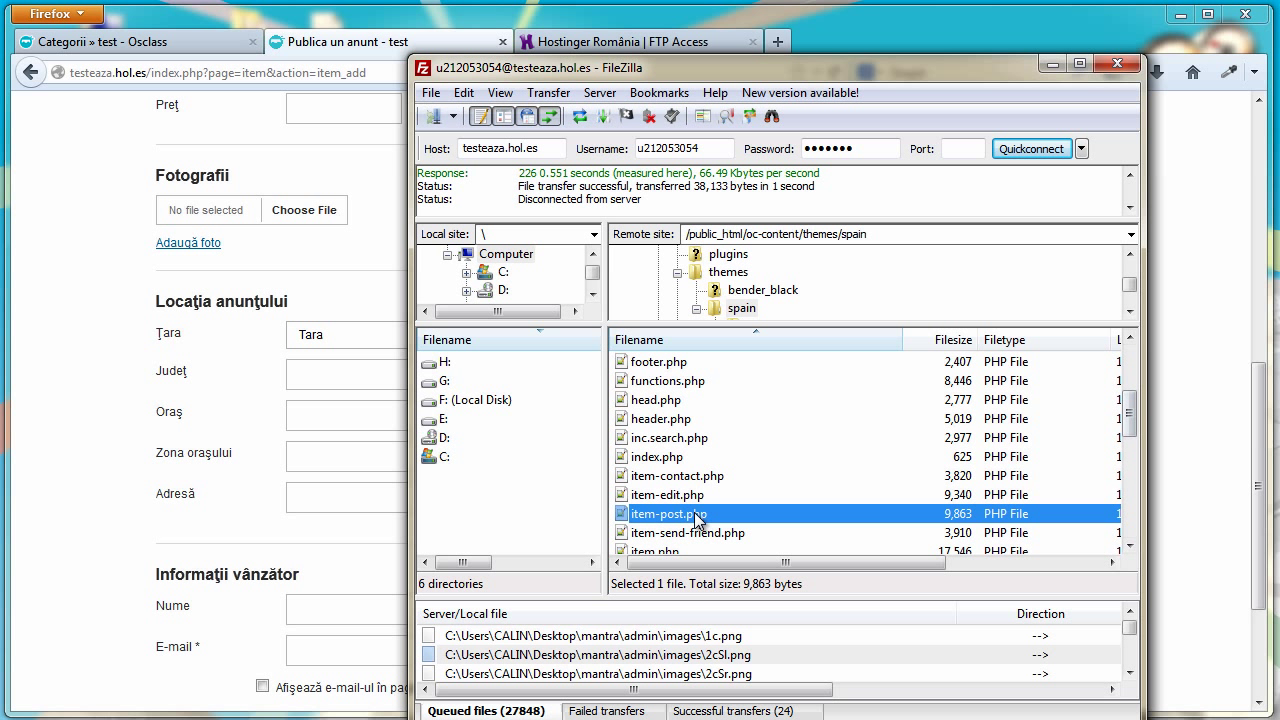
{"action": "right_click", "coordinate": [697, 516]}
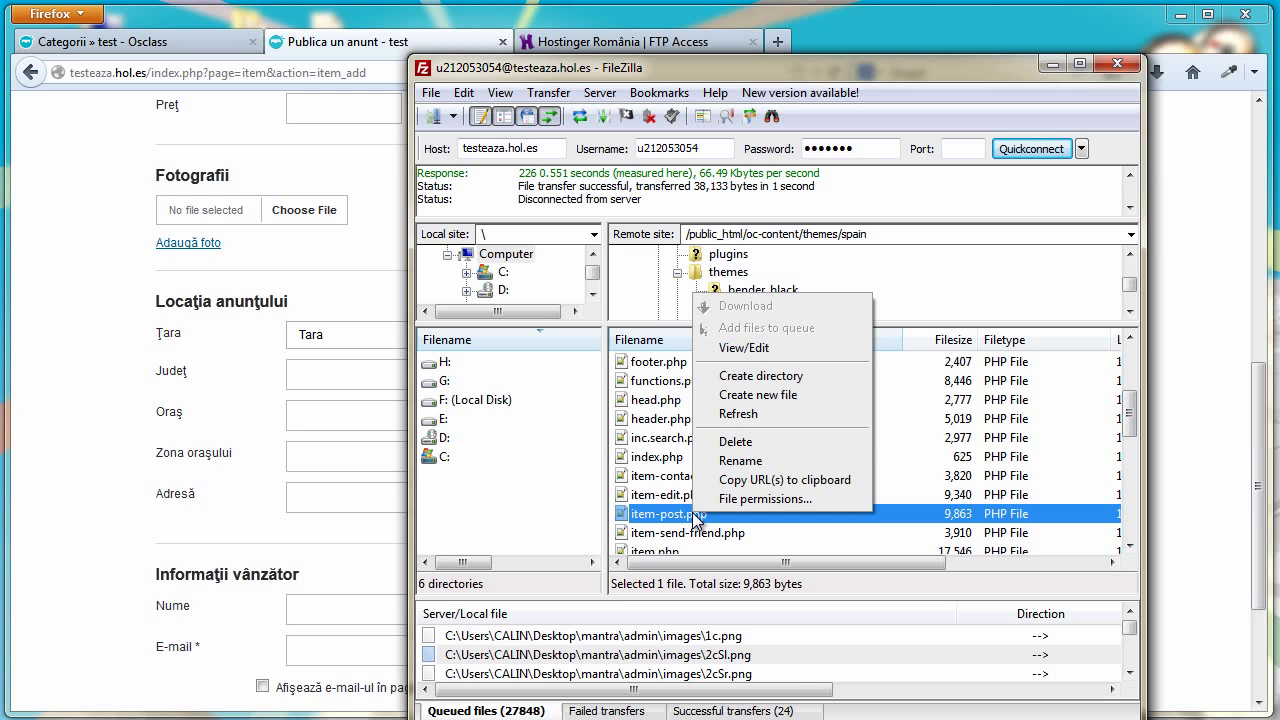
{"action": "left_click", "coordinate": [790, 348]}
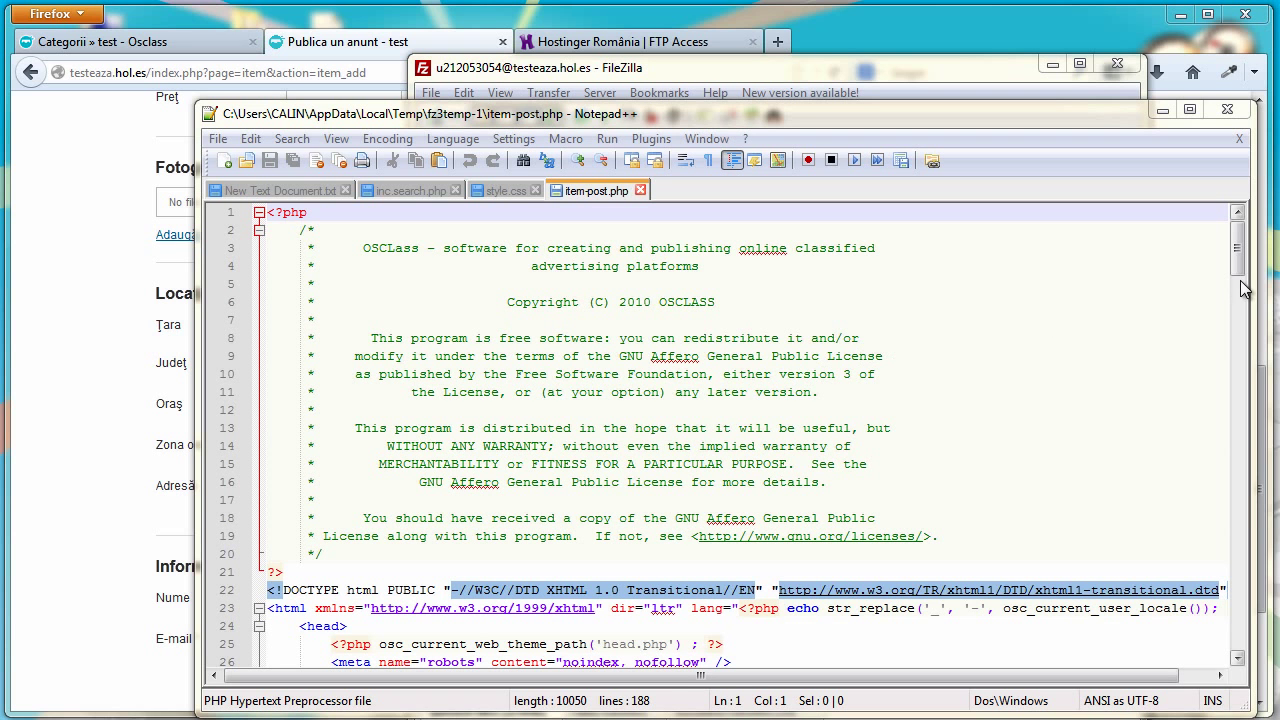
Add an empty line after the closing </script> tag on line 89 of item-post.php
{"action": "left_click_drag", "start_coordinate": [1239, 258], "coordinate": [1240, 425]}
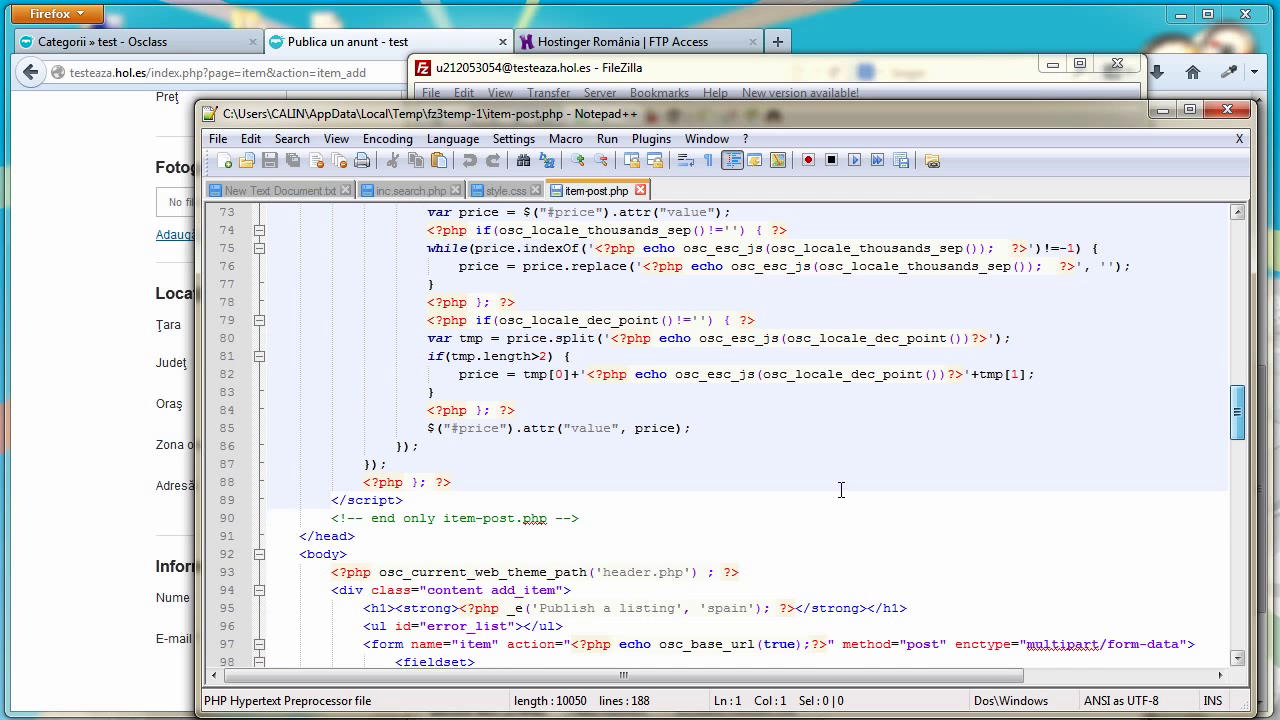
{"action": "left_click", "coordinate": [406, 501]}
{"action": "key", "text": "Return"}
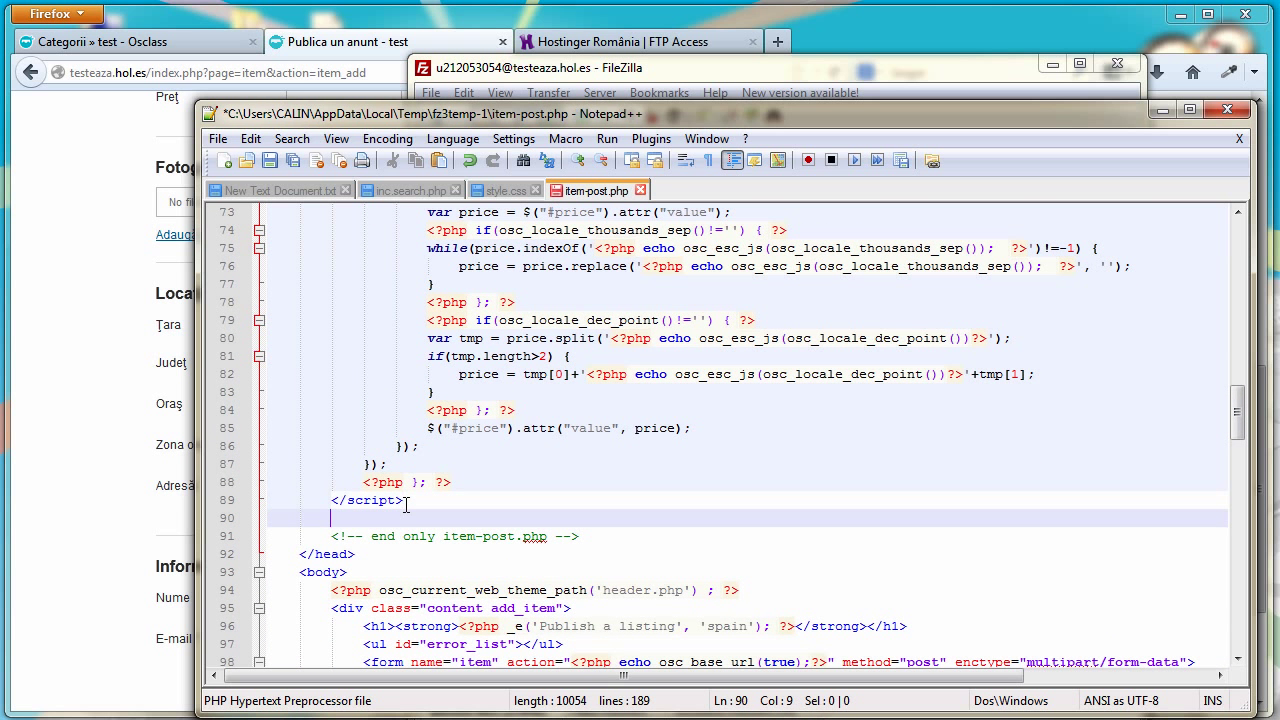
Copy the region-to-city script from New Text Document.txt and paste it onto line 90
{"action": "left_click", "coordinate": [276, 191]}
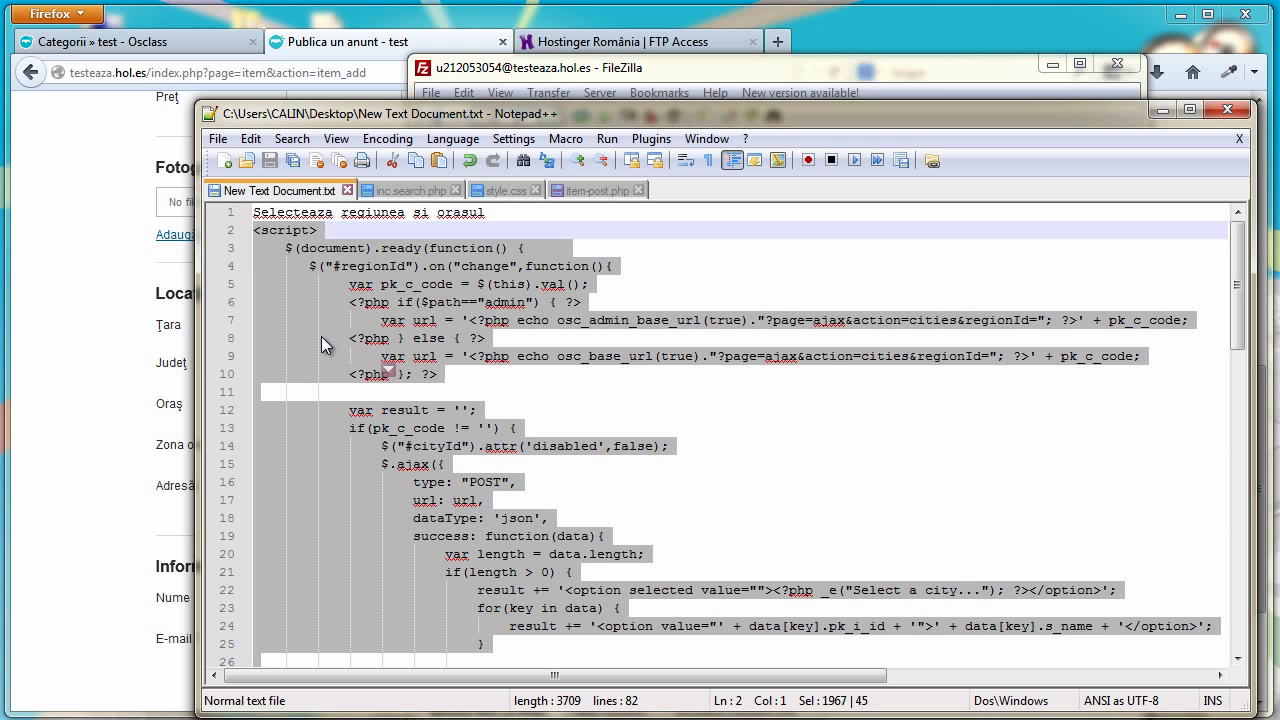
{"action": "scroll", "coordinate": [328, 350], "scroll_direction": "down", "scroll_amount": 2}
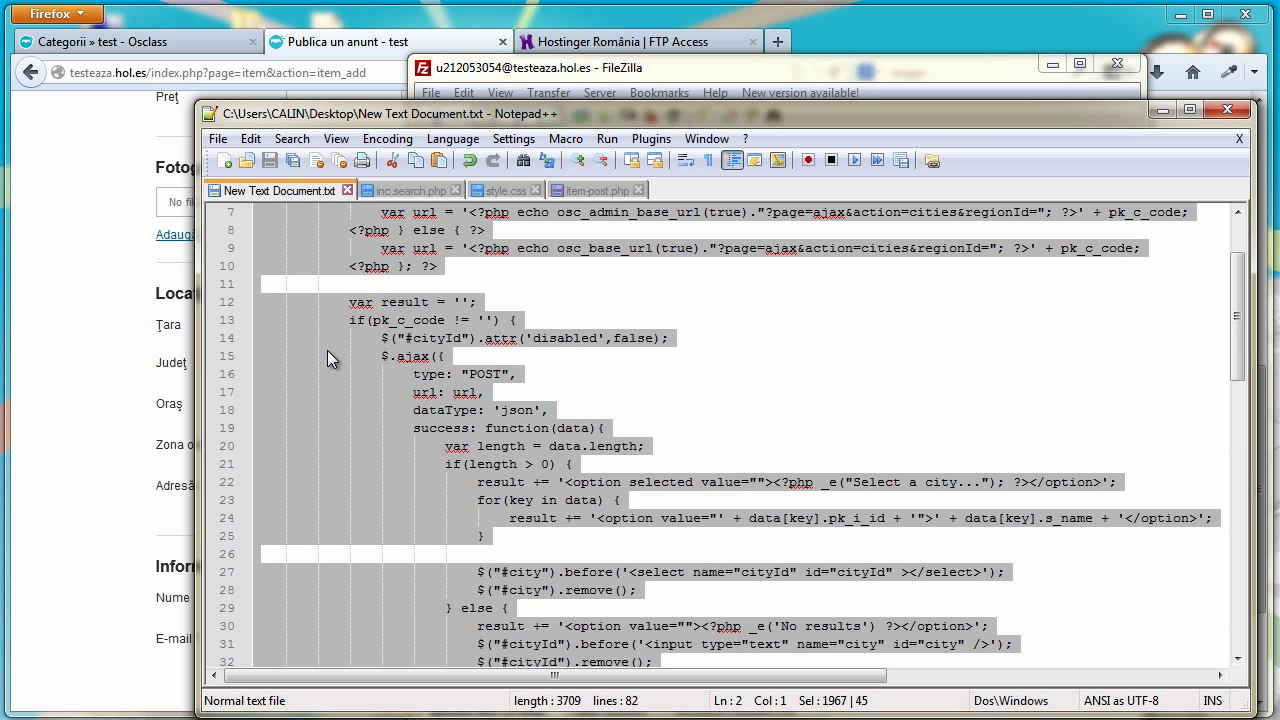
{"action": "scroll", "coordinate": [326, 352], "scroll_direction": "down", "scroll_amount": 5}
{"action": "scroll", "coordinate": [325, 358], "scroll_direction": "up", "scroll_amount": 2}
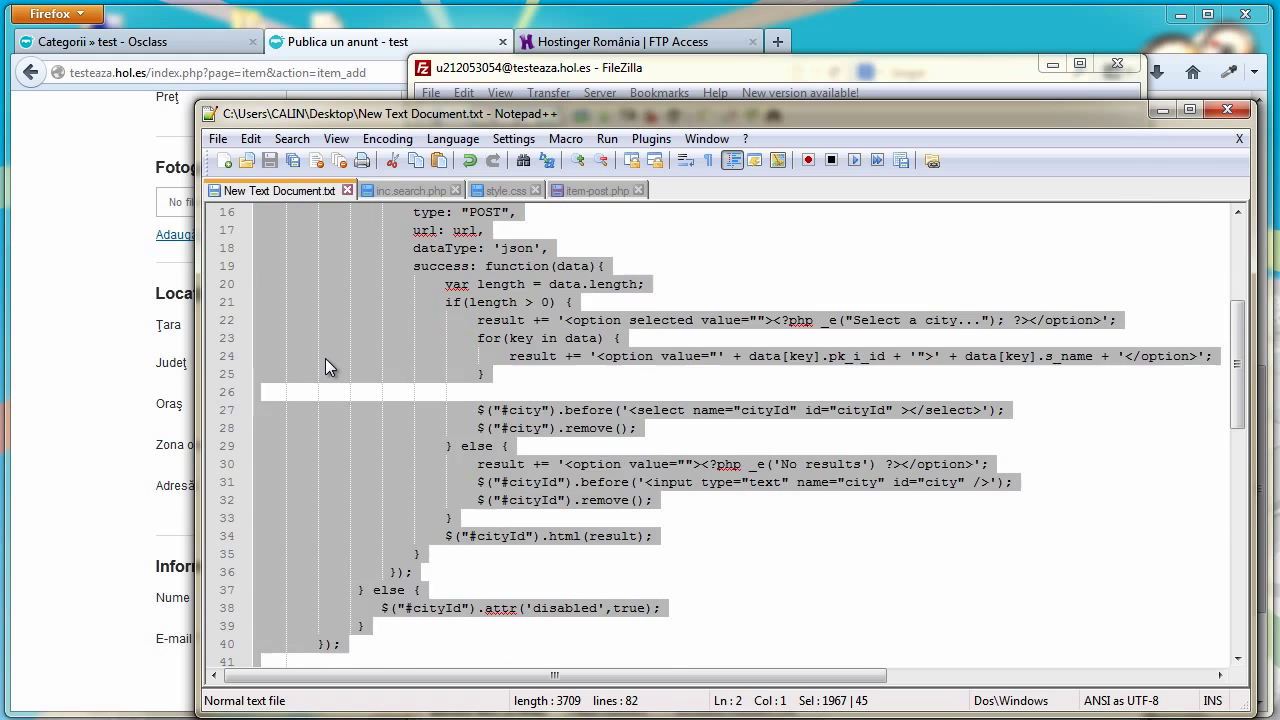
{"action": "scroll", "coordinate": [325, 358], "scroll_direction": "up", "scroll_amount": 1}
{"action": "right_click", "coordinate": [325, 337]}
{"action": "left_click", "coordinate": [365, 366]}
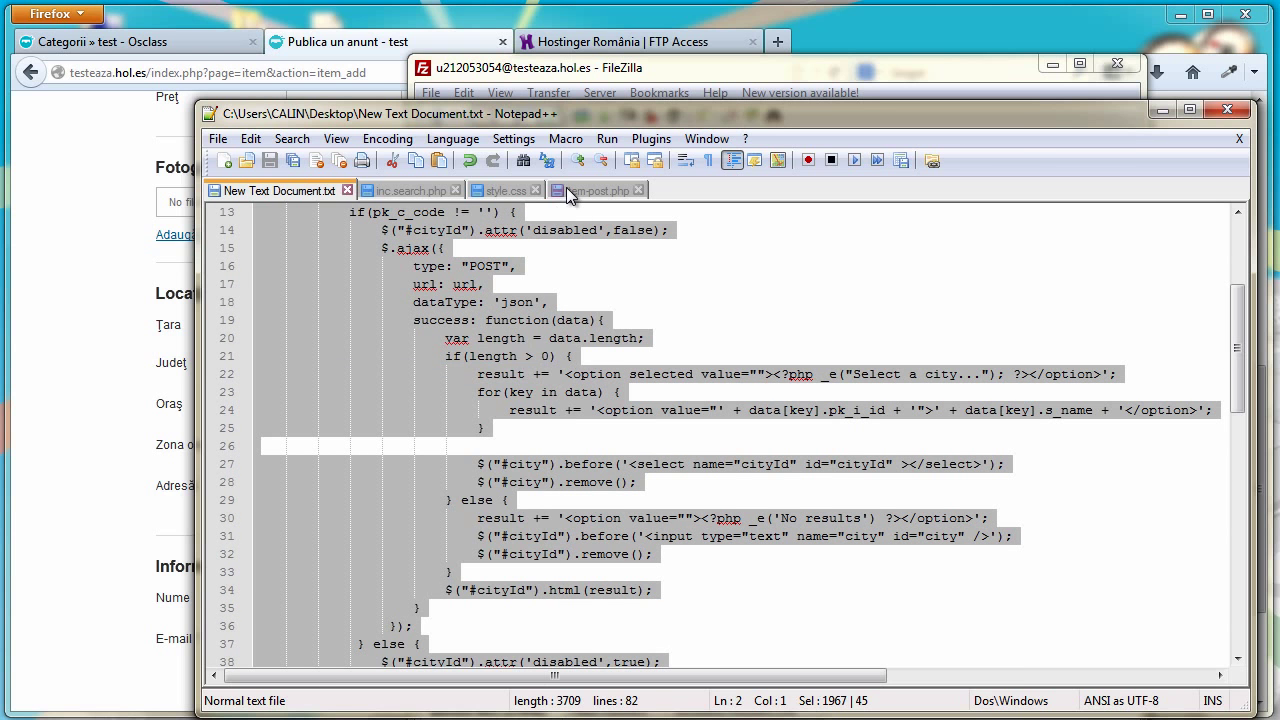
{"action": "left_click", "coordinate": [590, 190]}
{"action": "right_click", "coordinate": [342, 518]}
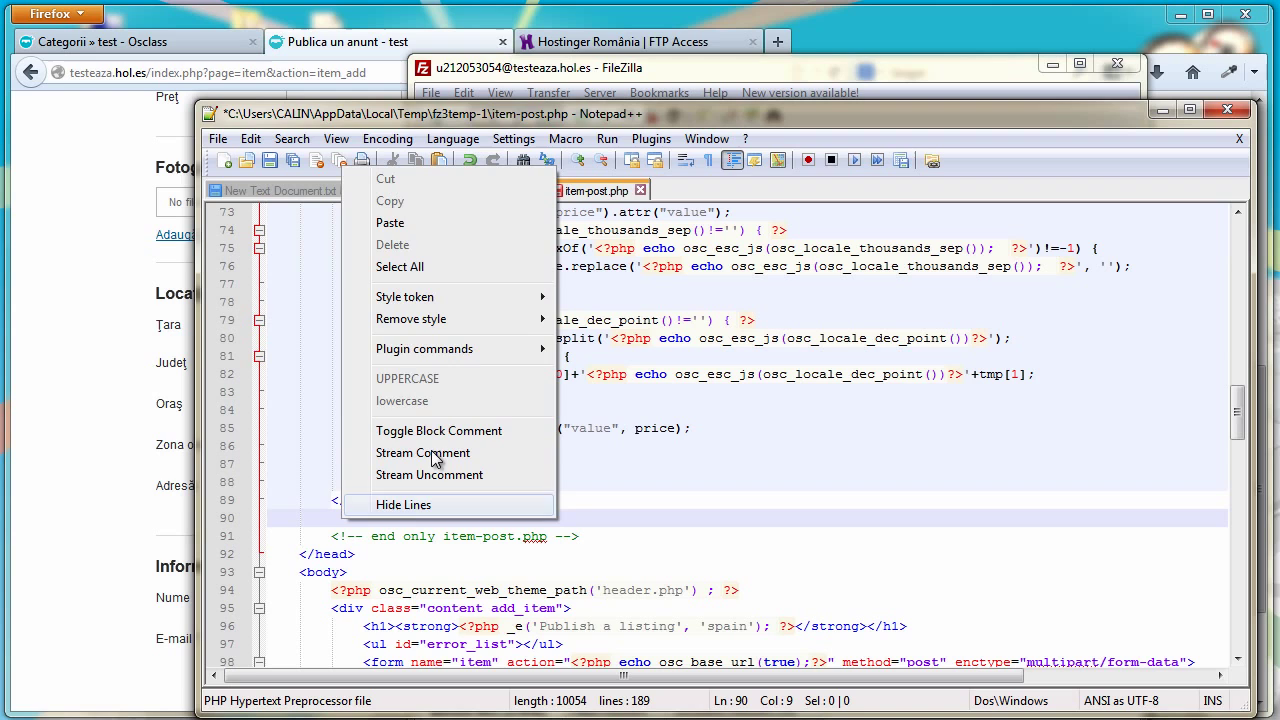
{"action": "left_click", "coordinate": [400, 223]}
{"action": "scroll", "coordinate": [434, 280], "scroll_direction": "down", "scroll_amount": 2}
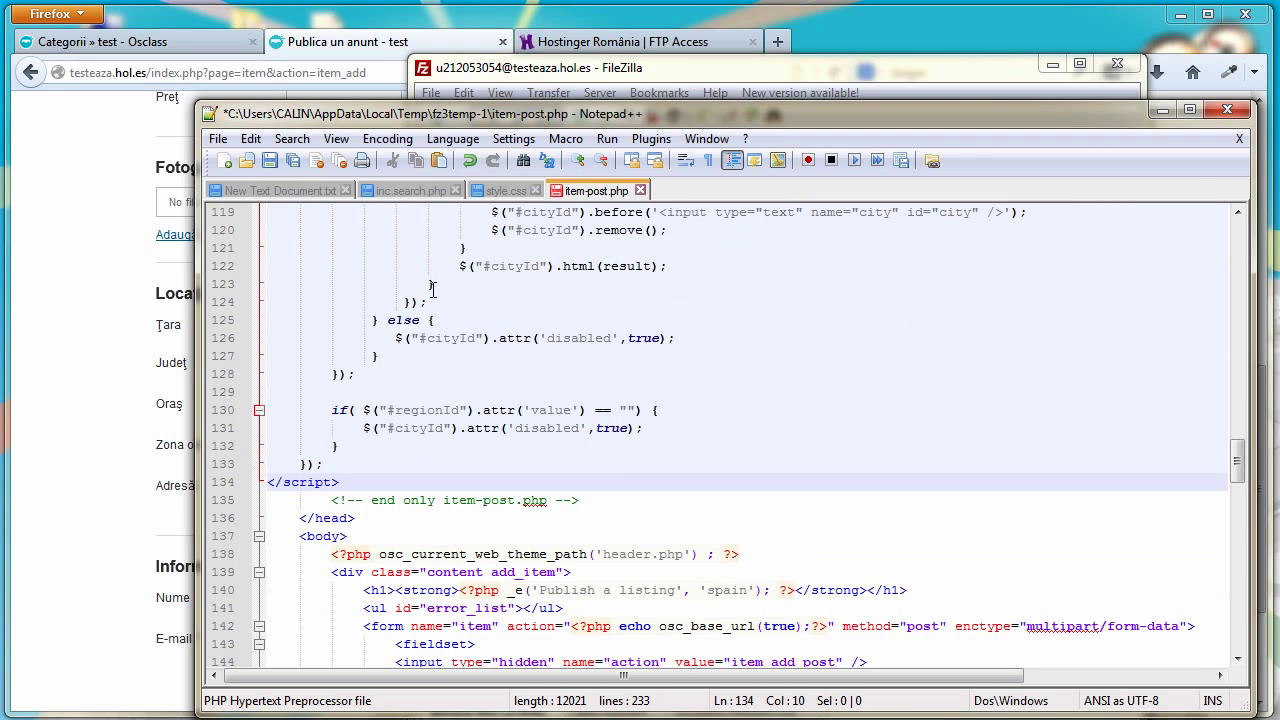
Copy the region_select code from line 53 of New Text Document.txt
{"action": "scroll", "coordinate": [434, 288], "scroll_direction": "down", "scroll_amount": 8}
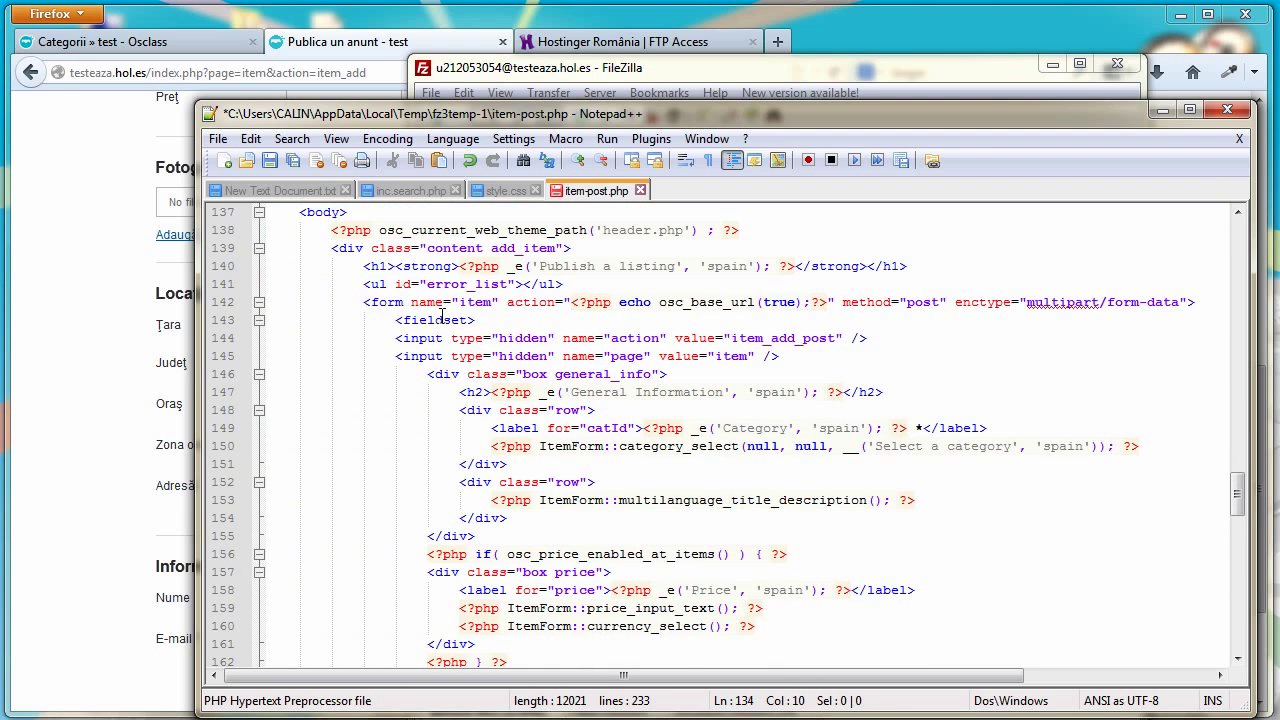
{"action": "scroll", "coordinate": [441, 318], "scroll_direction": "down", "scroll_amount": 6}
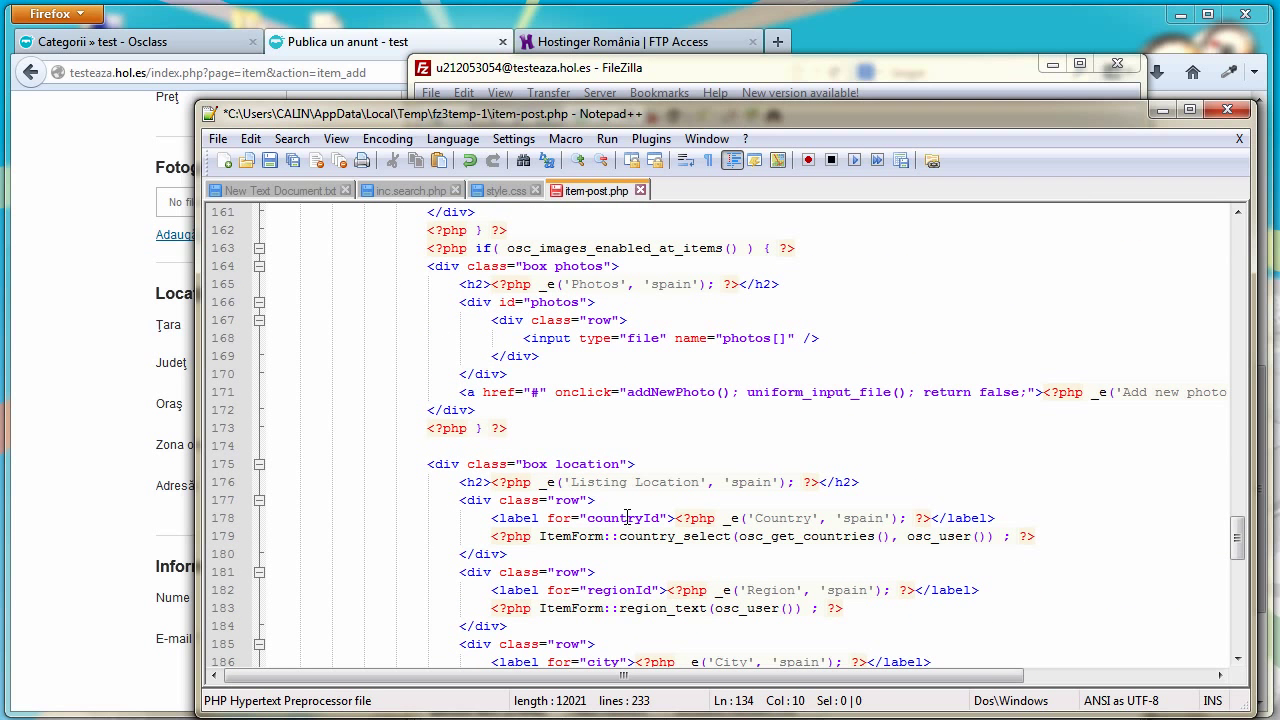
{"action": "scroll", "coordinate": [622, 543], "scroll_direction": "down", "scroll_amount": 1}
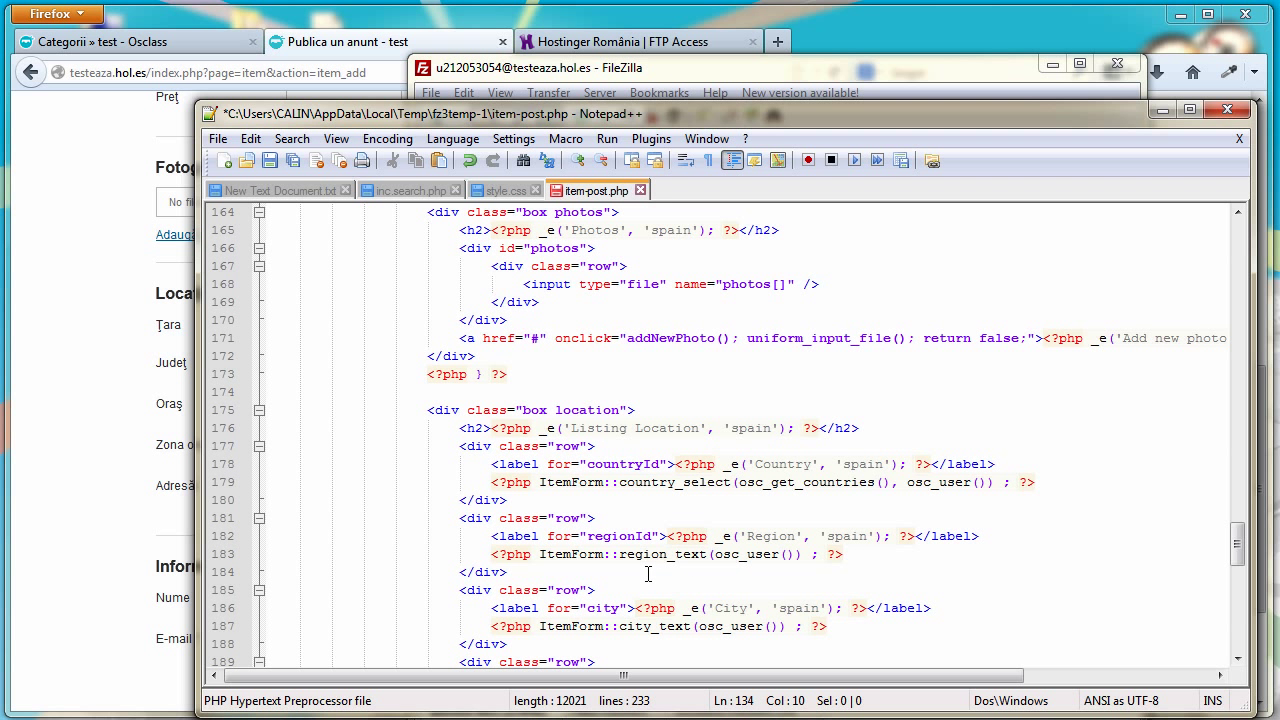
{"action": "scroll", "coordinate": [582, 556], "scroll_direction": "down", "scroll_amount": 1}
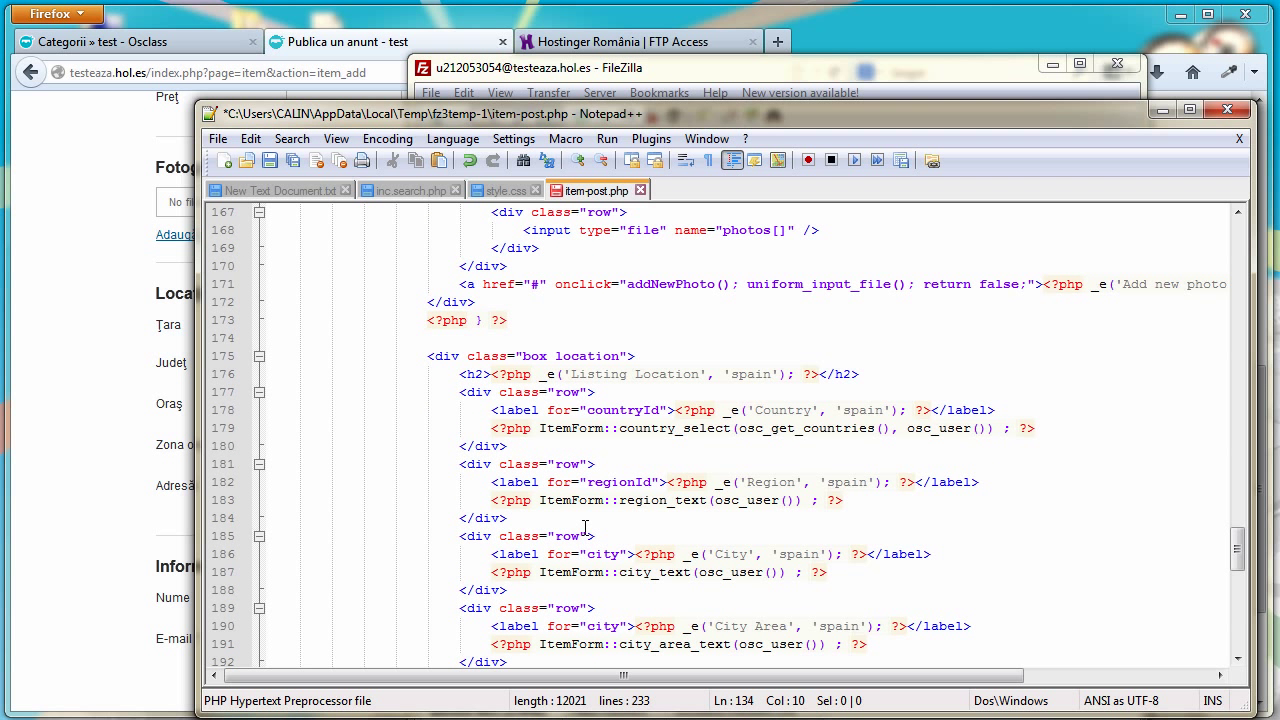
{"action": "left_click", "coordinate": [290, 191]}
{"action": "scroll", "coordinate": [487, 449], "scroll_direction": "down", "scroll_amount": 4}
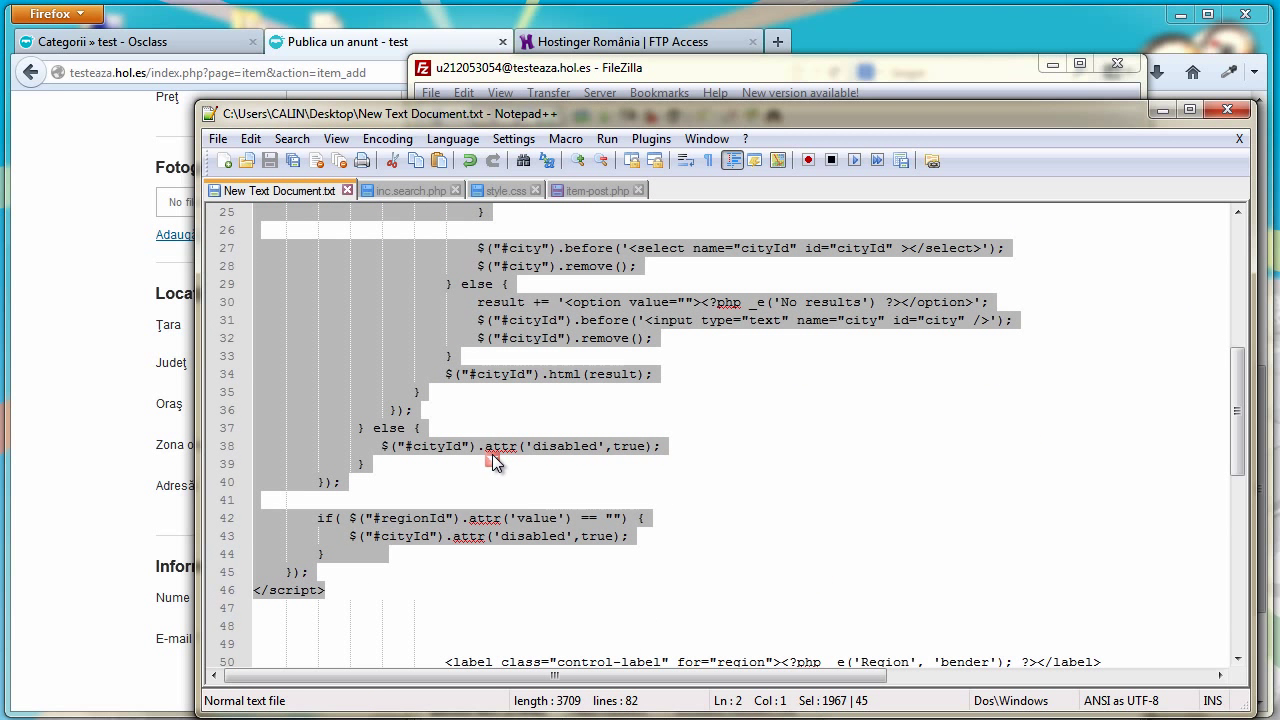
{"action": "left_click_drag", "start_coordinate": [1237, 412], "coordinate": [1228, 486]}
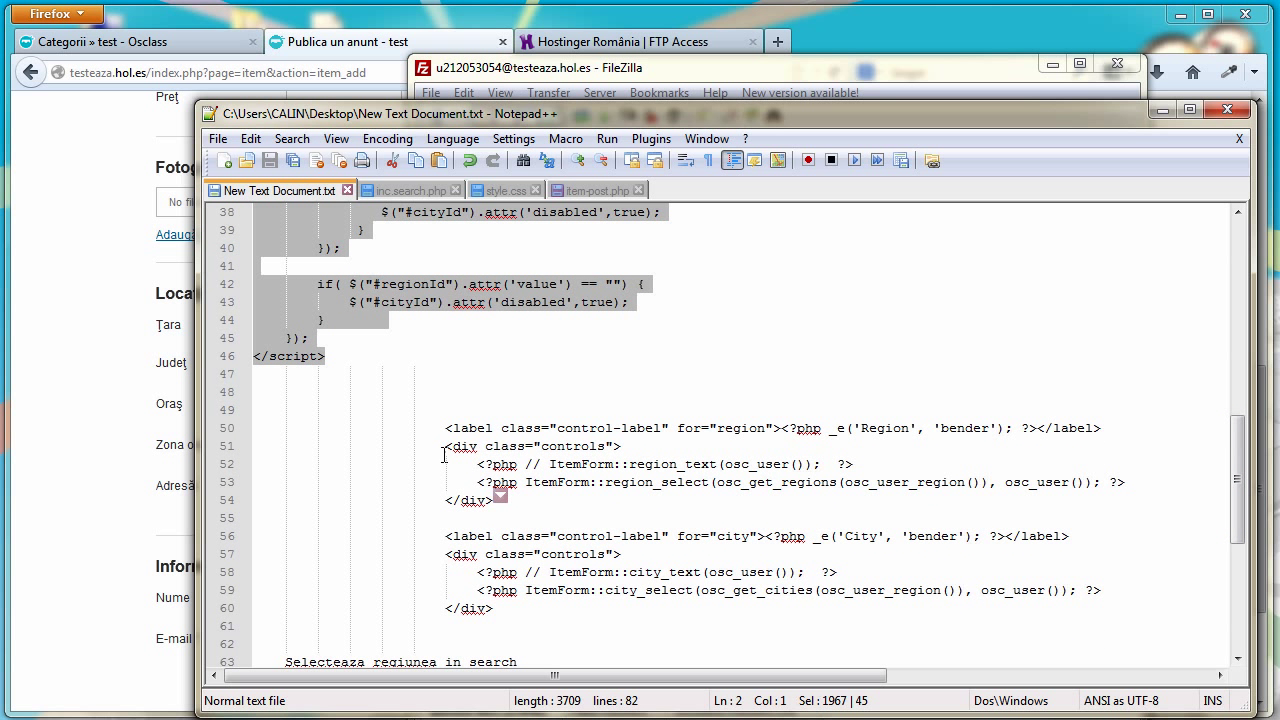
{"action": "left_click_drag", "start_coordinate": [1133, 482], "coordinate": [478, 484]}
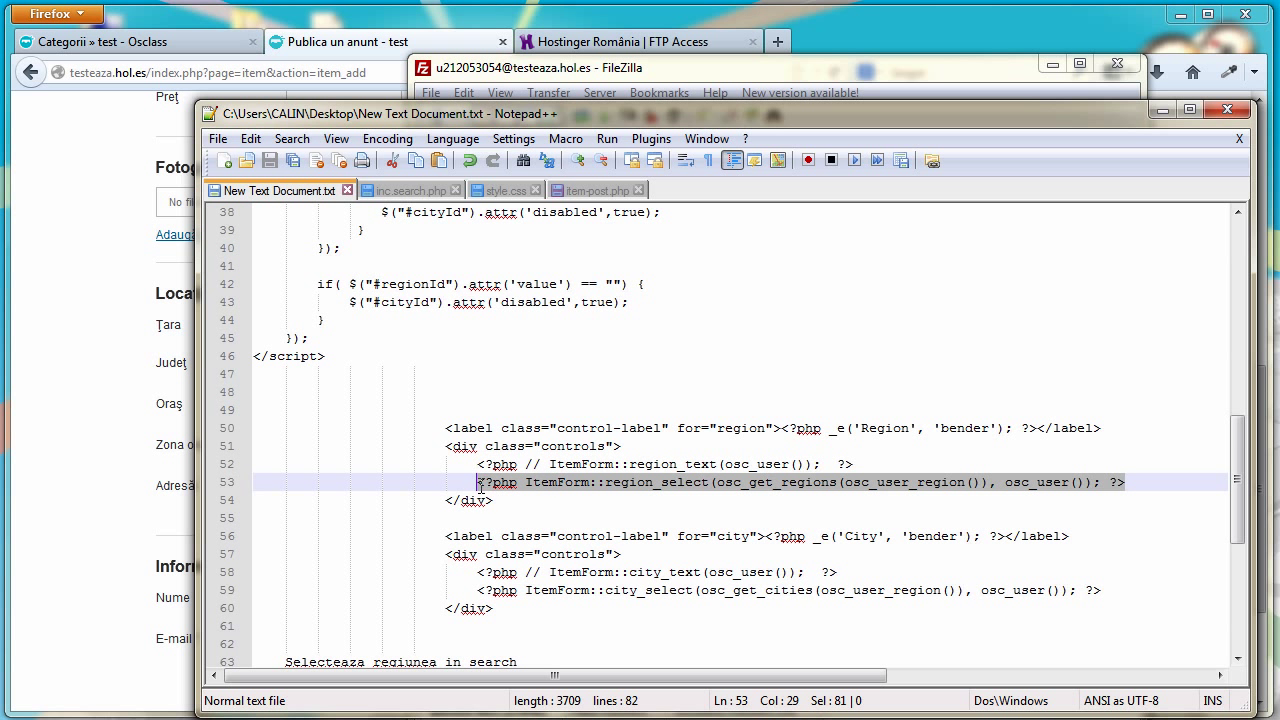
{"action": "right_click", "coordinate": [489, 486]}
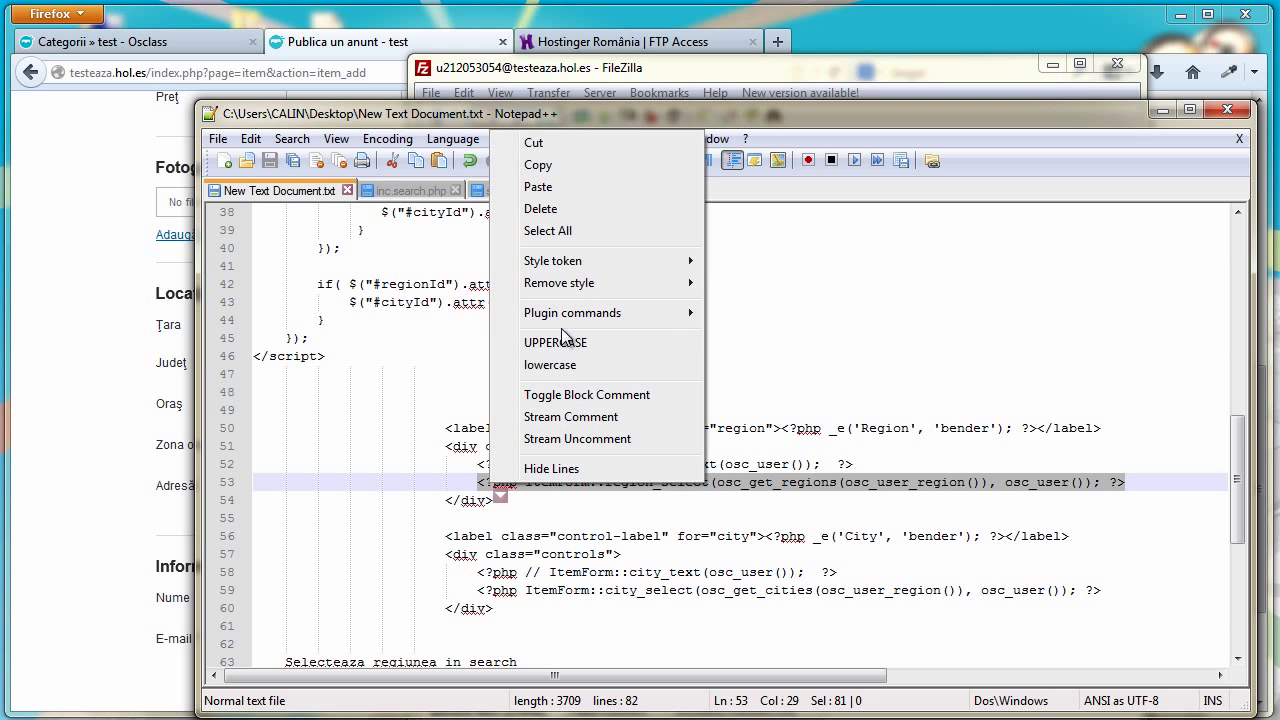
{"action": "left_click", "coordinate": [555, 167]}
Replace line 183's region_text code with the region_select code and save item-post.php
{"action": "left_click", "coordinate": [582, 192]}
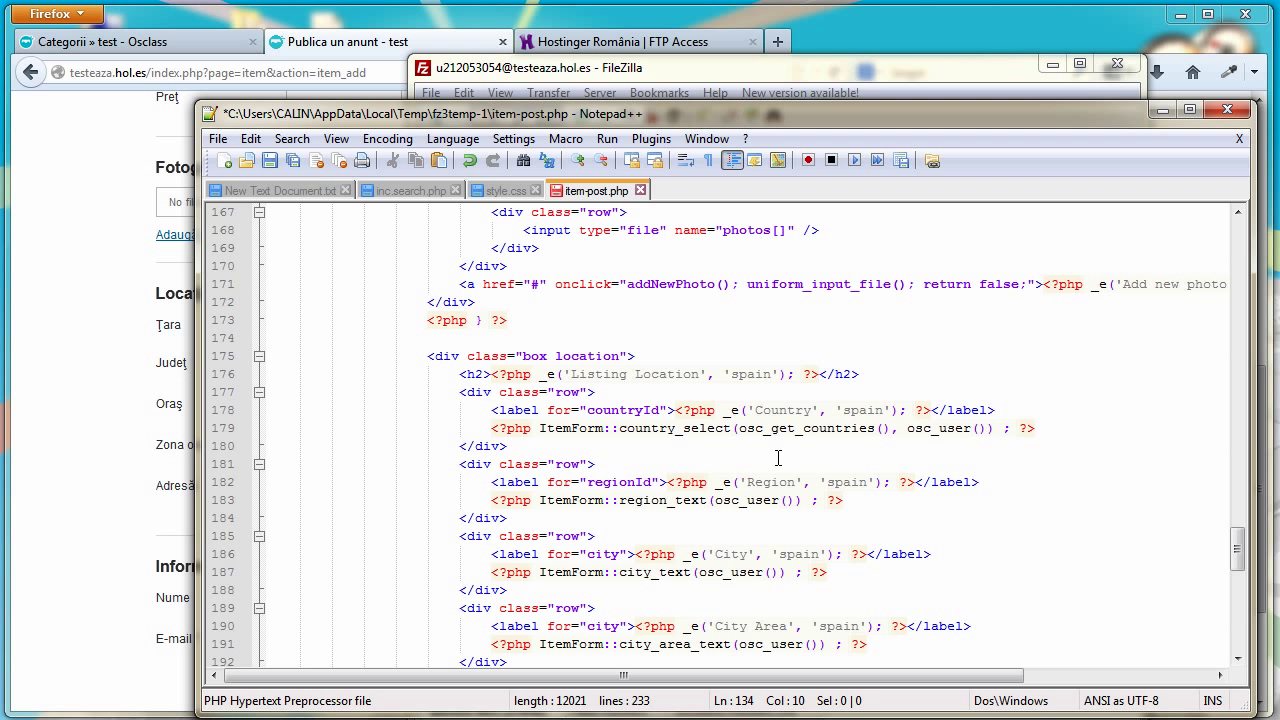
{"action": "left_click_drag", "start_coordinate": [847, 503], "coordinate": [491, 507]}
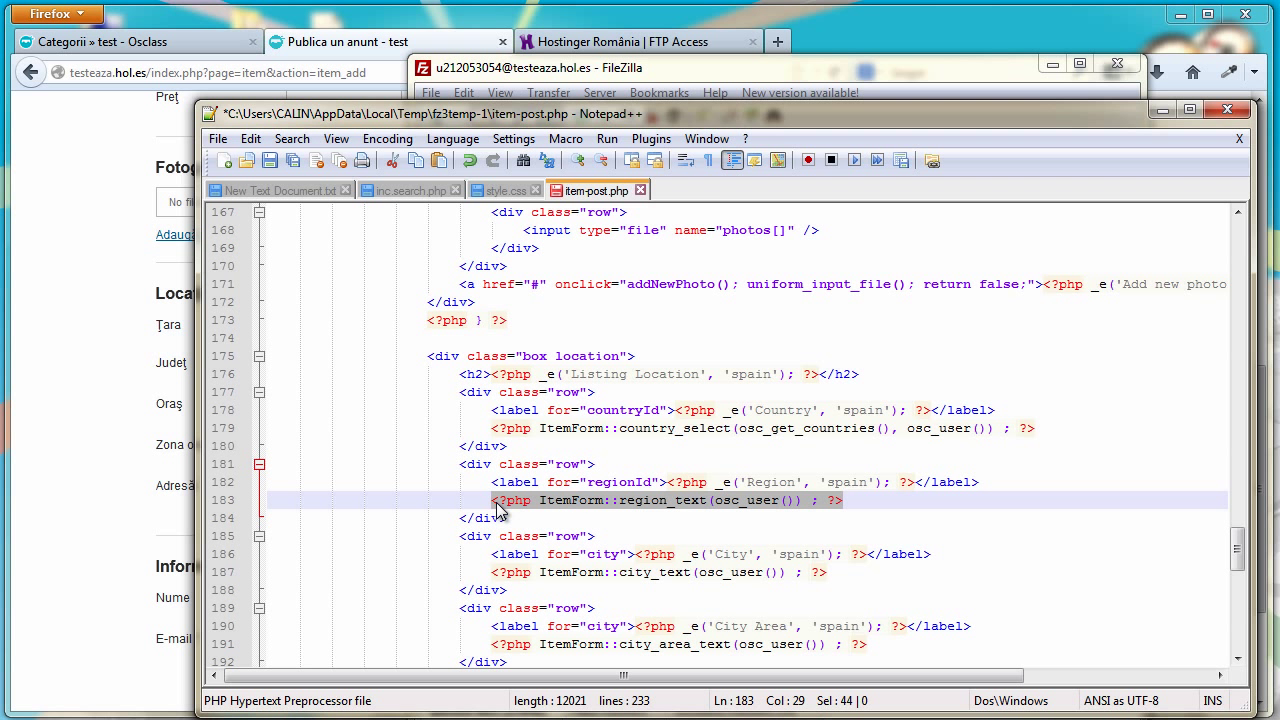
{"action": "right_click", "coordinate": [497, 507]}
{"action": "left_click", "coordinate": [565, 207]}
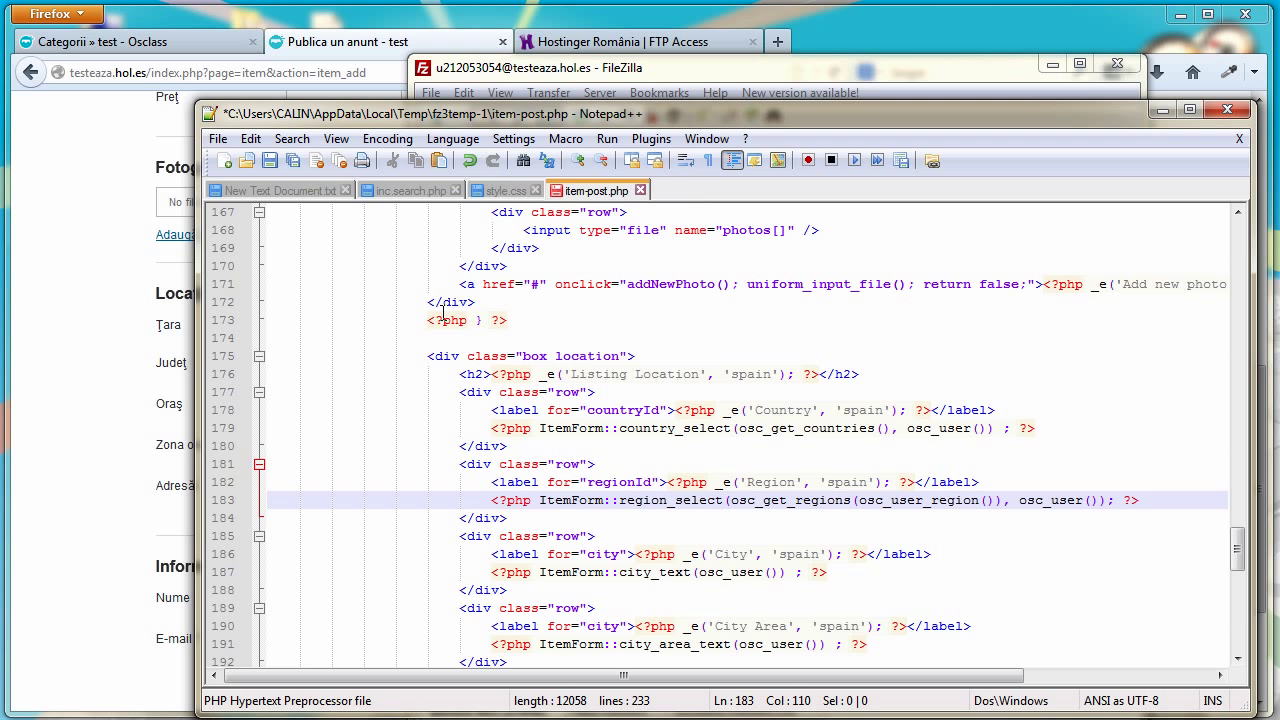
{"action": "left_click", "coordinate": [270, 160]}
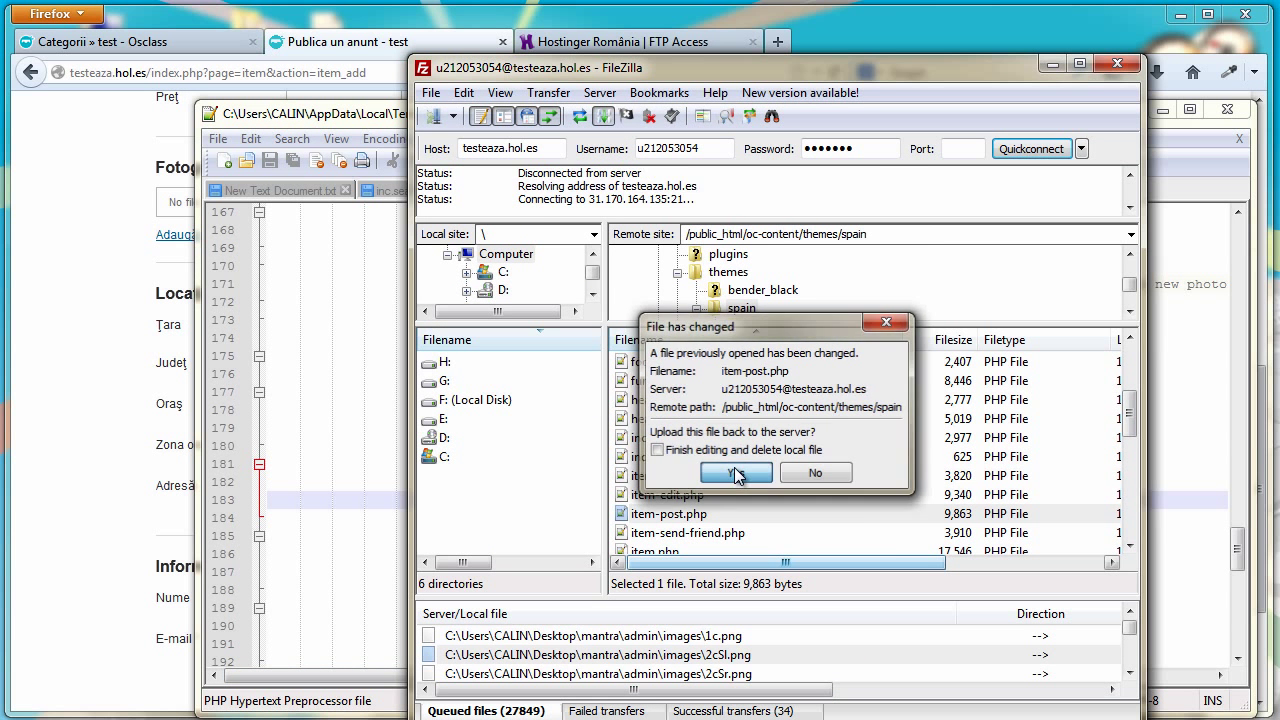
{"action": "left_click", "coordinate": [735, 475]}
{"action": "left_click", "coordinate": [83, 178]}
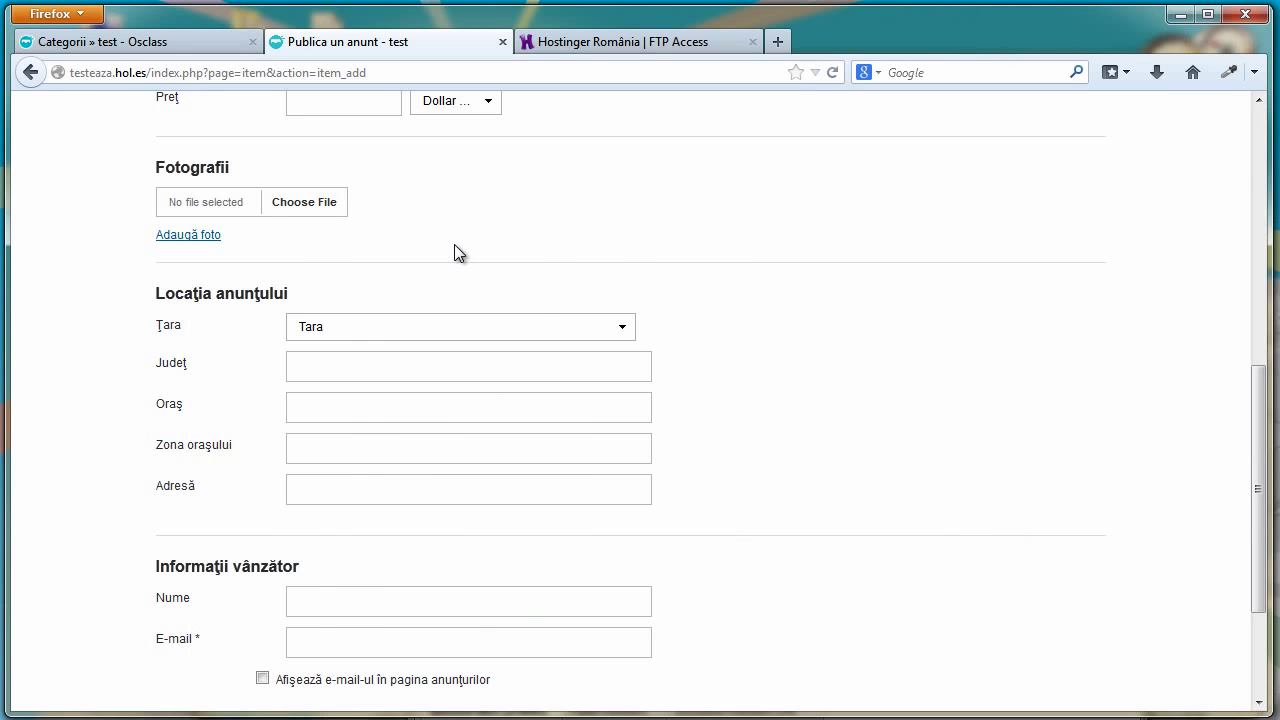
{"action": "left_click", "coordinate": [831, 72]}
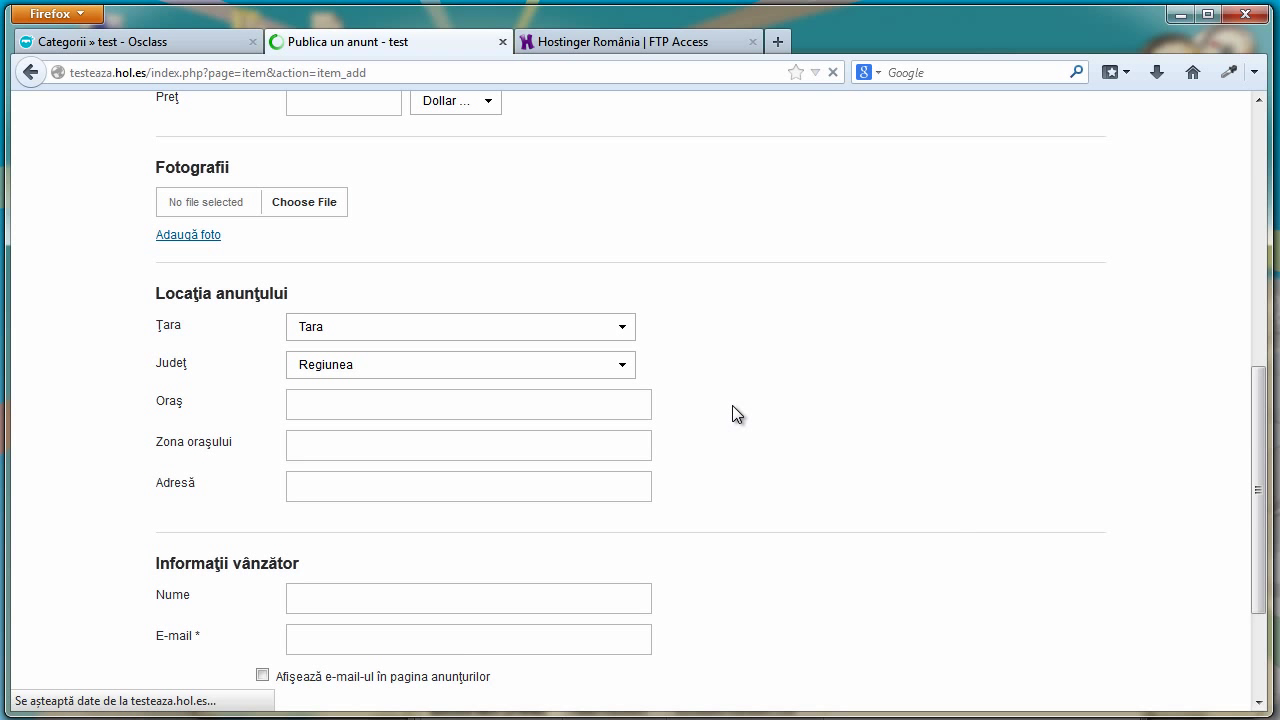
{"action": "left_click", "coordinate": [603, 368]}
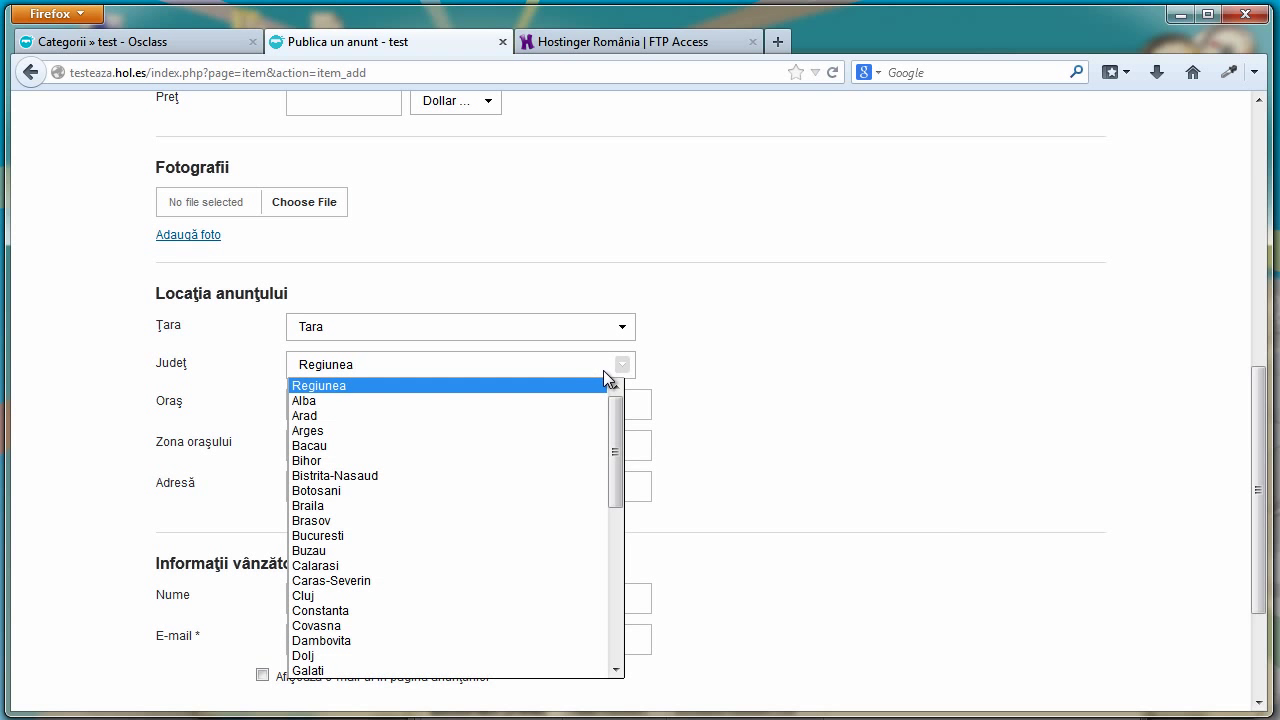
{"action": "left_click_drag", "start_coordinate": [611, 434], "coordinate": [606, 430]}
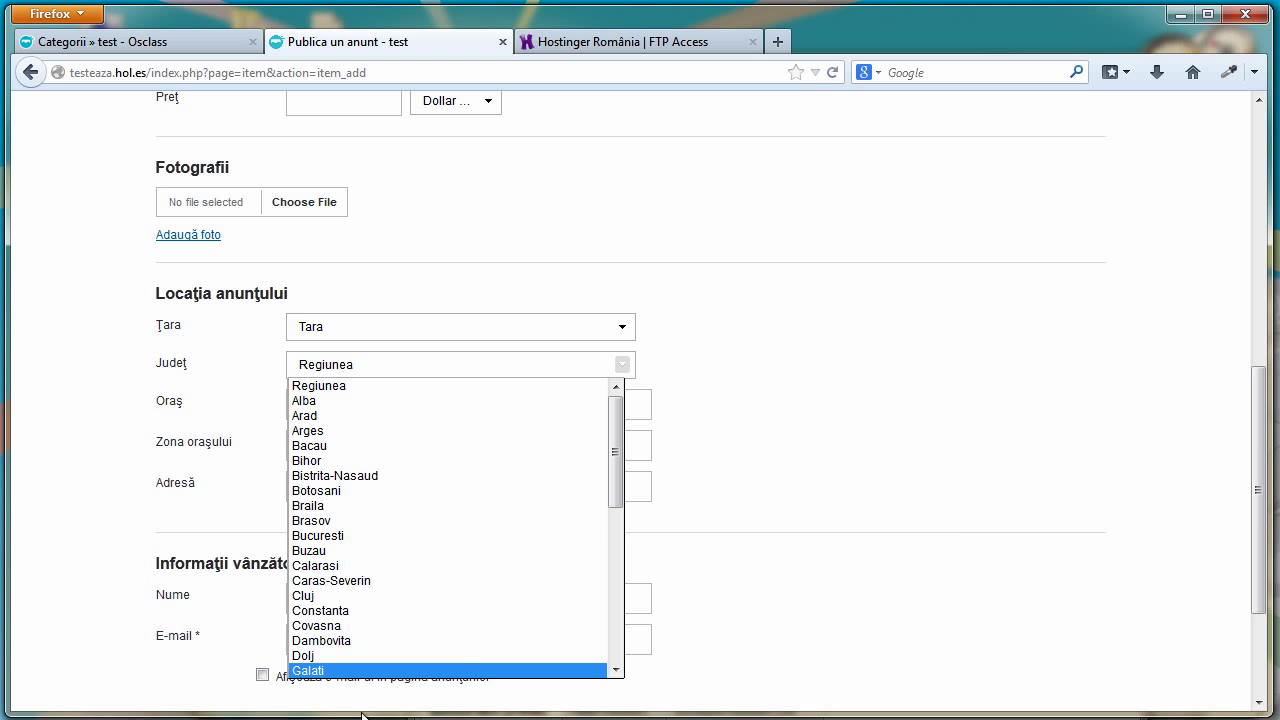
{"action": "left_click_drag", "start_coordinate": [605, 434], "coordinate": [593, 407]}
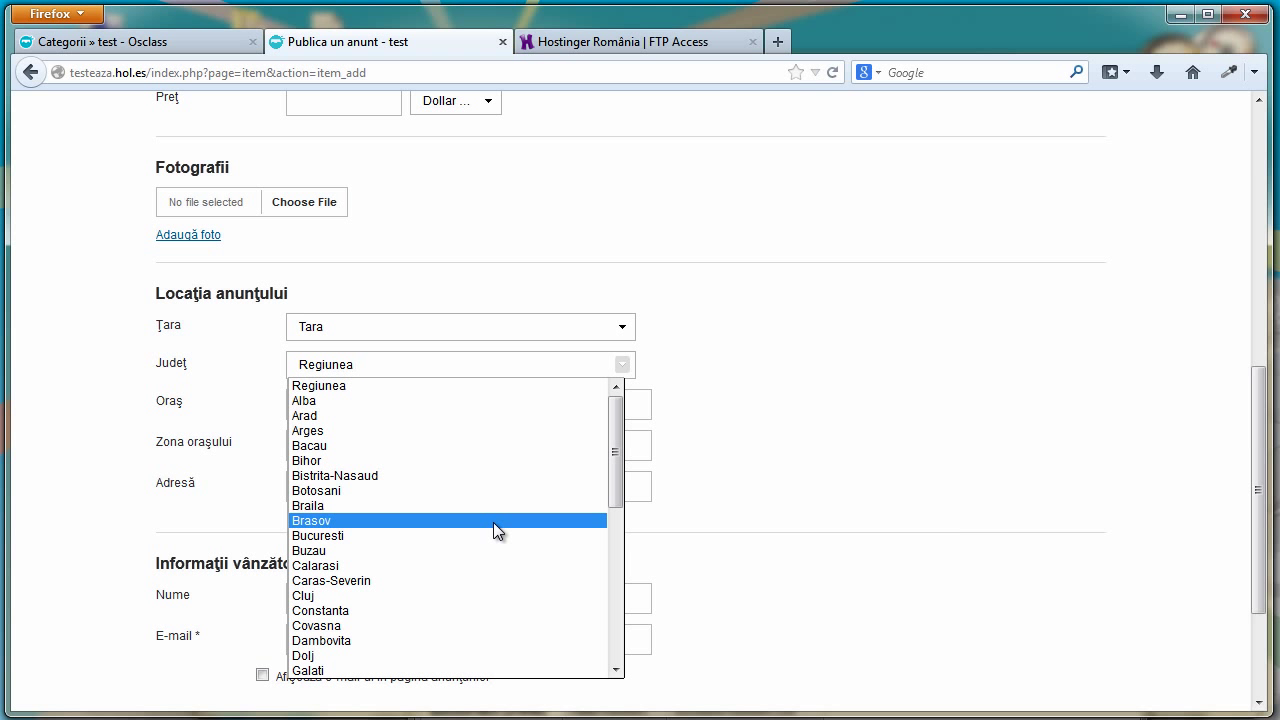
{"action": "scroll", "coordinate": [715, 219], "scroll_direction": "down", "scroll_amount": 2}
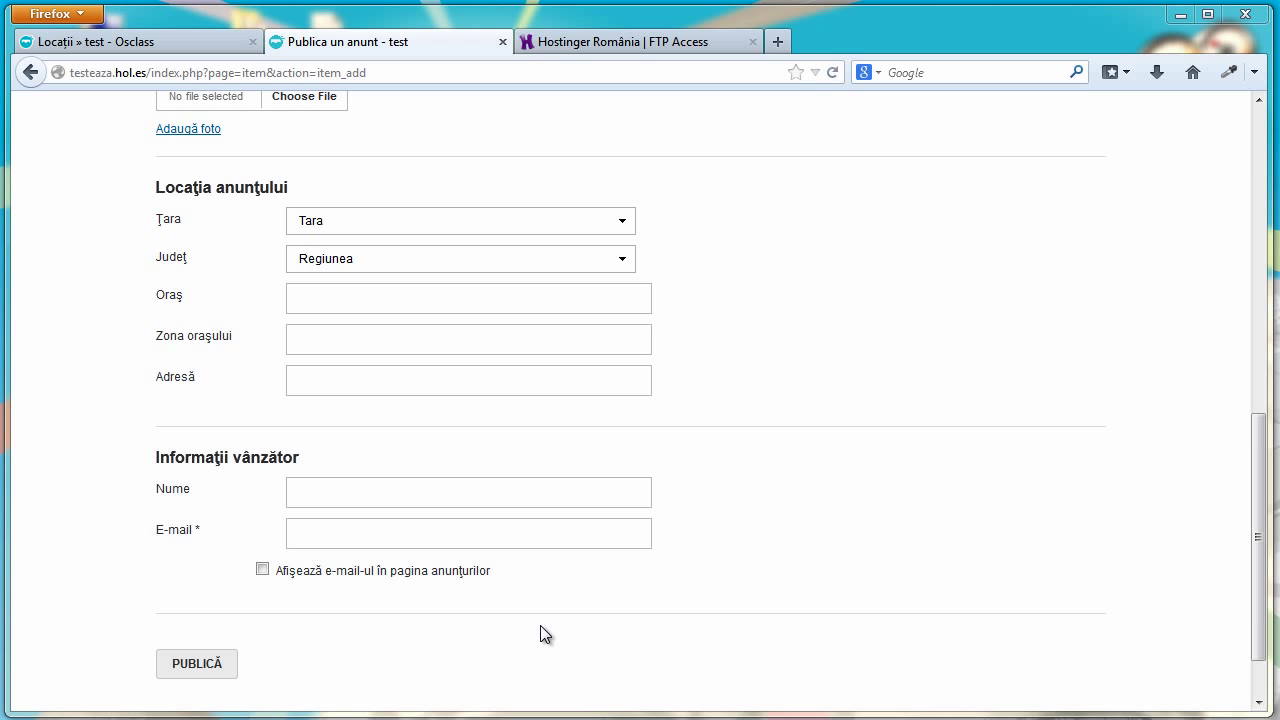
Rename the 'City Area' label on line 190 to 'Telefon' and save item-post.php
{"action": "key", "text": "alt+Tab"}
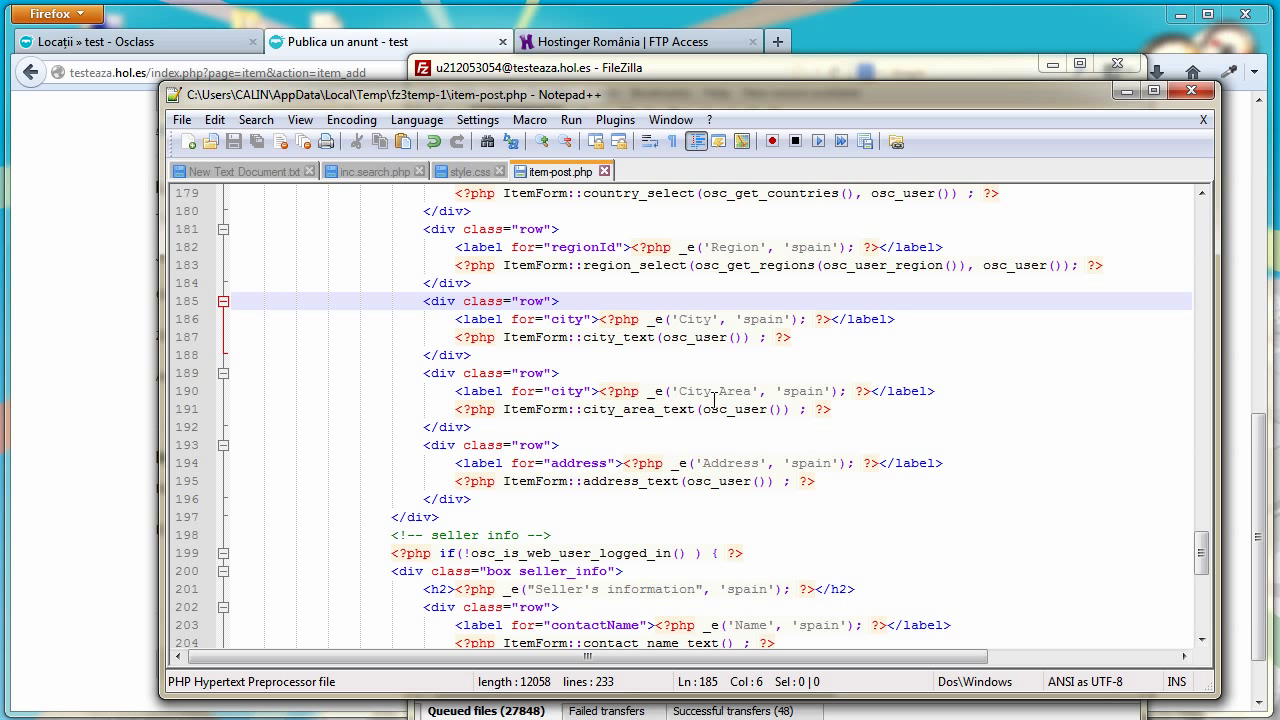
{"action": "left_click_drag", "start_coordinate": [751, 391], "coordinate": [679, 391]}
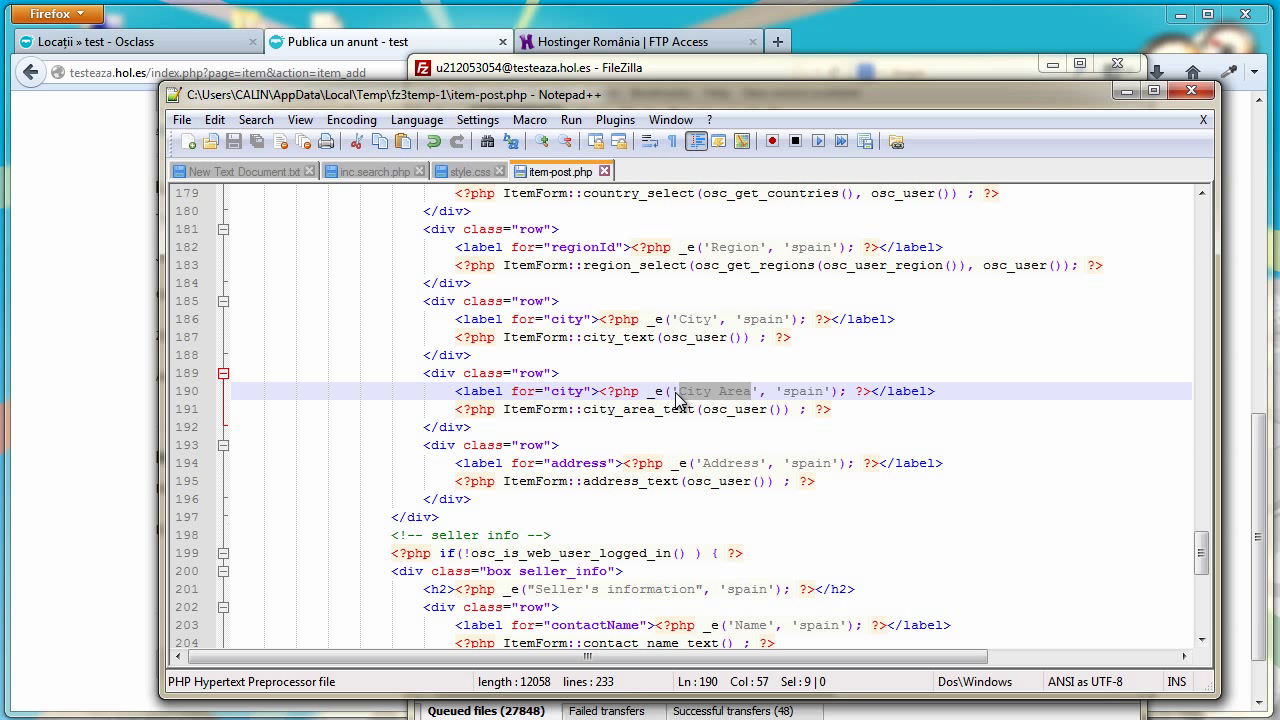
{"action": "type", "text": "Te"}
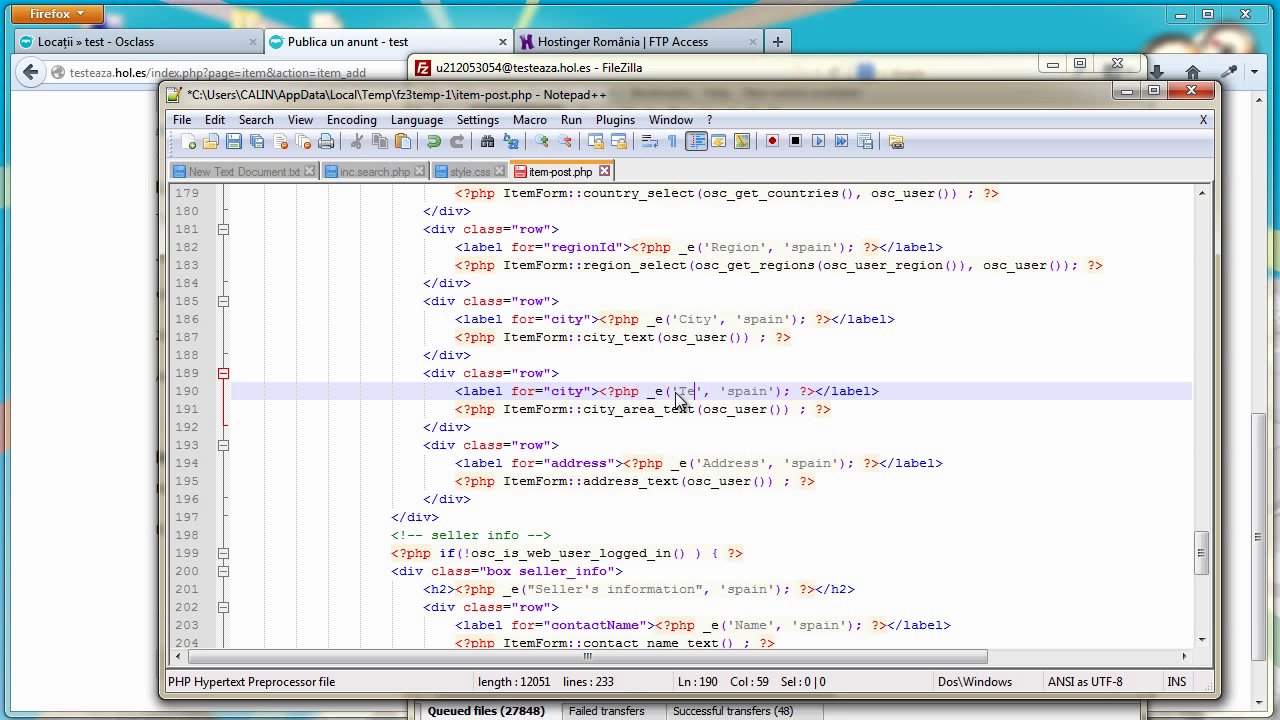
{"action": "type", "text": "lefon"}
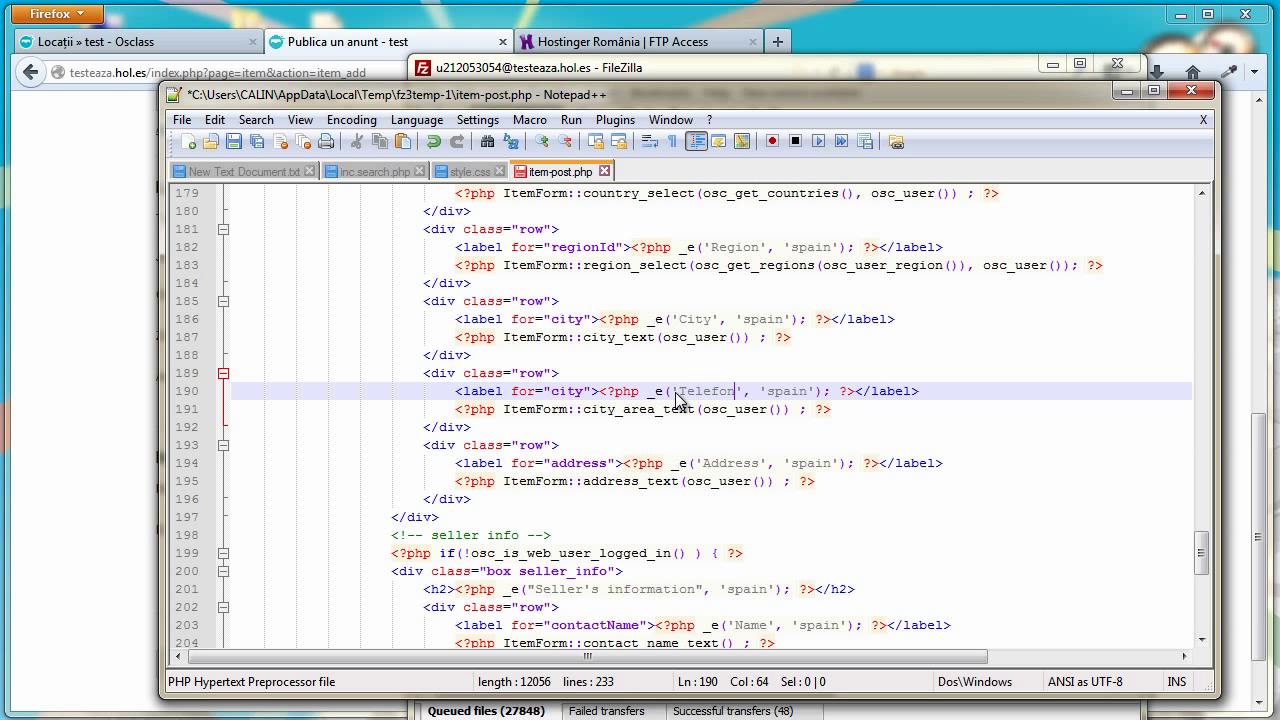
{"action": "left_click", "coordinate": [234, 141]}
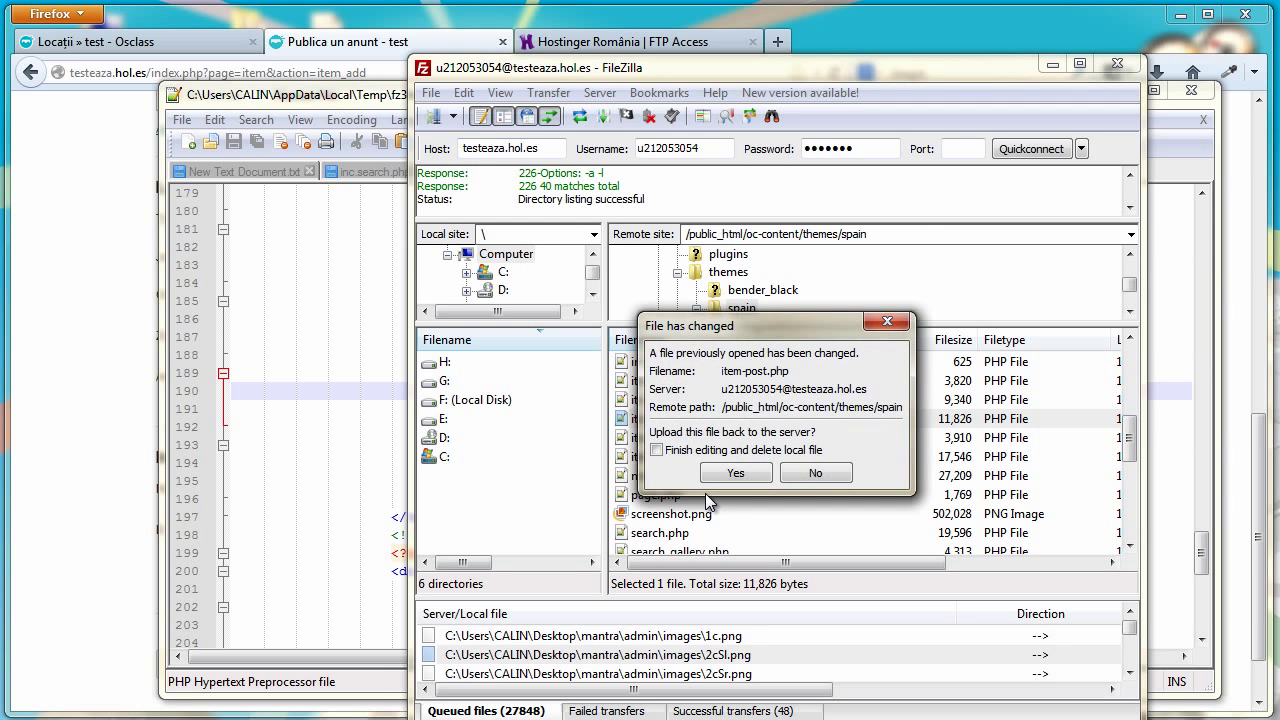
Upload item-post.php and reload the ad form to confirm the Telefon field appears
{"action": "left_click", "coordinate": [733, 473]}
{"action": "left_click", "coordinate": [81, 482]}
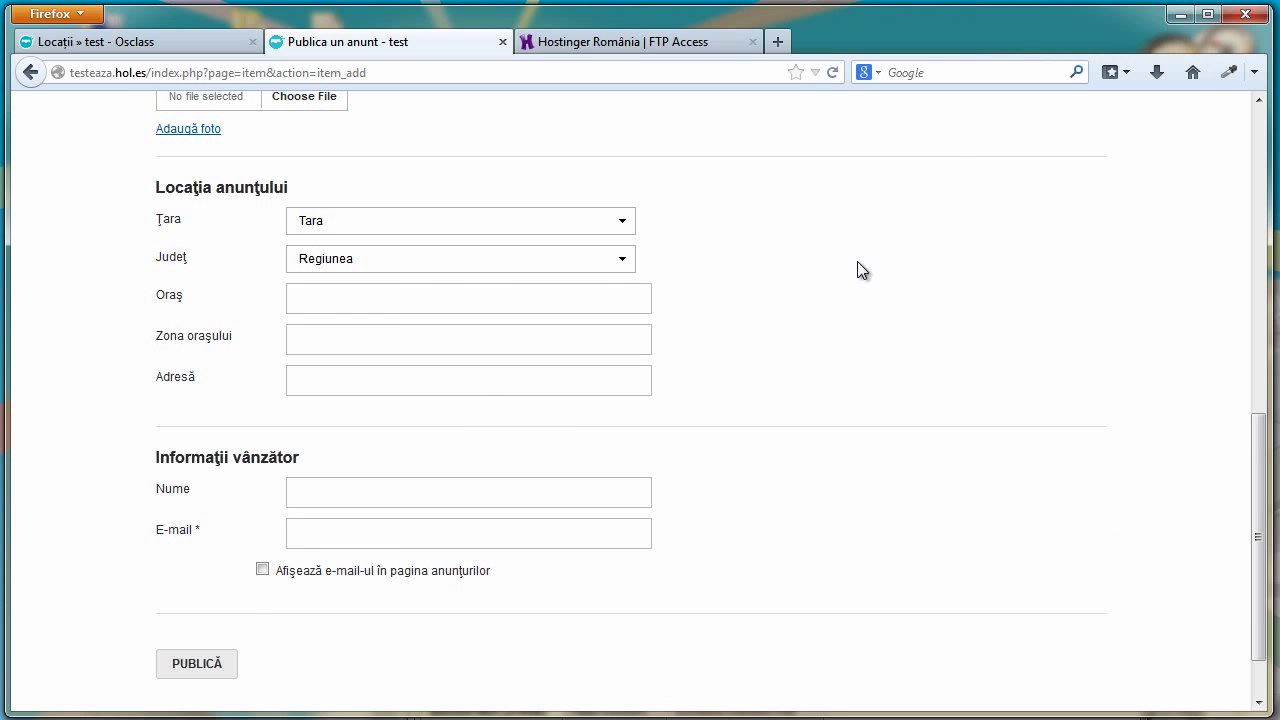
{"action": "left_click", "coordinate": [833, 73]}
{"action": "scroll", "coordinate": [434, 368], "scroll_direction": "up", "scroll_amount": 4}
{"action": "scroll", "coordinate": [436, 371], "scroll_direction": "down", "scroll_amount": 3}
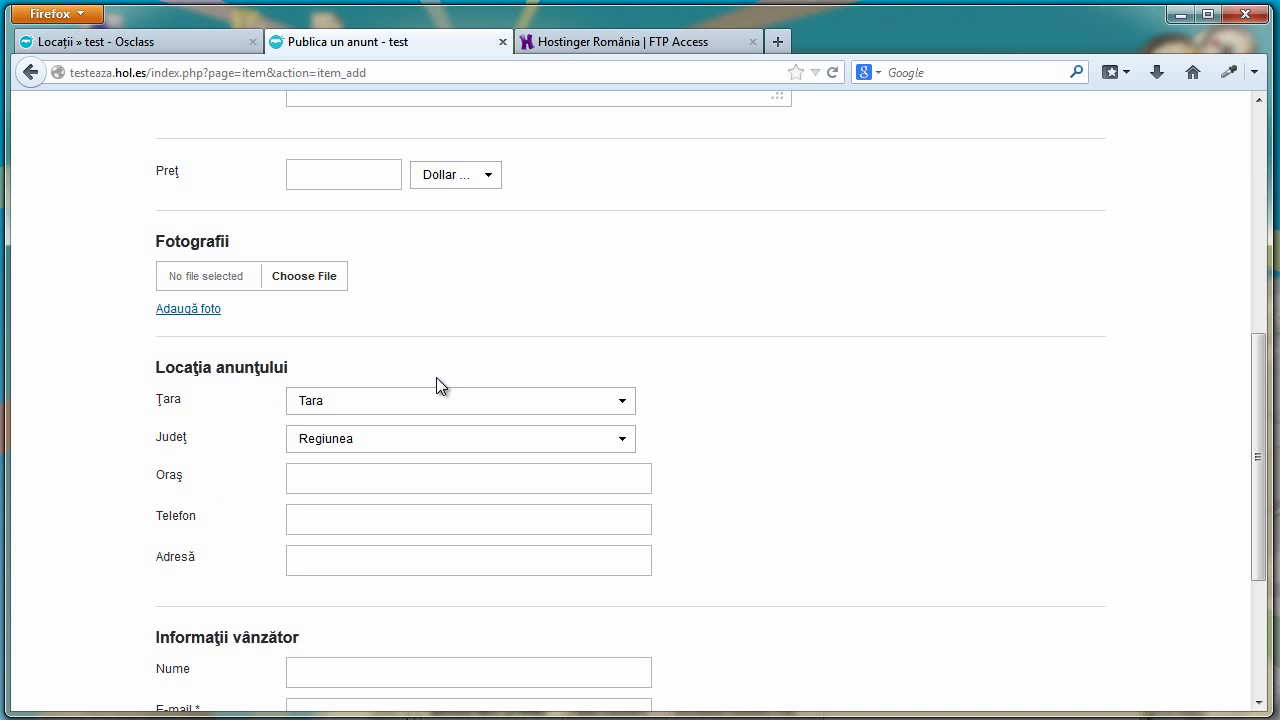
{"action": "scroll", "coordinate": [436, 379], "scroll_direction": "down", "scroll_amount": 1}
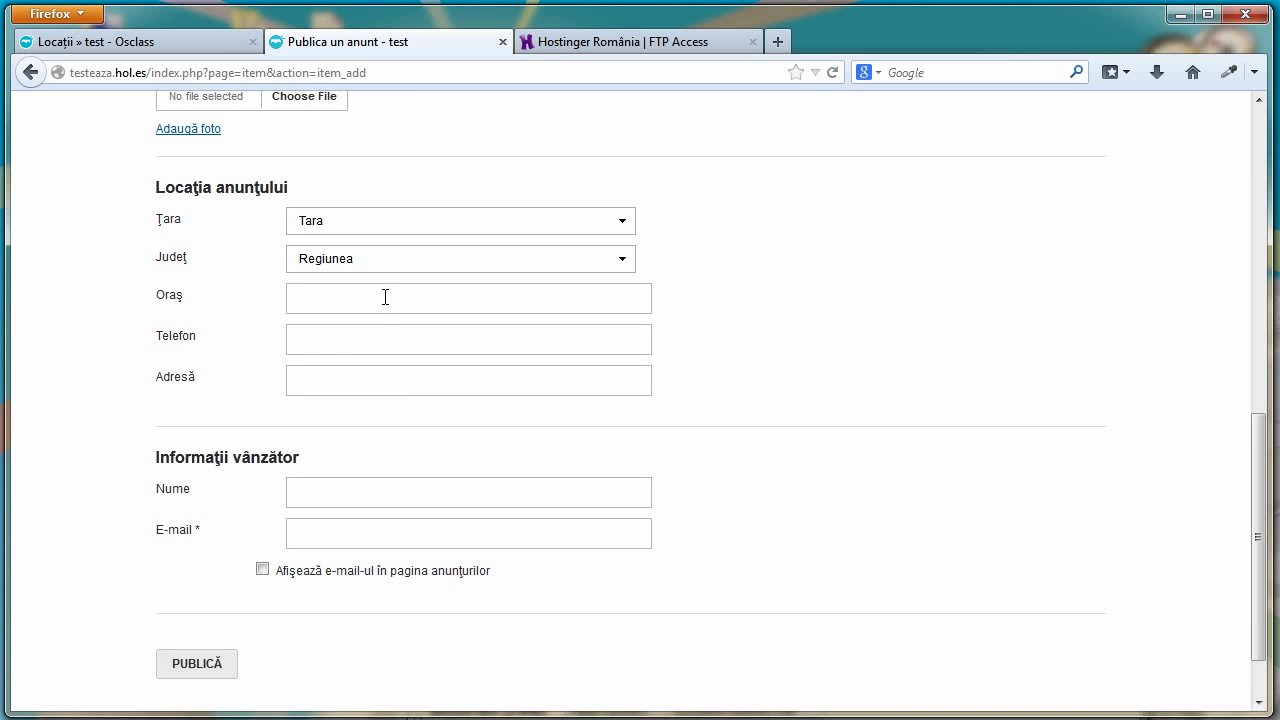
{"action": "scroll", "coordinate": [418, 336], "scroll_direction": "up", "scroll_amount": 5}
{"action": "scroll", "coordinate": [446, 360], "scroll_direction": "down", "scroll_amount": 3}
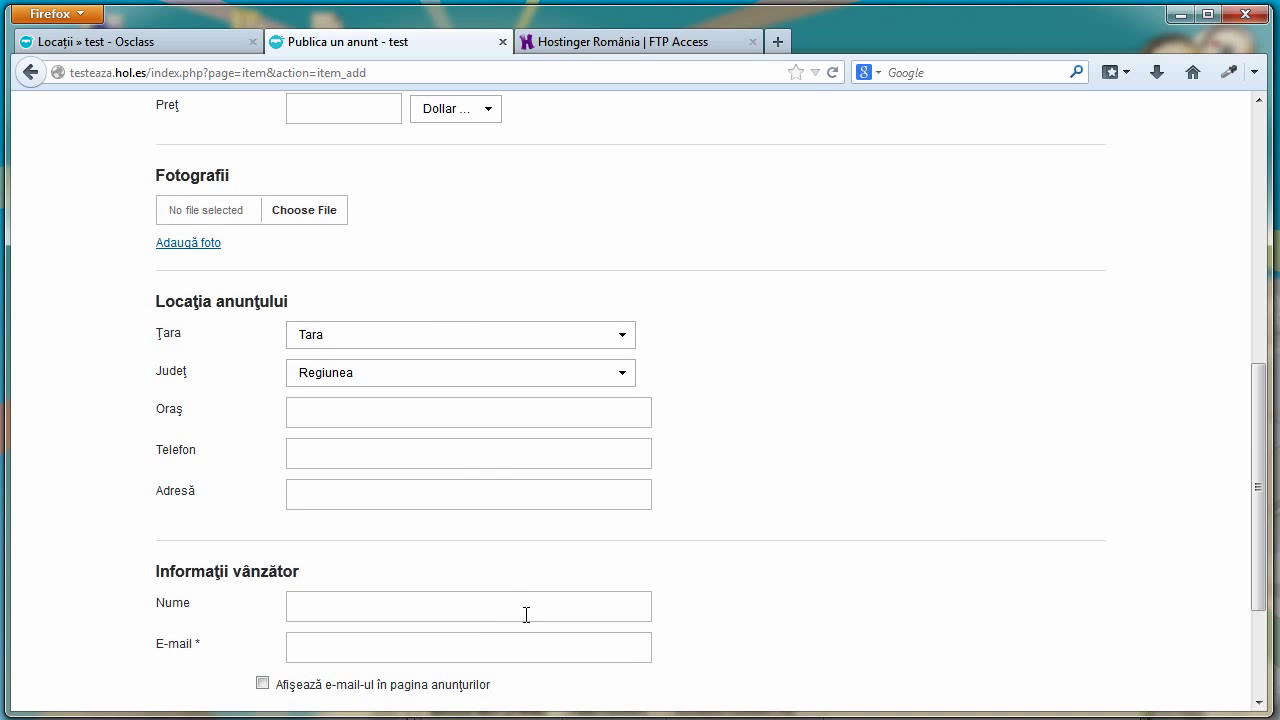
{"action": "key", "text": "alt+Tab"}
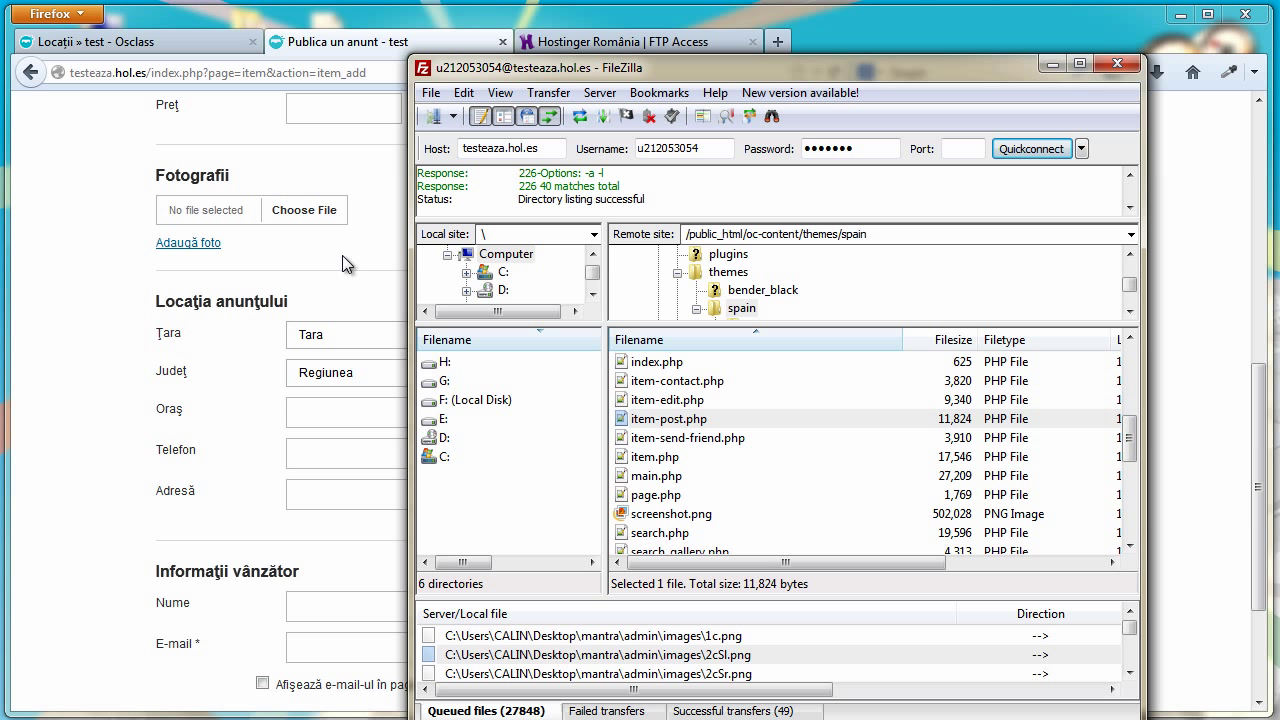
Open a freshly downloaded copy of the server's item.php in Notepad++
{"action": "left_click", "coordinate": [1262, 389]}
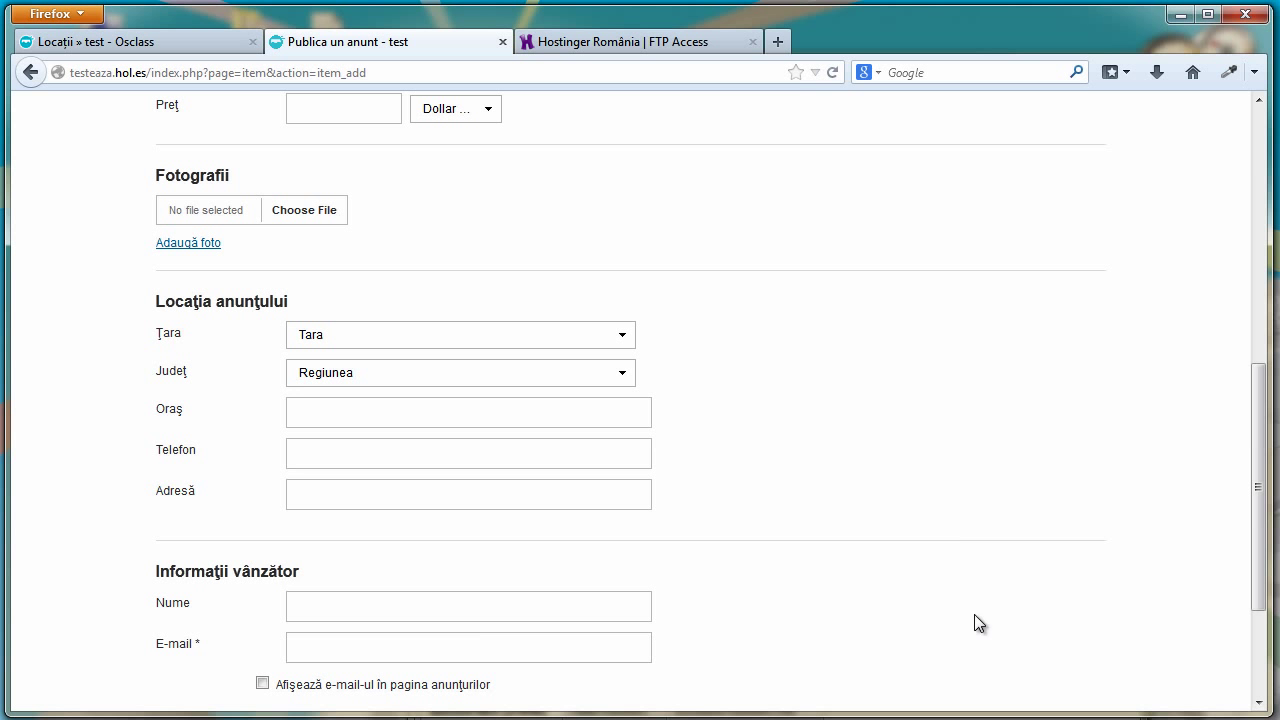
{"action": "mouse_move", "coordinate": [560, 718]}
{"action": "left_click", "coordinate": [565, 640]}
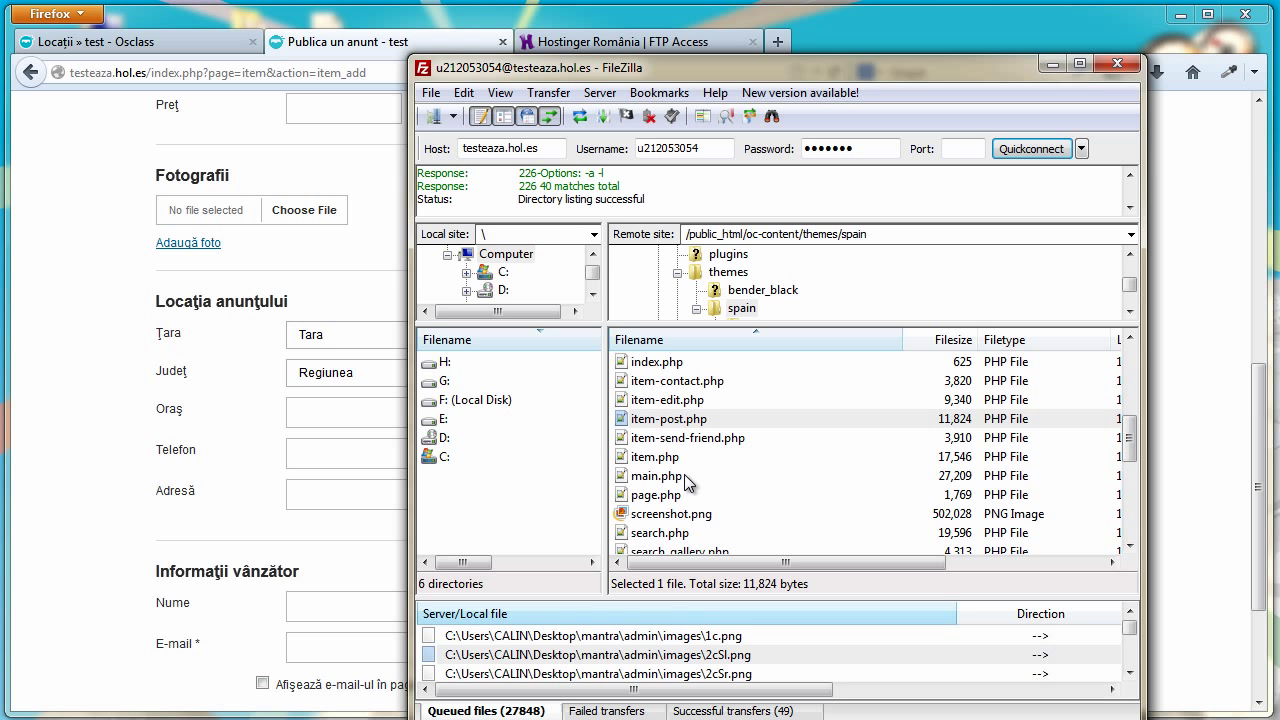
{"action": "left_click", "coordinate": [655, 457]}
{"action": "right_click", "coordinate": [656, 458]}
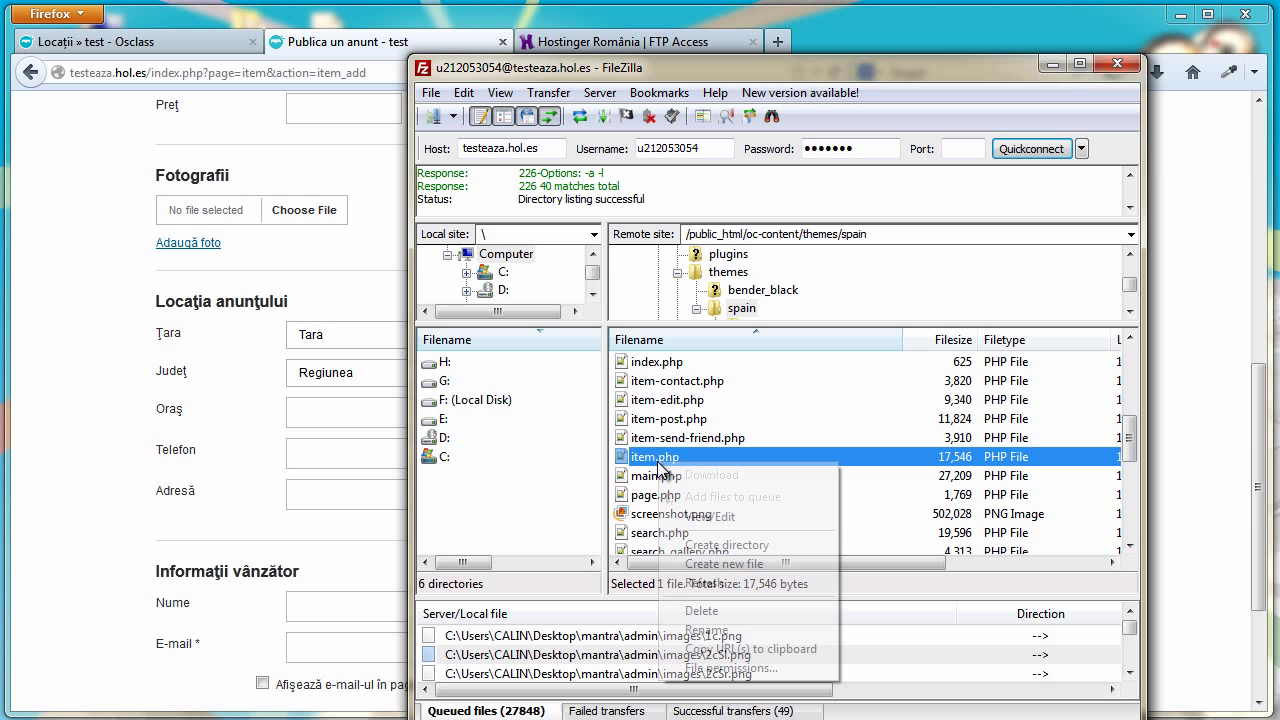
{"action": "left_click", "coordinate": [712, 517]}
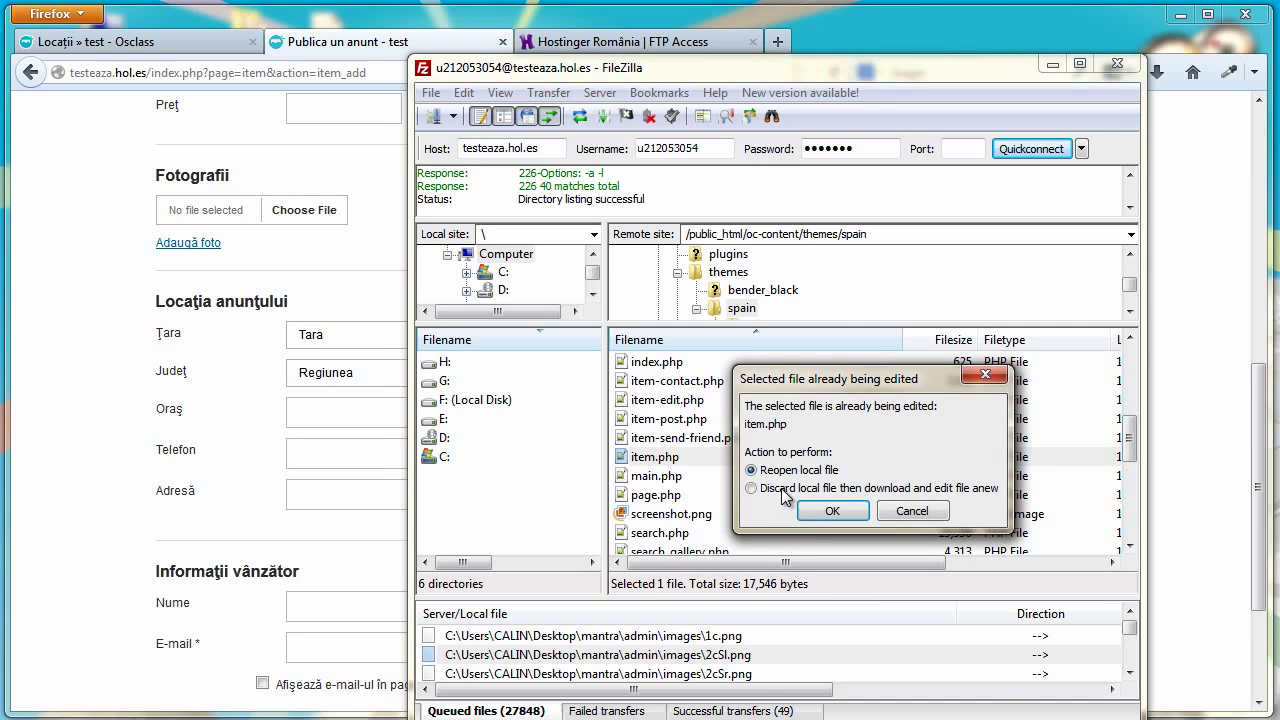
{"action": "left_click", "coordinate": [812, 492]}
{"action": "left_click", "coordinate": [897, 511]}
Change the 'City Area' label on line 77 to 'Telefon' and save item.php
{"action": "scroll", "coordinate": [1122, 318], "scroll_direction": "down", "scroll_amount": 1}
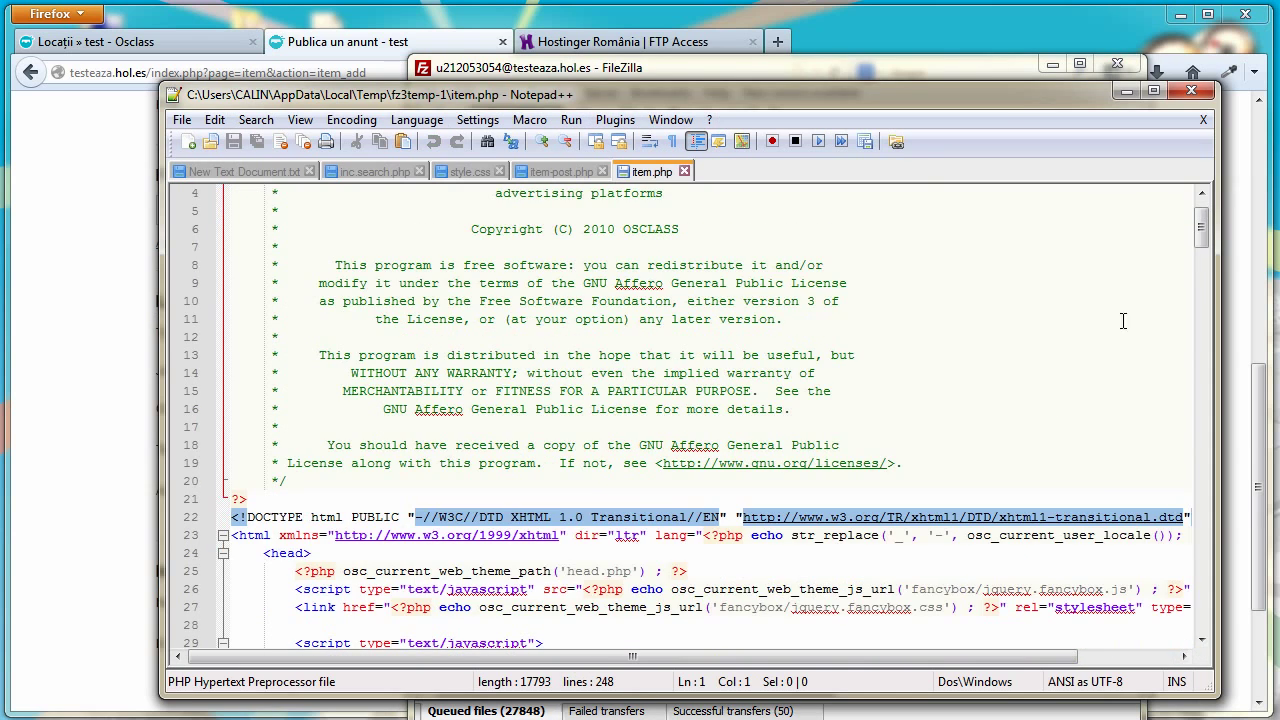
{"action": "left_click_drag", "start_coordinate": [1197, 242], "coordinate": [1196, 338]}
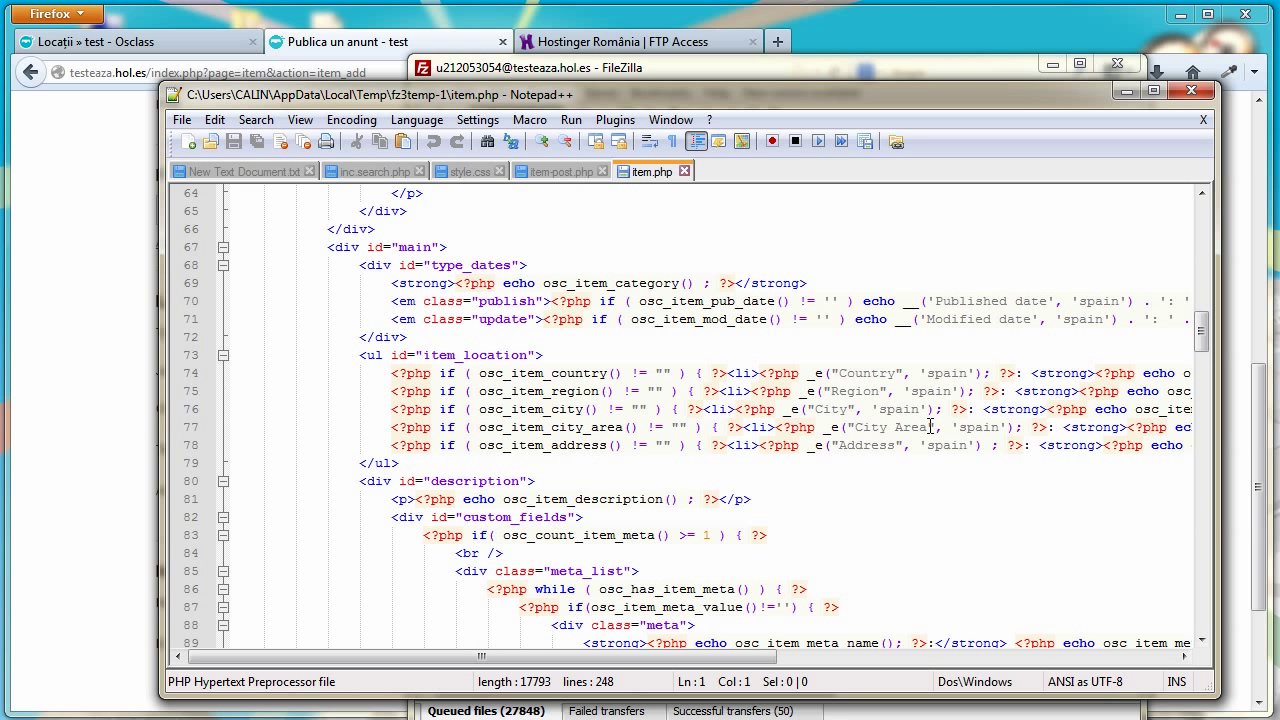
{"action": "left_click_drag", "start_coordinate": [931, 427], "coordinate": [858, 429]}
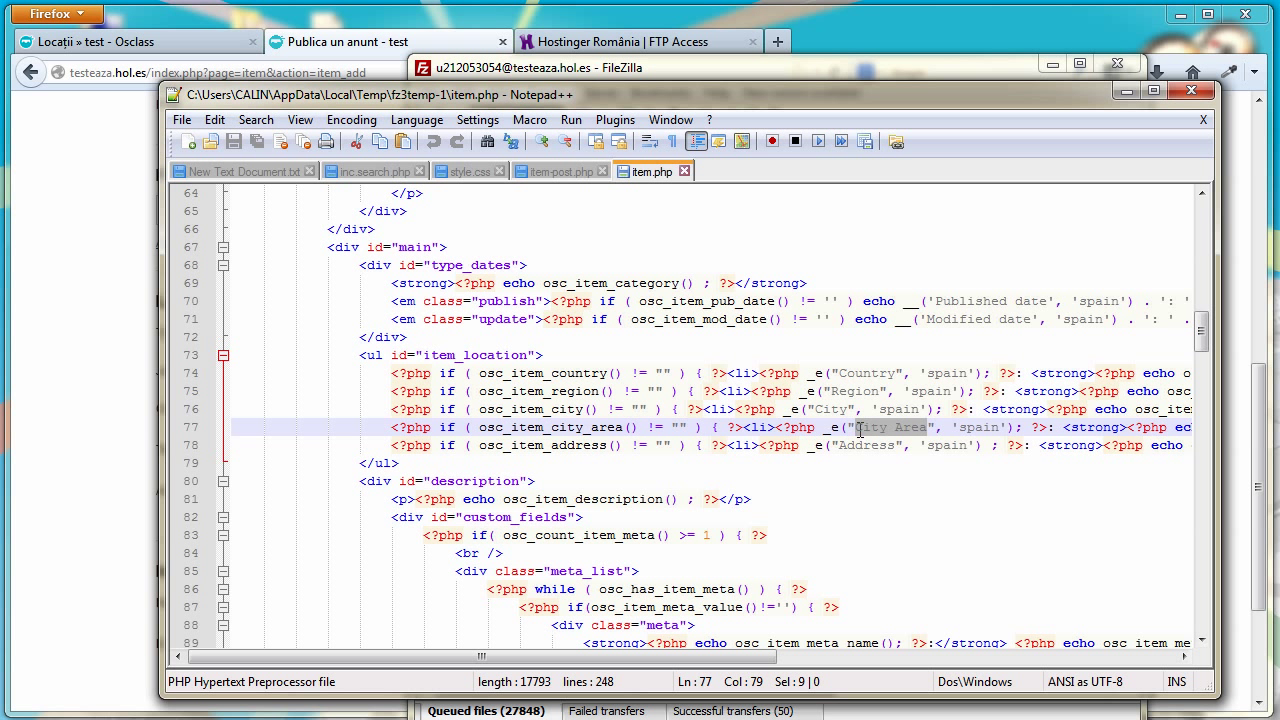
{"action": "type", "text": "telefon"}
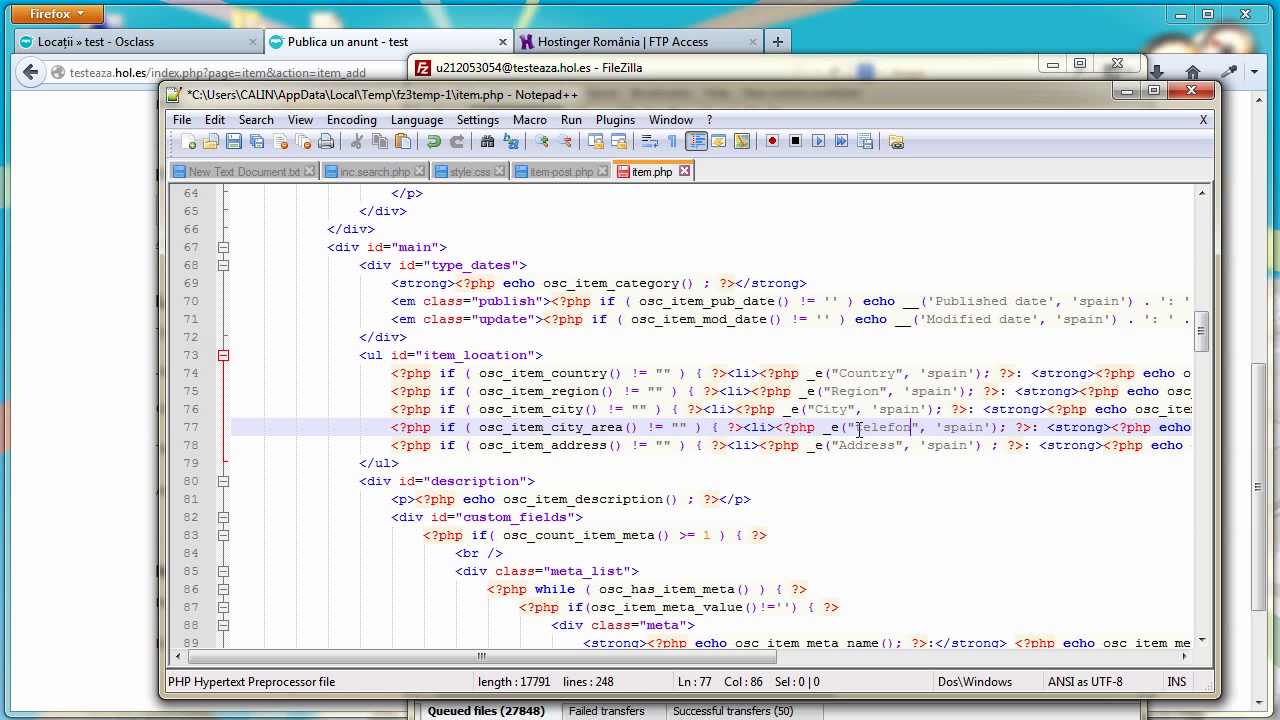
{"action": "left_click", "coordinate": [866, 430]}
{"action": "key", "text": "BackSpace"}
{"action": "type", "text": "T"}
{"action": "left_click", "coordinate": [234, 142]}
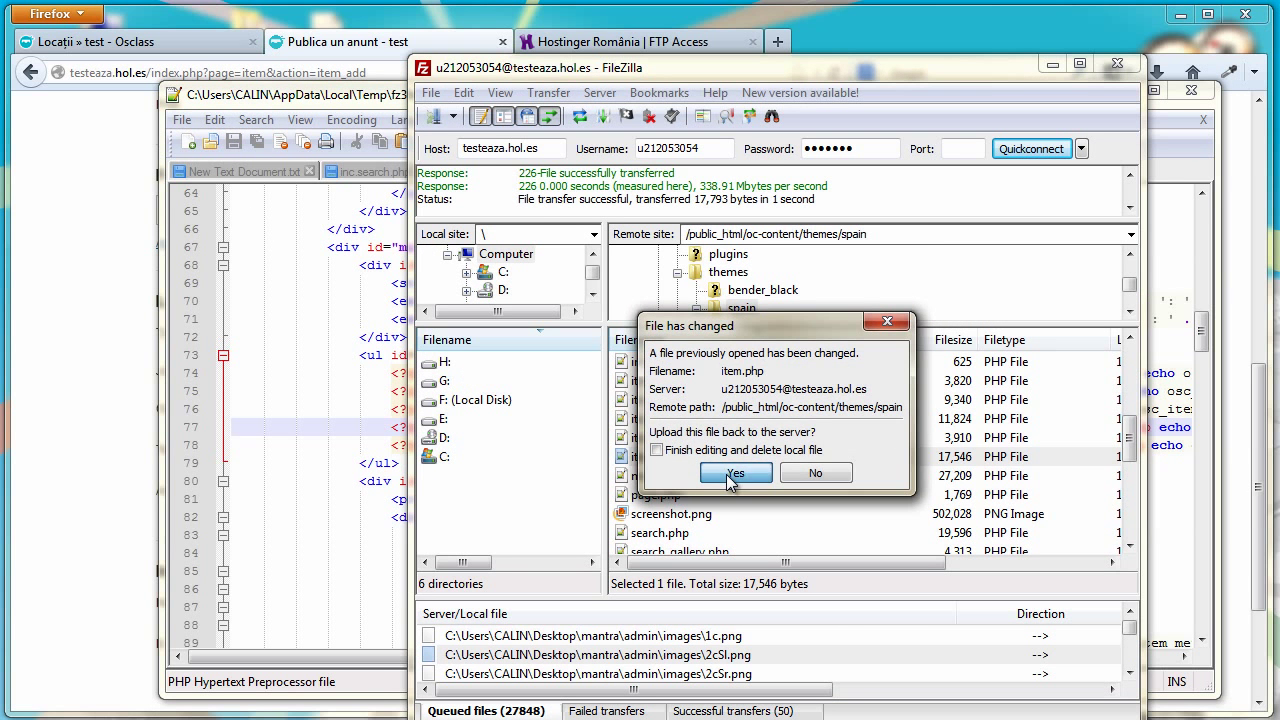
Upload the changed item.php to the server, then select item-edit.php in the remote list
{"action": "left_click", "coordinate": [732, 474]}
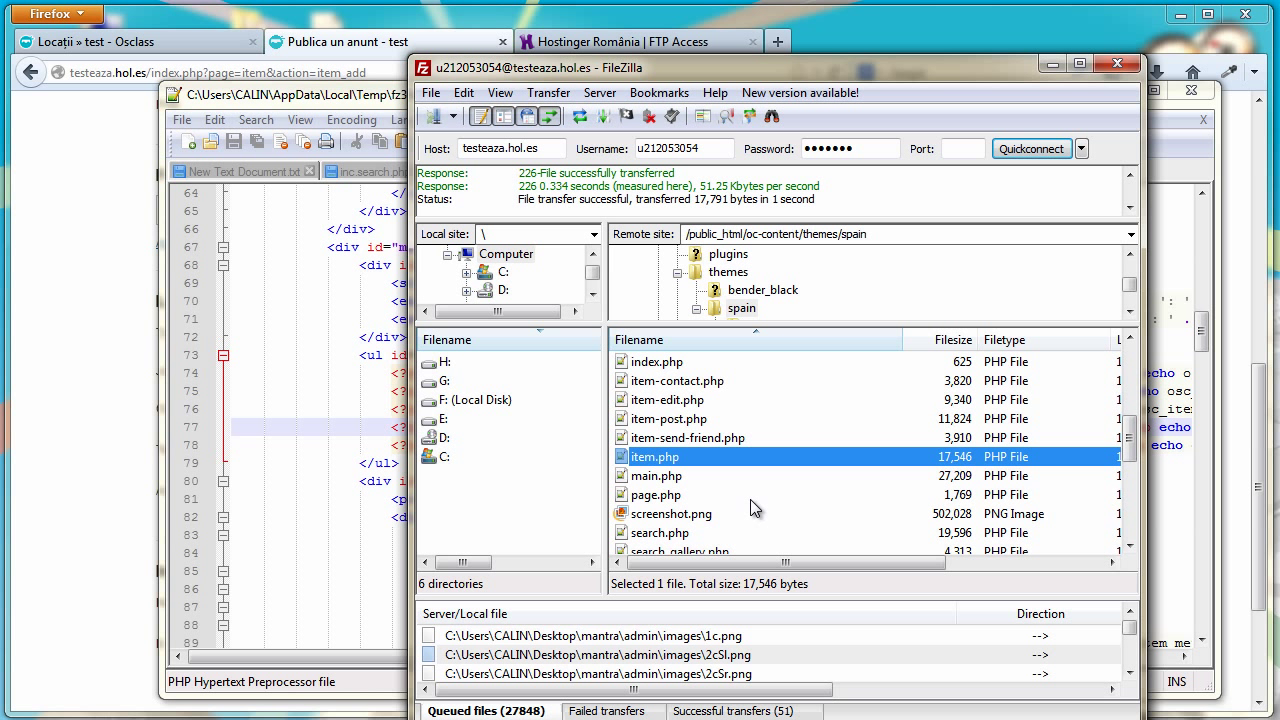
{"action": "left_click", "coordinate": [656, 422]}
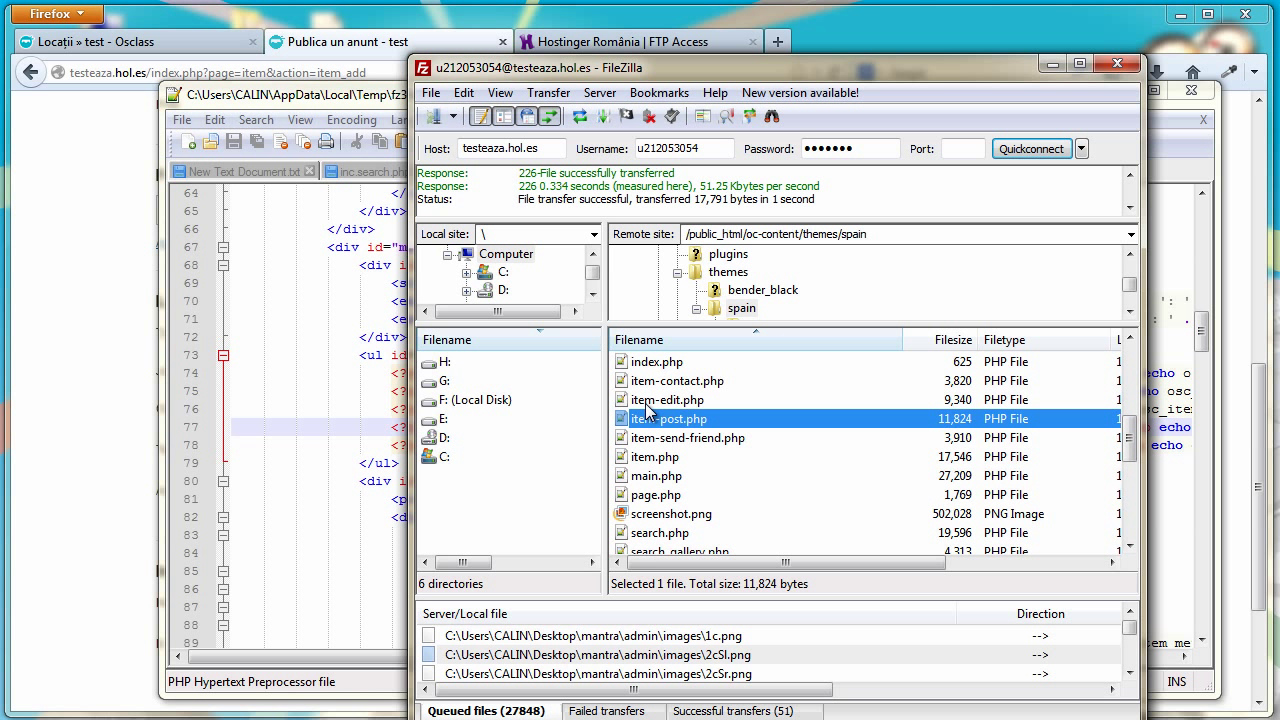
{"action": "left_click", "coordinate": [648, 405]}
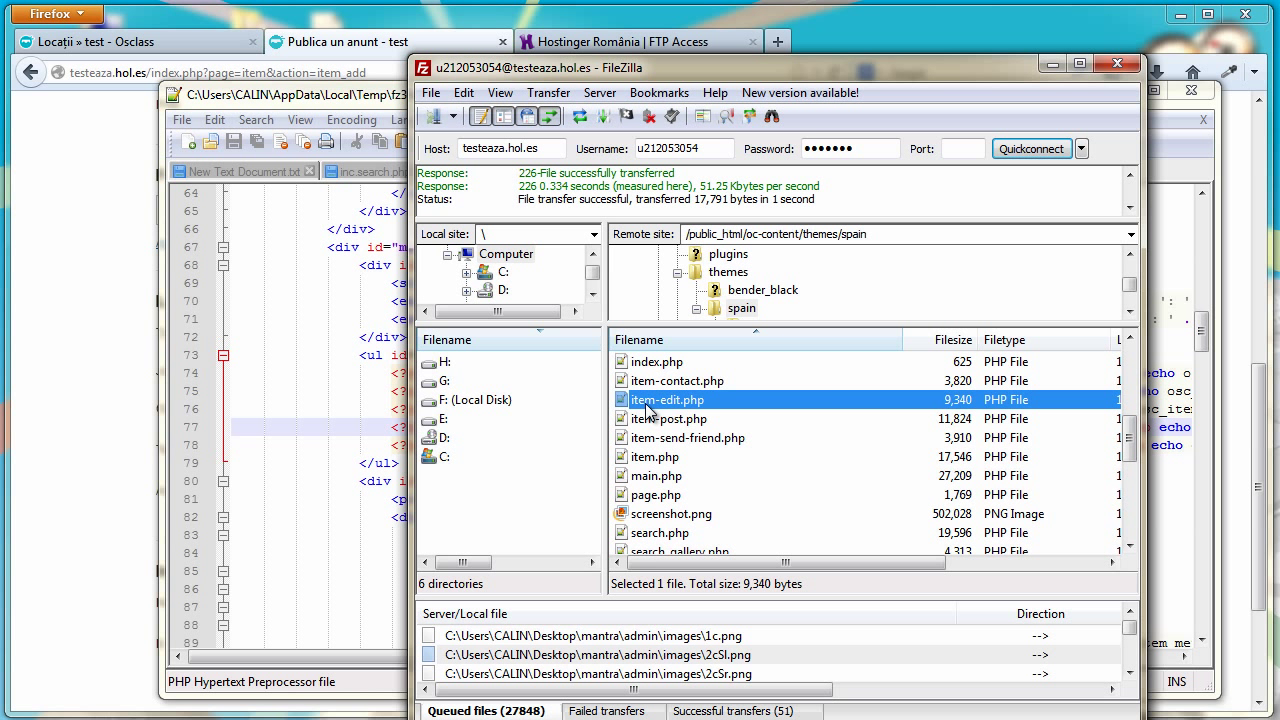
Open item-edit.php from the server in Notepad++
{"action": "right_click", "coordinate": [648, 407]}
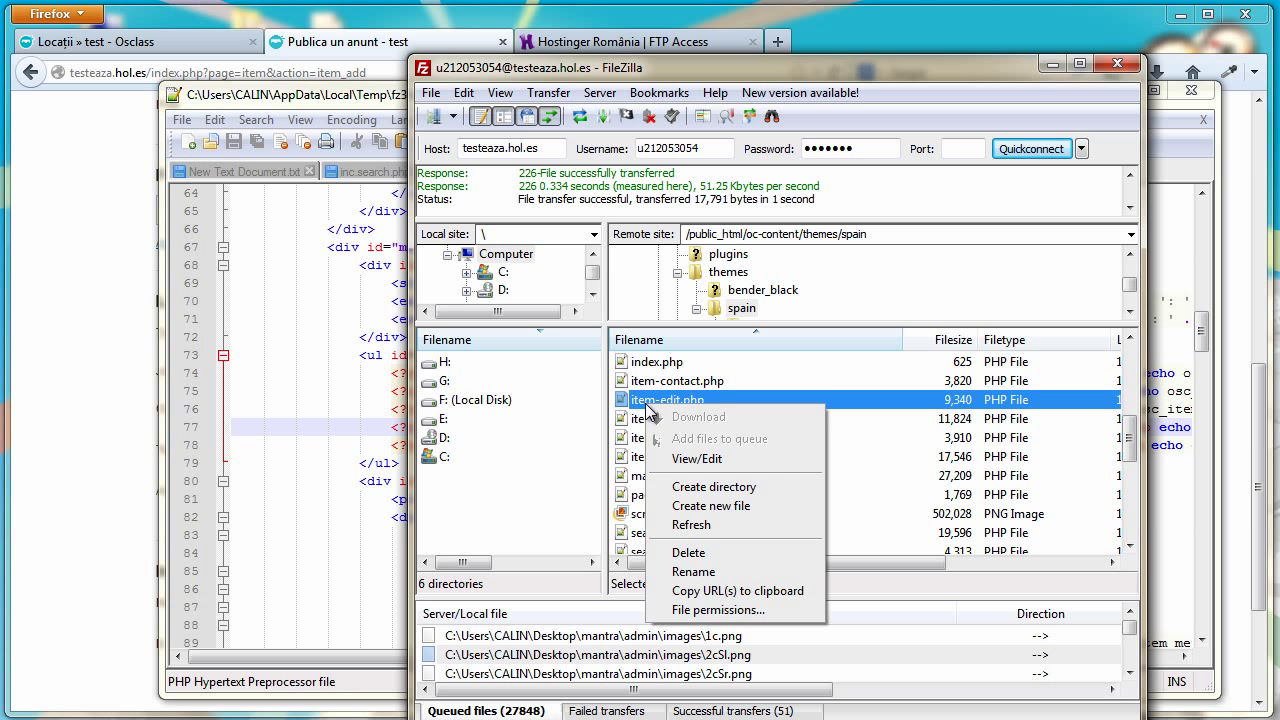
{"action": "left_click", "coordinate": [703, 459]}
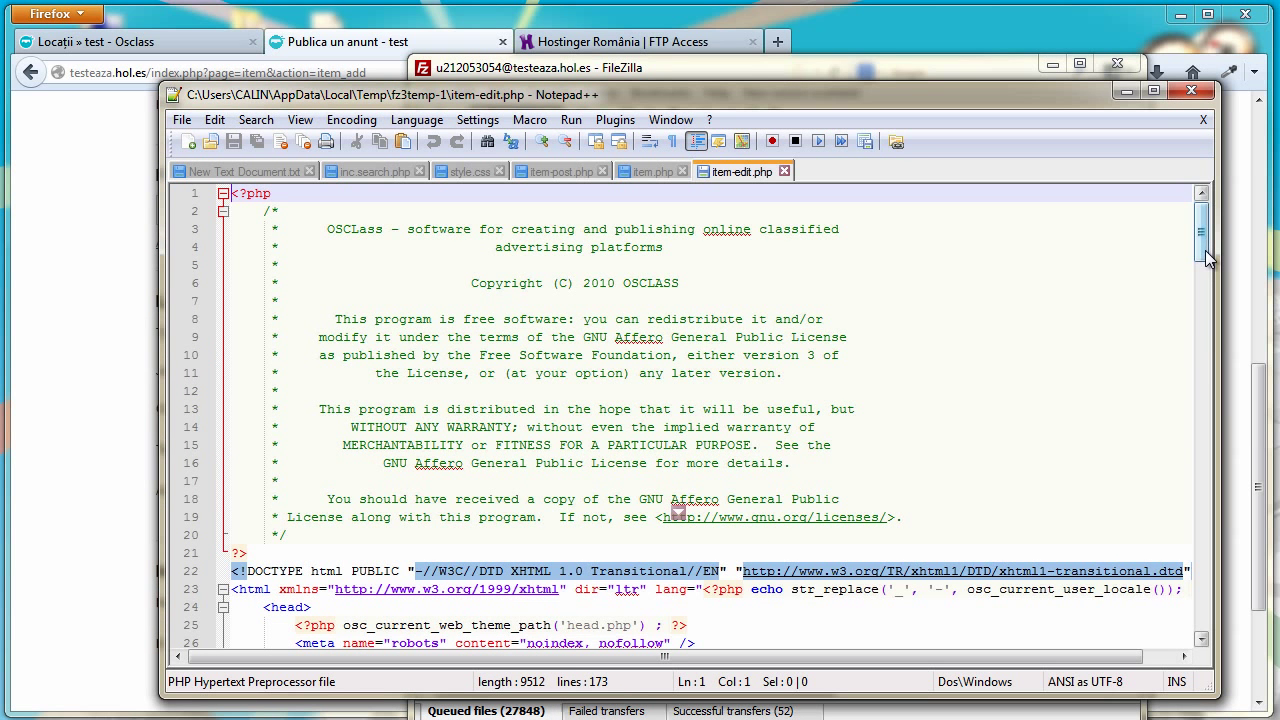
{"action": "scroll", "coordinate": [1207, 270], "scroll_direction": "down", "scroll_amount": 2}
{"action": "left_click_drag", "start_coordinate": [1207, 270], "coordinate": [1190, 574]}
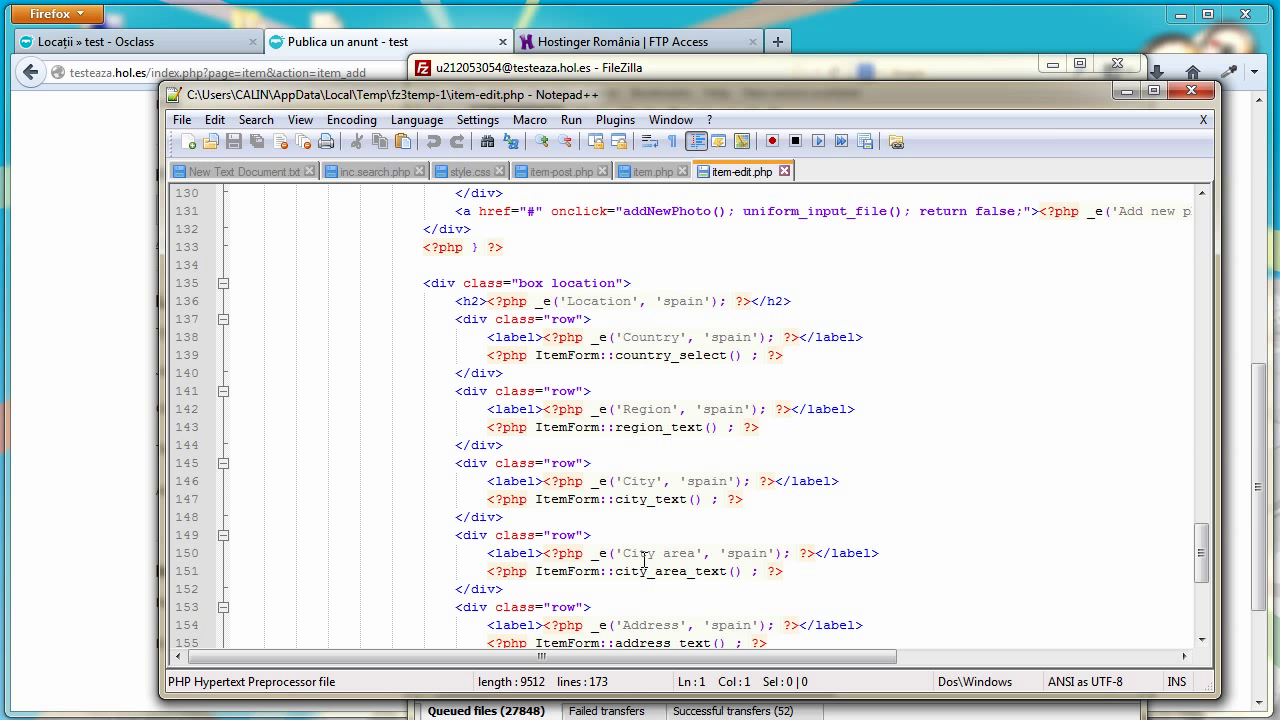
Replace 'City area' on line 150 with 'Telefon', save, and upload item-edit.php
{"action": "left_click_drag", "start_coordinate": [696, 553], "coordinate": [636, 553]}
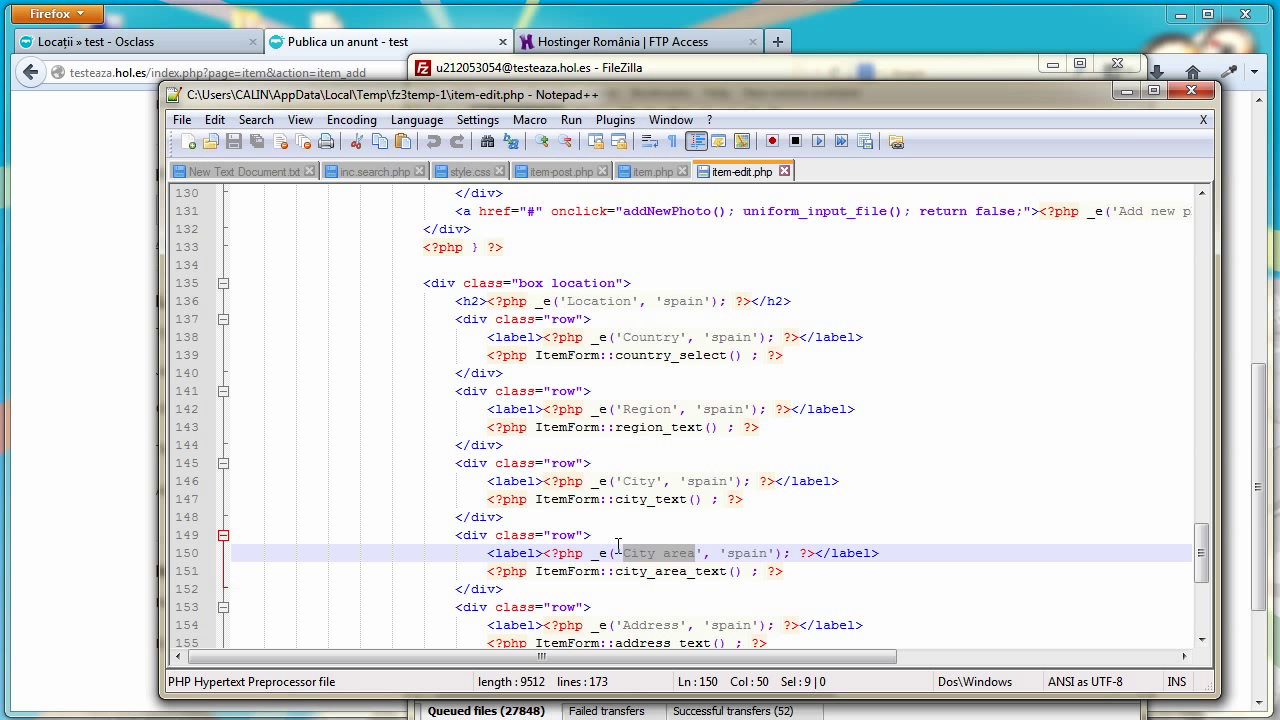
{"action": "type", "text": "telefon"}
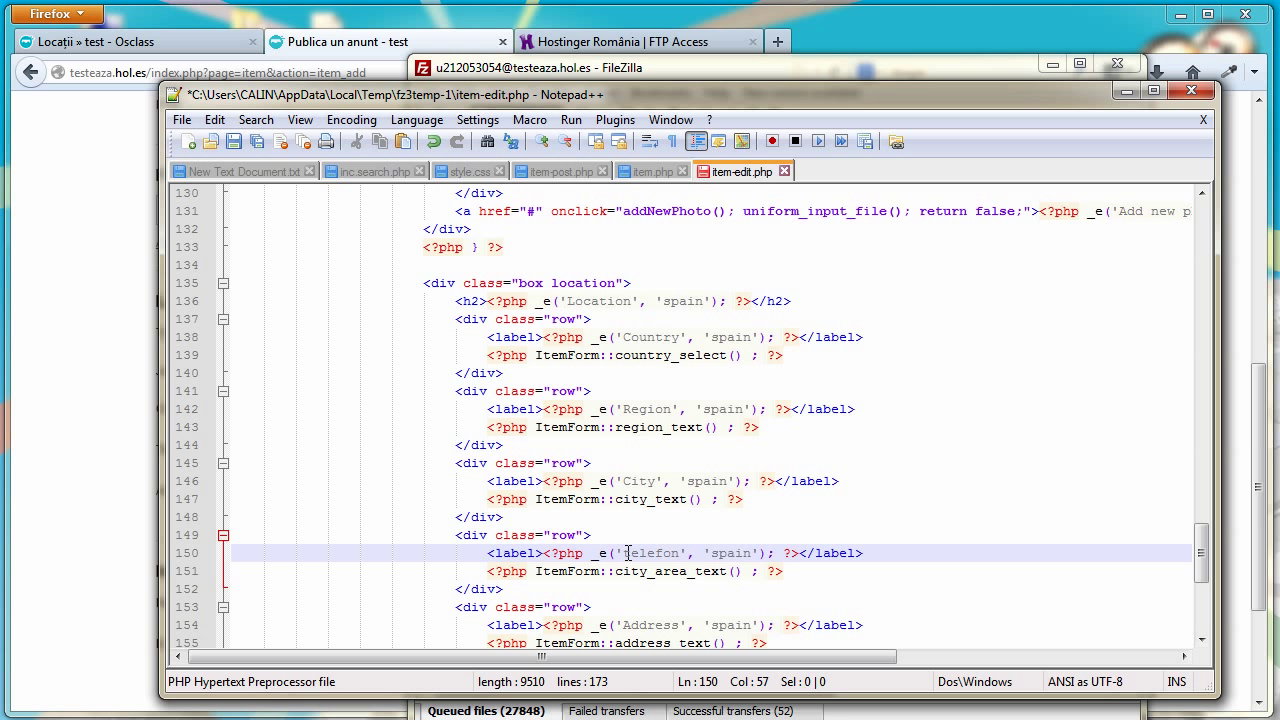
{"action": "left_click", "coordinate": [629, 553]}
{"action": "key", "text": "BackSpace"}
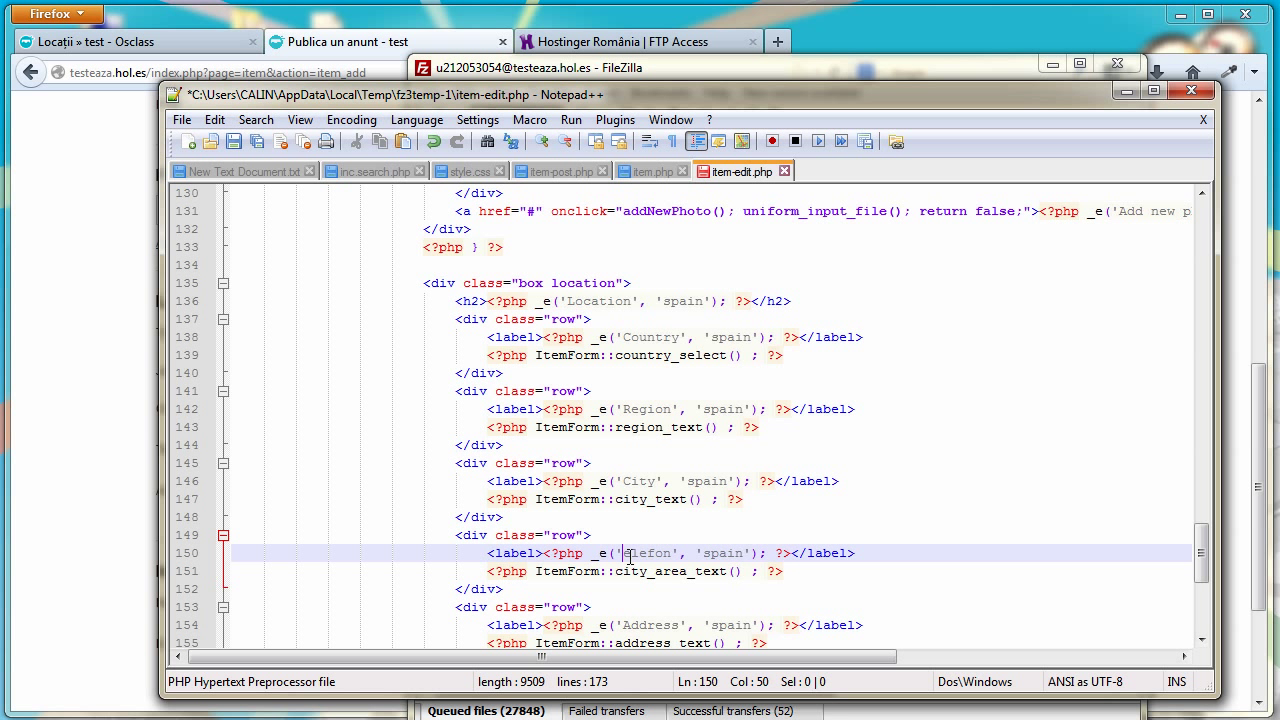
{"action": "type", "text": "T"}
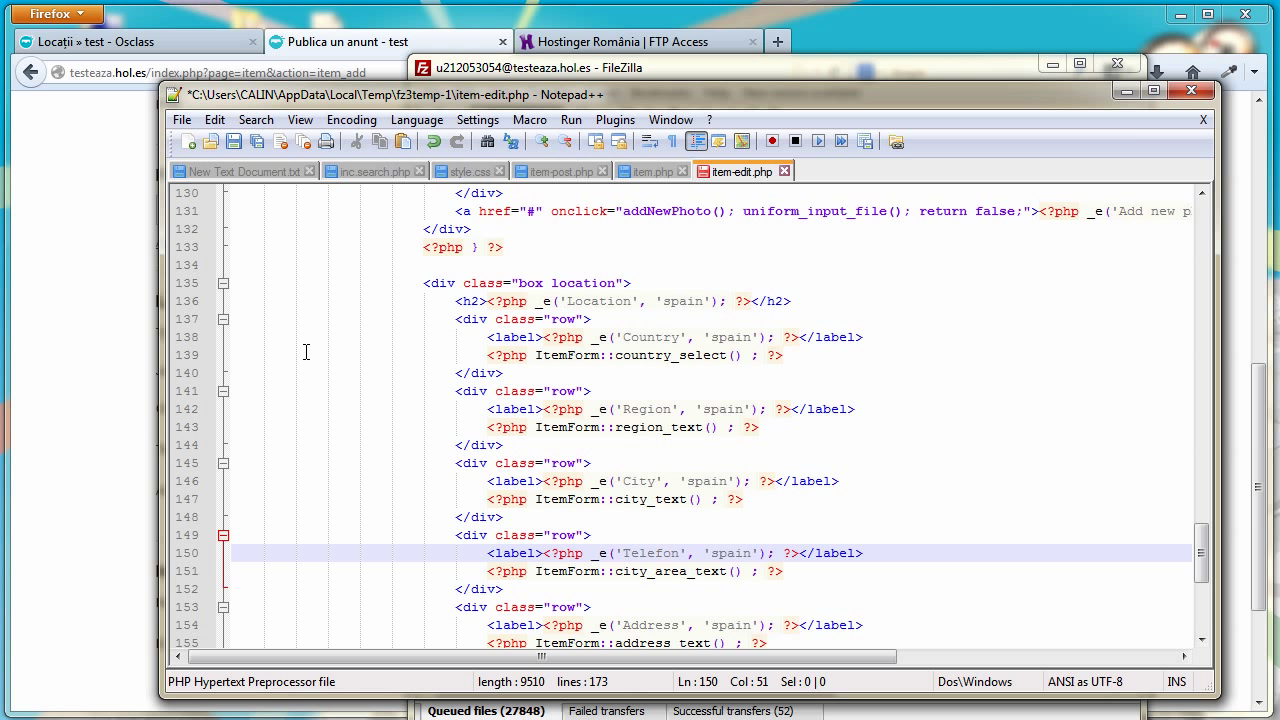
{"action": "left_click", "coordinate": [234, 141]}
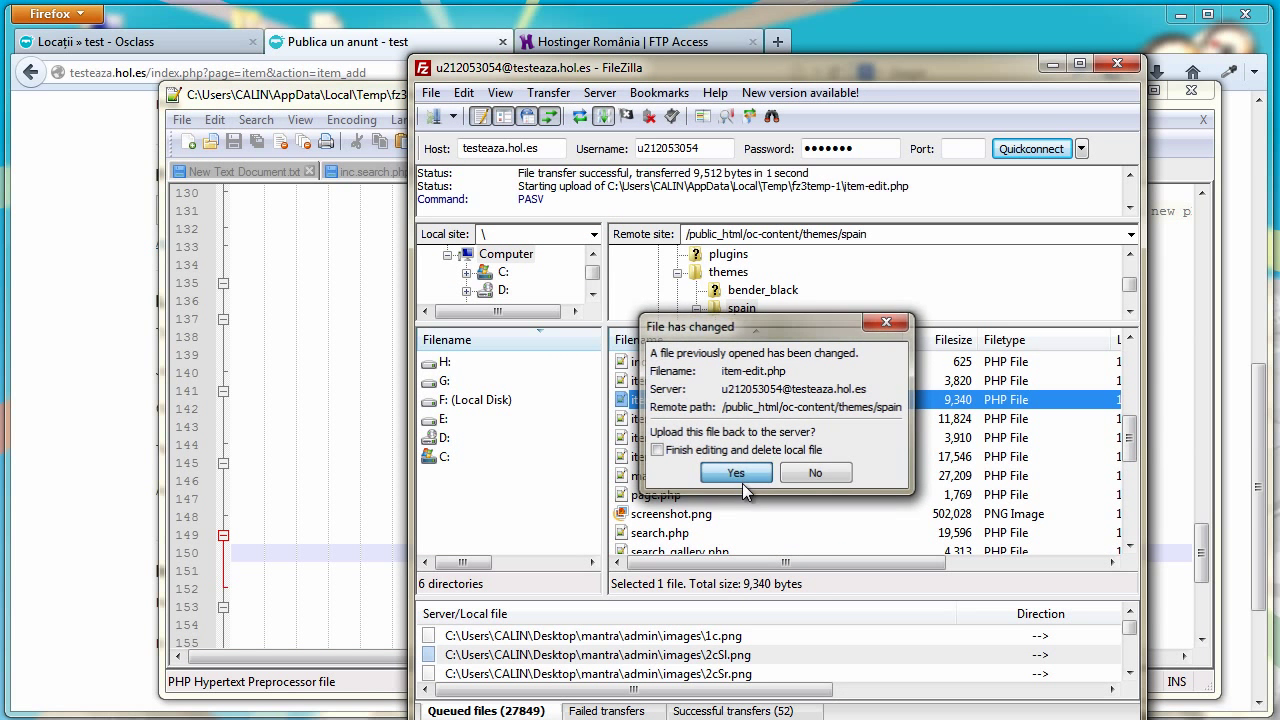
{"action": "left_click", "coordinate": [751, 473]}
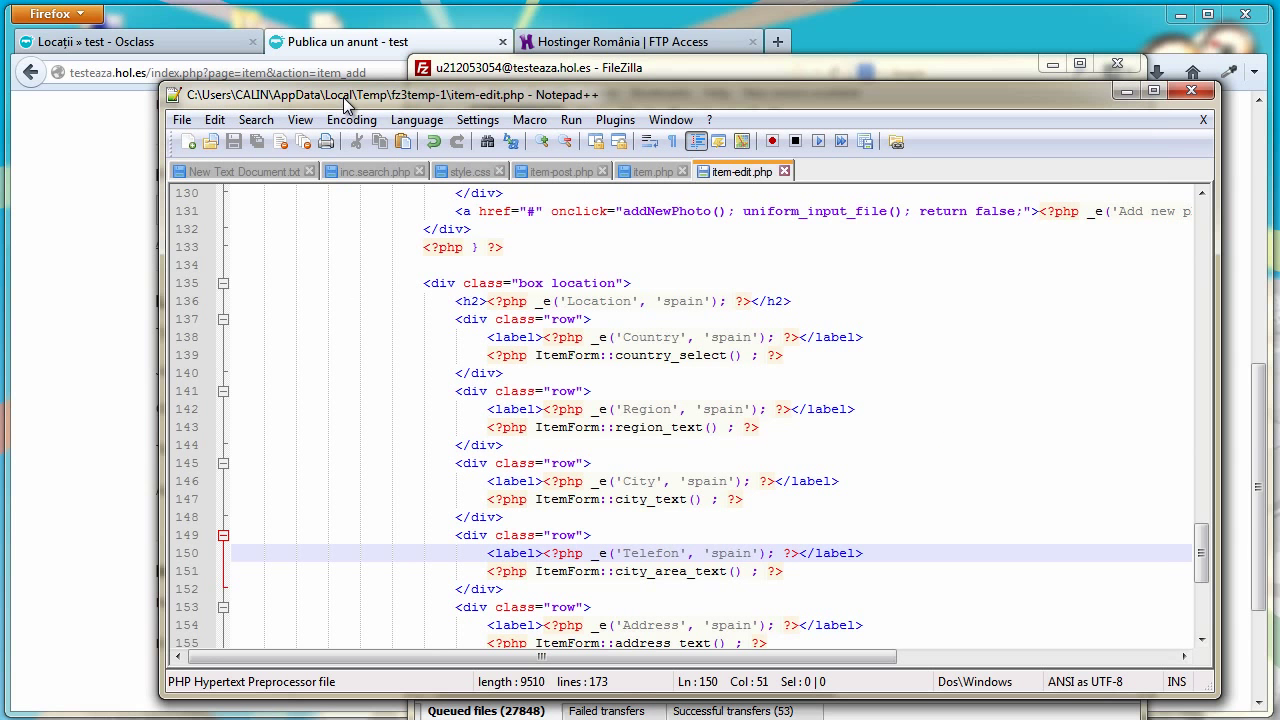
Compare the Telefon labels in item-post.php, item.php and item-edit.php, then return to the ad form
{"action": "left_click", "coordinate": [343, 96]}
{"action": "left_click", "coordinate": [558, 178]}
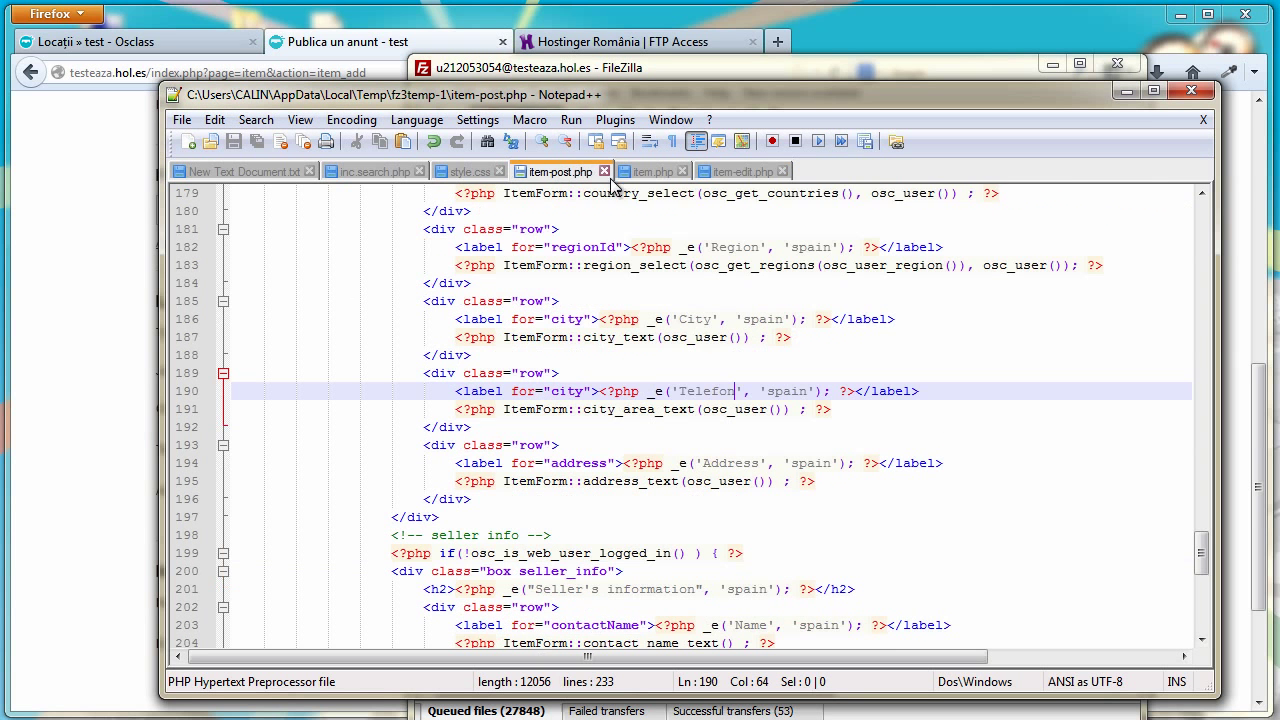
{"action": "left_click", "coordinate": [658, 174]}
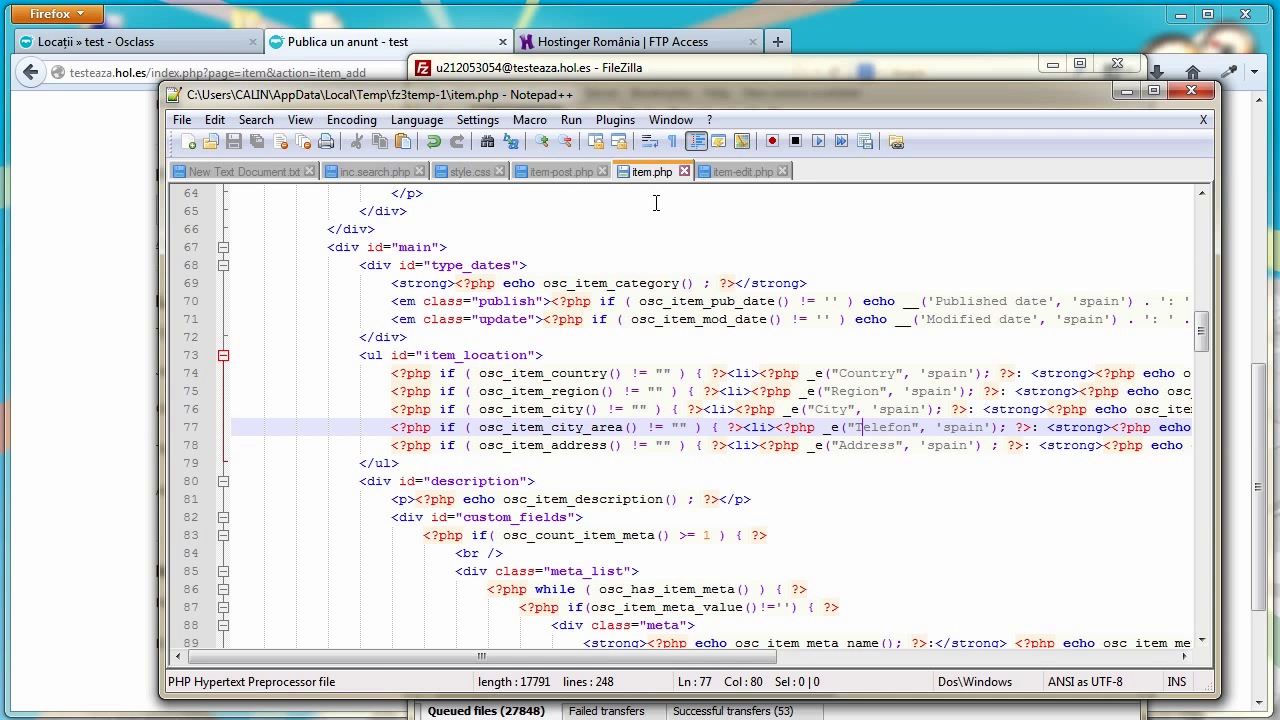
{"action": "left_click", "coordinate": [719, 172]}
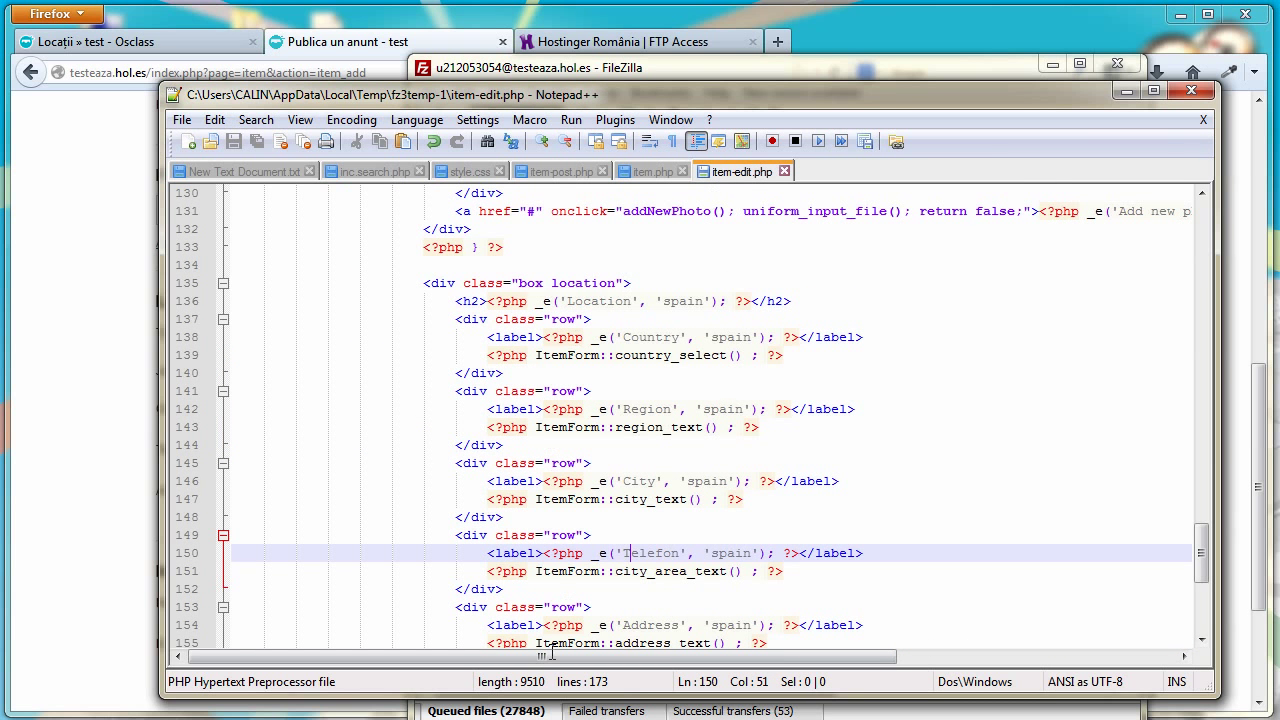
{"action": "left_click", "coordinate": [612, 705]}
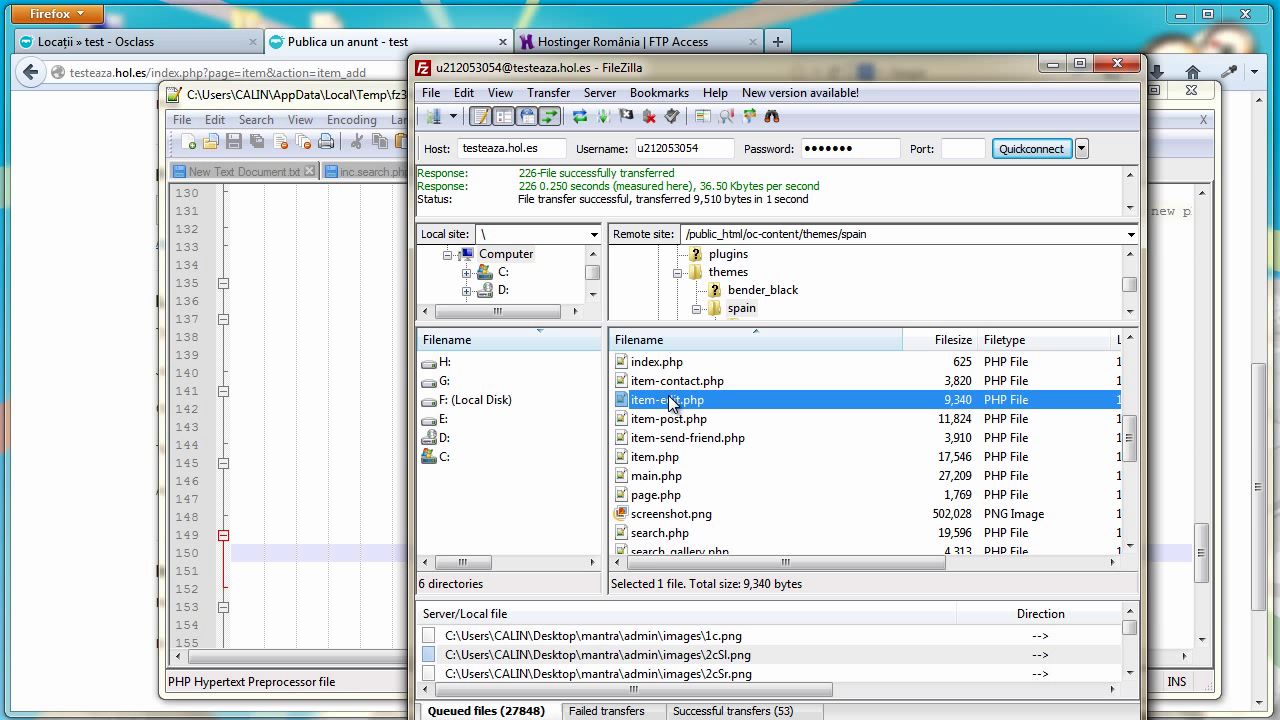
{"action": "scroll", "coordinate": [690, 440], "scroll_direction": "down", "scroll_amount": 1}
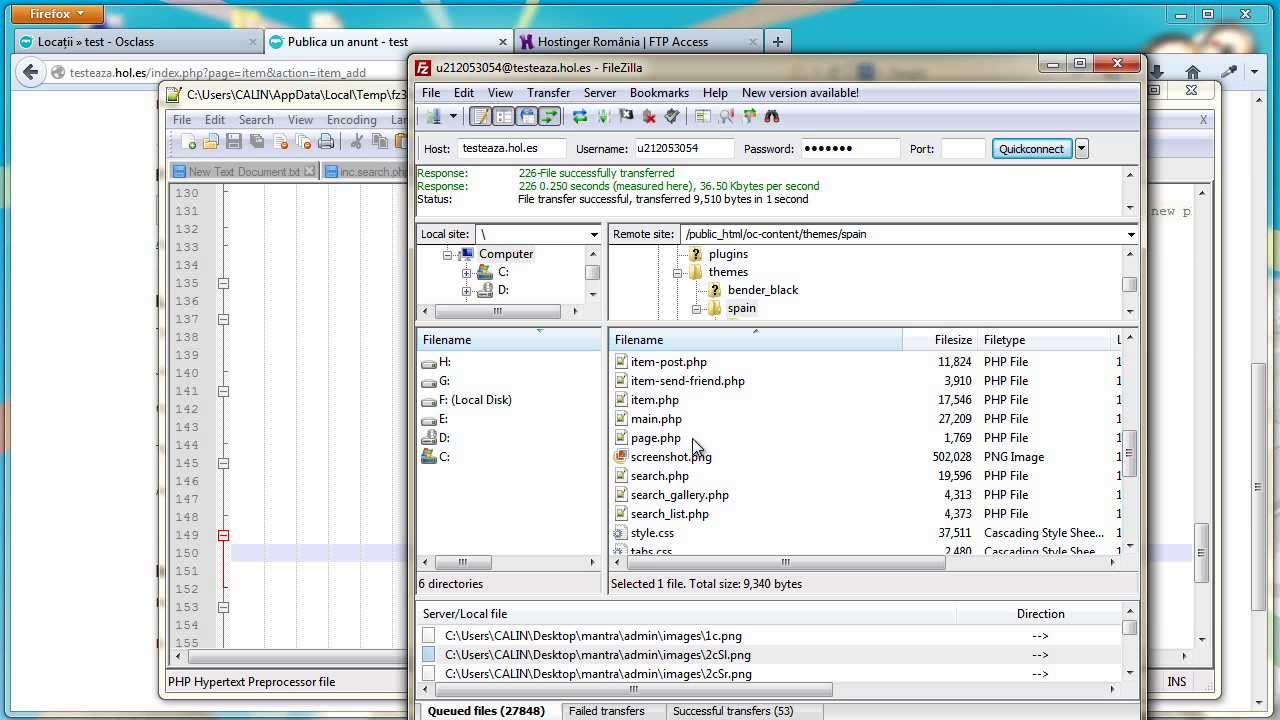
{"action": "left_click", "coordinate": [366, 97]}
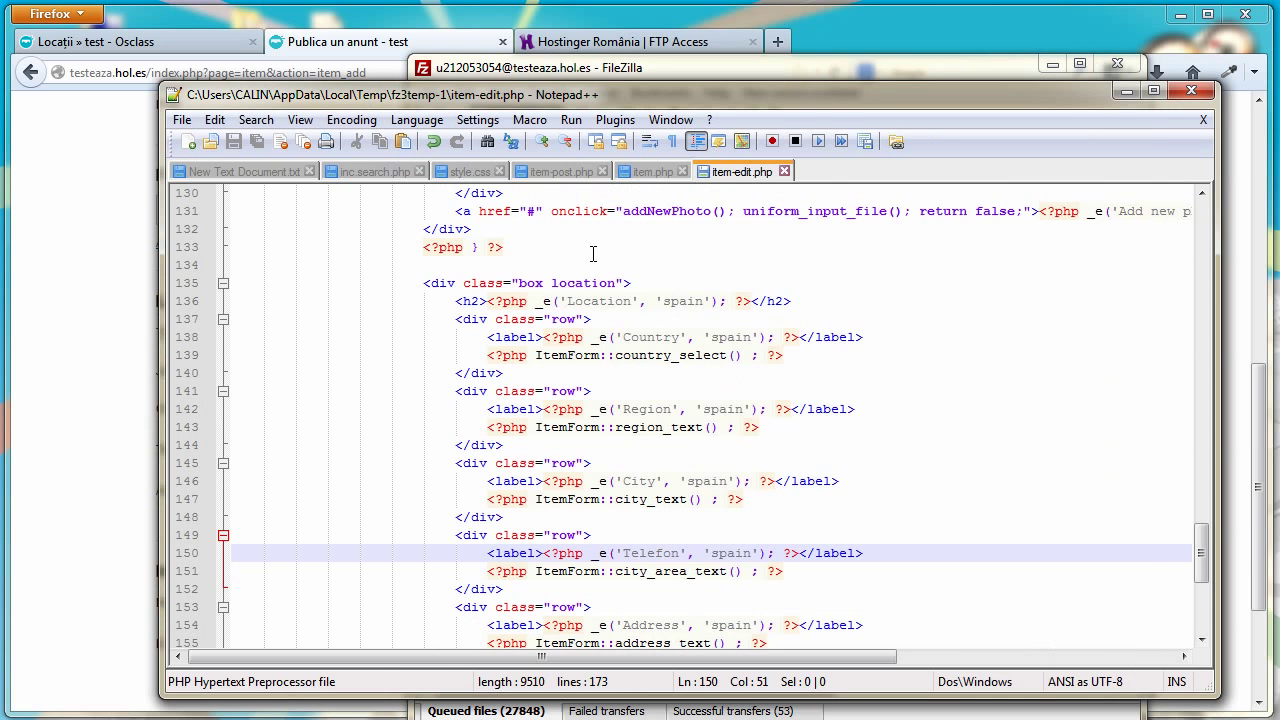
{"action": "left_click", "coordinate": [693, 69]}
{"action": "left_click", "coordinate": [380, 41]}
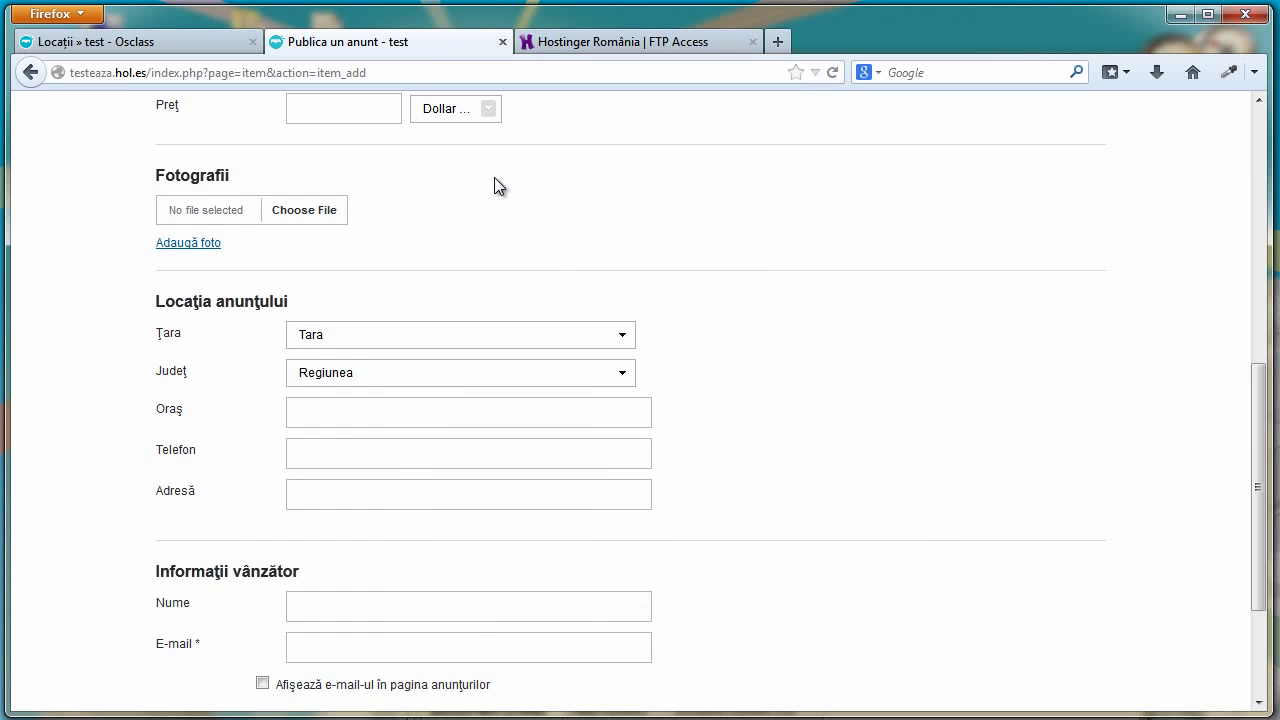
Start a new ad in animale titled 'cal' with description 'este un cal bun'
{"action": "left_click", "coordinate": [829, 74]}
{"action": "scroll", "coordinate": [963, 305], "scroll_direction": "down", "scroll_amount": 3}
{"action": "scroll", "coordinate": [431, 383], "scroll_direction": "up", "scroll_amount": 10}
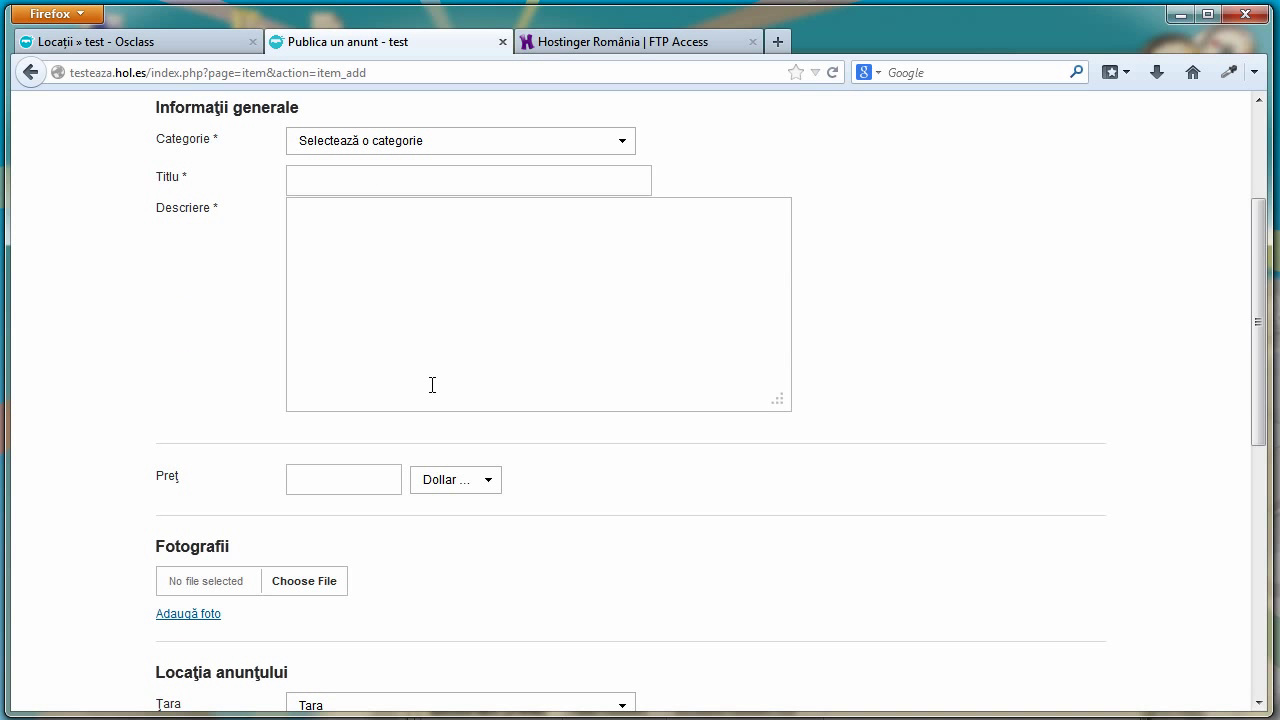
{"action": "left_click", "coordinate": [619, 340]}
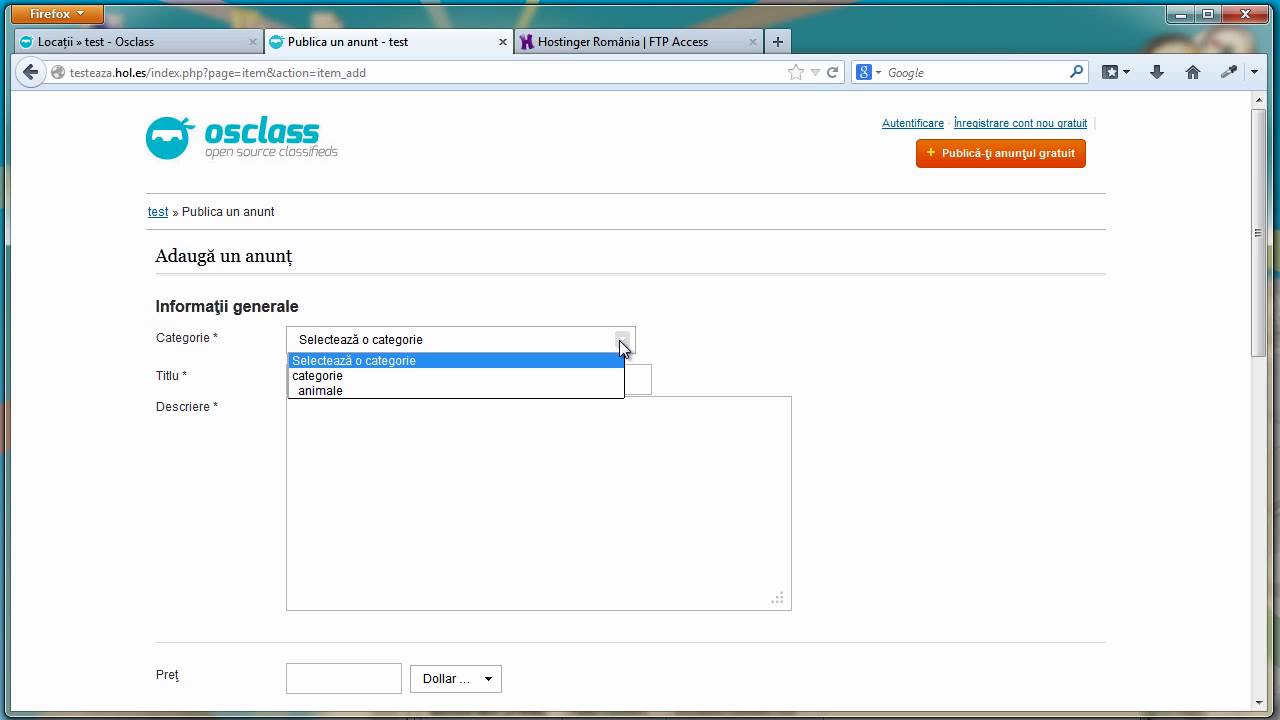
{"action": "left_click", "coordinate": [503, 390]}
{"action": "left_click", "coordinate": [473, 385]}
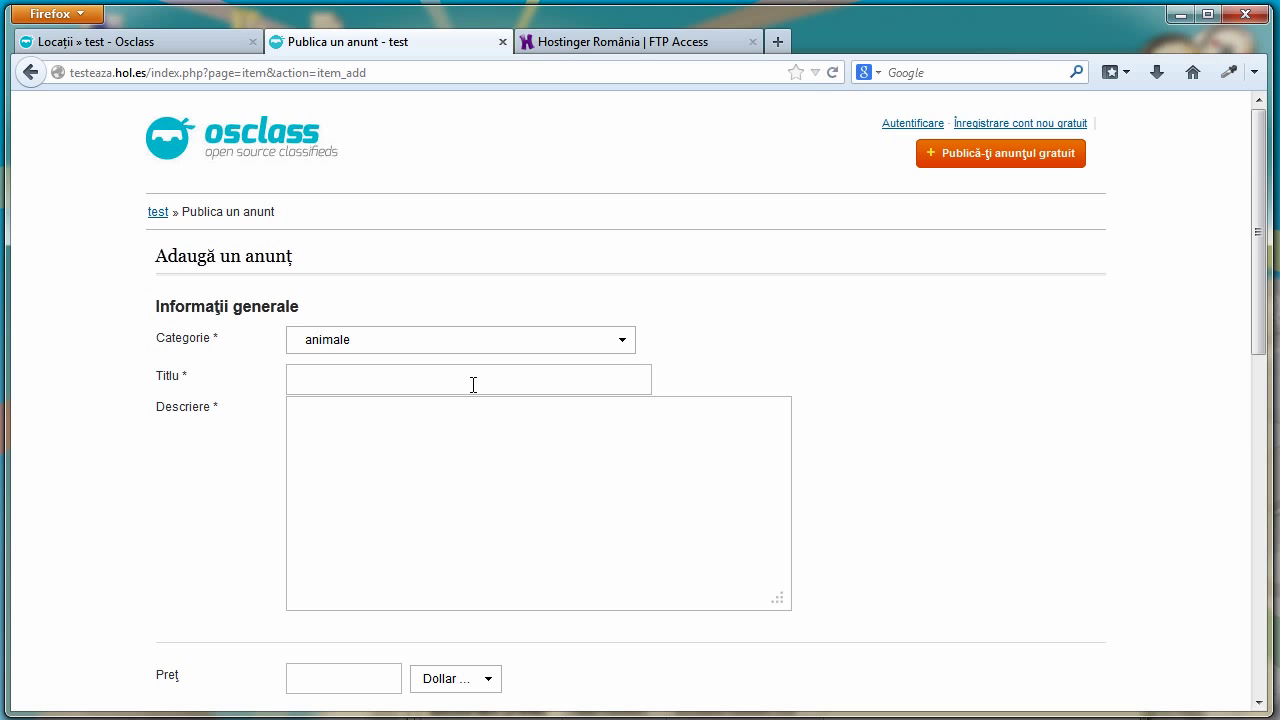
{"action": "type", "text": "cal"}
{"action": "left_click", "coordinate": [434, 440]}
{"action": "type", "text": "este un cal d"}
{"action": "key", "text": "BackSpace"}
{"action": "type", "text": "bun"}
Set price 1, country Romania and county Bistrita-Nasaud
{"action": "scroll", "coordinate": [432, 440], "scroll_direction": "down", "scroll_amount": 6}
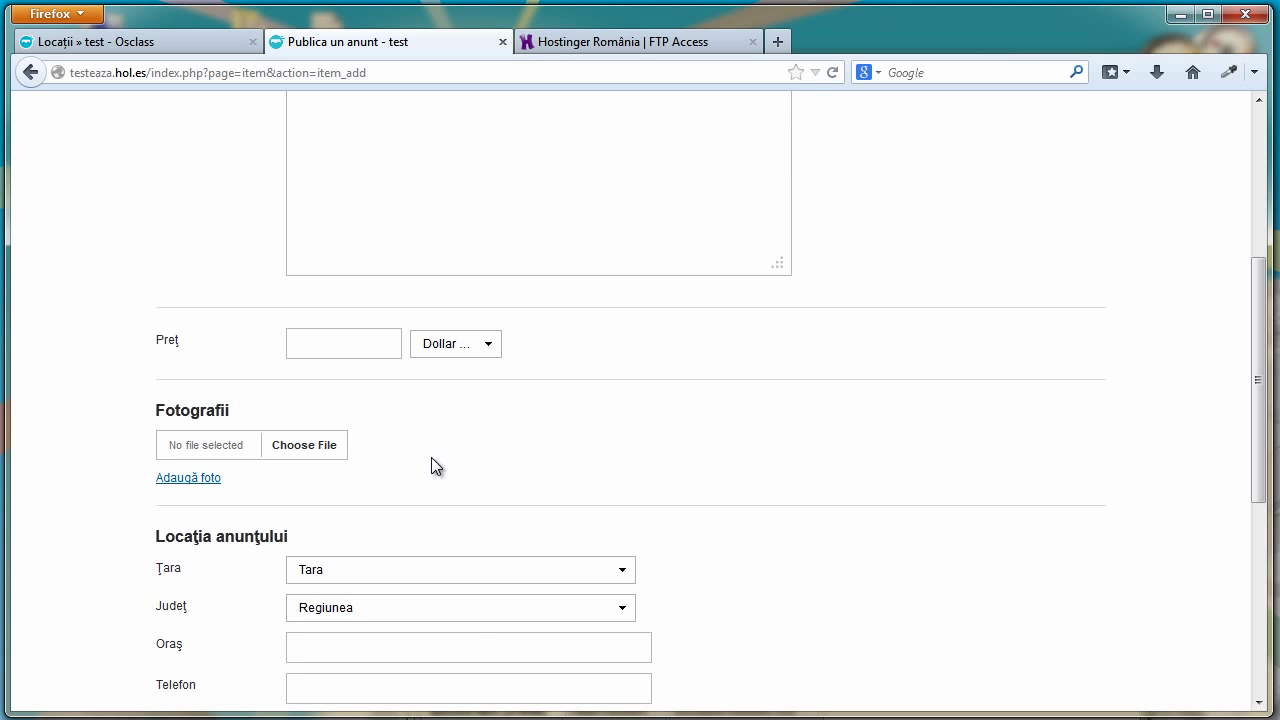
{"action": "left_click", "coordinate": [372, 331]}
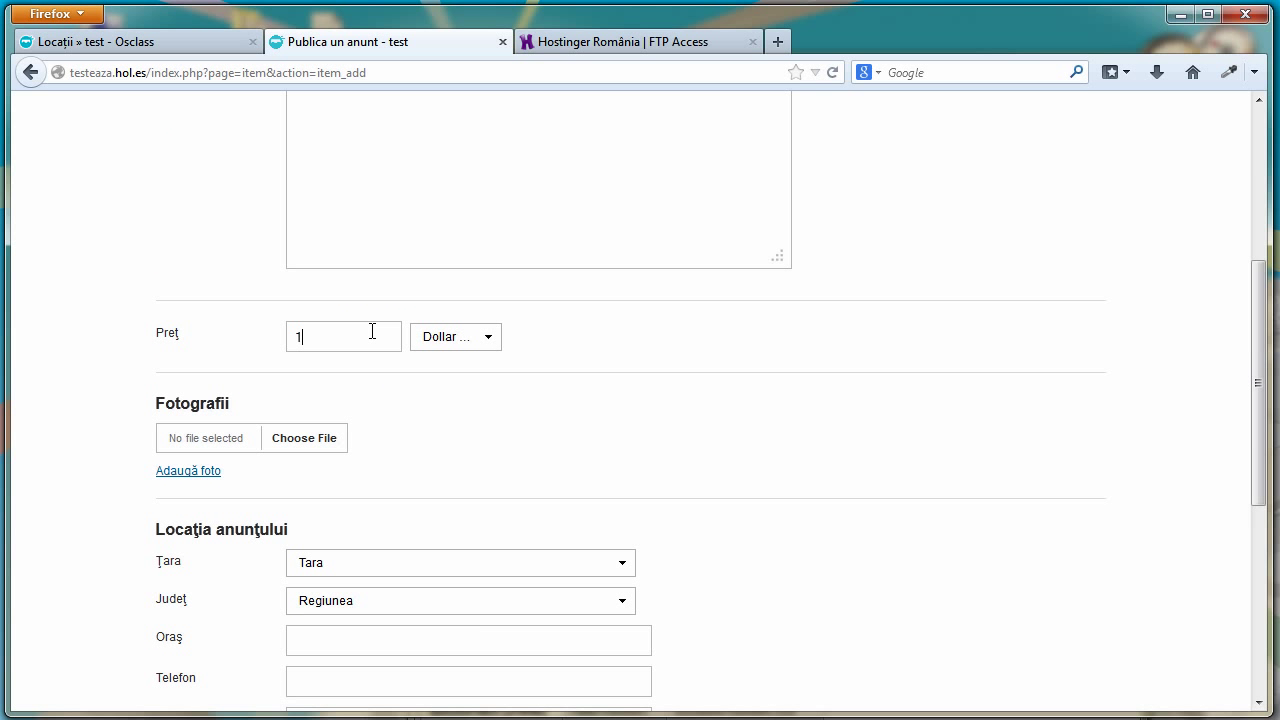
{"action": "scroll", "coordinate": [240, 534], "scroll_direction": "down", "scroll_amount": 2}
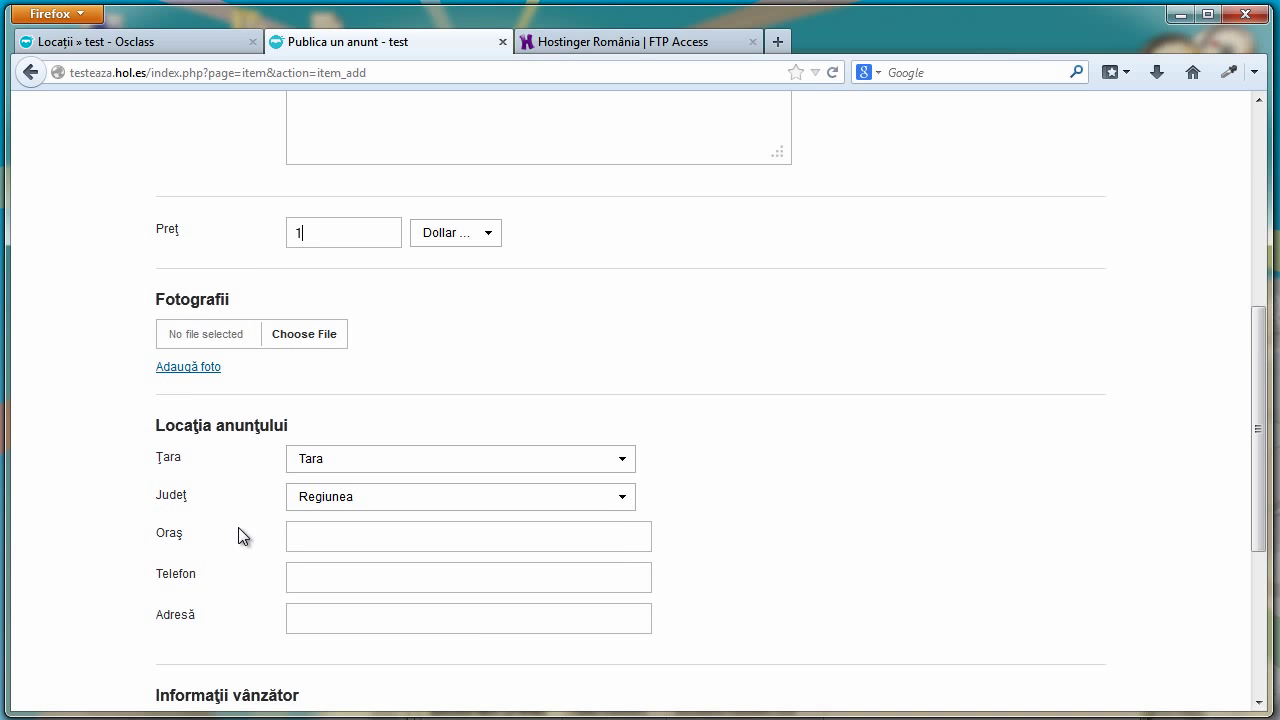
{"action": "left_click", "coordinate": [622, 447]}
{"action": "left_click", "coordinate": [486, 492]}
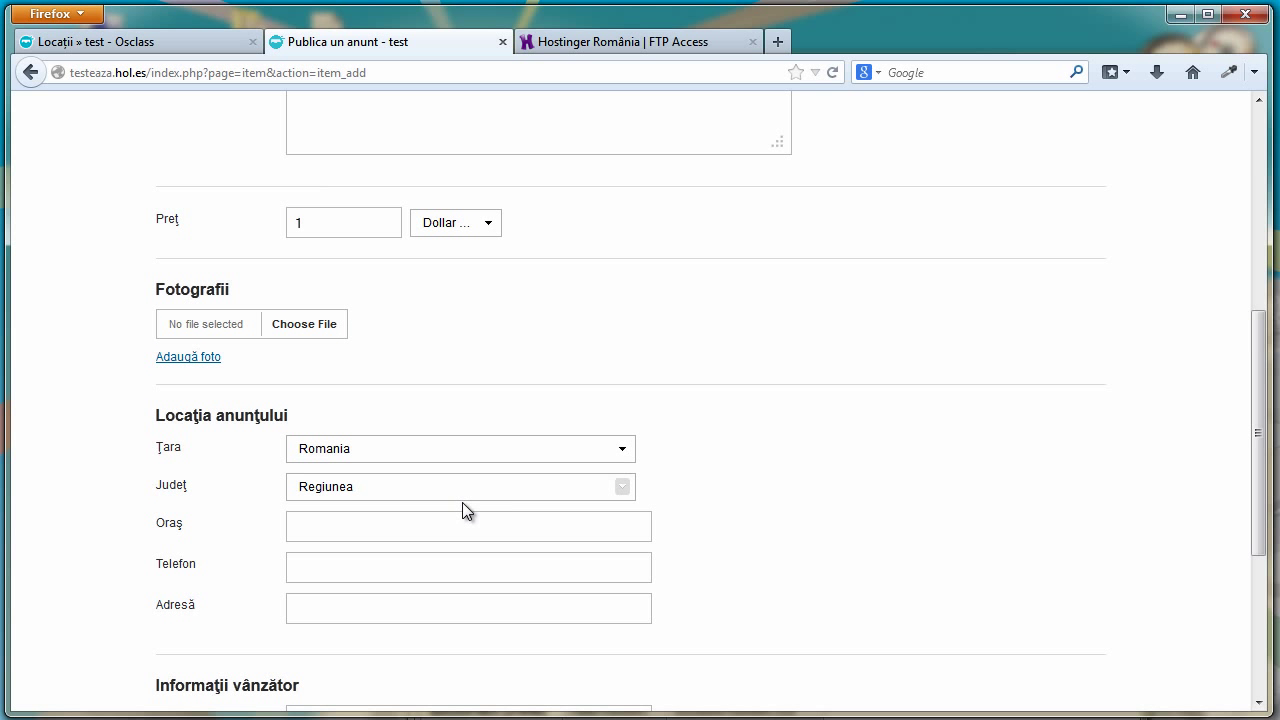
{"action": "left_click", "coordinate": [624, 489]}
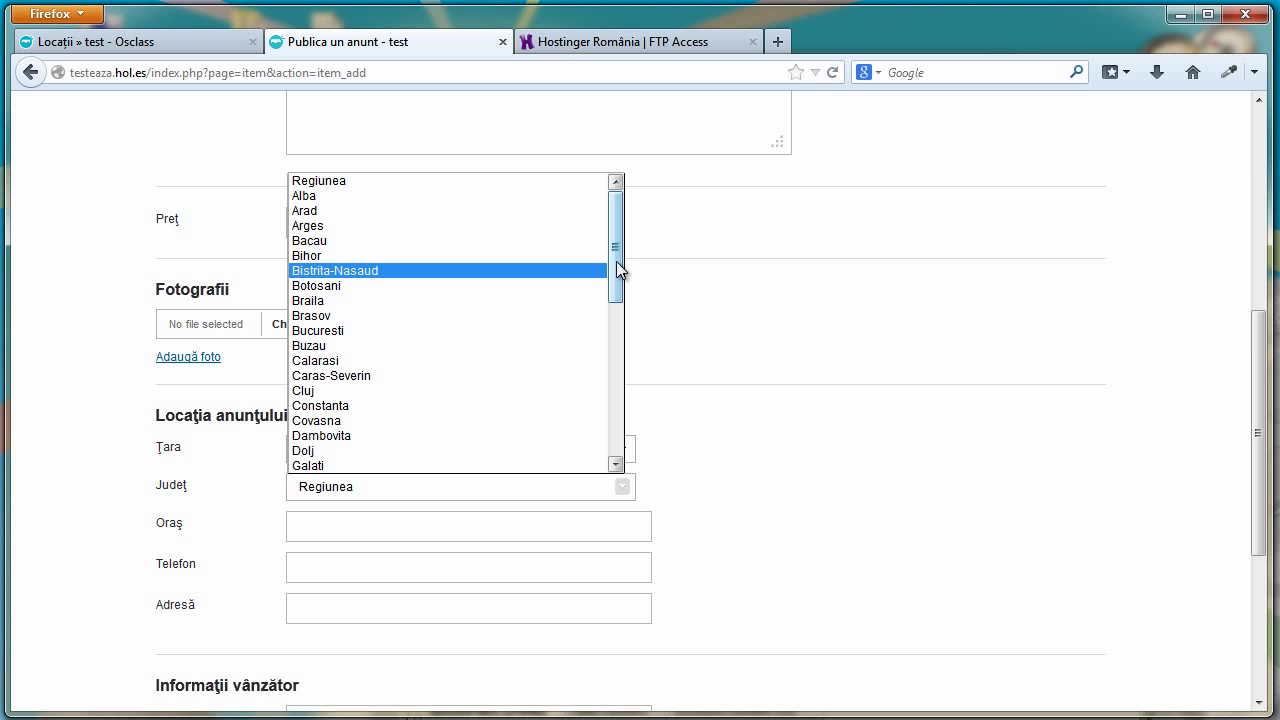
{"action": "scroll", "coordinate": [617, 270], "scroll_direction": "down", "scroll_amount": 1}
{"action": "scroll", "coordinate": [605, 277], "scroll_direction": "up", "scroll_amount": 1}
{"action": "left_click", "coordinate": [520, 271]}
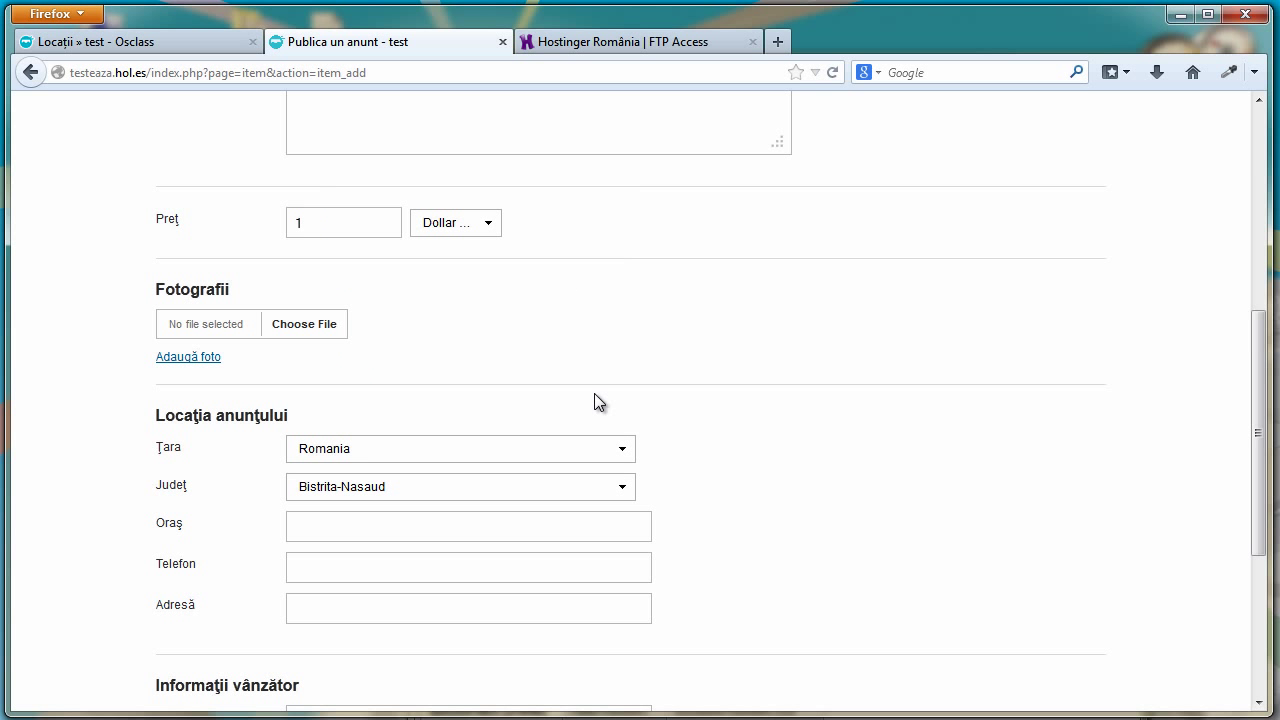
{"action": "scroll", "coordinate": [600, 410], "scroll_direction": "down", "scroll_amount": 4}
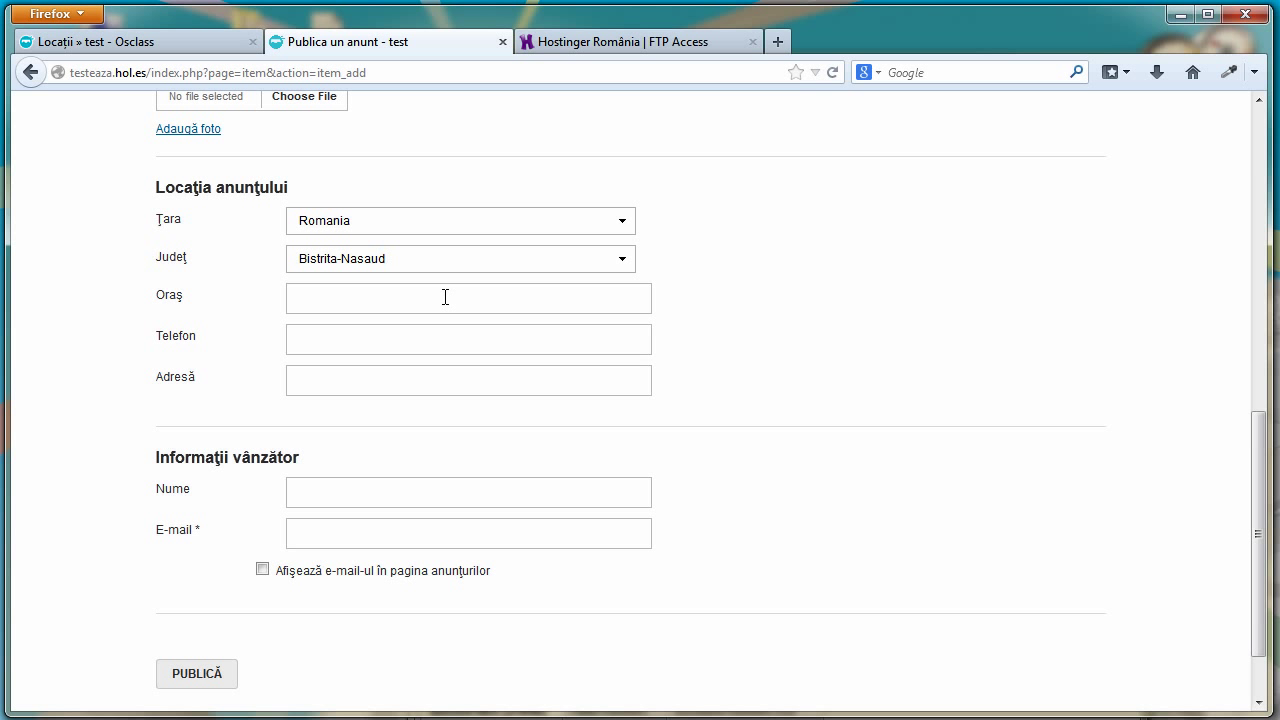
Fill in the city, Telefon number, address, seller name and e-mail, then publish the ad
{"action": "left_click", "coordinate": [445, 297]}
{"action": "type", "text": "est"}
{"action": "type", "text": "0756"}
{"action": "left_click", "coordinate": [383, 383]}
{"action": "type", "text": "adr4esa"}
{"action": "left_click", "coordinate": [392, 484]}
{"action": "type", "text": "test"}
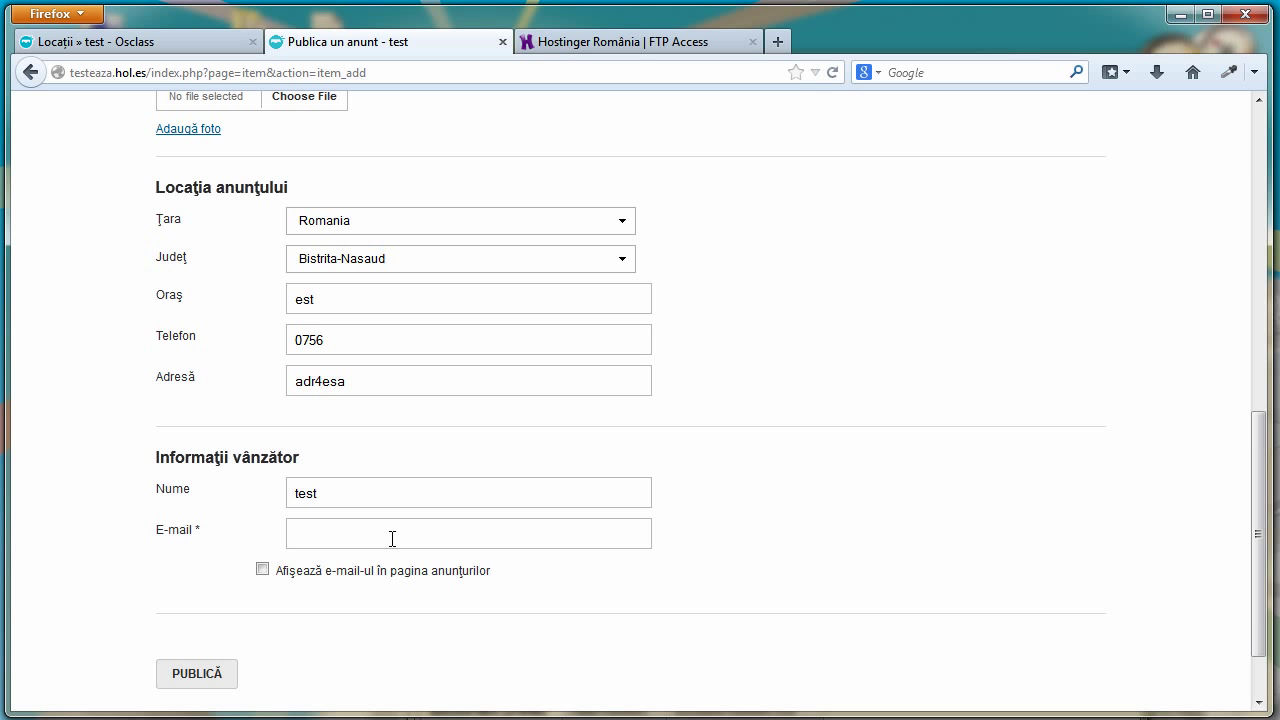
{"action": "left_click", "coordinate": [392, 538]}
{"action": "type", "text": "x@g.com"}
{"action": "scroll", "coordinate": [372, 570], "scroll_direction": "down", "scroll_amount": 2}
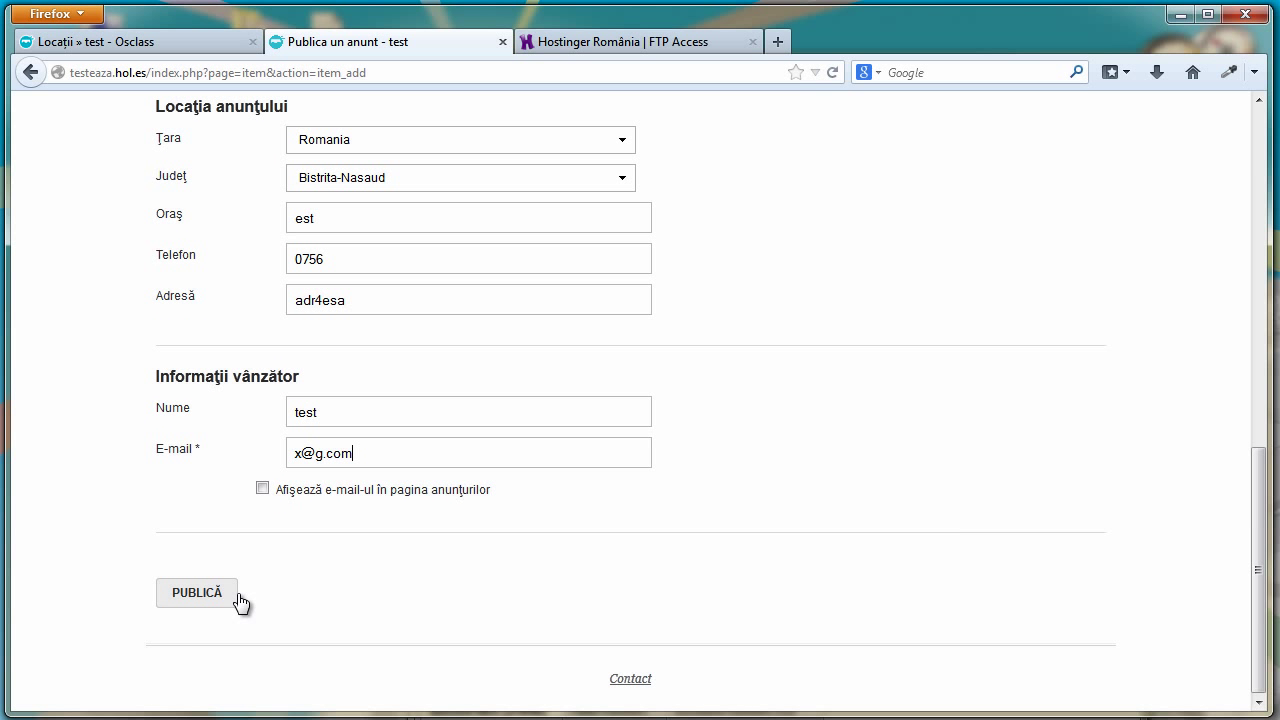
{"action": "left_click", "coordinate": [240, 602]}
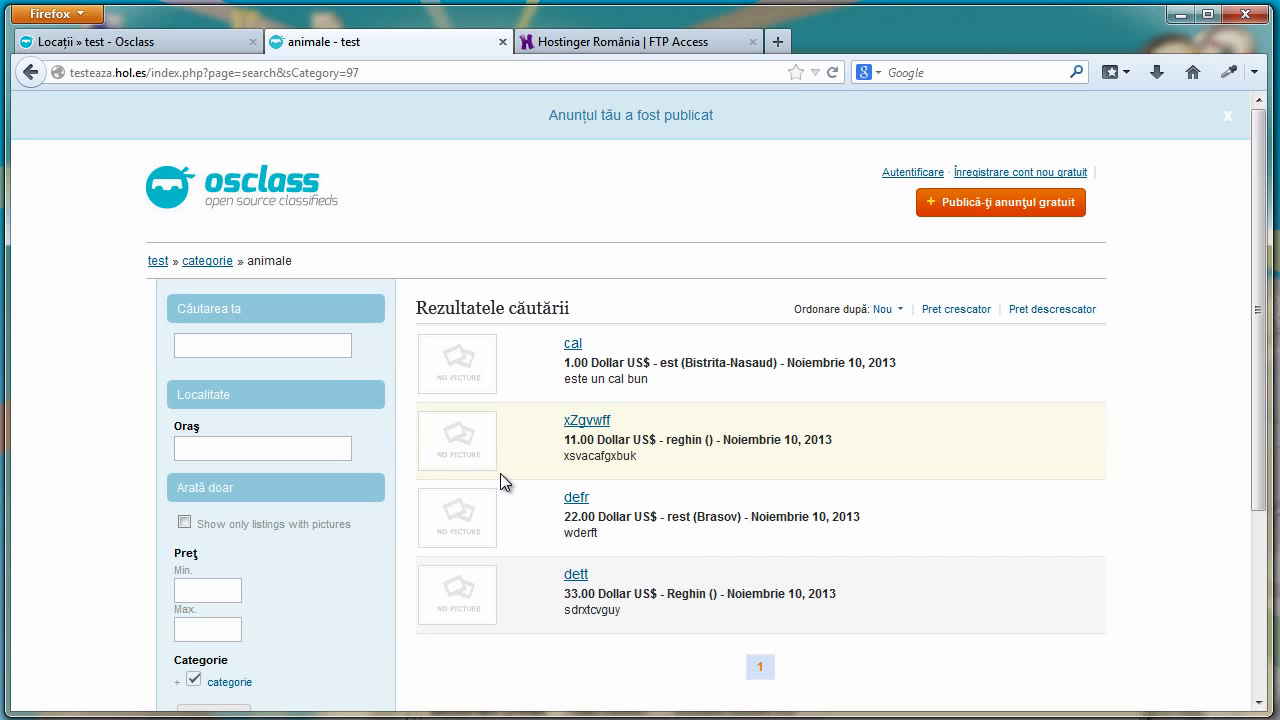
Open the published 'cal' ad to check its county and Telefon, then return home
{"action": "left_click", "coordinate": [571, 344]}
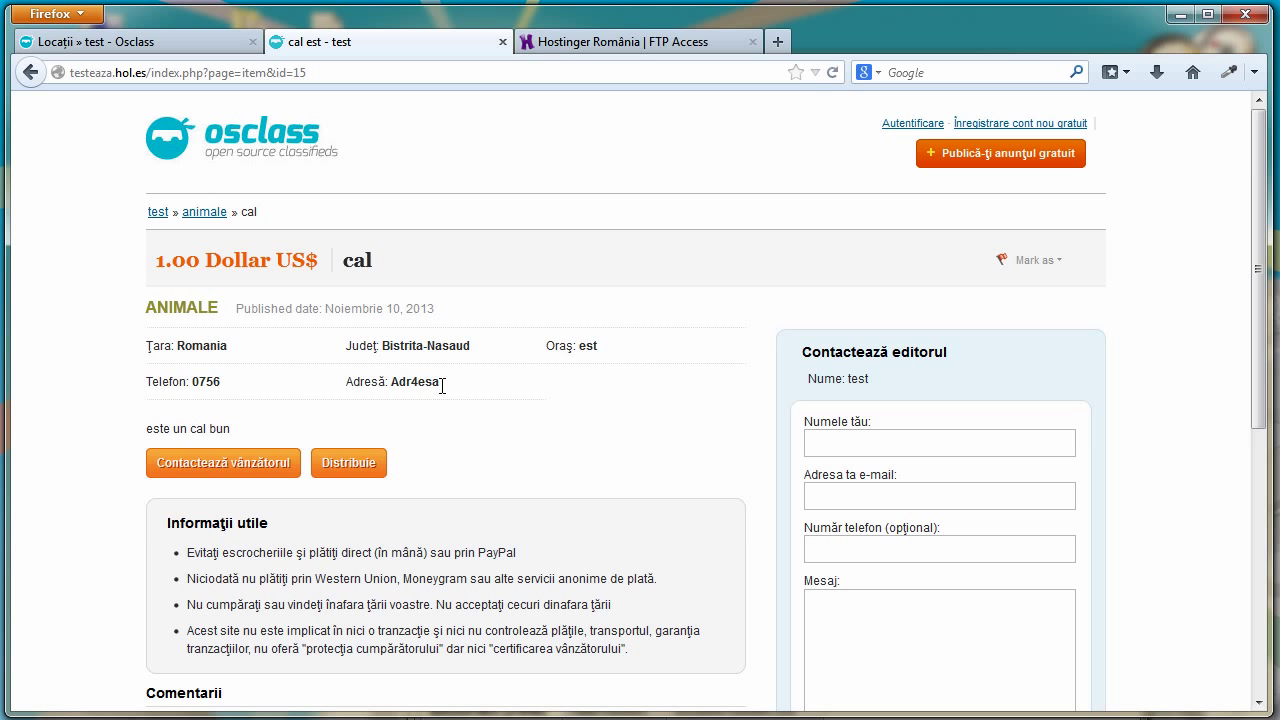
{"action": "scroll", "coordinate": [445, 386], "scroll_direction": "down", "scroll_amount": 2}
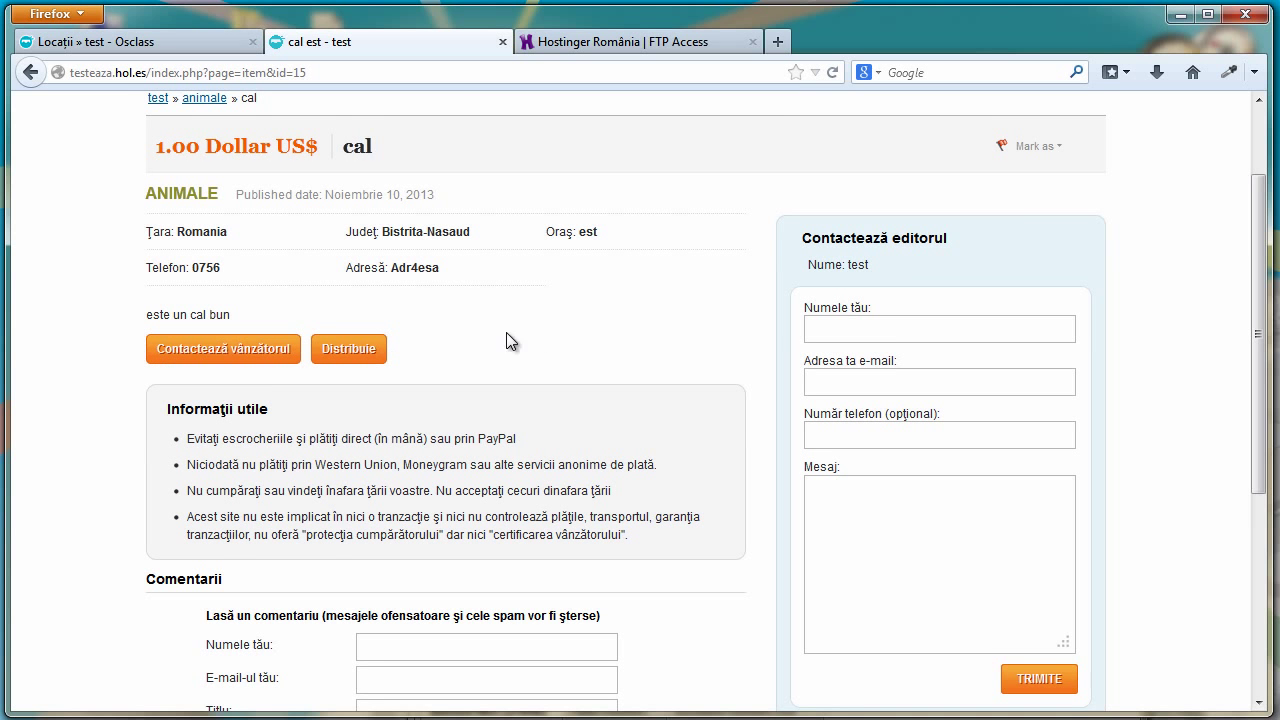
{"action": "scroll", "coordinate": [563, 330], "scroll_direction": "up", "scroll_amount": 2}
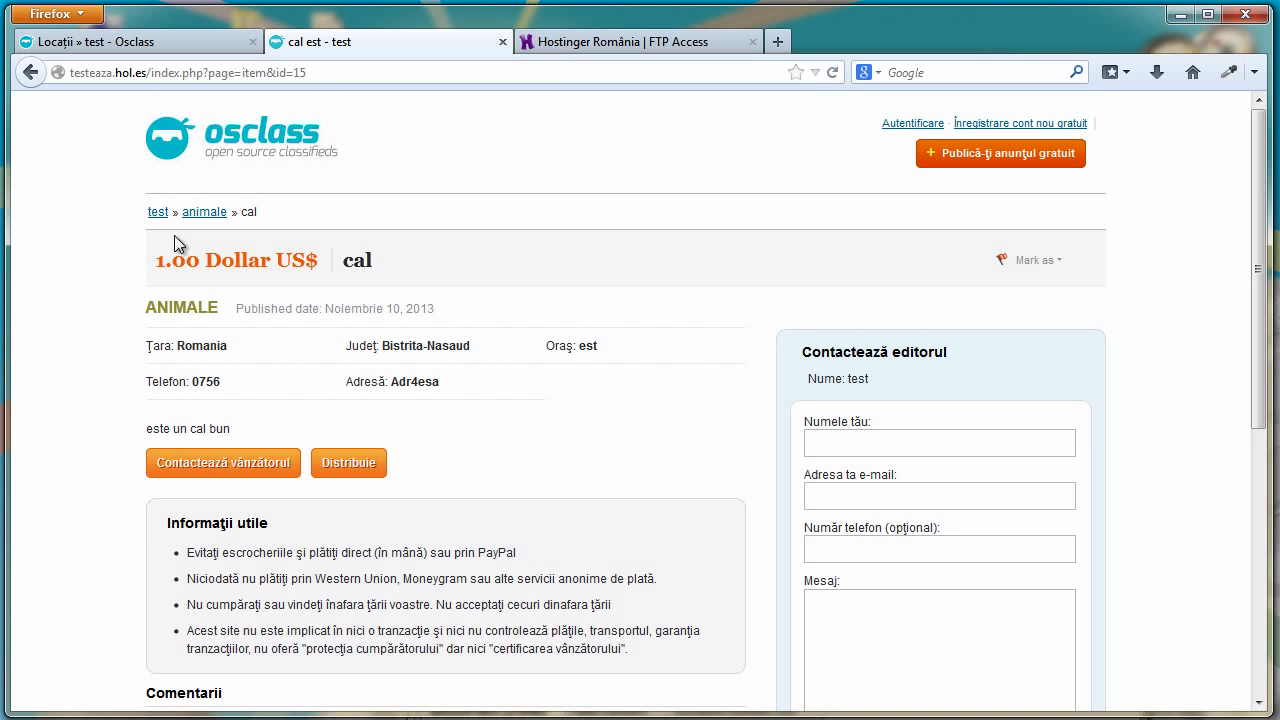
{"action": "left_click", "coordinate": [262, 140]}
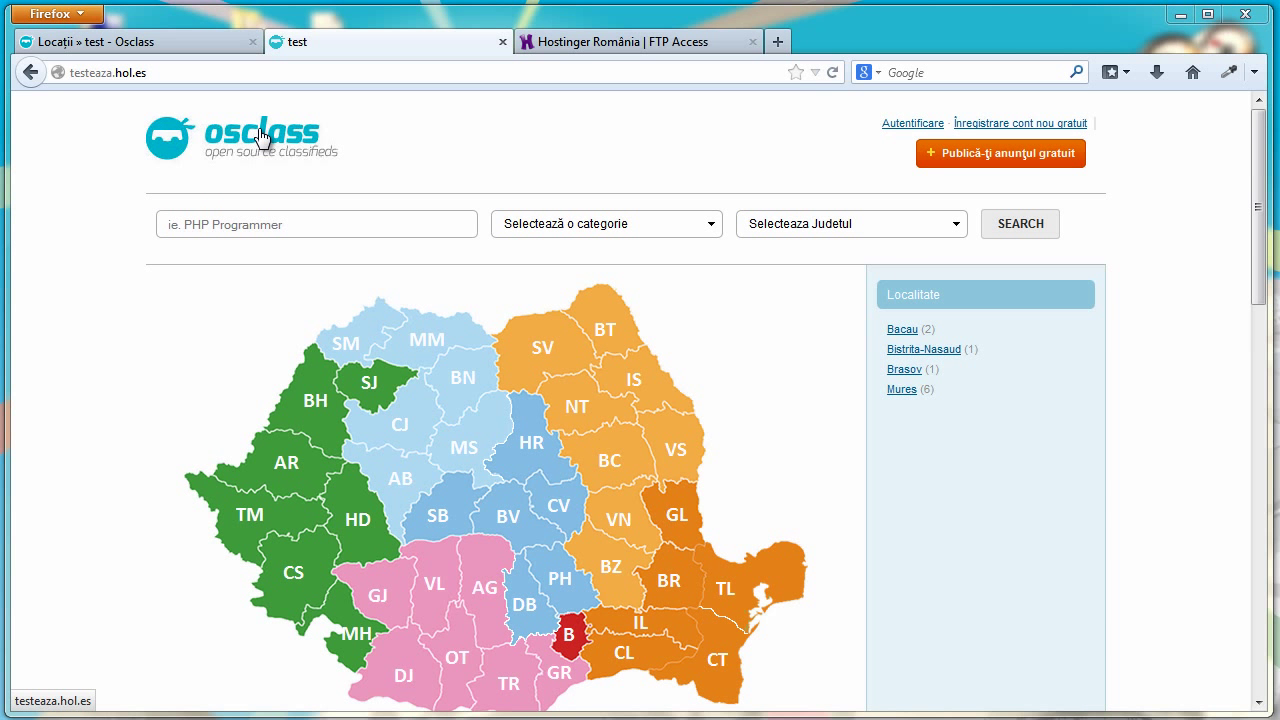